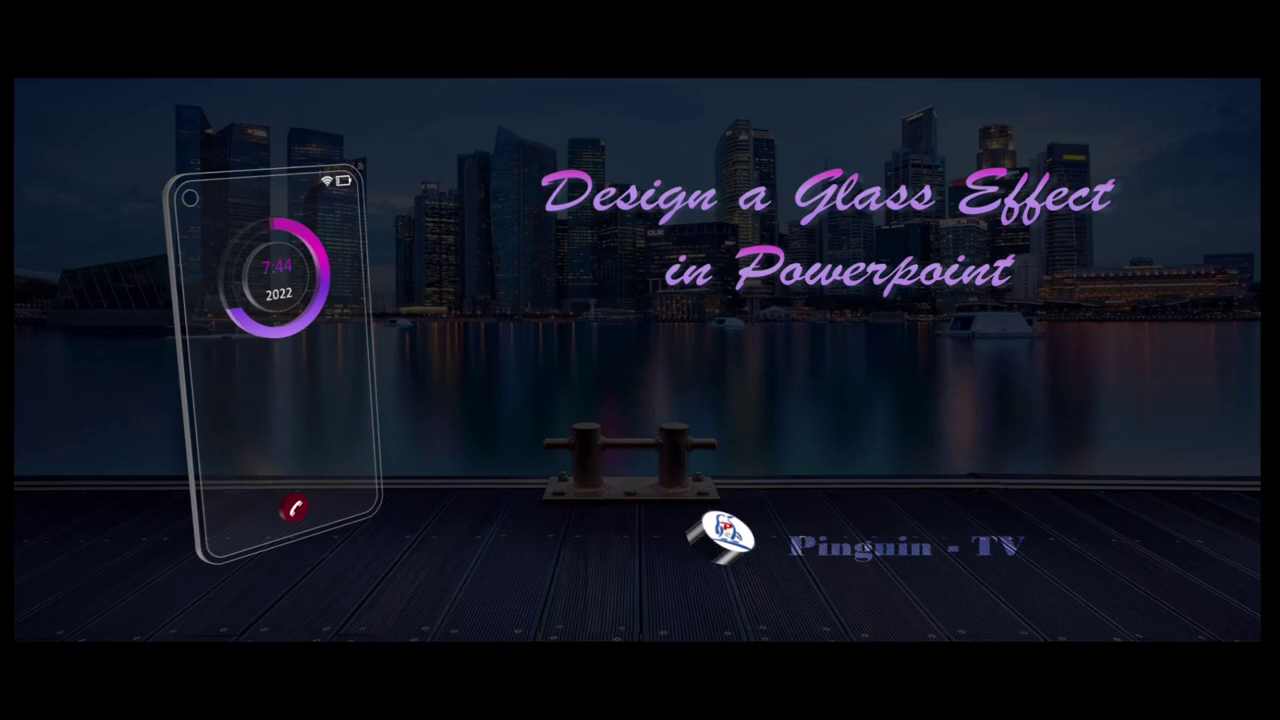
Step: Advance the slideshow past the glass-effect title slide to the end screen
click(906, 26)
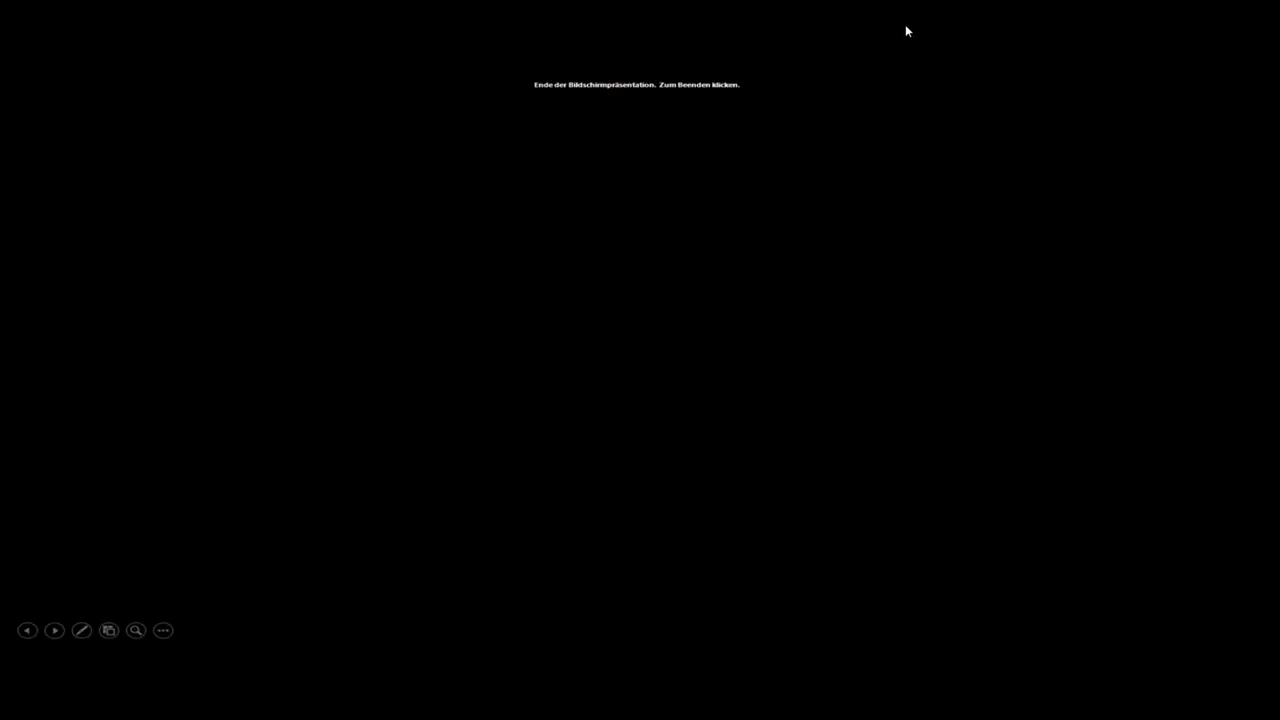
Step: Exit the slideshow and give blank slide 2 a solid dark blue-grey background
click(903, 22)
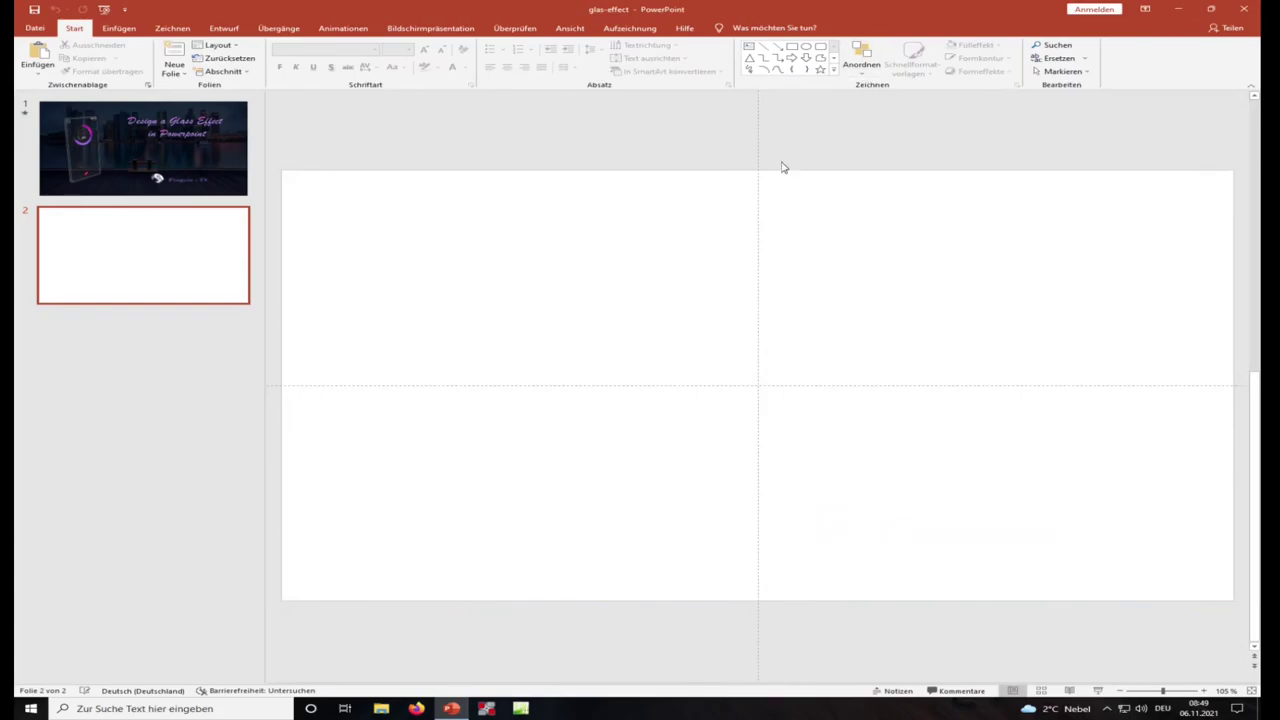
right_click(755, 297)
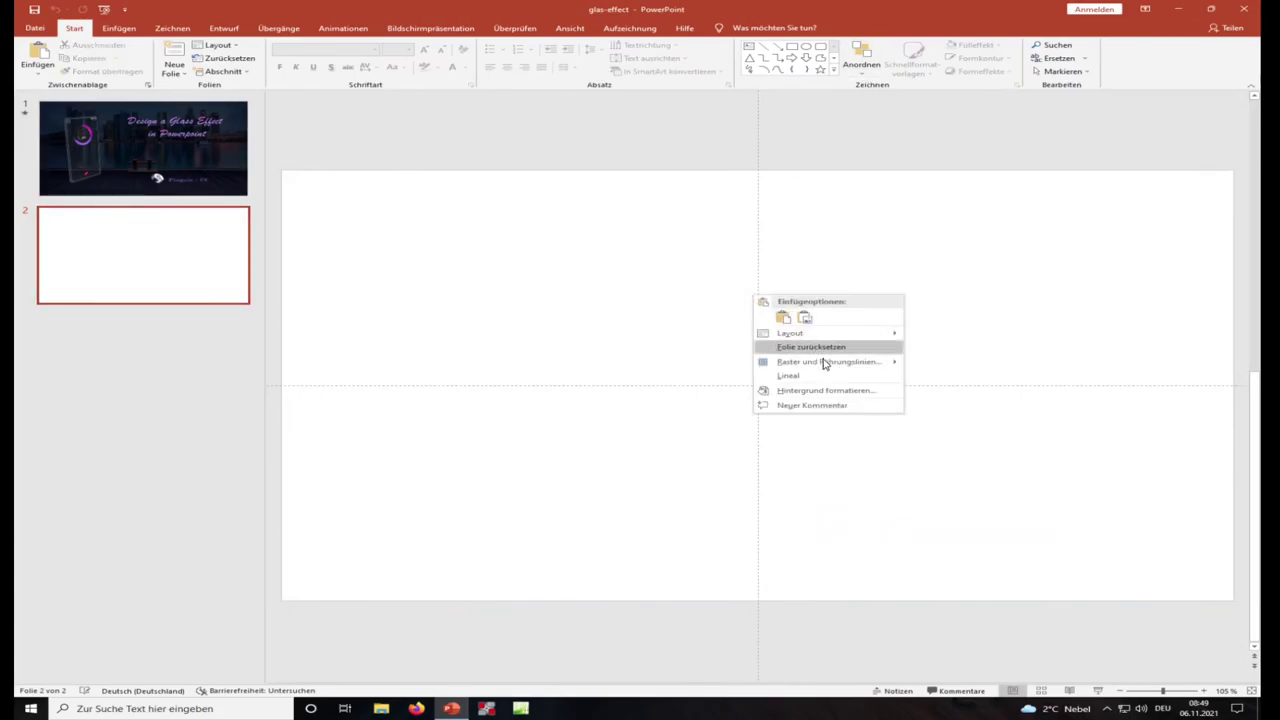
click(843, 392)
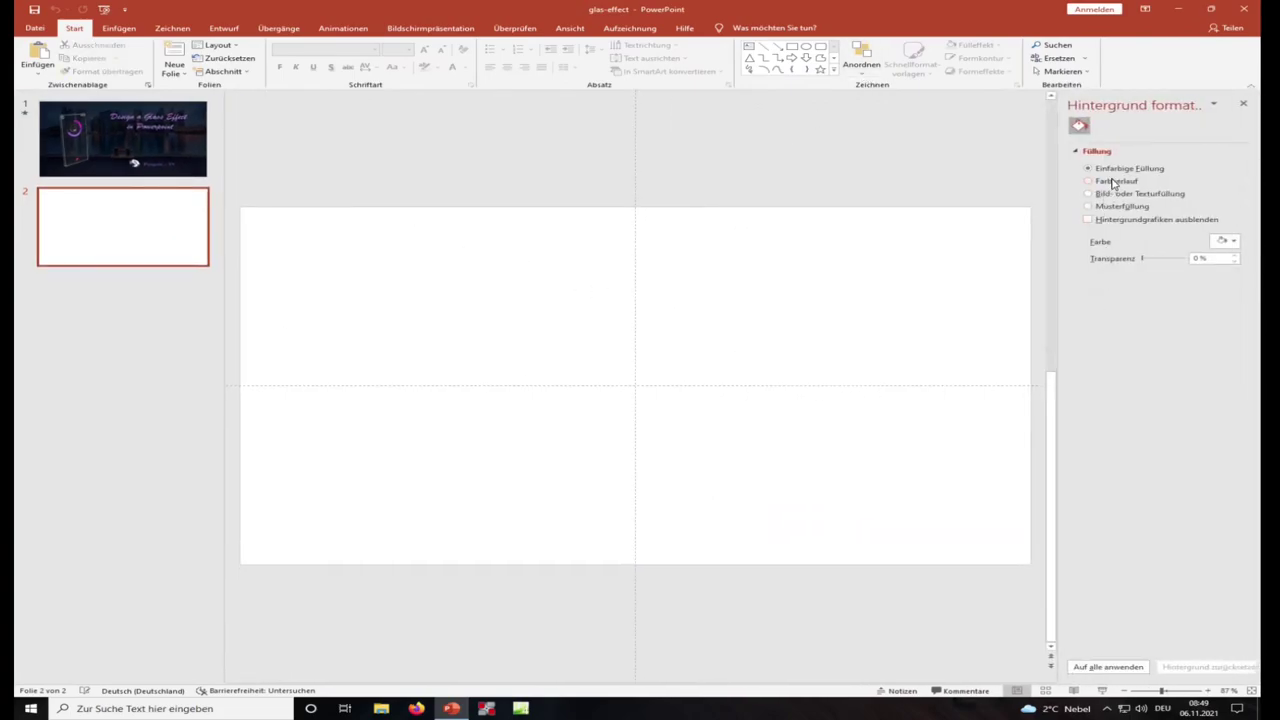
click(1224, 241)
click(1181, 283)
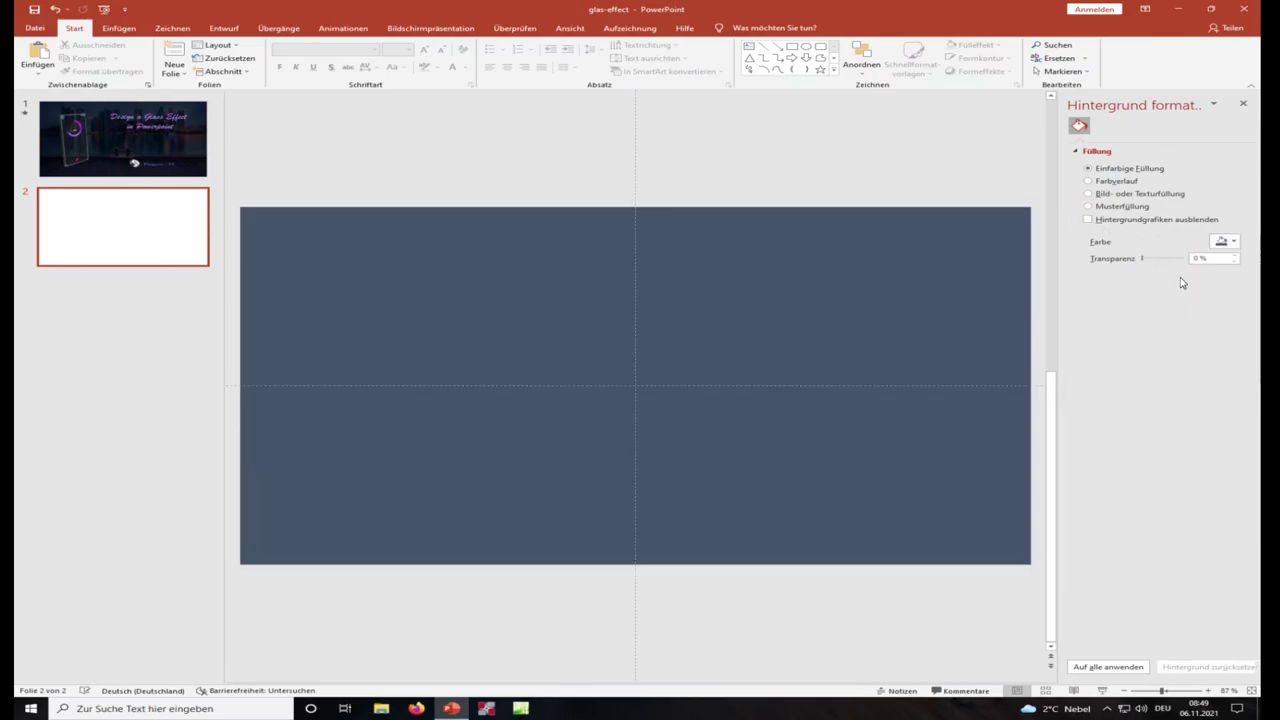
click(819, 46)
Step: Draw a tall phone-sized rounded rectangle and centre it horizontally and vertically
drag(570, 264, 711, 488)
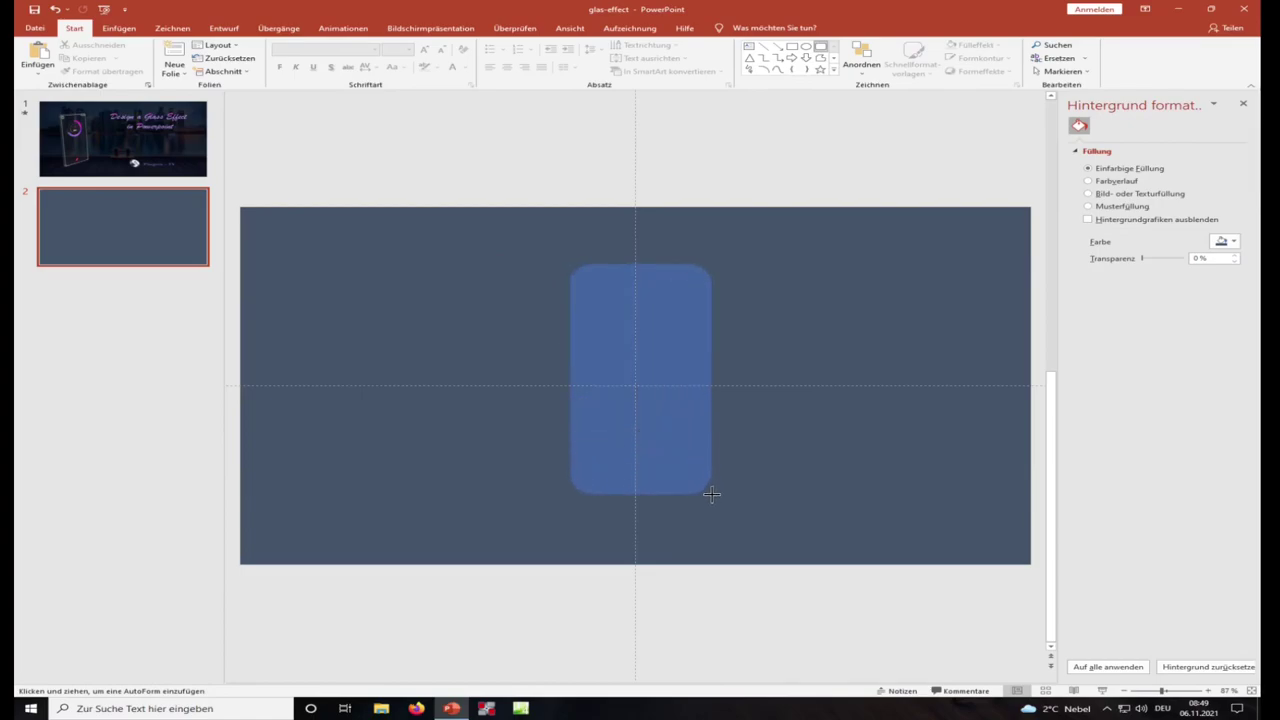
drag(711, 488, 714, 500)
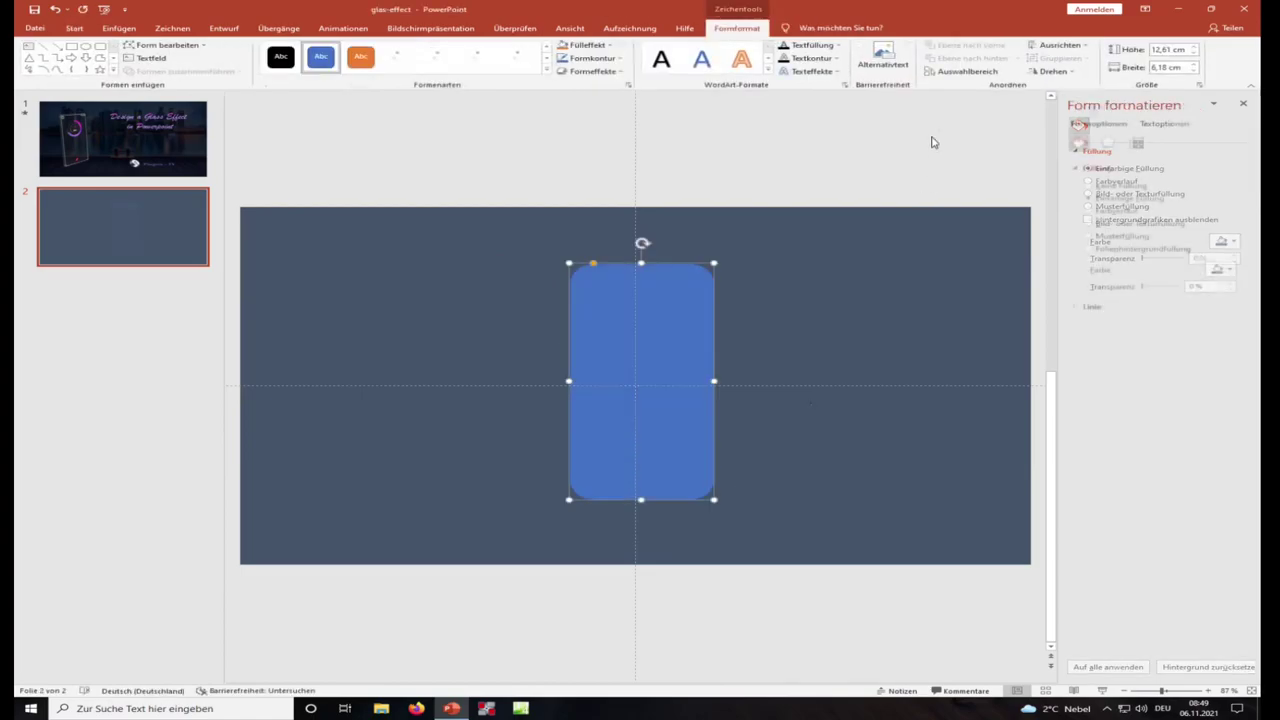
click(1060, 45)
click(1087, 73)
click(1060, 45)
click(1064, 116)
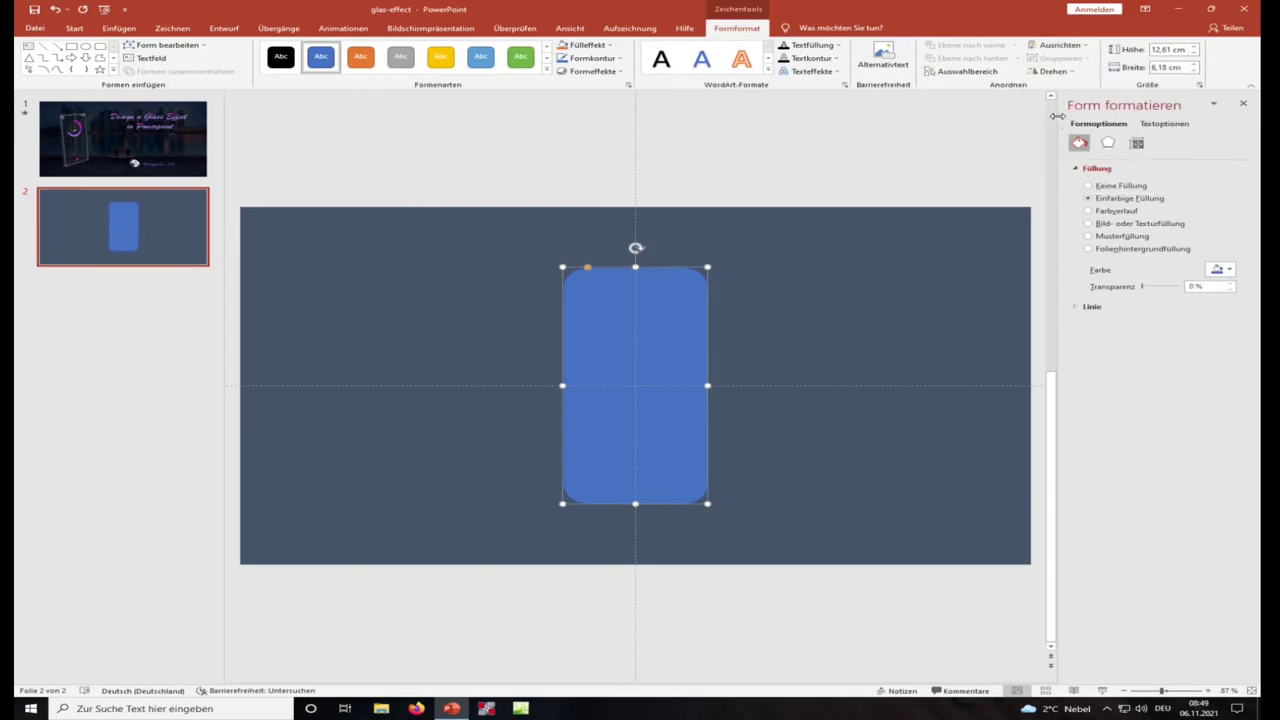
Step: Pick an outline colour for the rounded rectangle from Formkontur
click(592, 58)
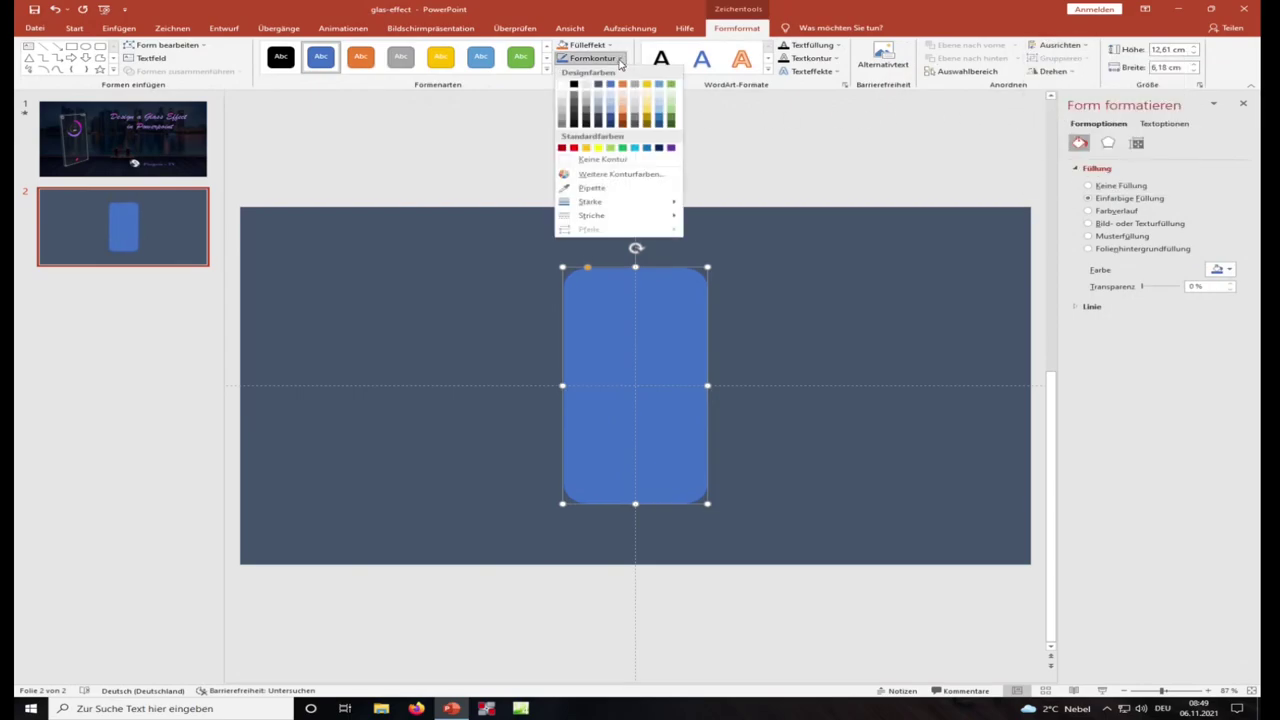
click(575, 97)
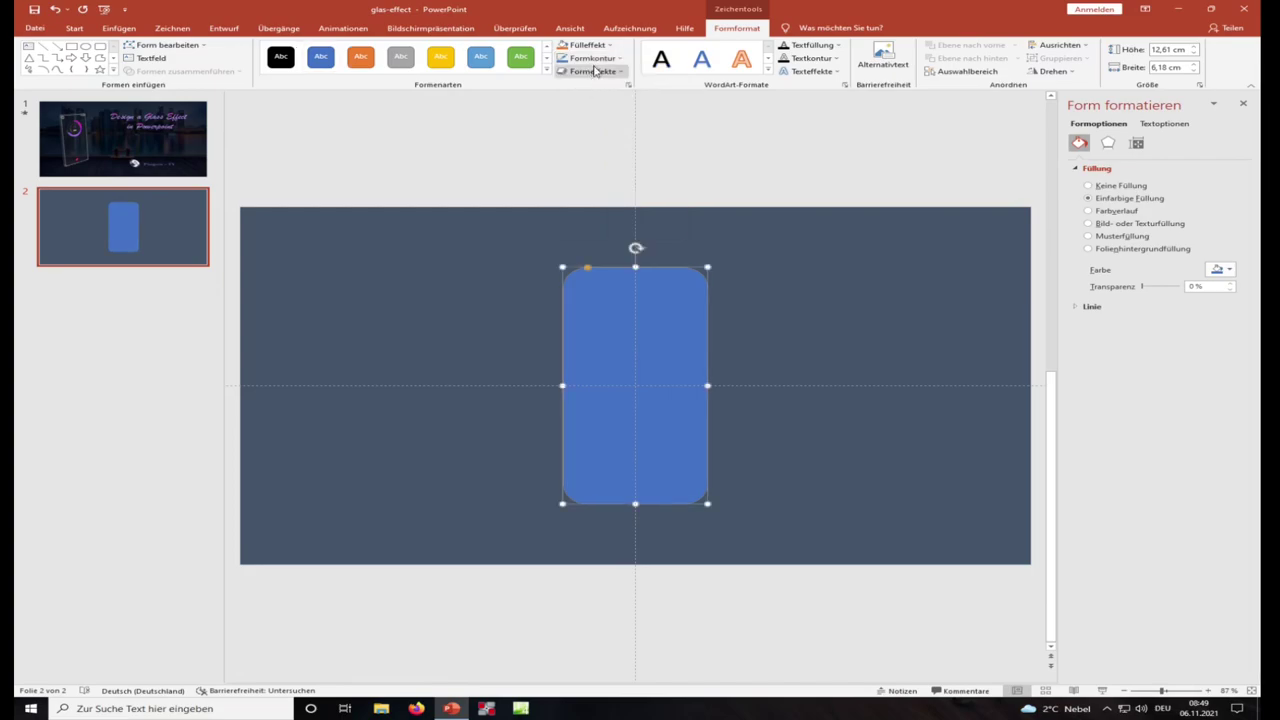
click(587, 45)
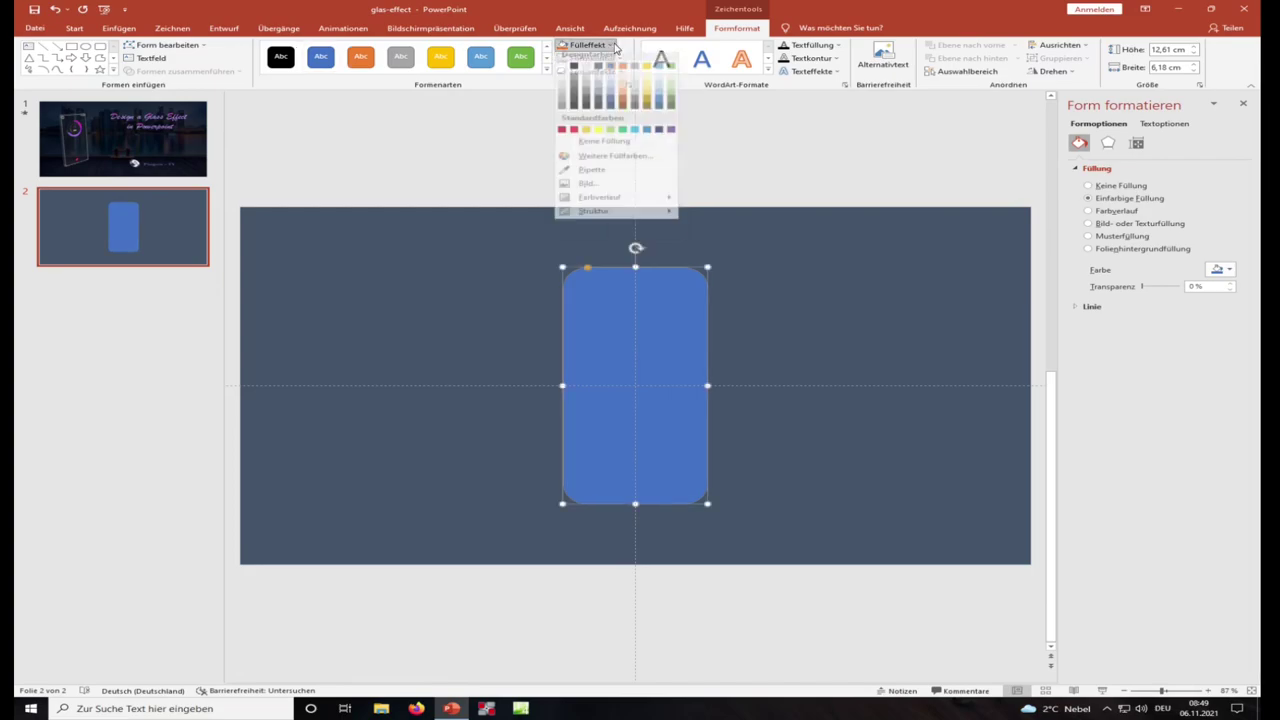
Step: Give the rectangle a dark fill at 92% transparency and an outline at 82% transparency
click(577, 105)
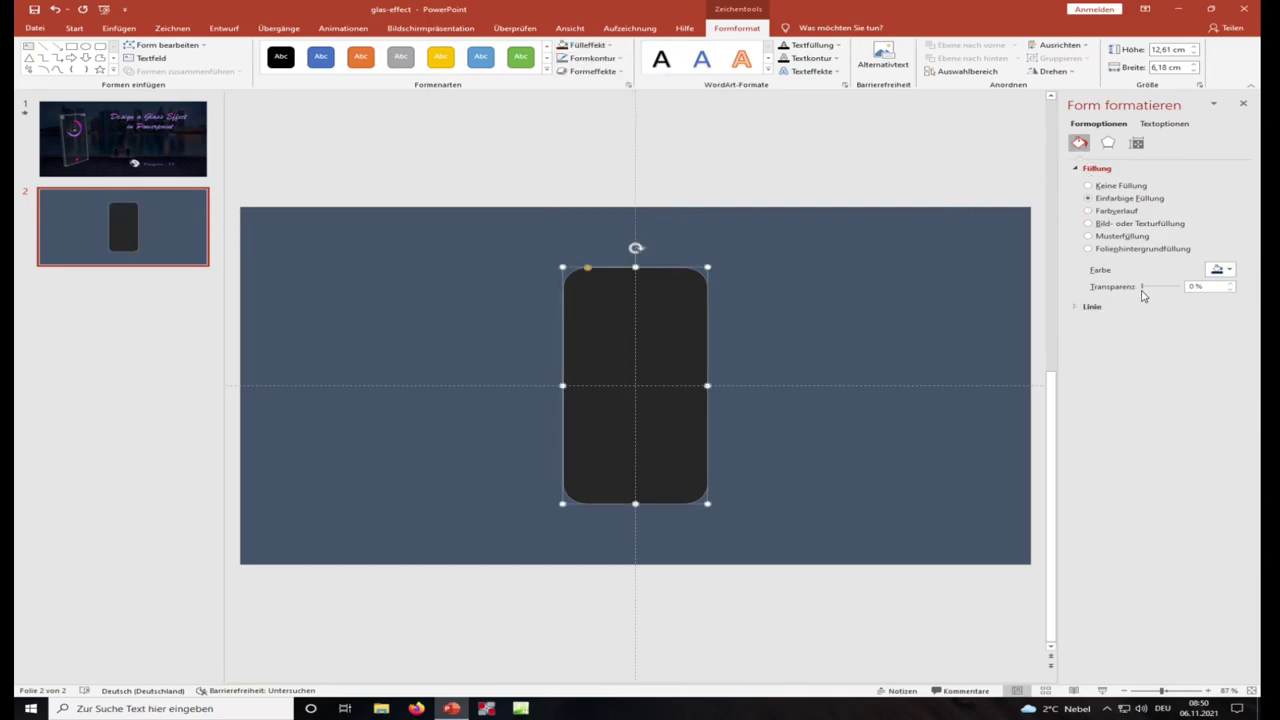
drag(1145, 291, 1175, 291)
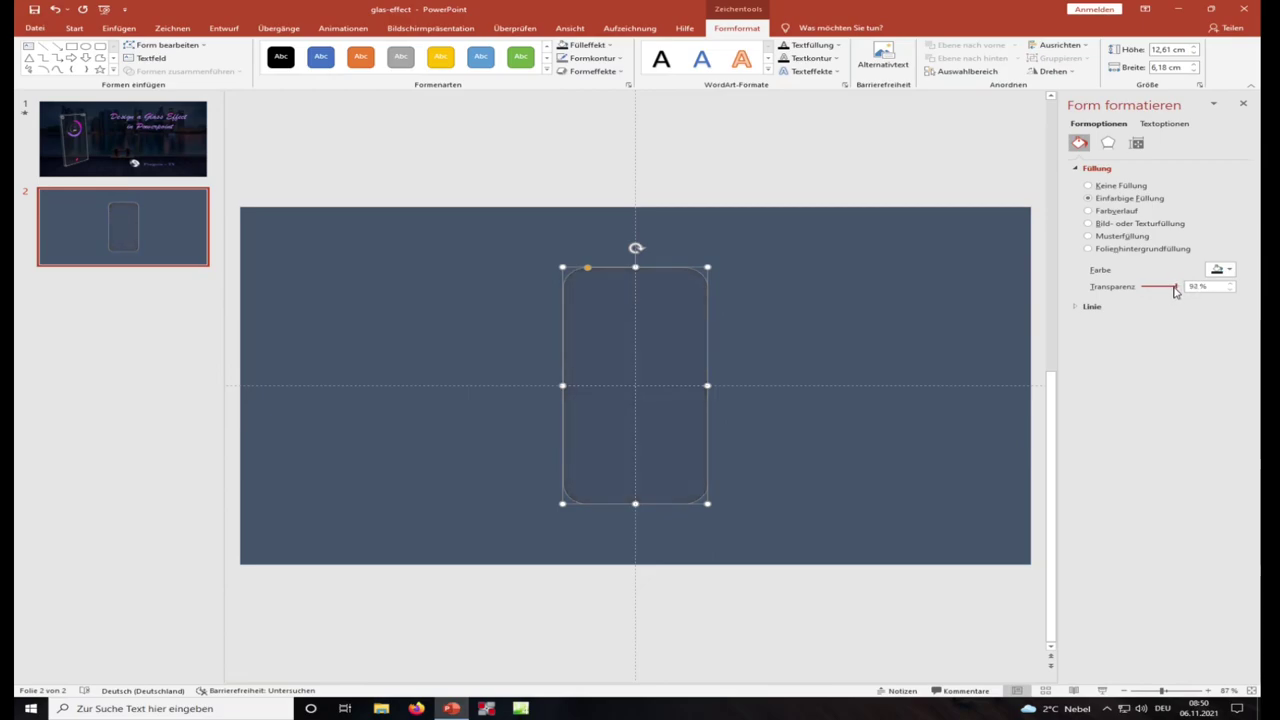
click(1091, 306)
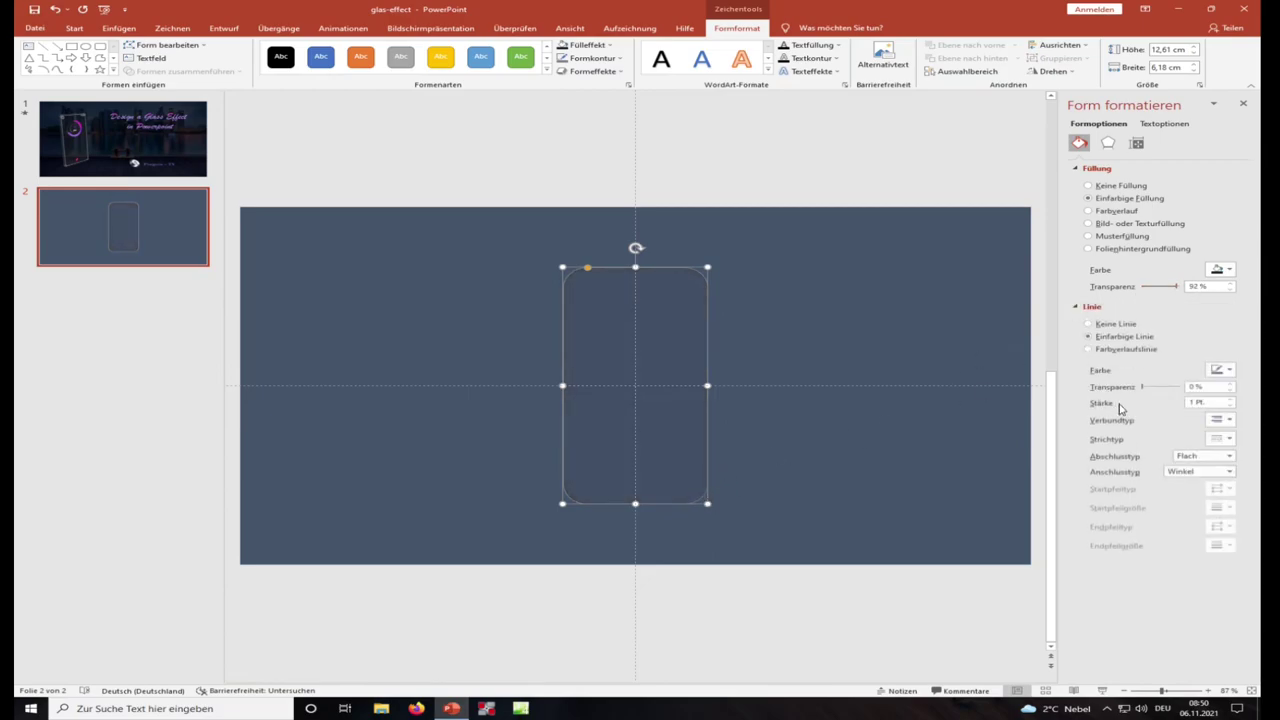
drag(1145, 389, 1167, 390)
click(762, 310)
click(684, 318)
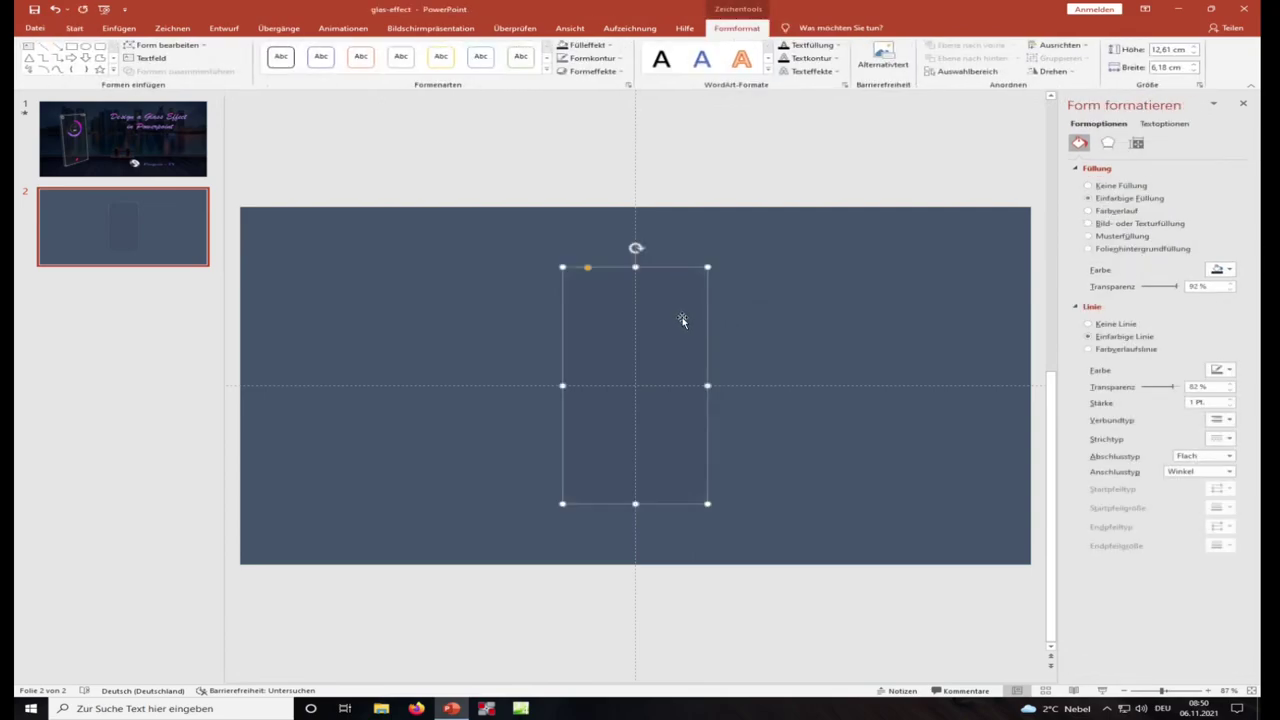
right_click(682, 318)
Step: Paste a copy of the glass rectangle and position it over the original
click(726, 338)
right_click(772, 279)
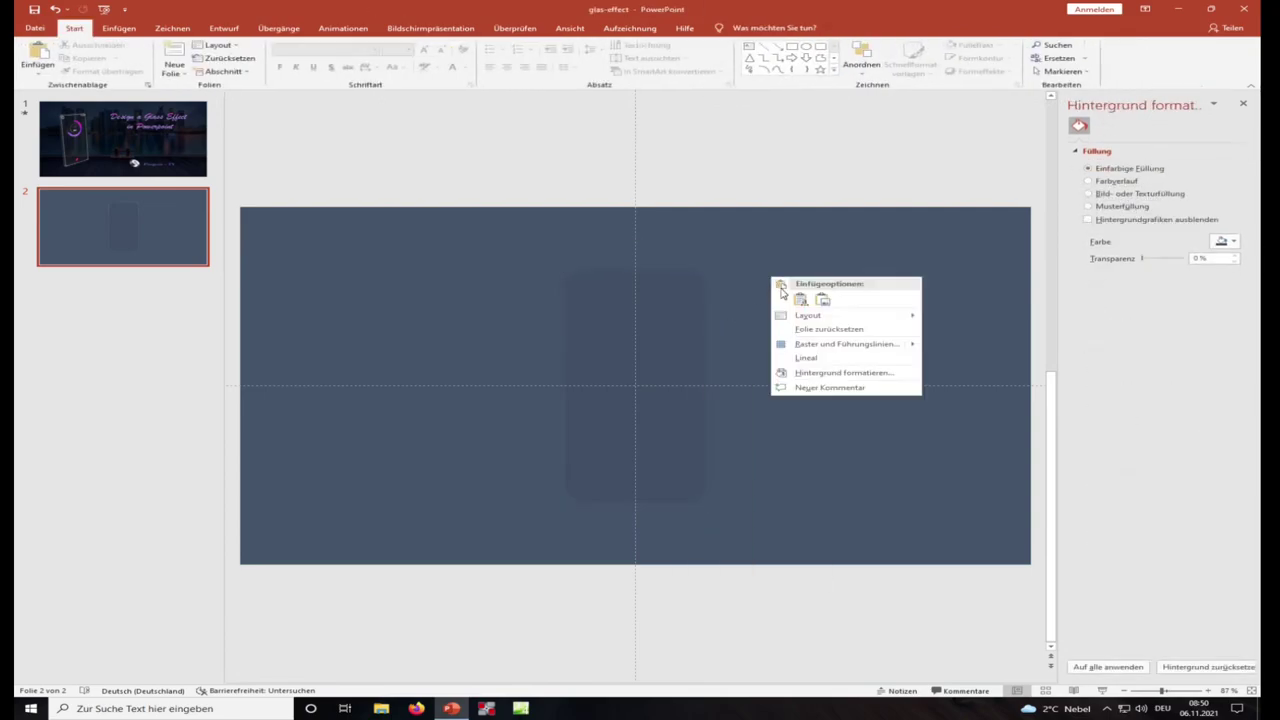
click(800, 300)
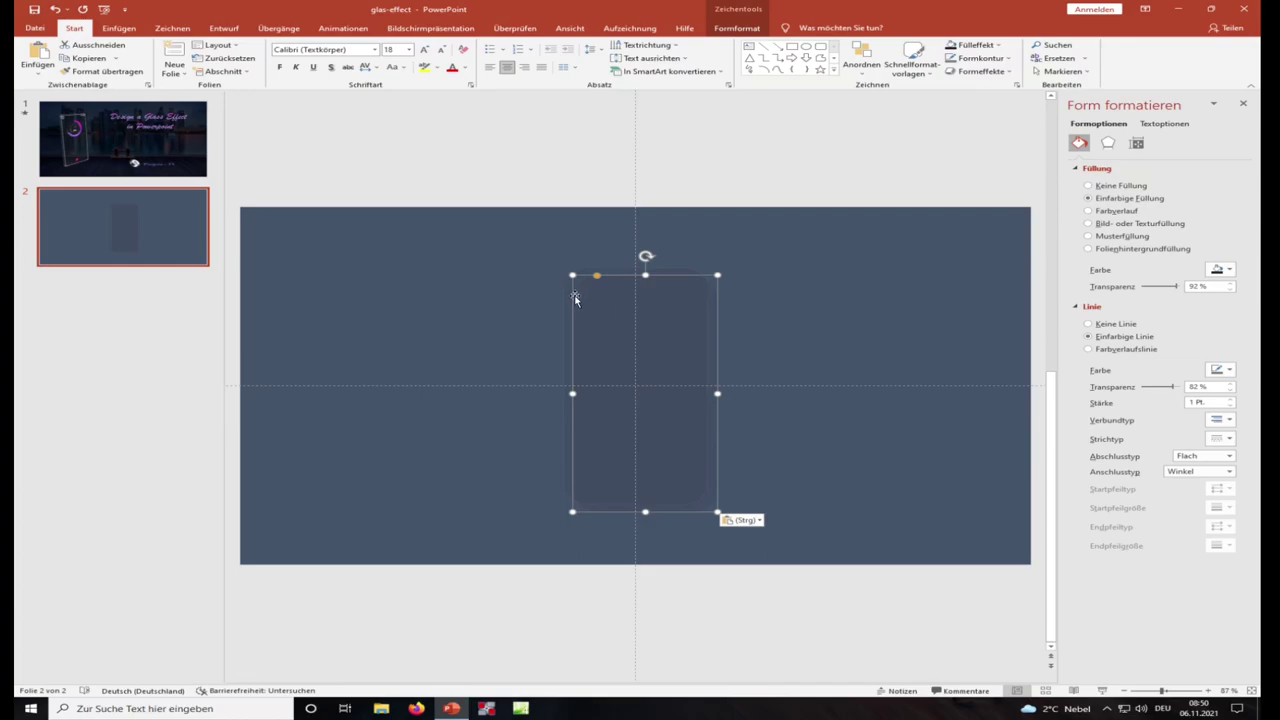
drag(574, 276, 577, 282)
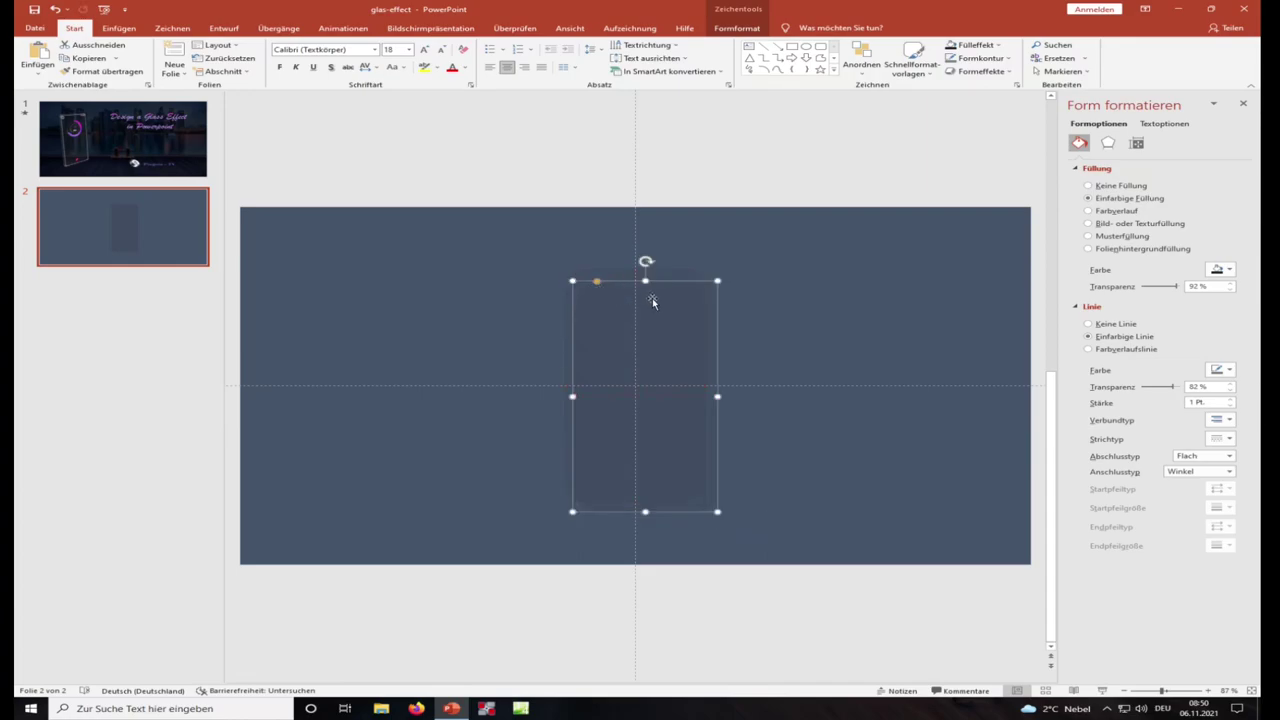
drag(652, 302, 651, 296)
key(Escape)
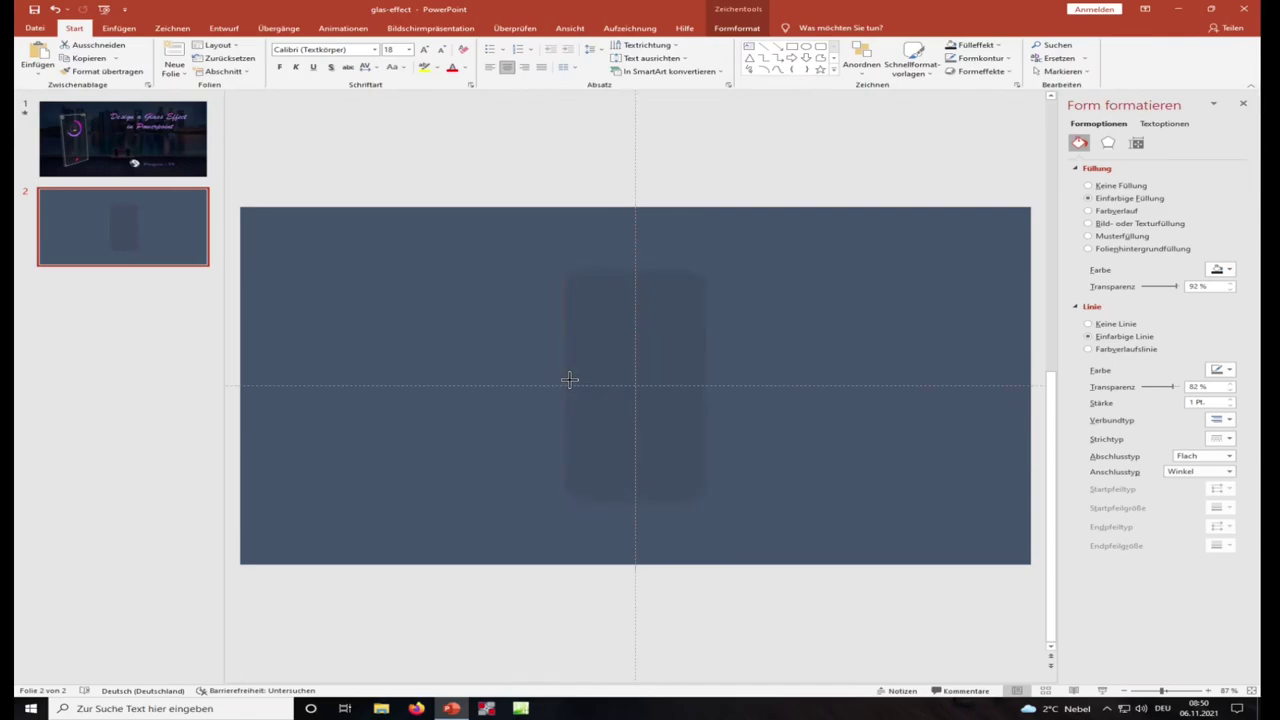
Step: Shrink the copy to 12,14 × 5,95 cm and centre it horizontally and vertically
click(606, 457)
drag(638, 500, 638, 497)
click(737, 27)
click(1058, 45)
click(1080, 73)
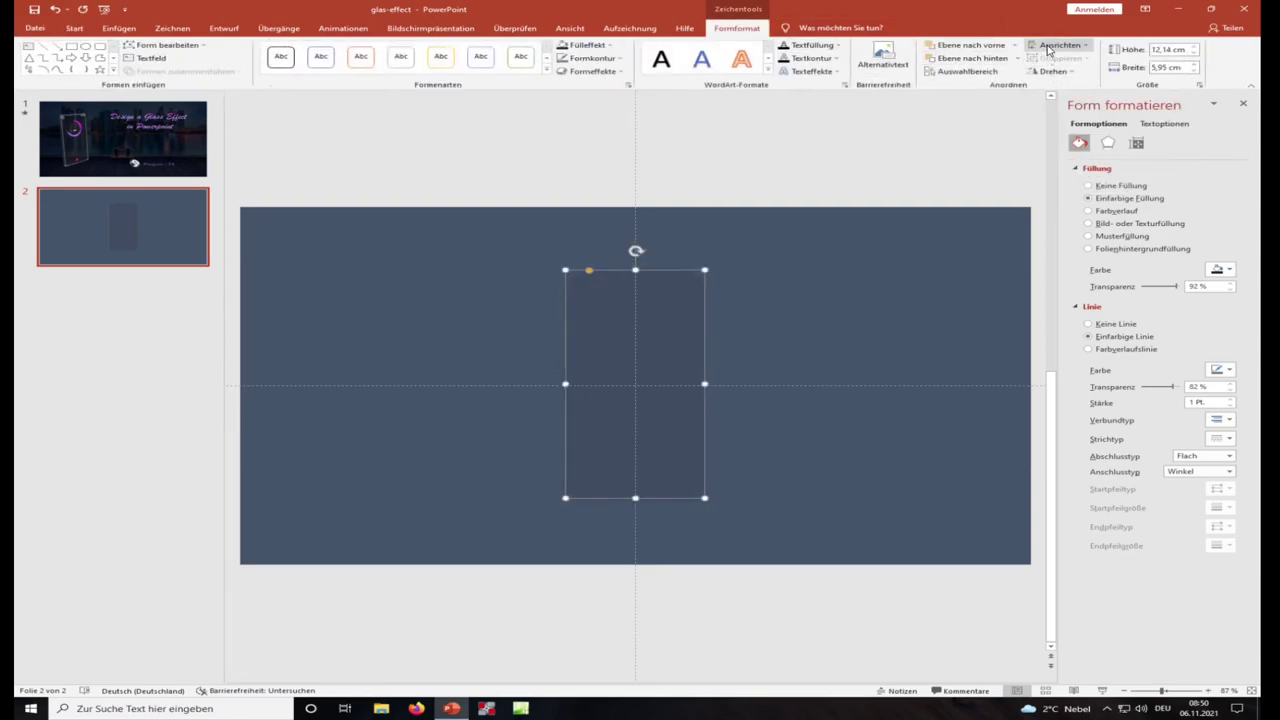
click(1058, 45)
click(1069, 117)
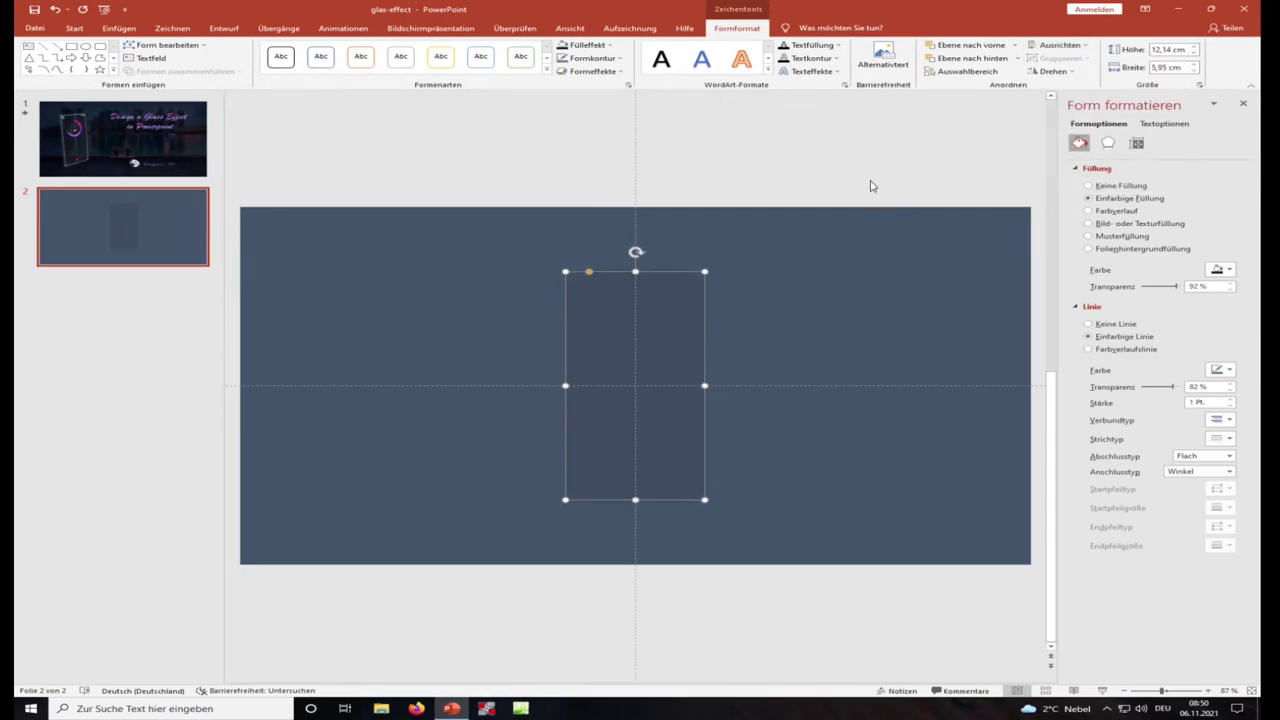
click(839, 167)
click(590, 290)
drag(589, 275, 587, 276)
click(758, 163)
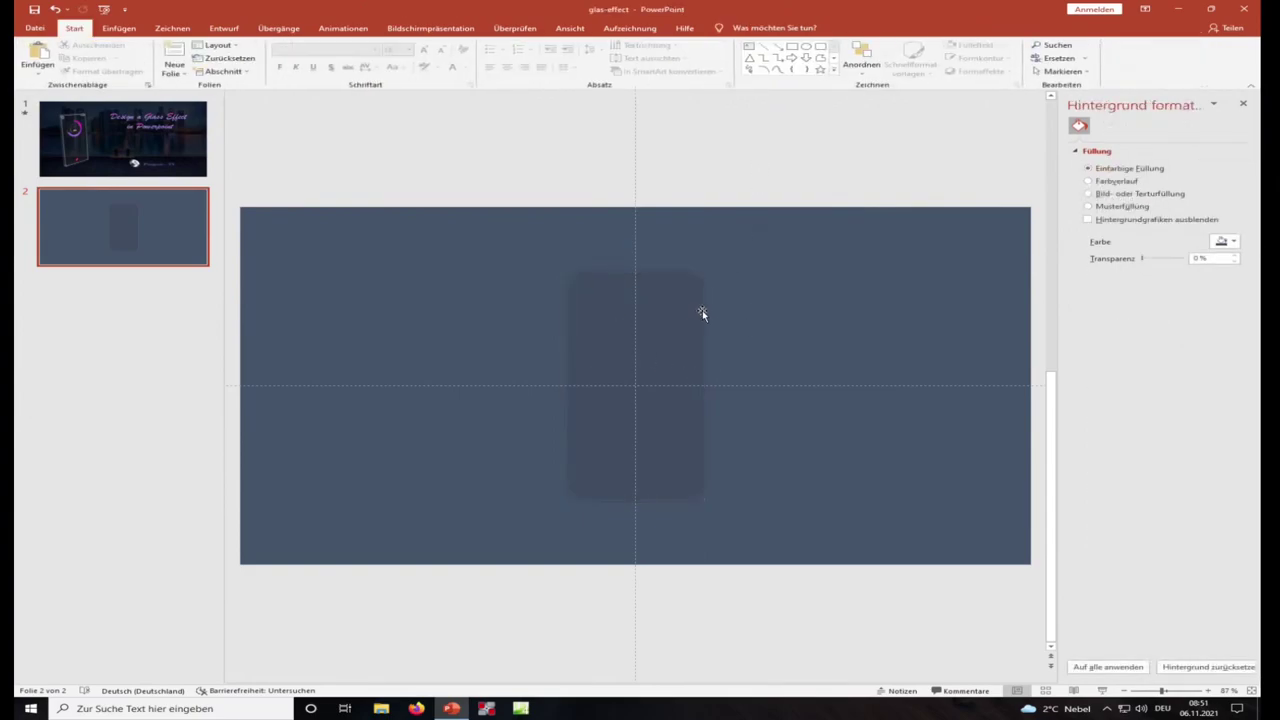
click(691, 316)
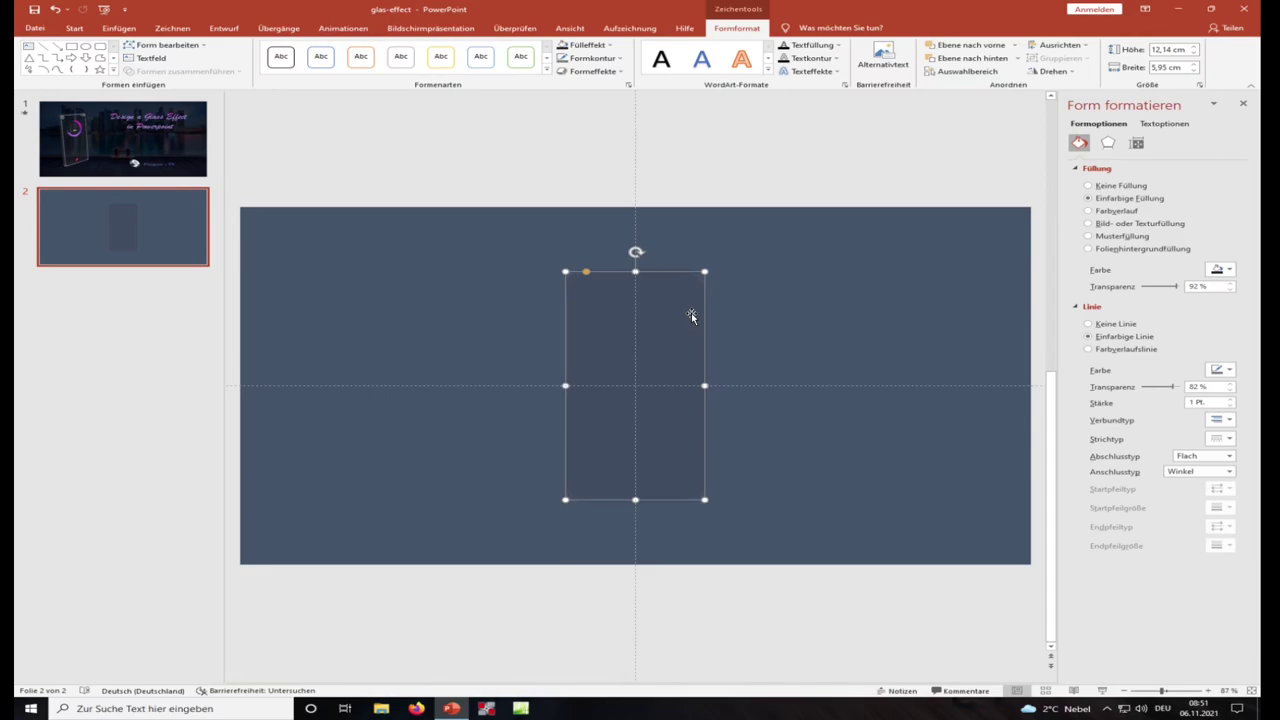
click(184, 141)
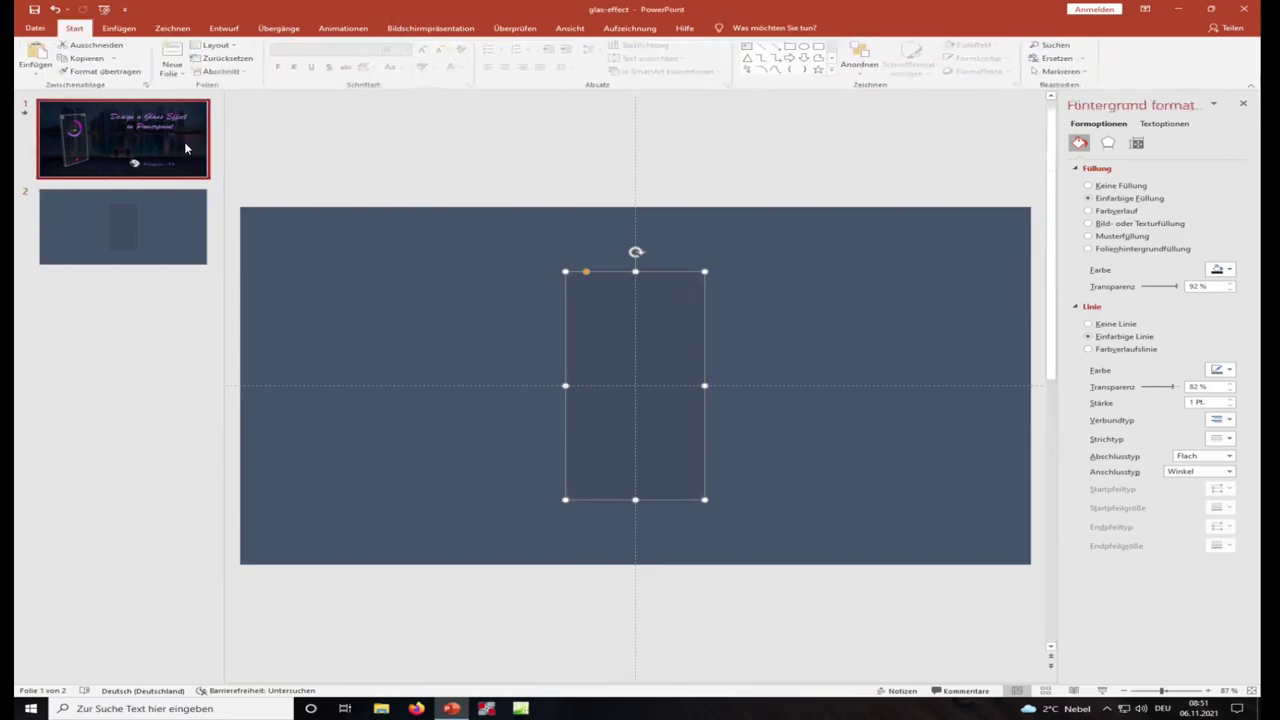
click(171, 201)
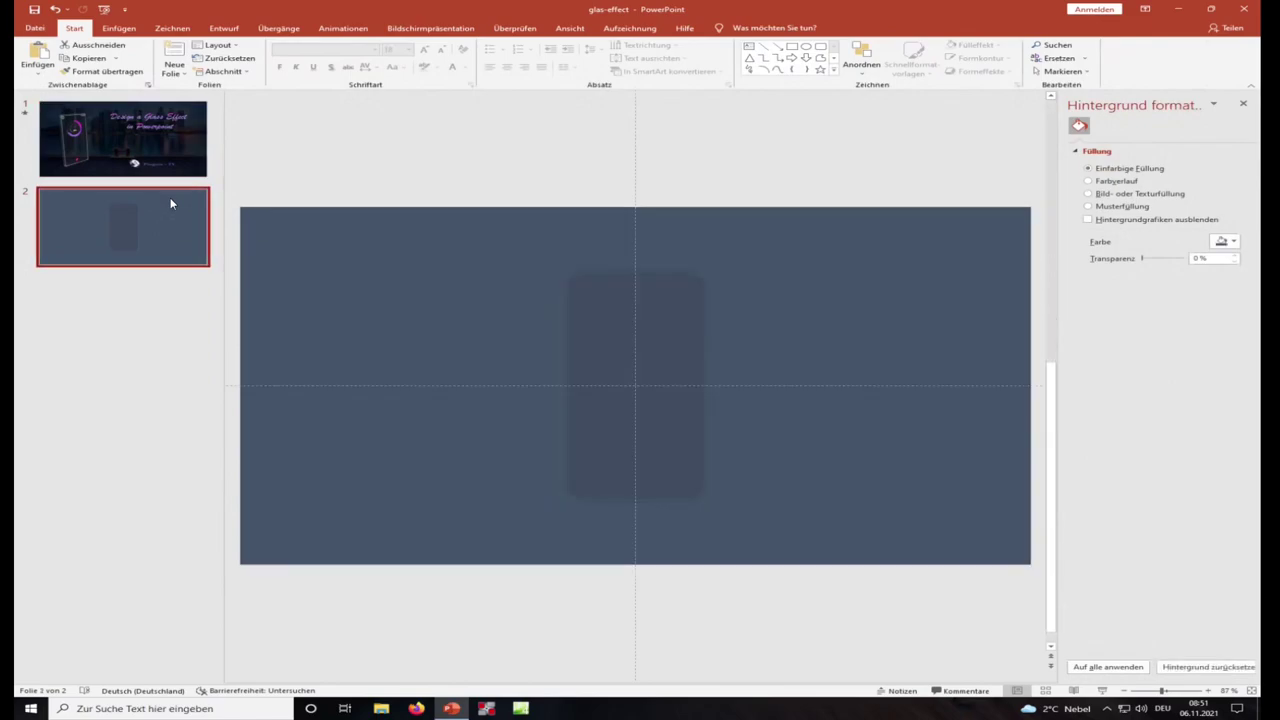
Step: Draw a 0,5 × 0,5 cm circle and place it at the phone's top-left corner
click(810, 50)
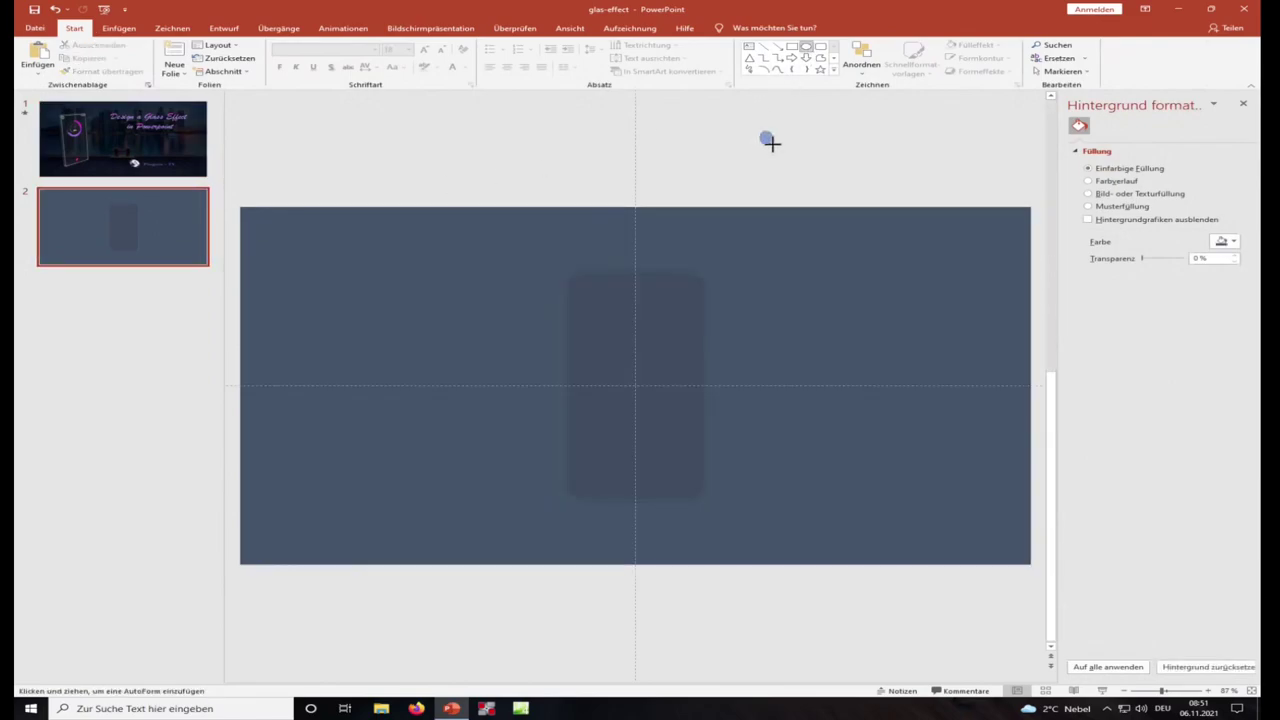
drag(758, 130, 772, 146)
click(1194, 54)
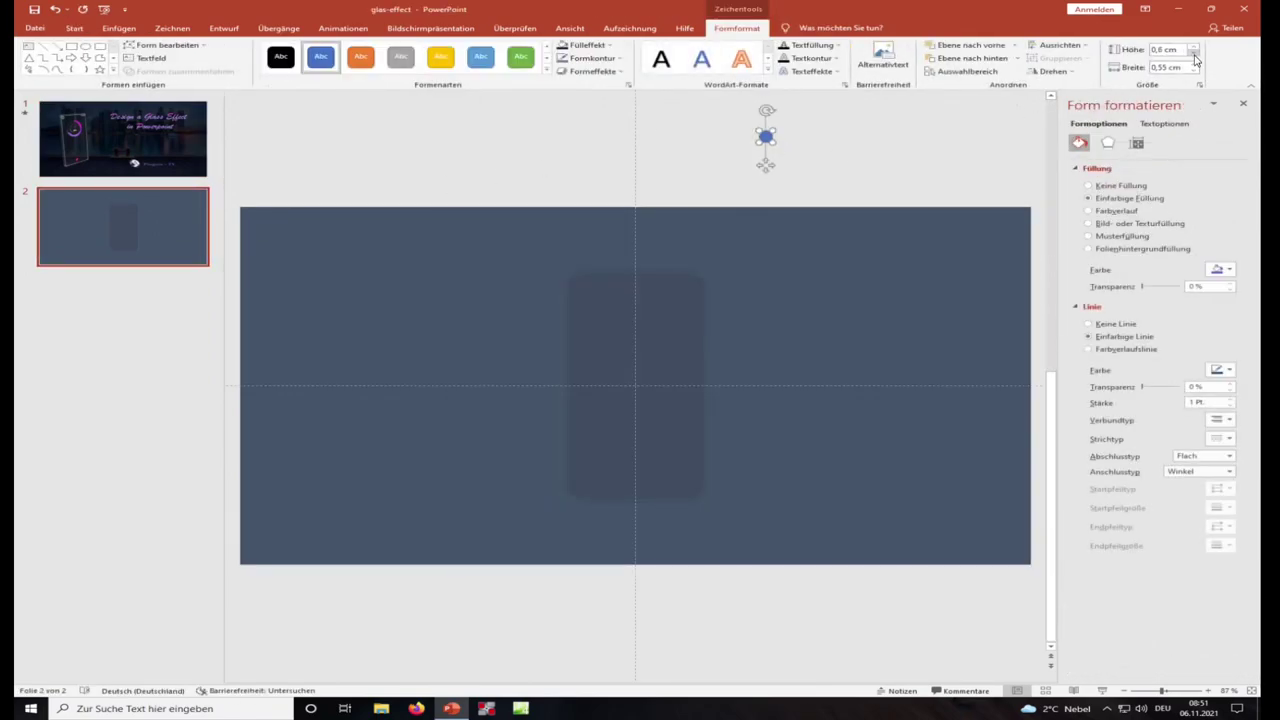
click(1194, 70)
click(1193, 46)
click(1193, 54)
click(1193, 54)
drag(765, 134, 579, 281)
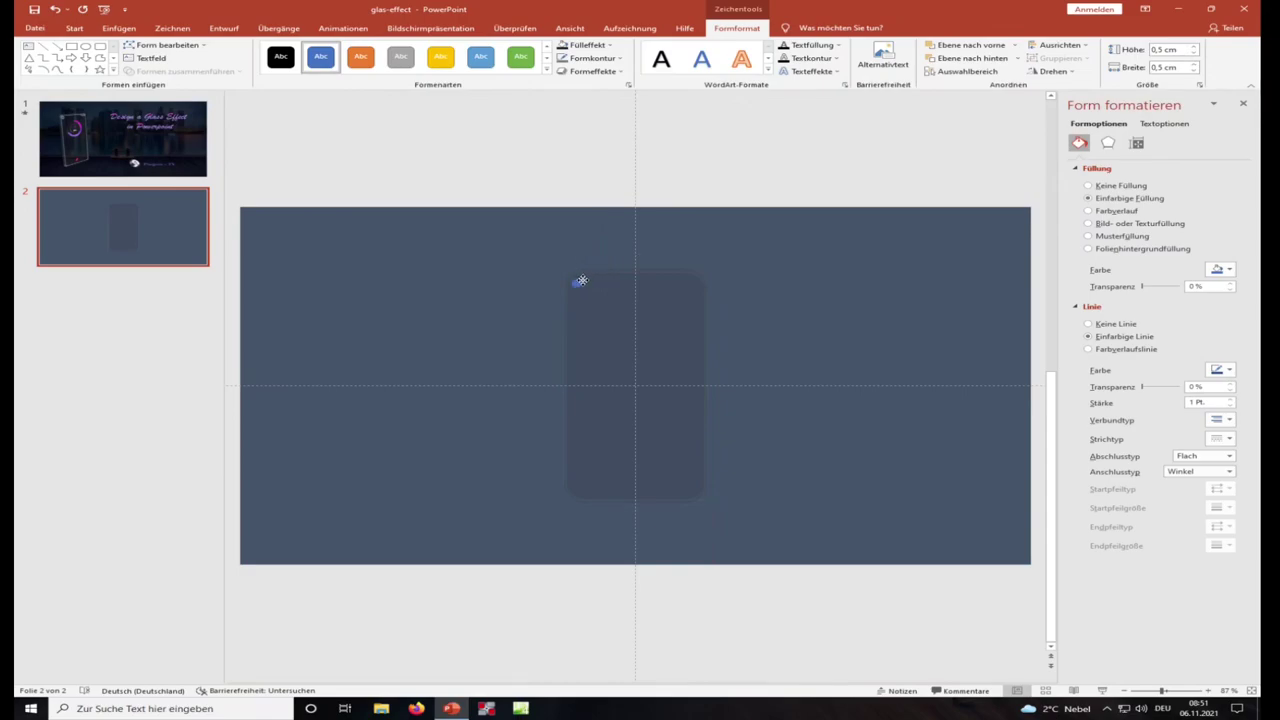
click(579, 282)
click(748, 162)
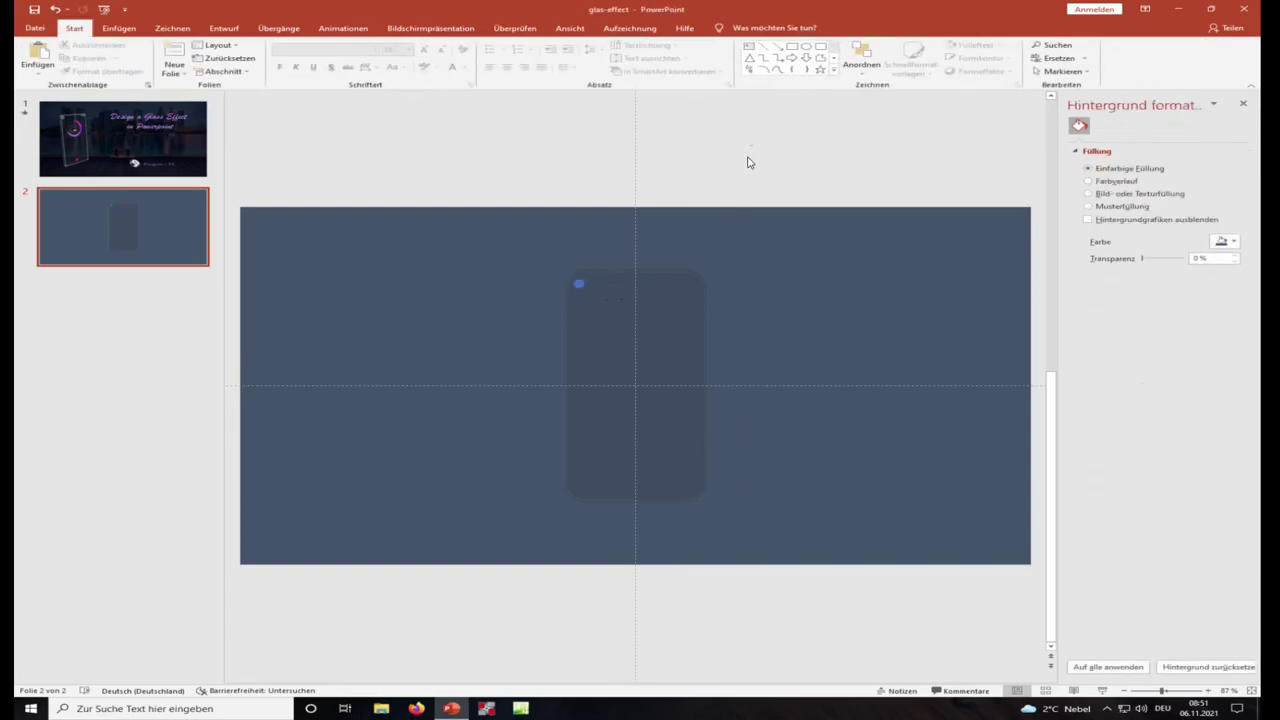
Step: Trim the inner rectangle to 12,23 cm tall by 5,66 cm wide
click(615, 270)
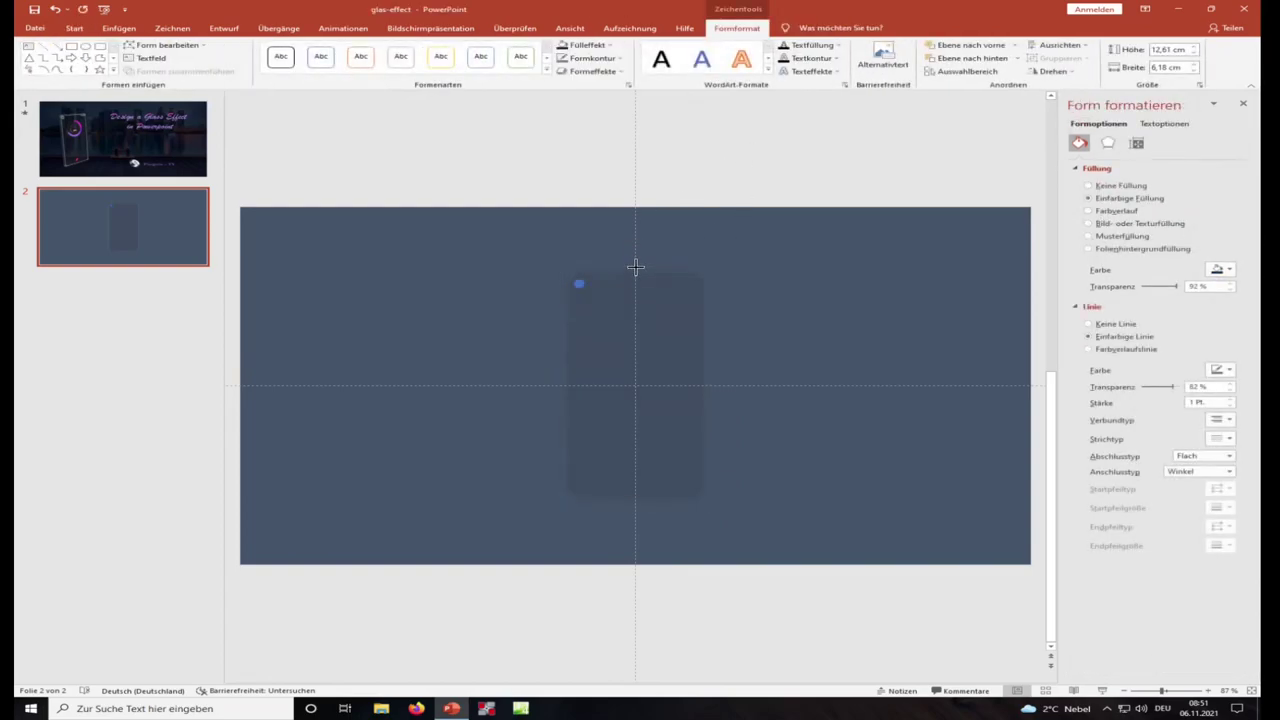
drag(635, 260, 635, 266)
drag(634, 500, 636, 494)
drag(636, 497, 635, 497)
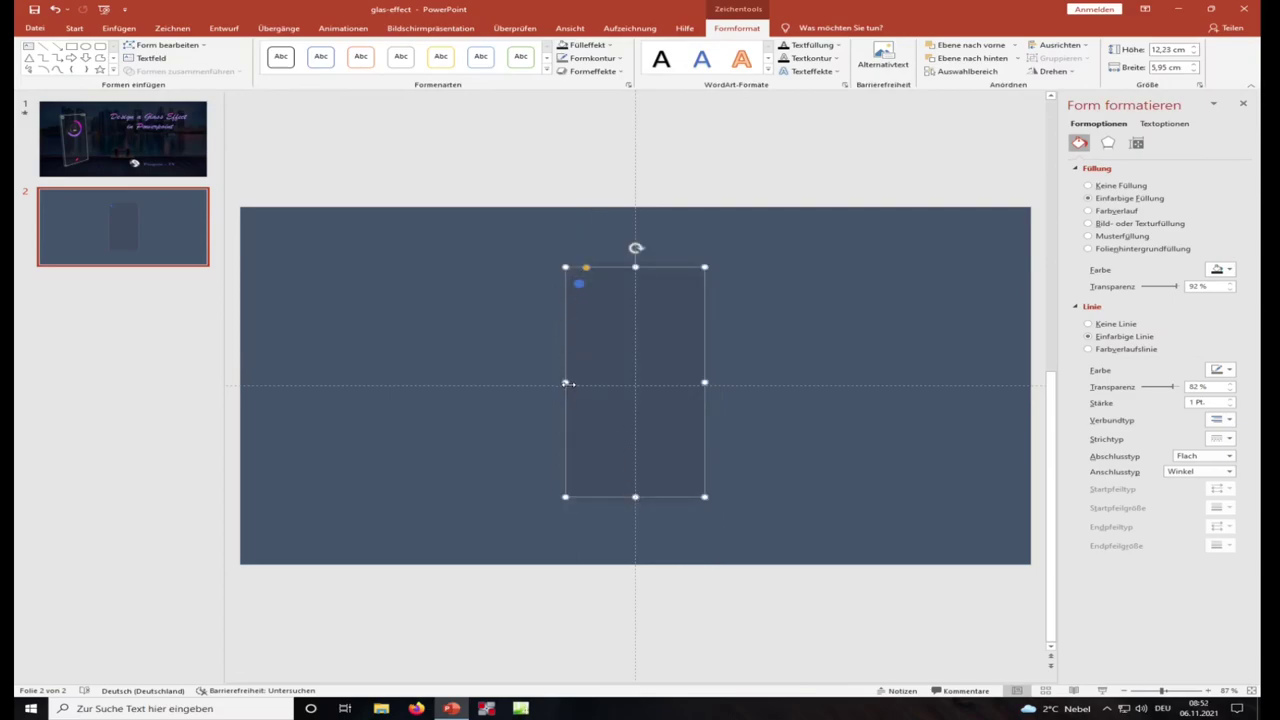
drag(567, 382, 570, 382)
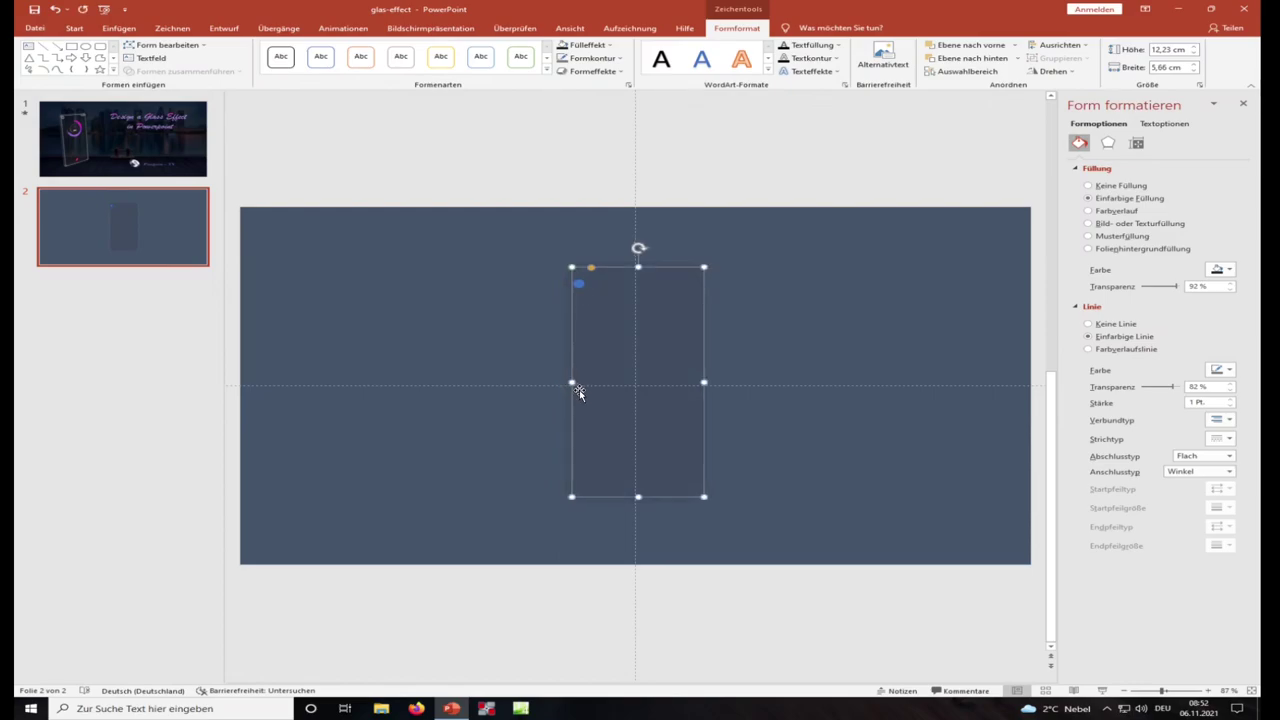
click(586, 267)
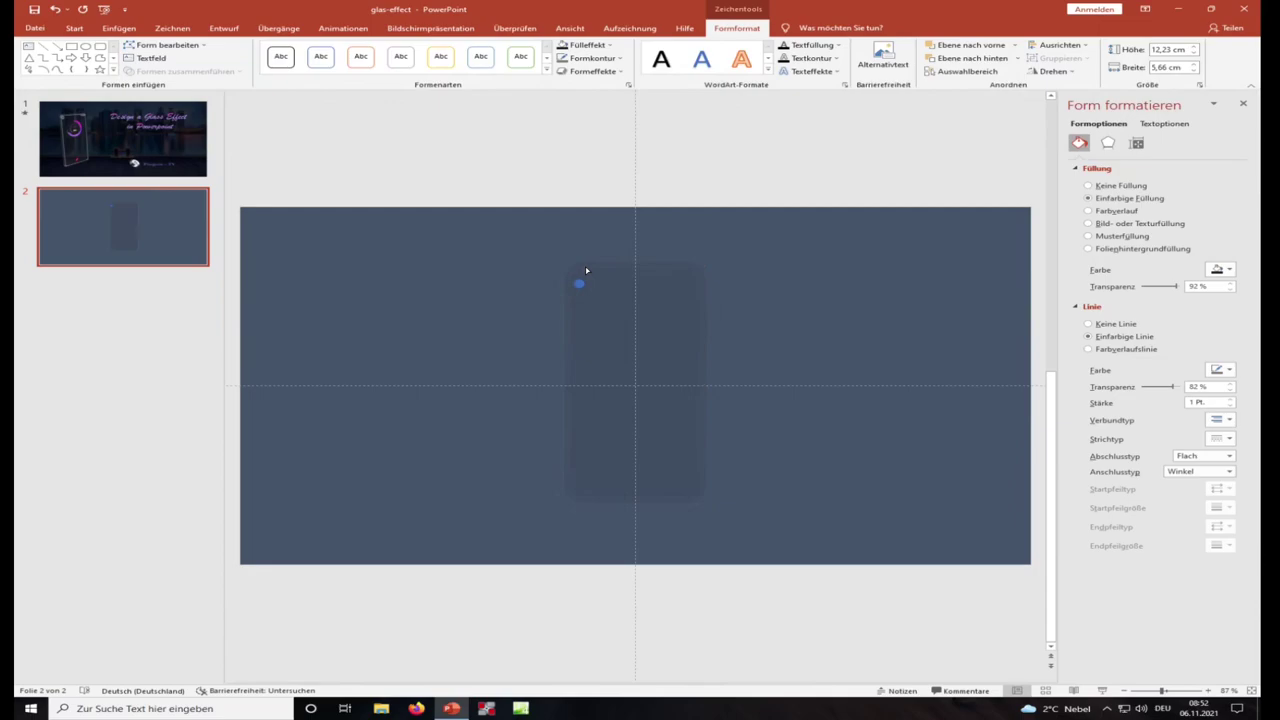
click(586, 269)
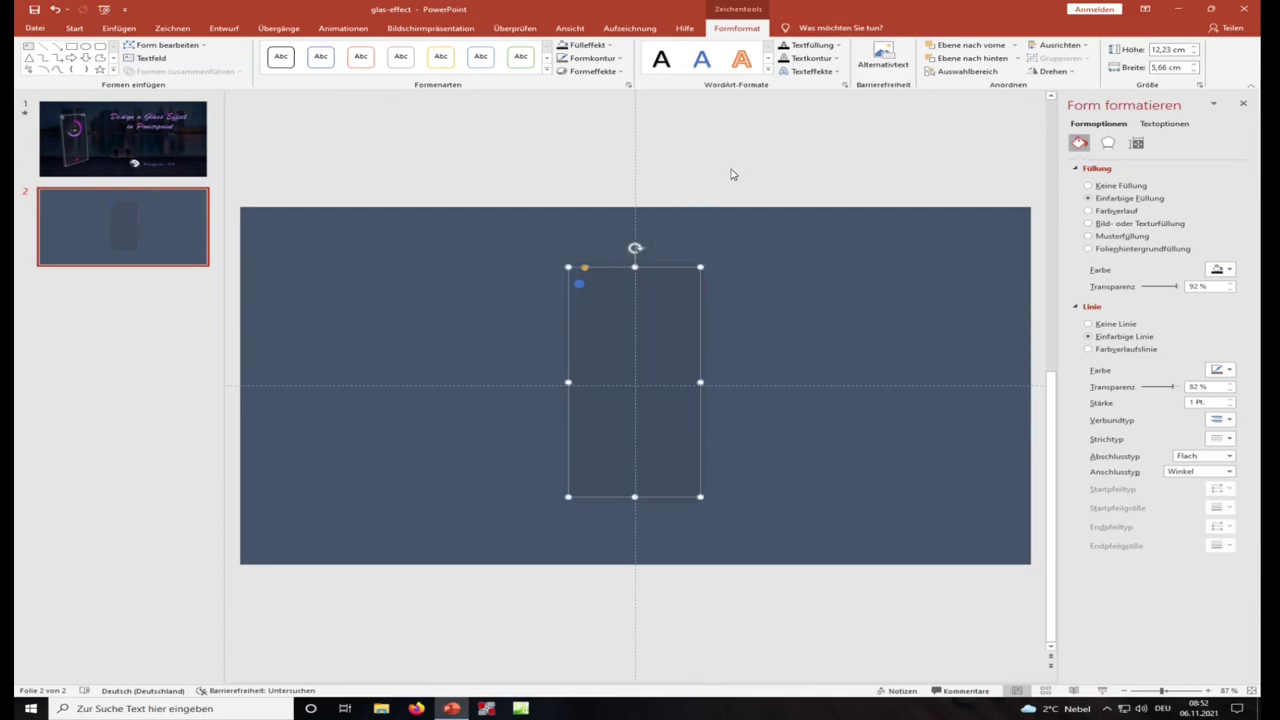
click(730, 176)
click(578, 283)
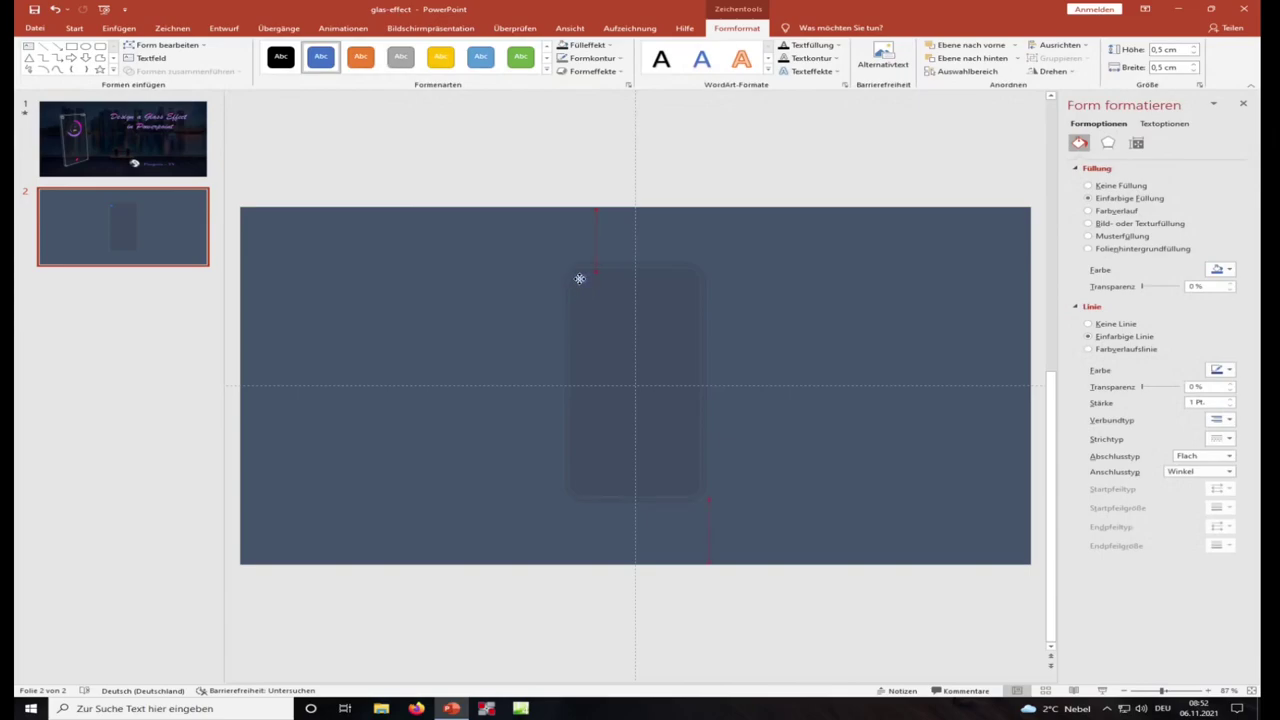
Step: Subtract the small circle from the inner rectangle using Formen zusammenführen > Subtrahieren
click(709, 171)
click(603, 268)
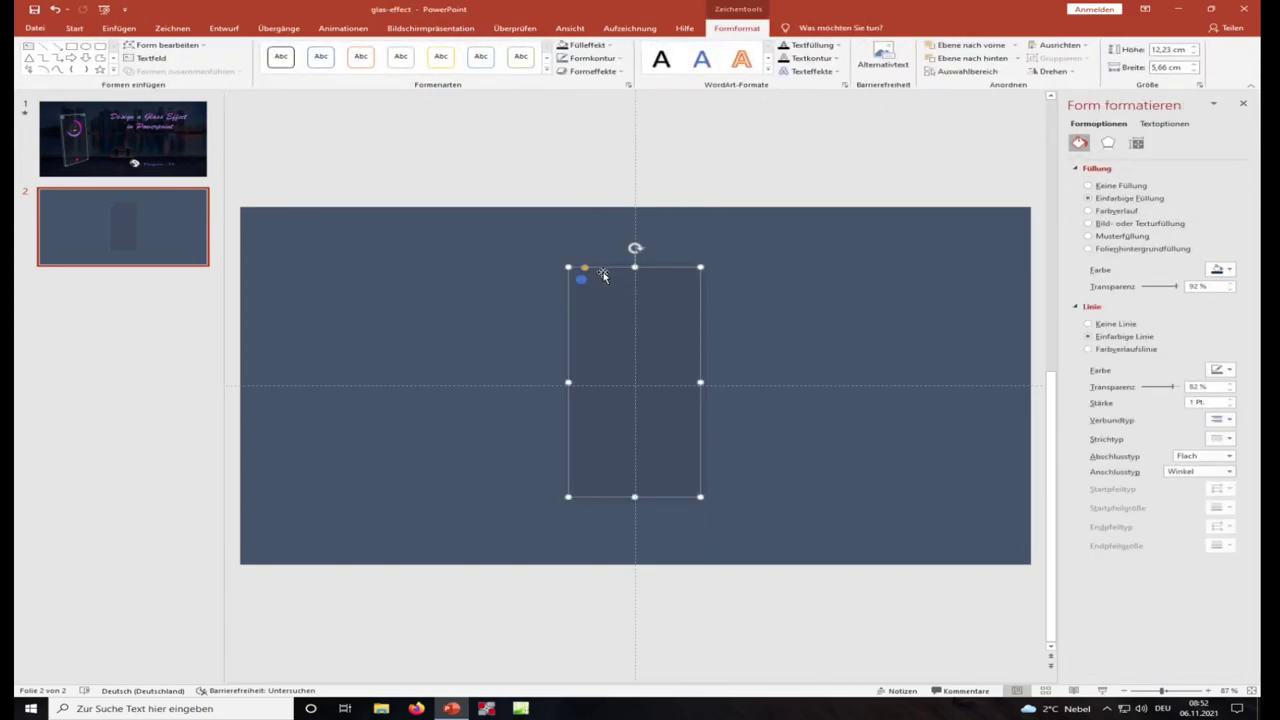
shift+click(580, 278)
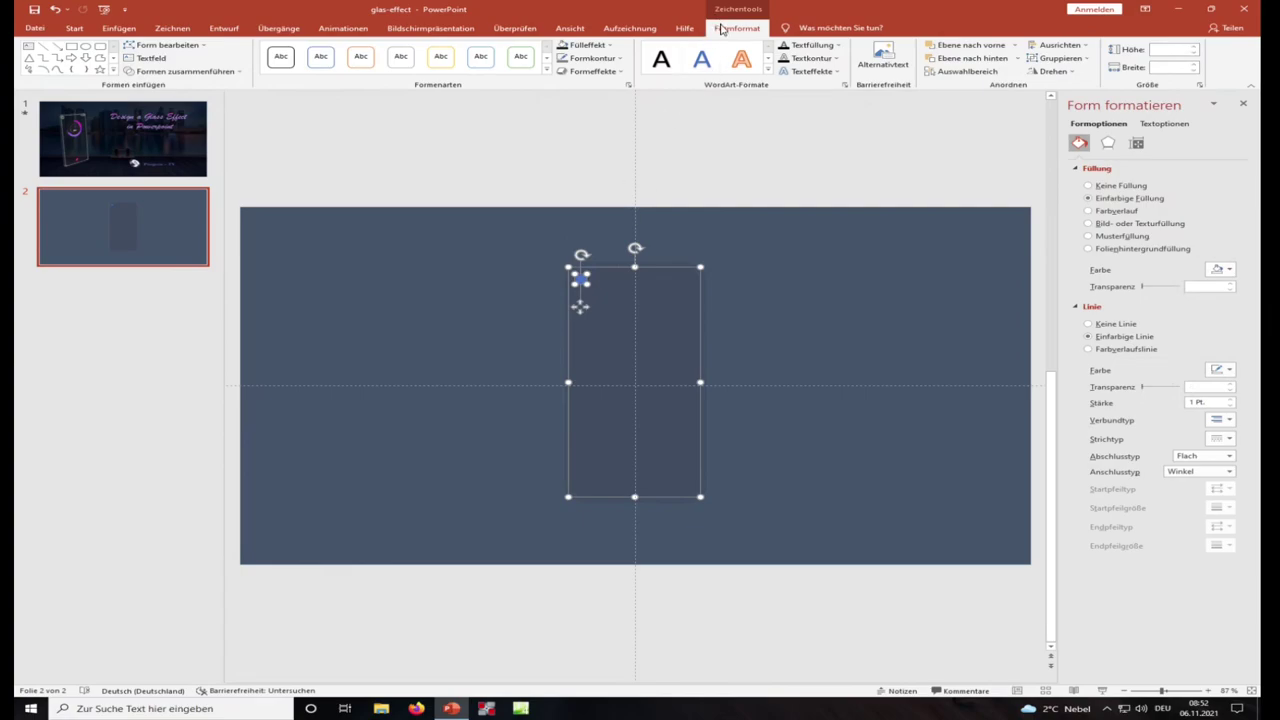
click(186, 71)
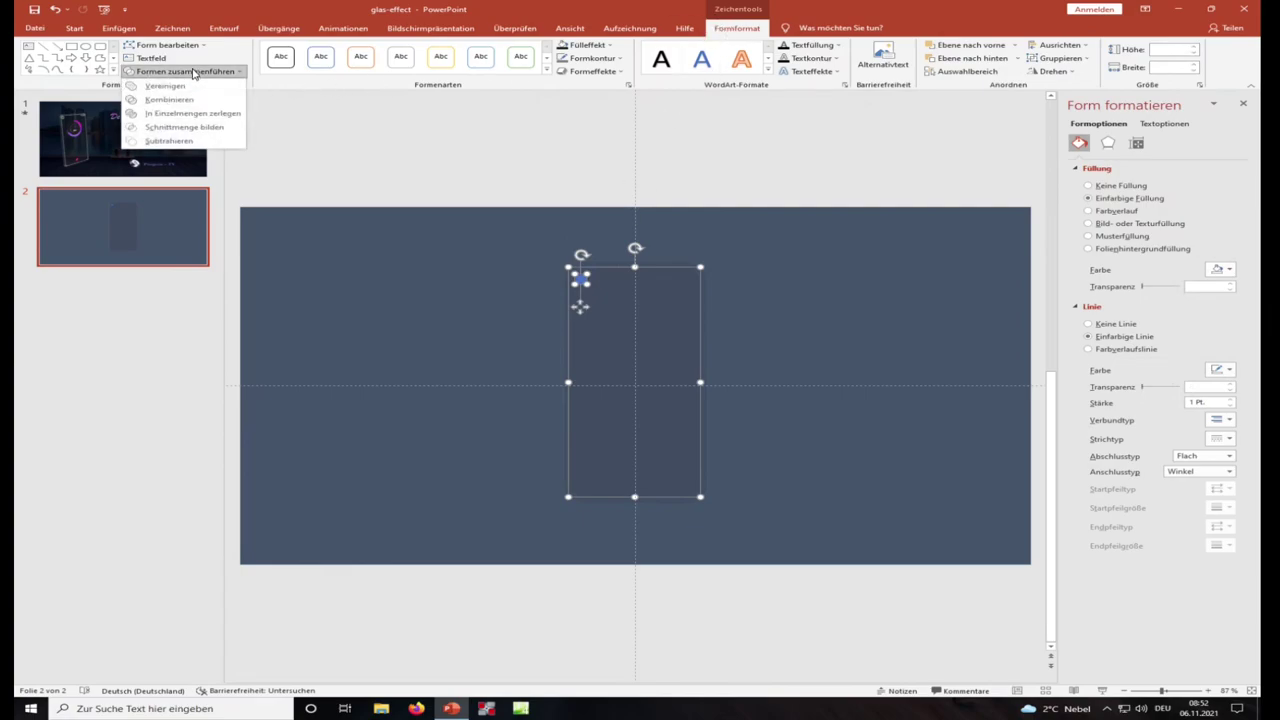
click(176, 141)
click(869, 223)
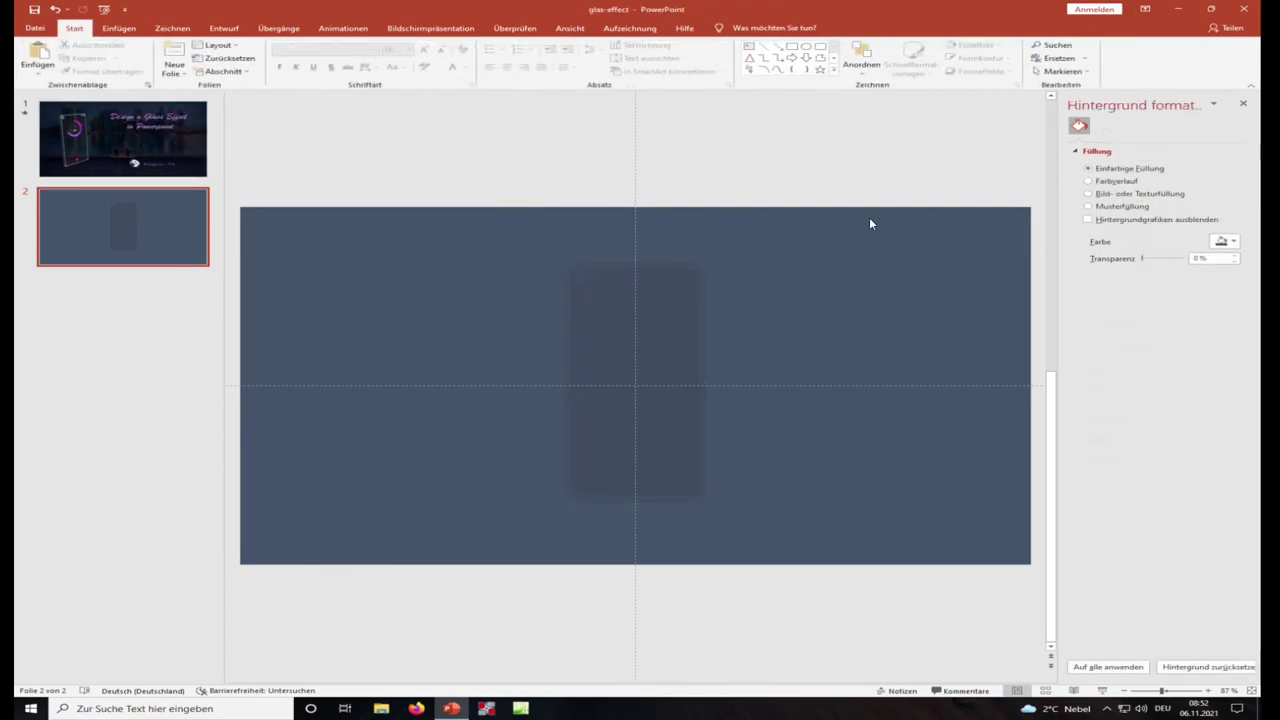
click(1222, 241)
Step: Set slide 2's background to black, then change it to light grey
click(1160, 281)
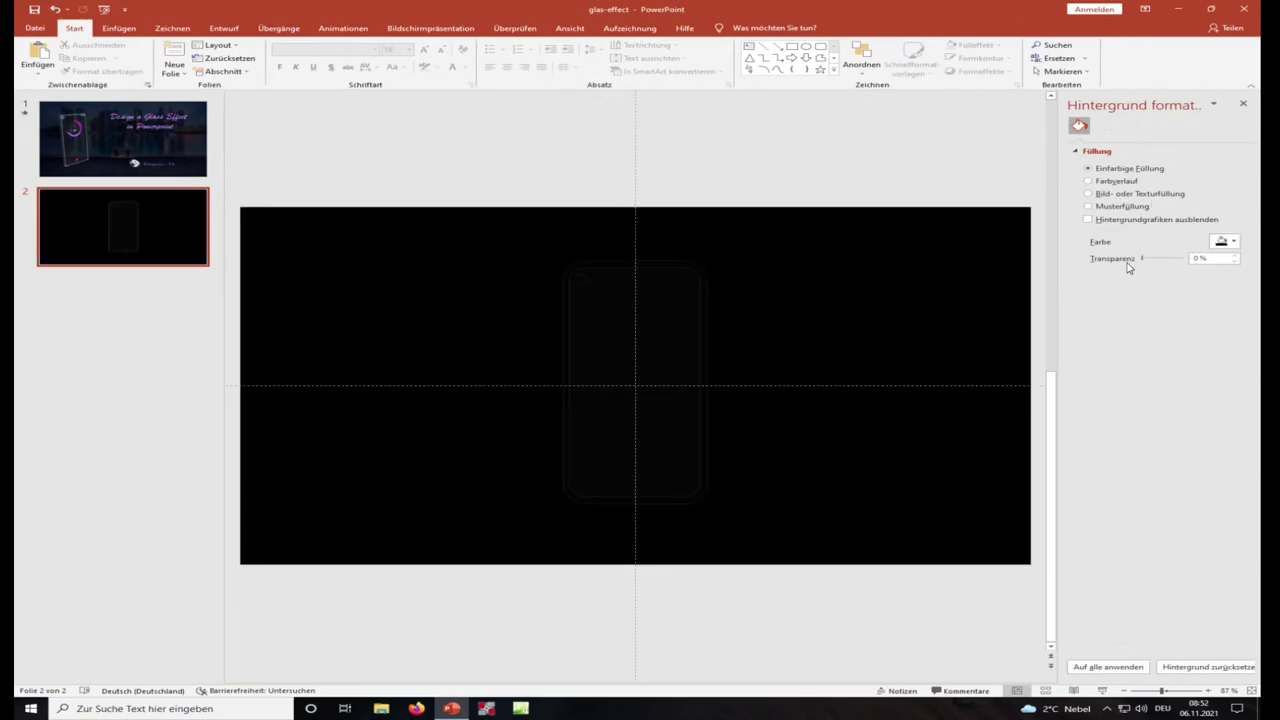
click(1222, 242)
click(1165, 291)
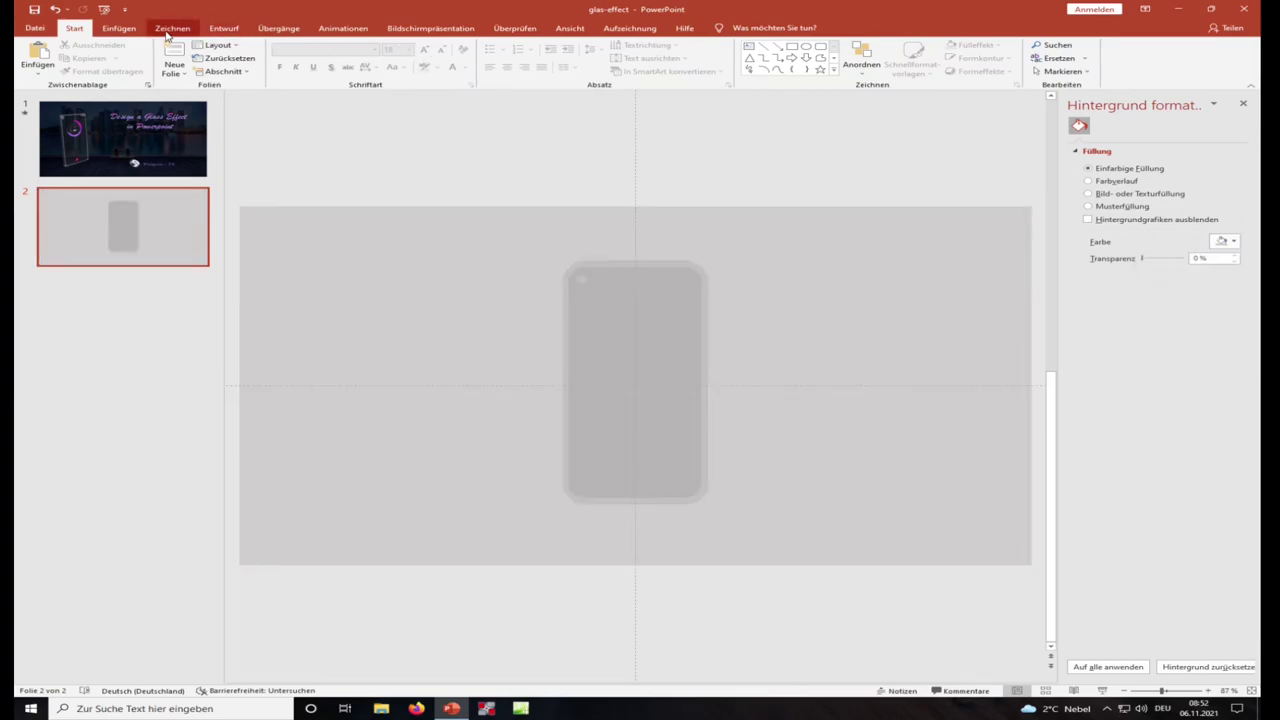
click(118, 29)
Step: Search the icon library for 'ak' and insert the battery icon
click(292, 56)
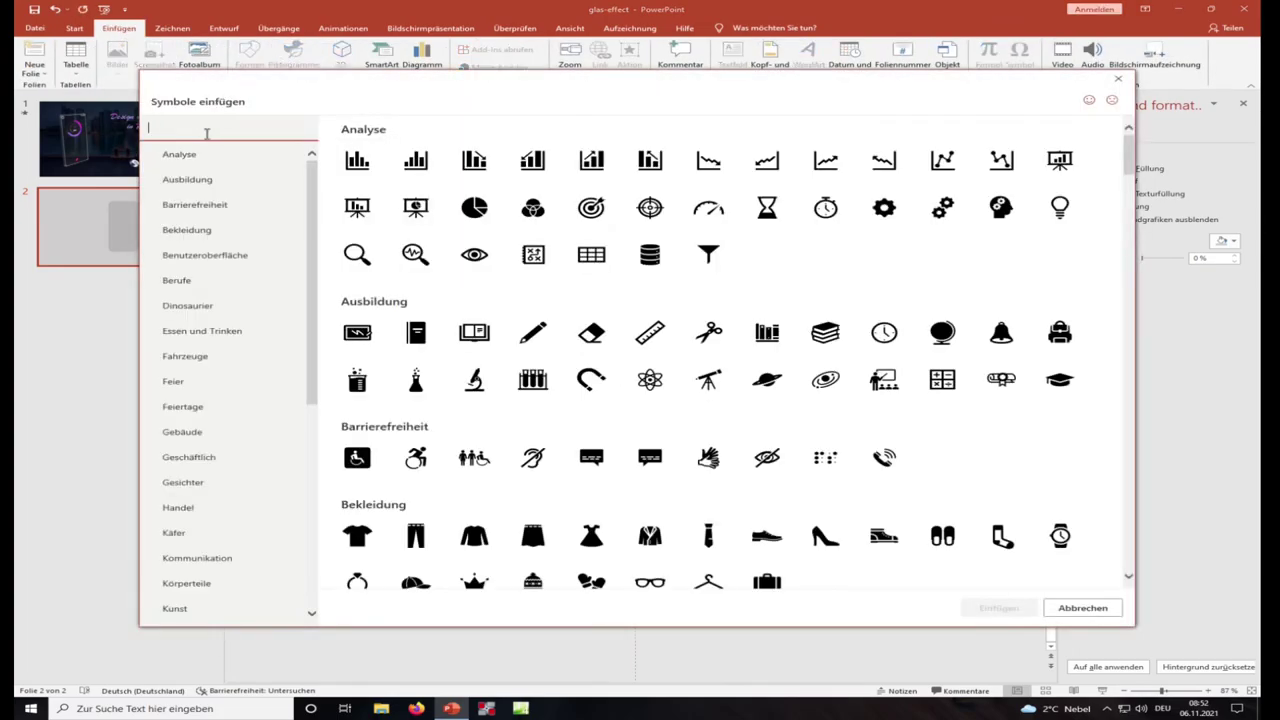
text(ak)
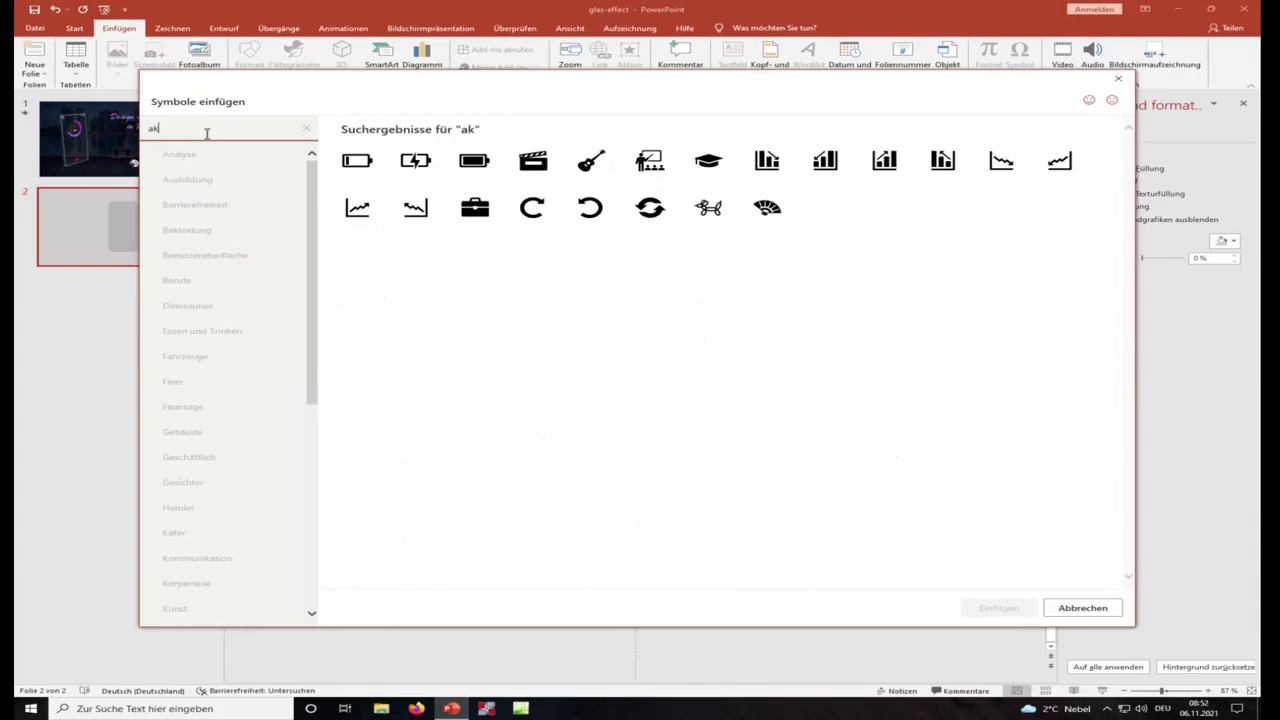
click(474, 162)
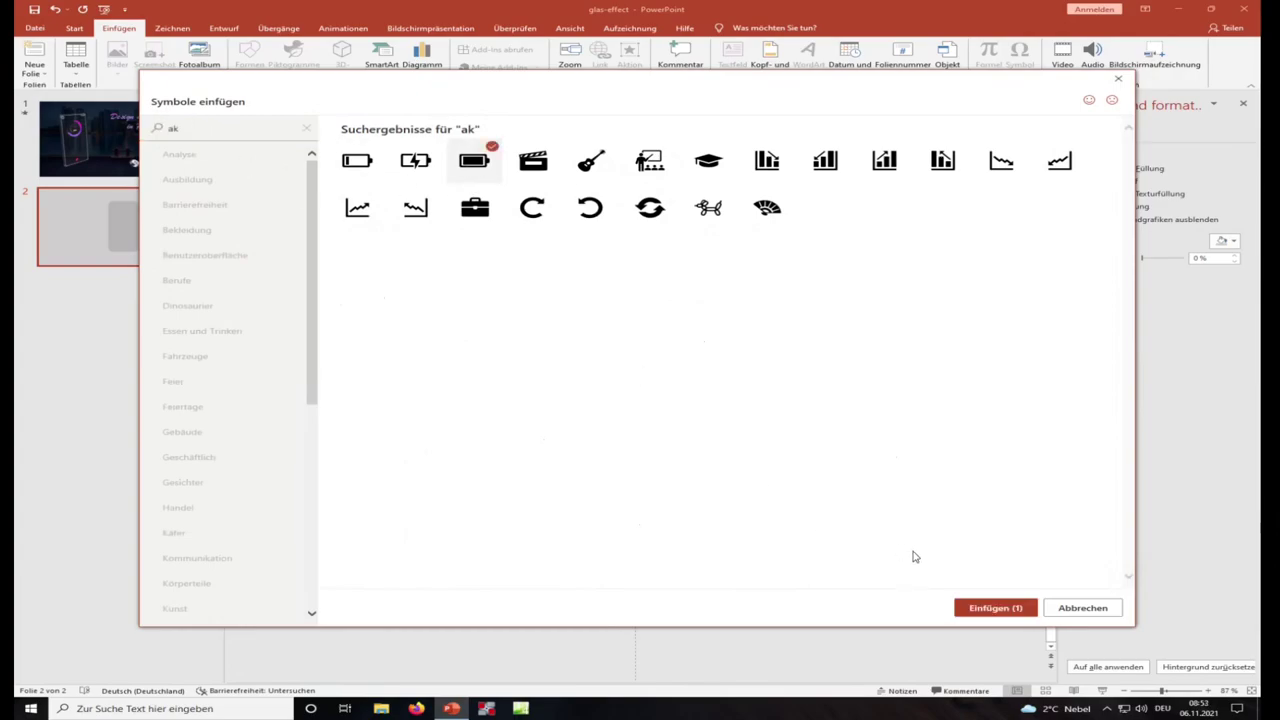
click(995, 608)
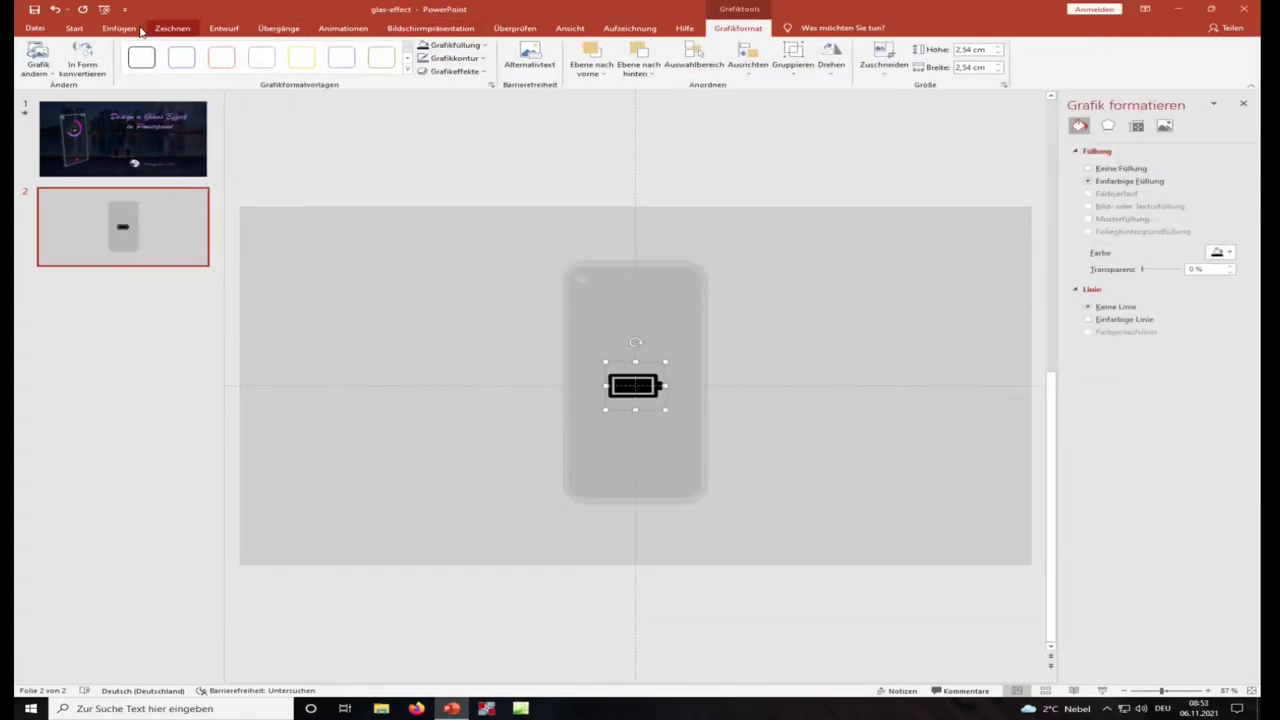
Step: Search icons for 'wla', insert the Wi-Fi icon, and move it above the battery
click(119, 28)
click(292, 55)
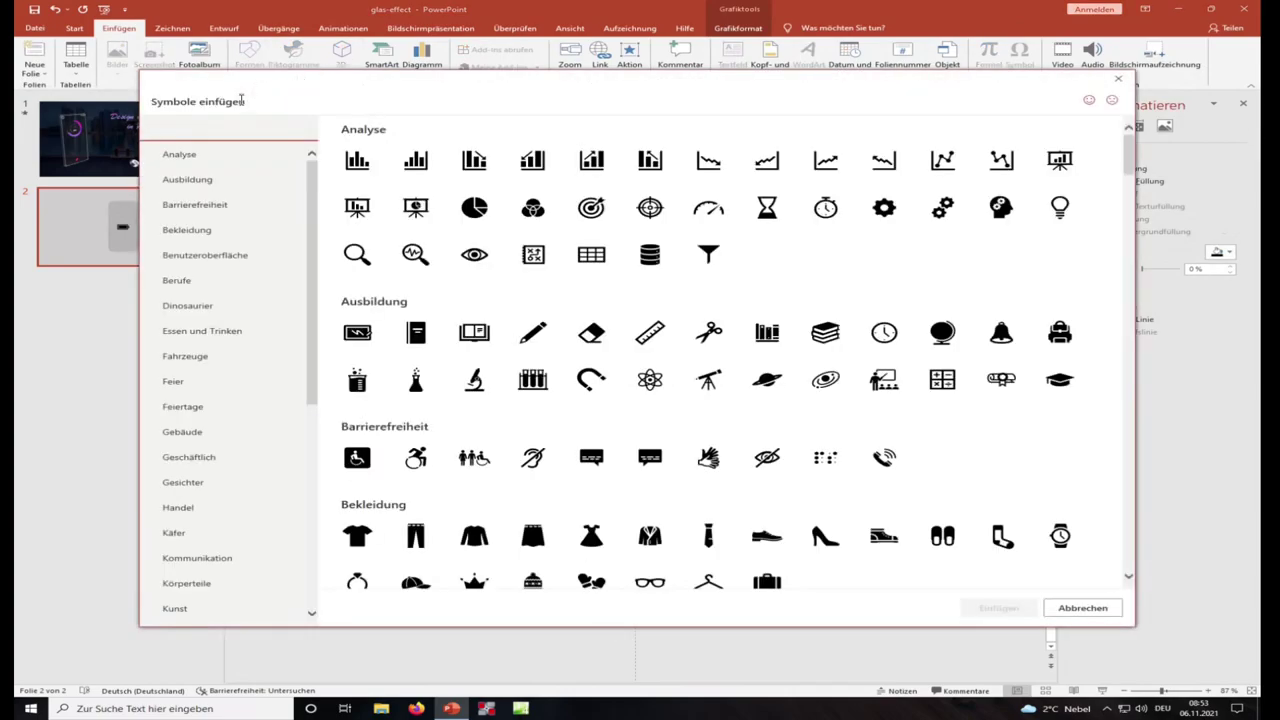
text(wla)
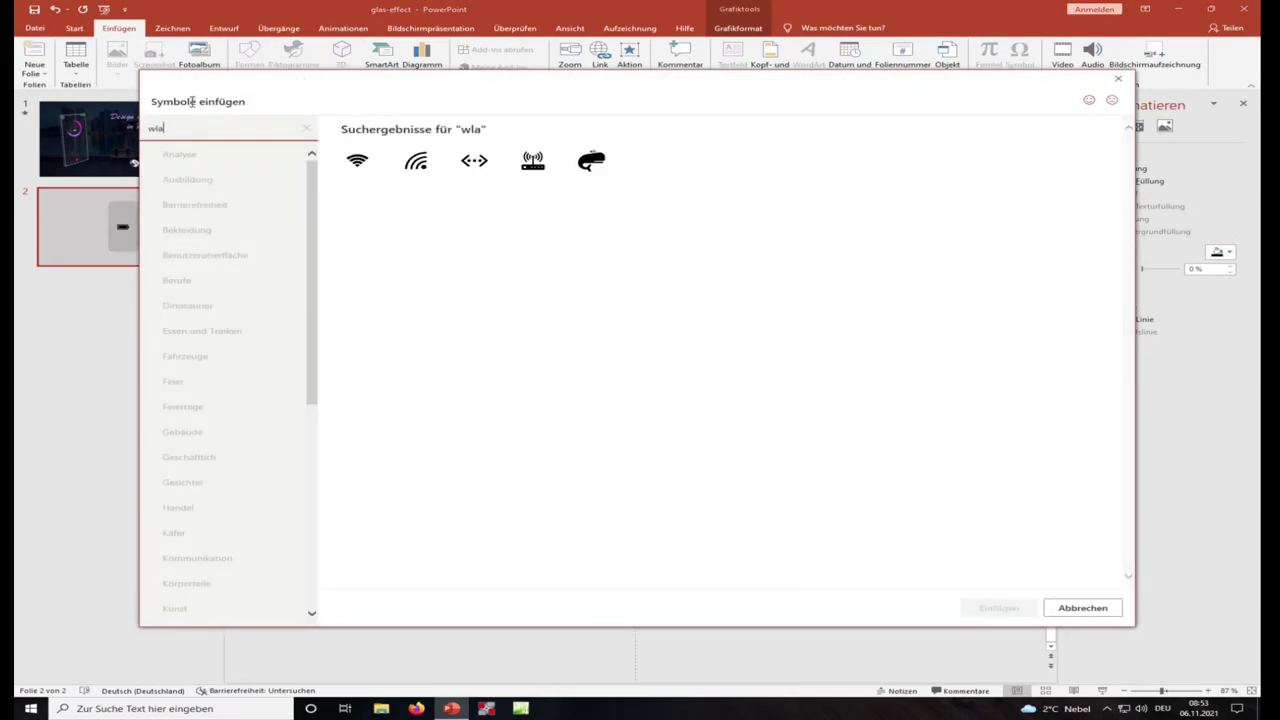
click(352, 170)
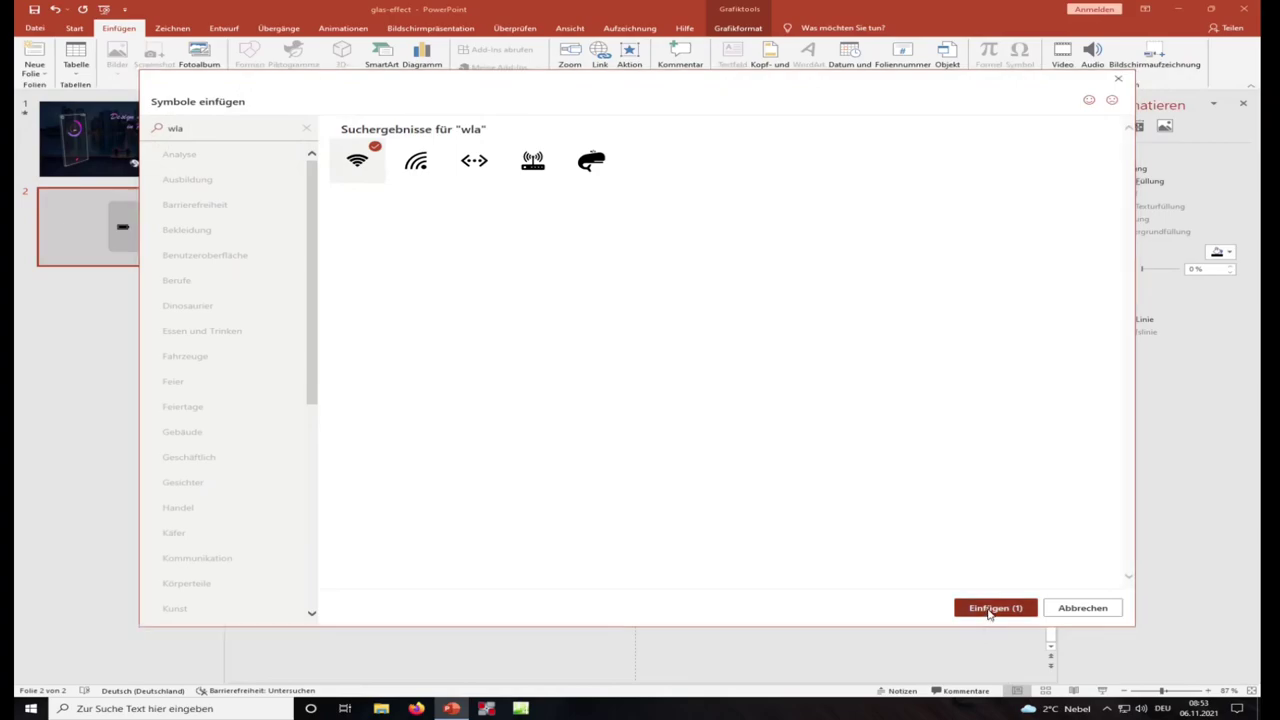
click(990, 609)
drag(638, 382, 655, 333)
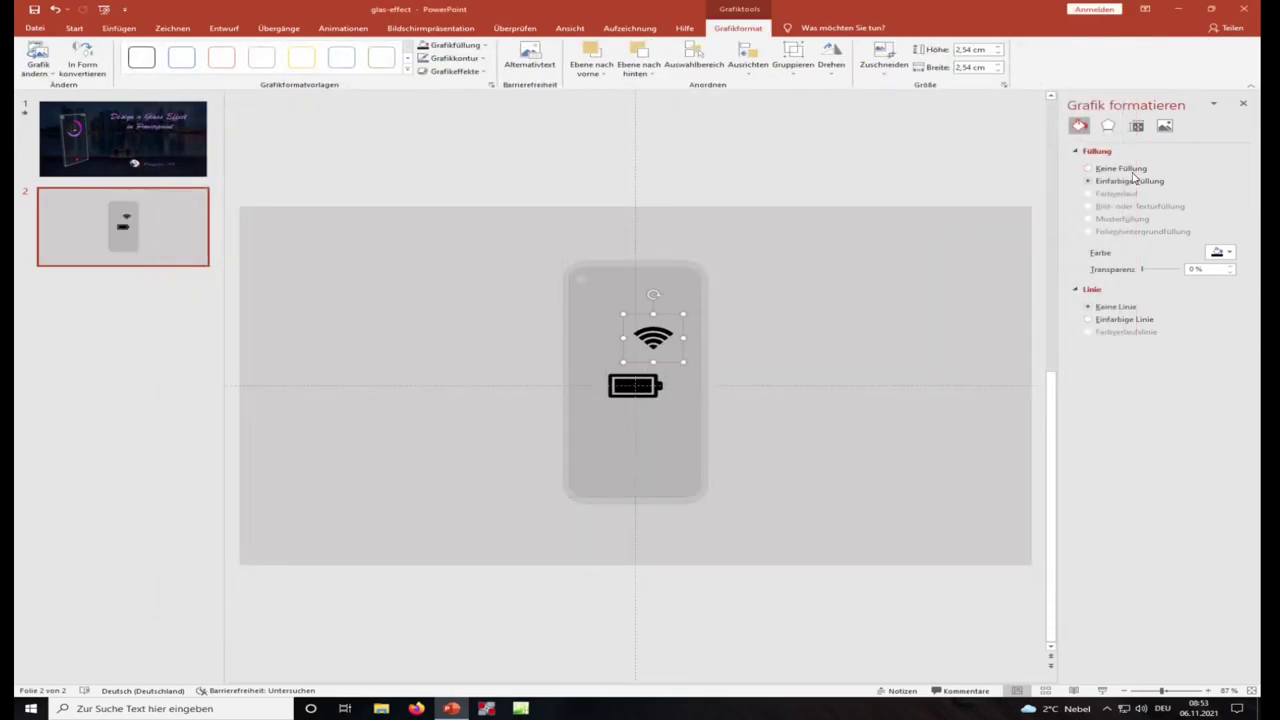
Step: Make the Wi-Fi and battery icons white and move them up toward the phone's top
click(1222, 252)
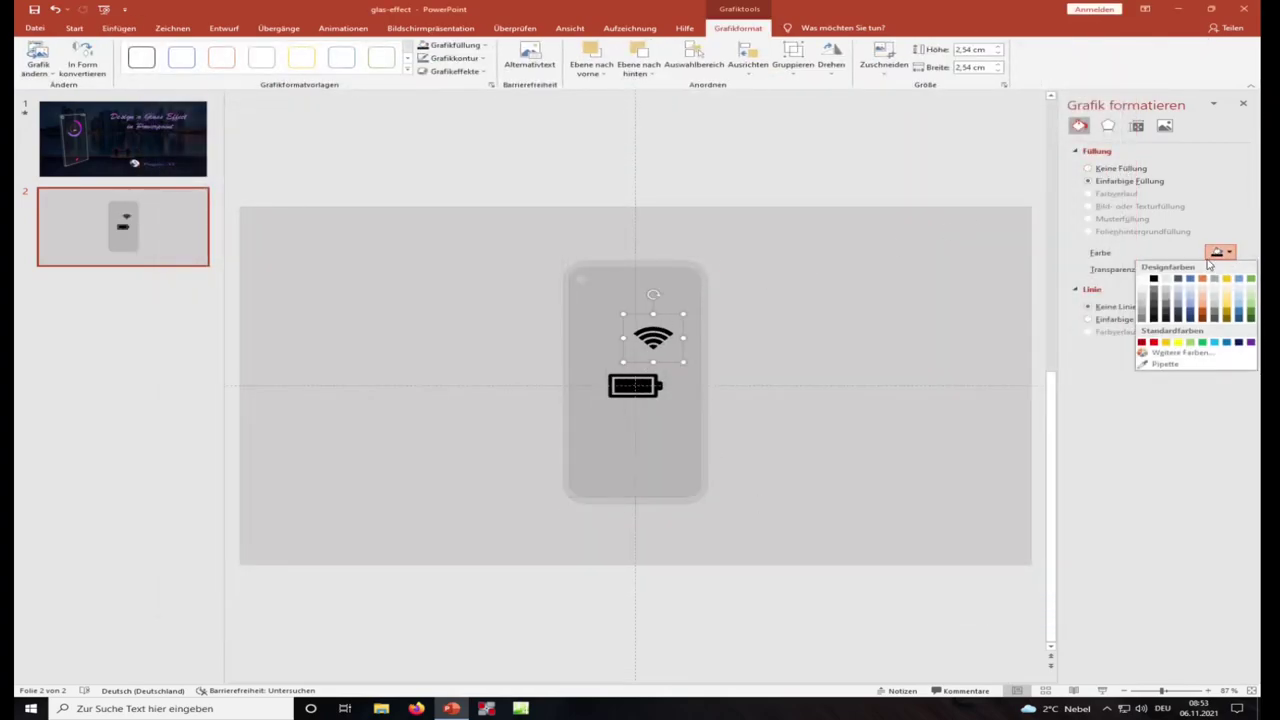
click(1146, 281)
click(630, 394)
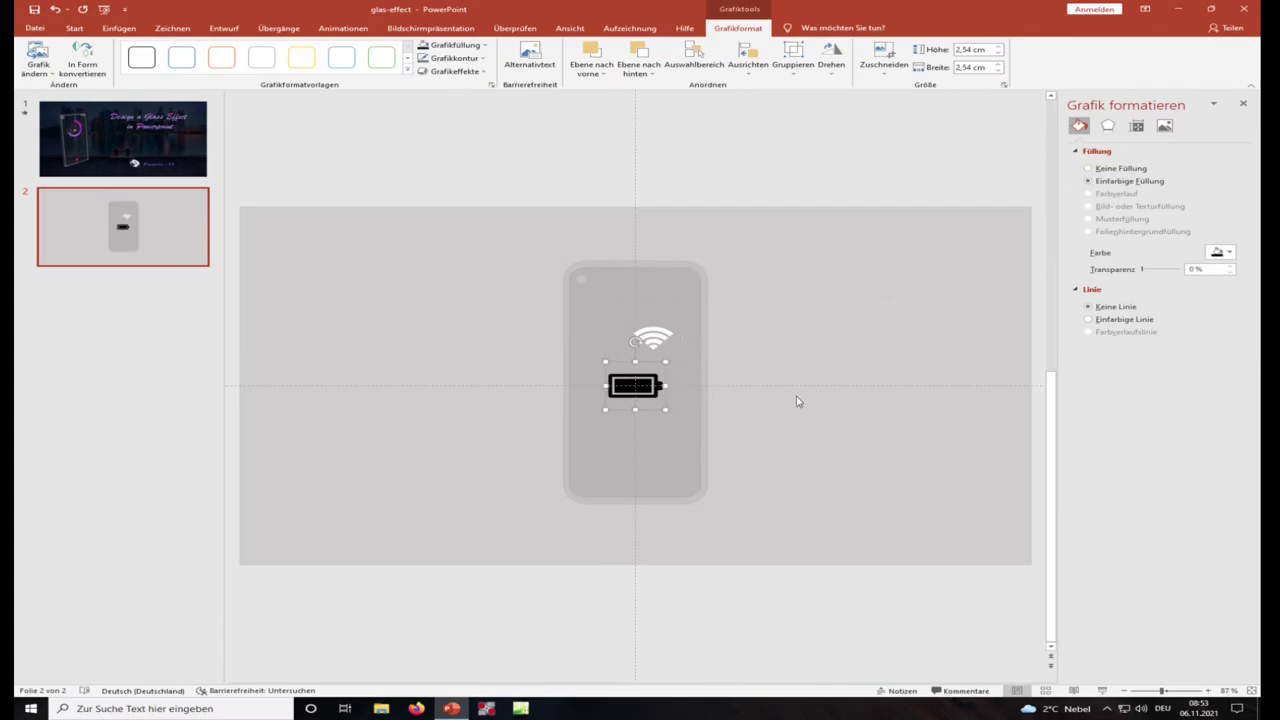
click(1222, 252)
click(1146, 281)
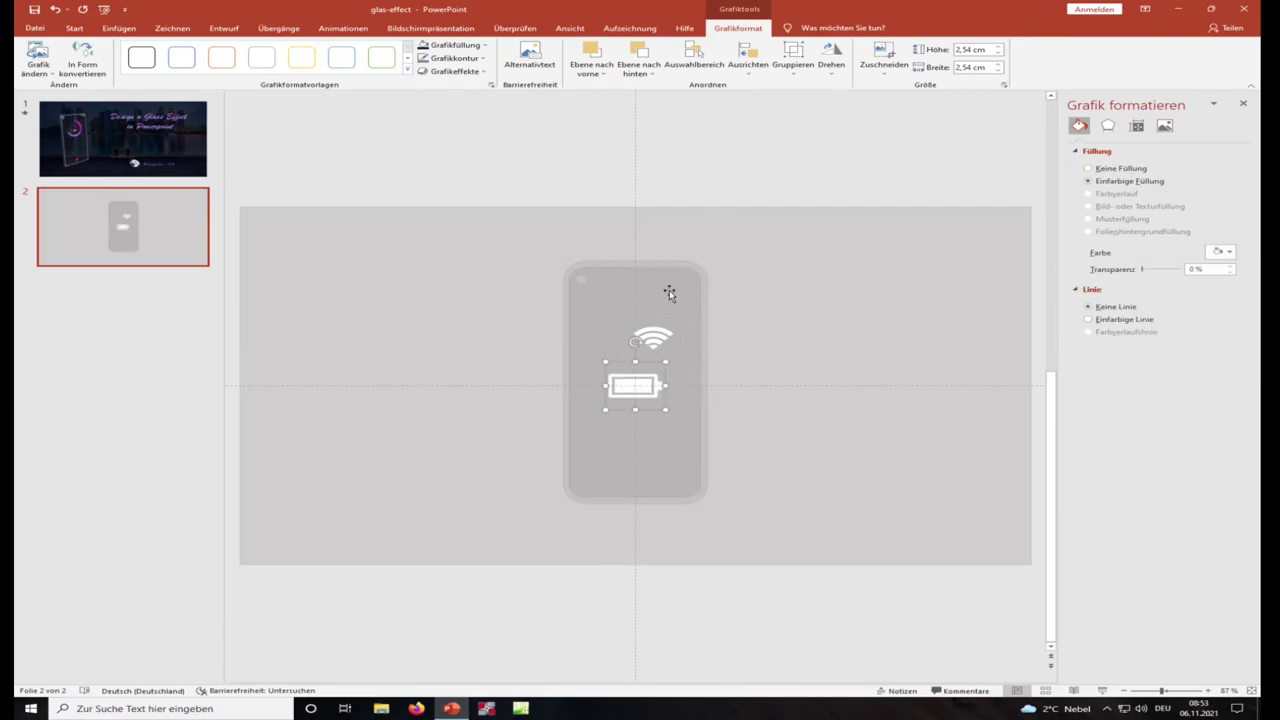
drag(652, 340, 652, 292)
drag(645, 386, 656, 333)
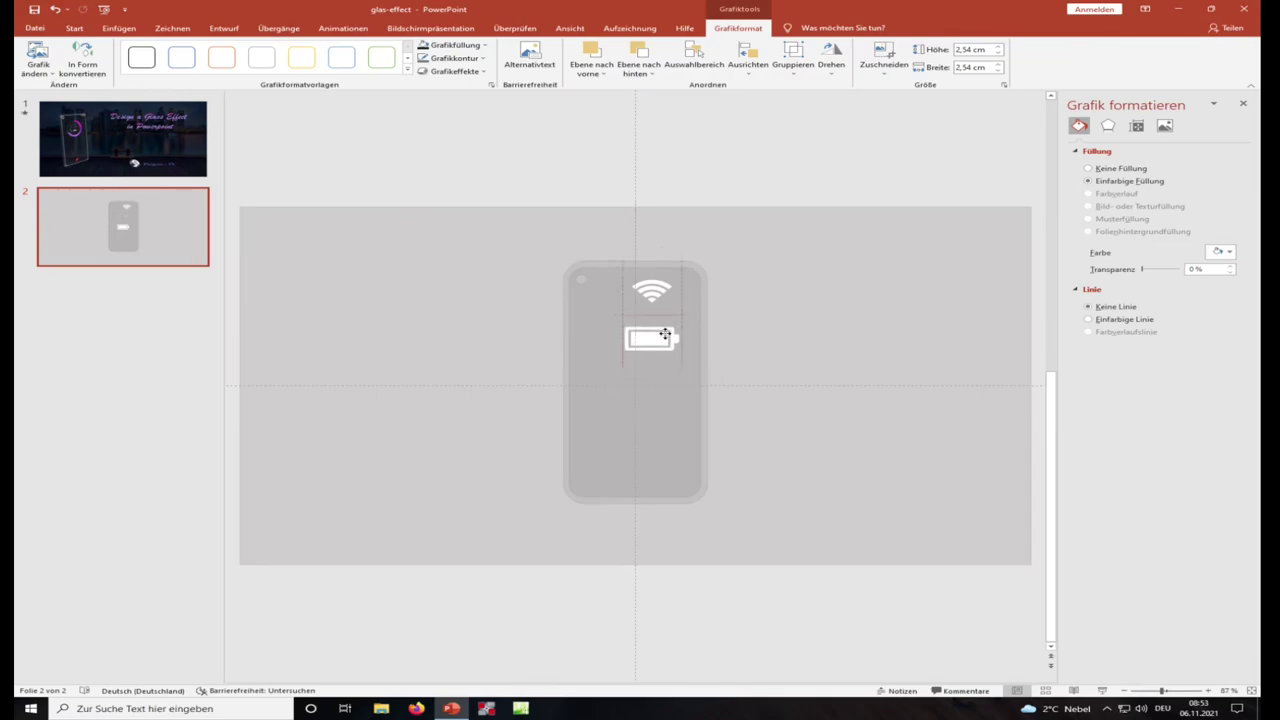
Step: Shrink the battery icon to 0,7 cm and place it at the phone's top-right corner
click(997, 71)
click(997, 71)
click(997, 71)
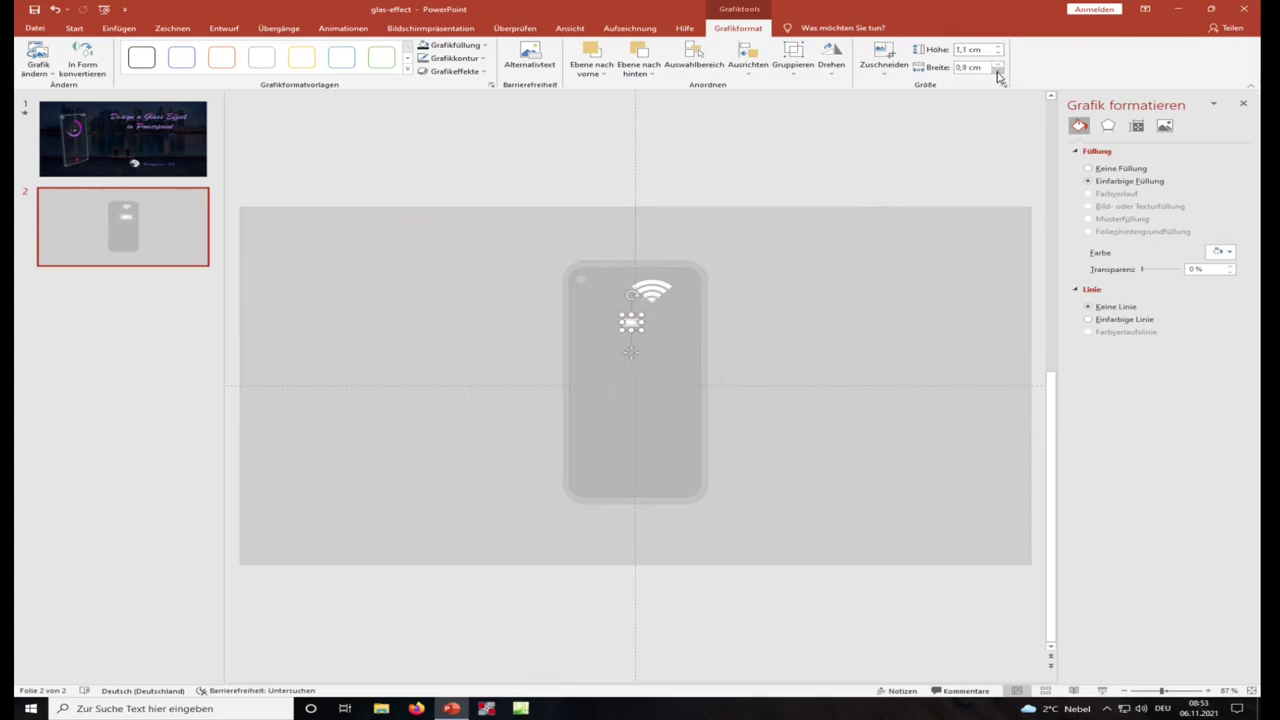
click(997, 71)
click(1208, 691)
click(1208, 691)
click(1208, 691)
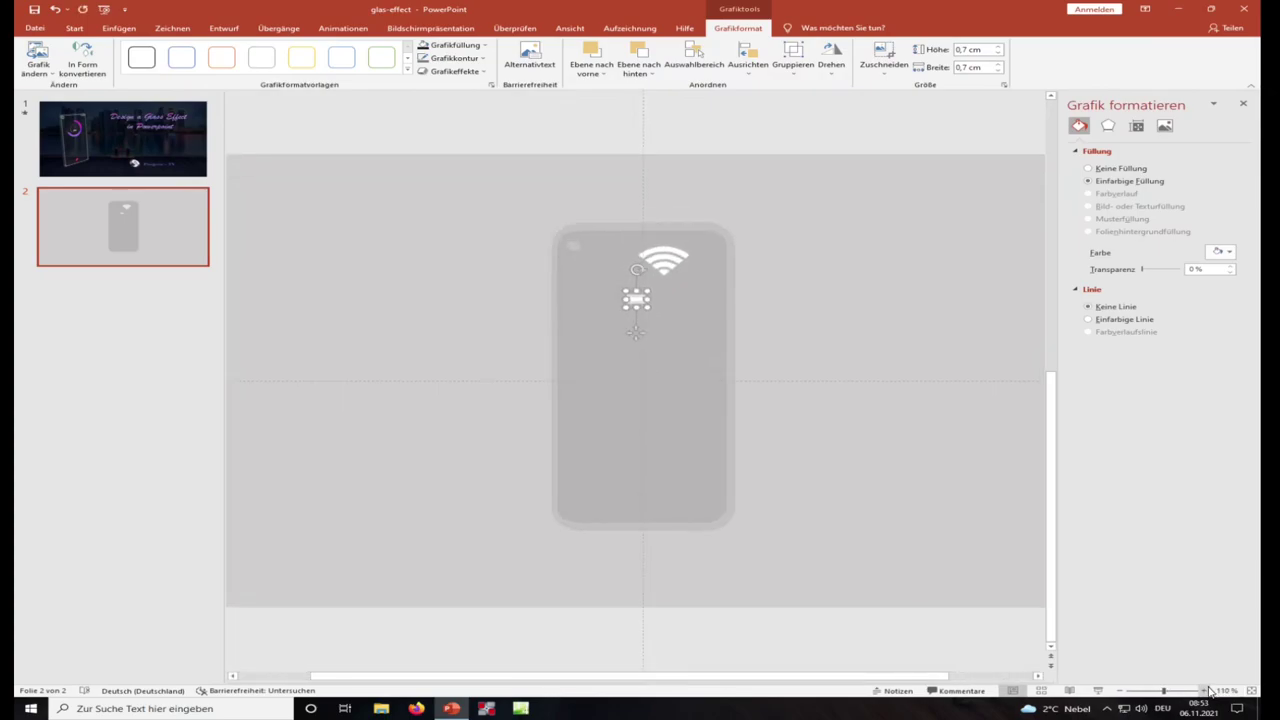
click(1208, 691)
click(1208, 691)
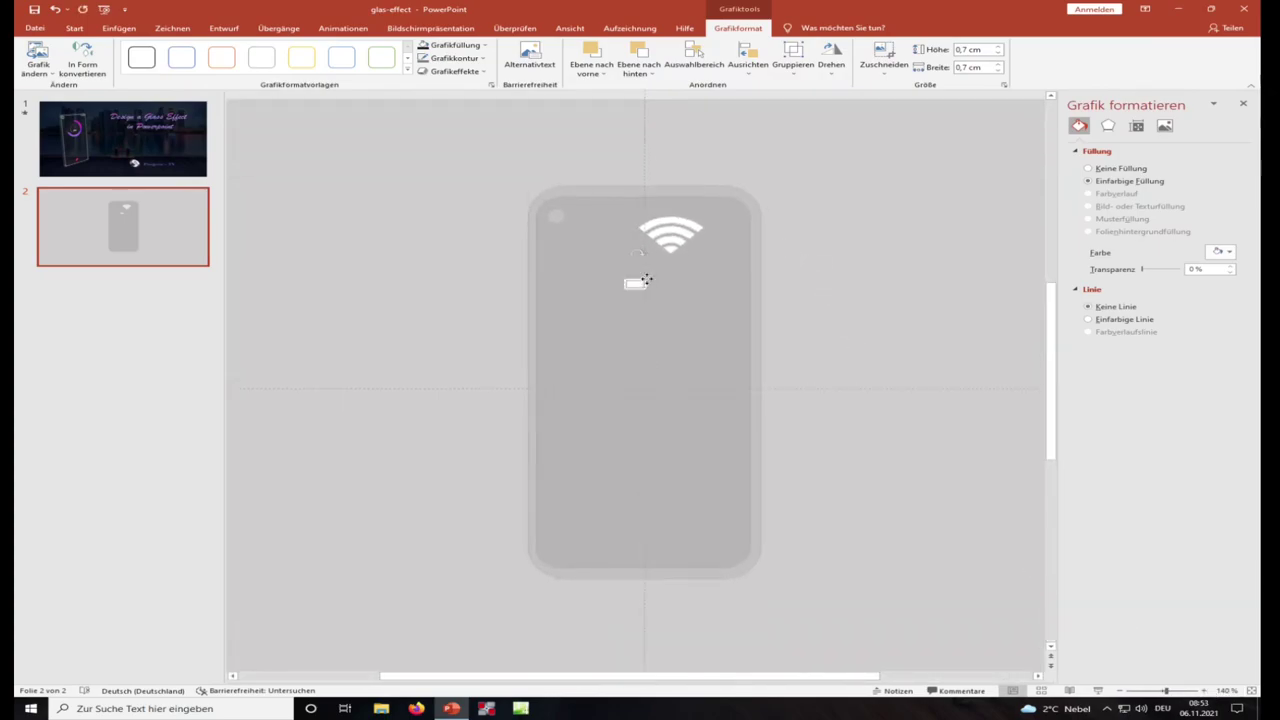
drag(636, 286, 725, 209)
Step: Shrink the Wi-Fi icon to 0,7 cm and set it beside the battery
click(668, 236)
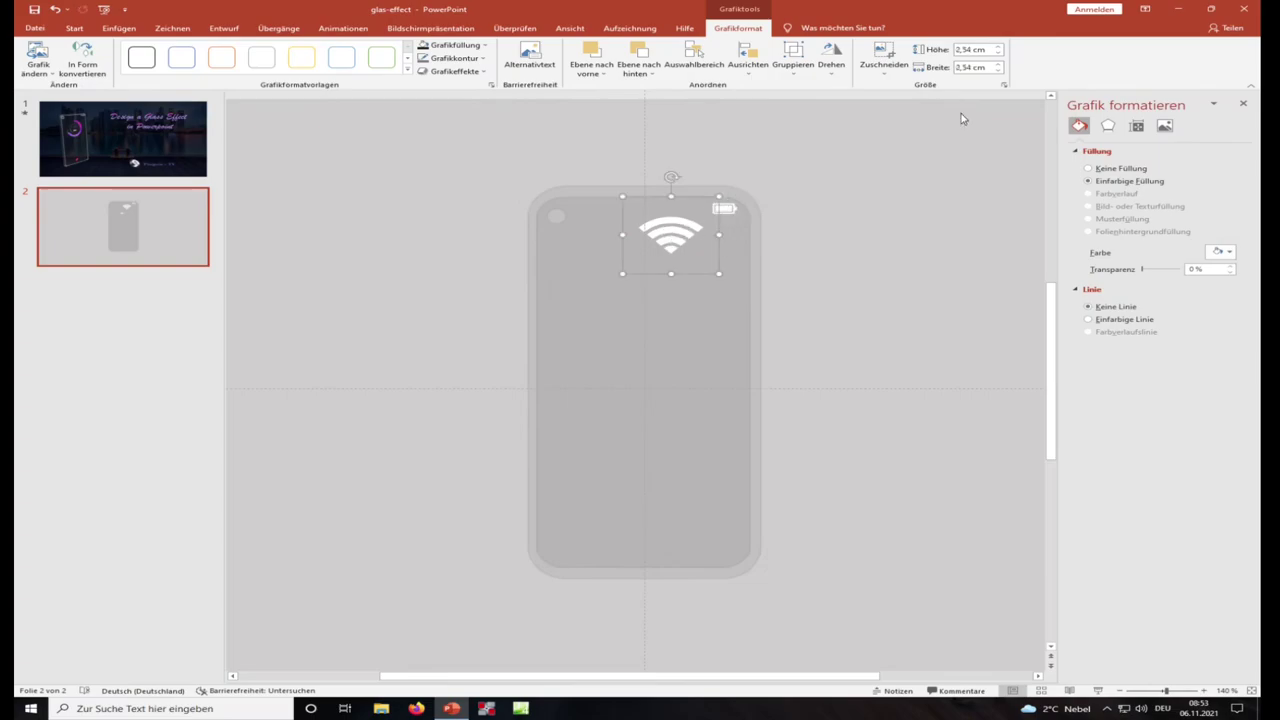
click(997, 72)
click(997, 72)
click(997, 72)
click(997, 72)
click(997, 72)
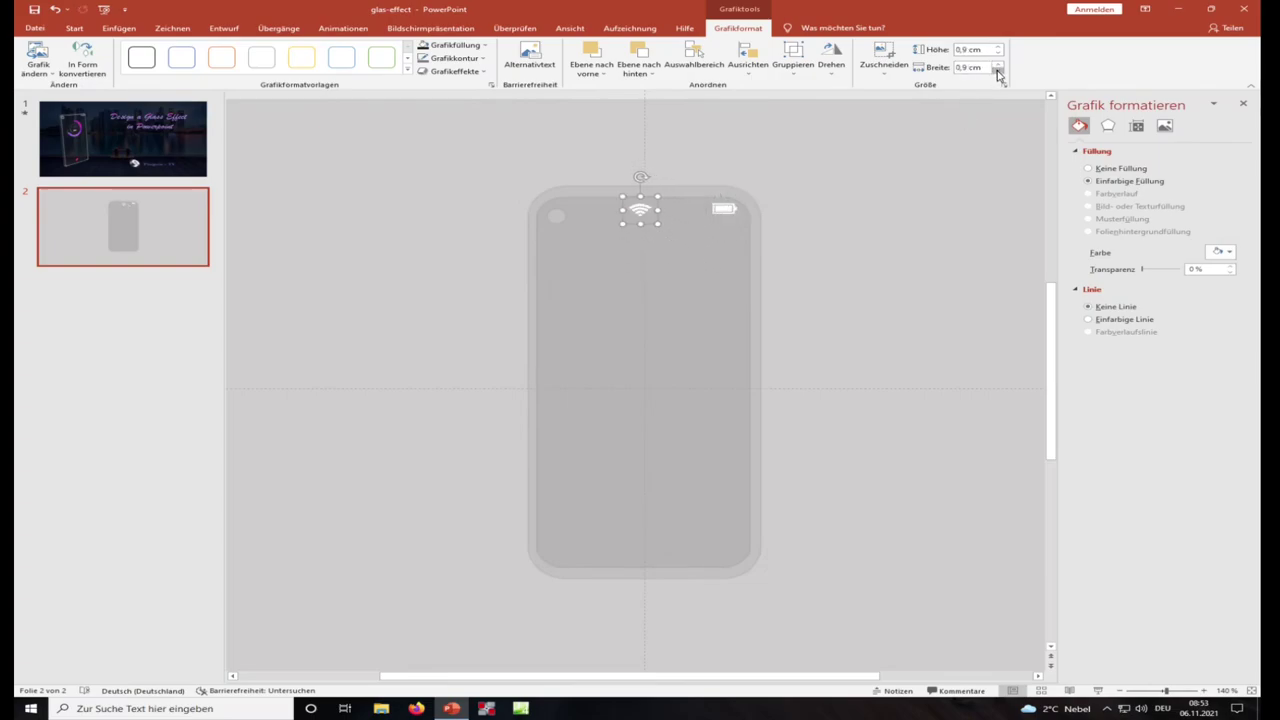
click(997, 72)
drag(638, 208, 695, 207)
click(997, 71)
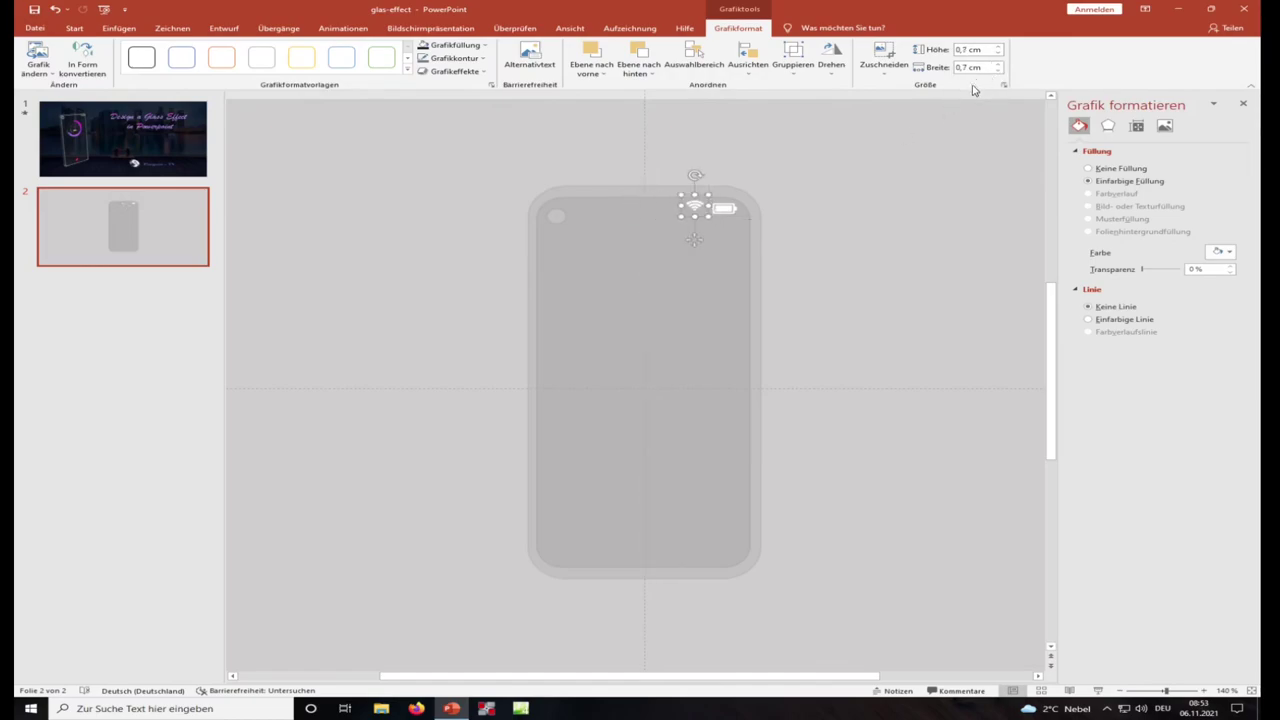
key(Down)
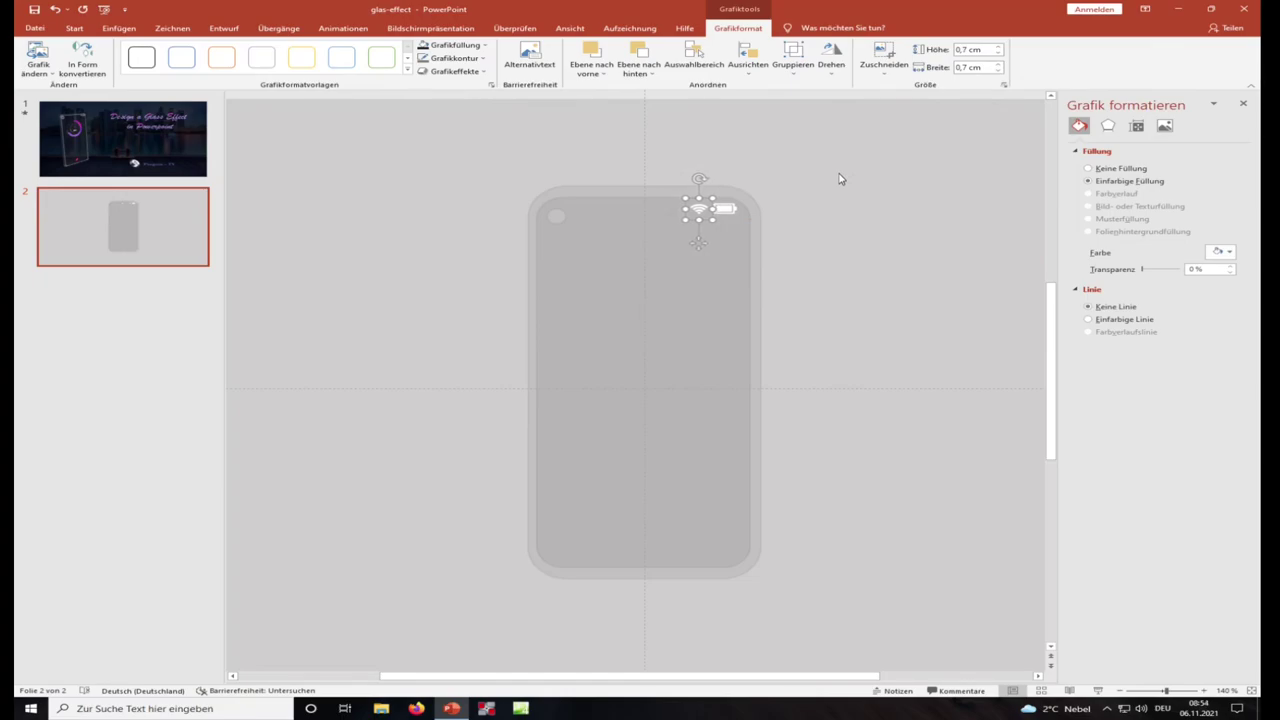
click(829, 188)
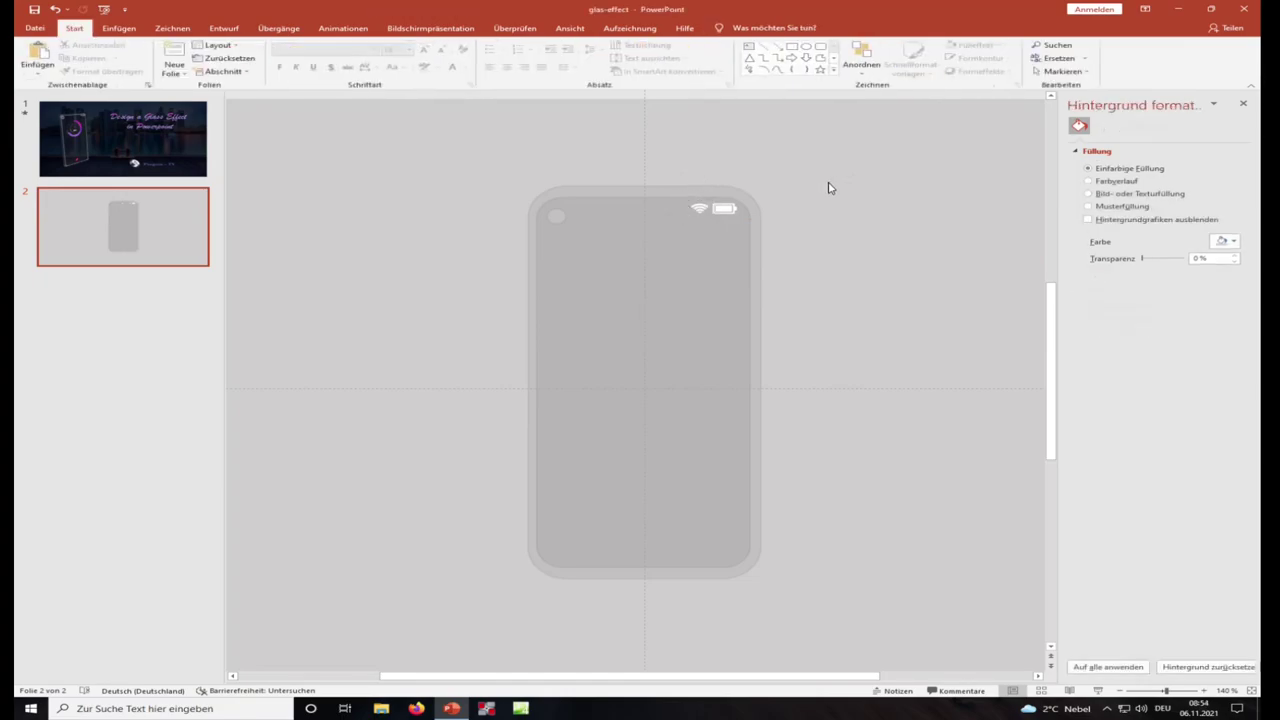
Step: Draw a Donut shape to the right of the phone mockup
click(833, 70)
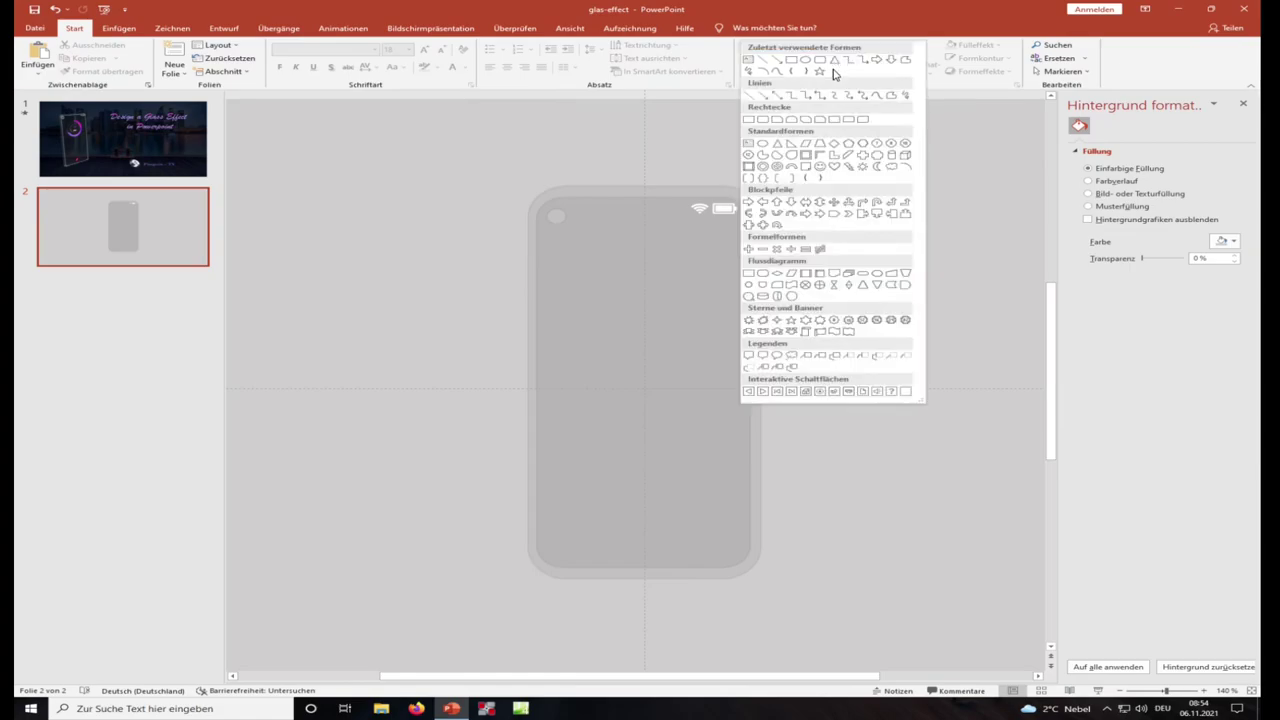
click(763, 168)
mouse_move(795, 218)
mouse_down()
mouse_move(808, 282)
mouse_move(887, 314)
mouse_up()
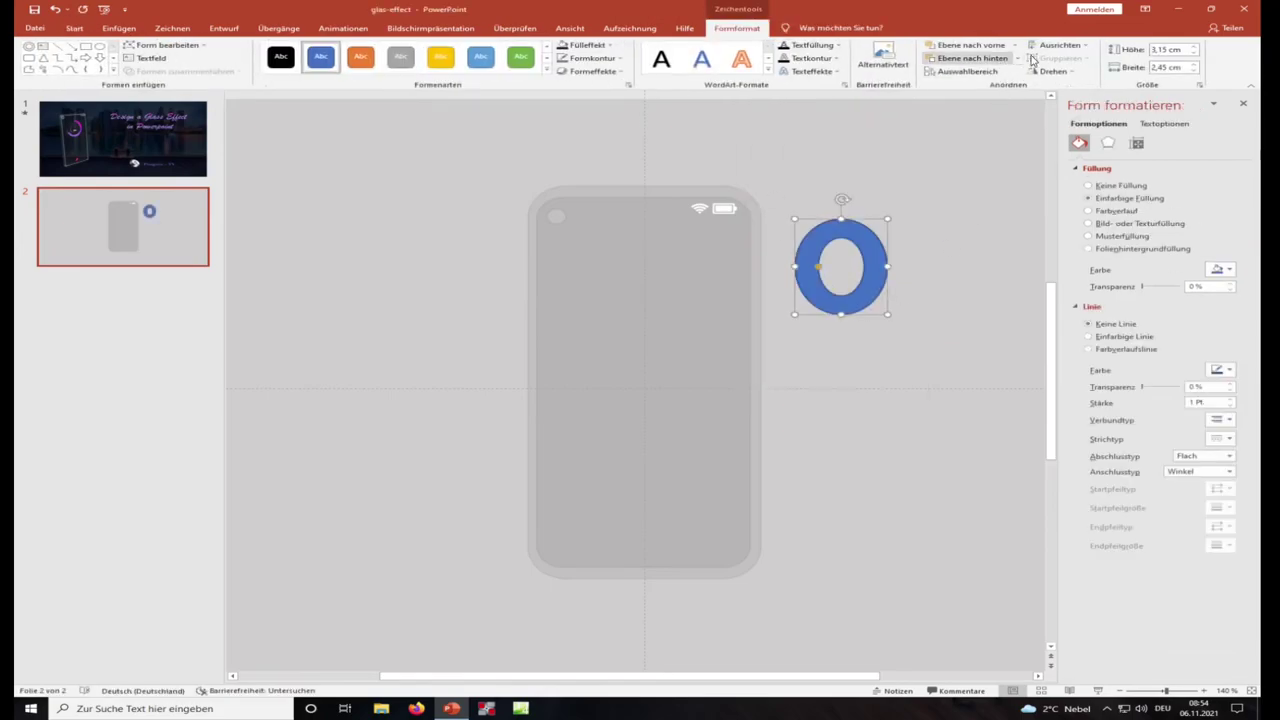
Step: Size the donut to 3.1 × 3.1 cm, place it on the phone's upper centre, and thin the ring
click(1193, 46)
click(1193, 66)
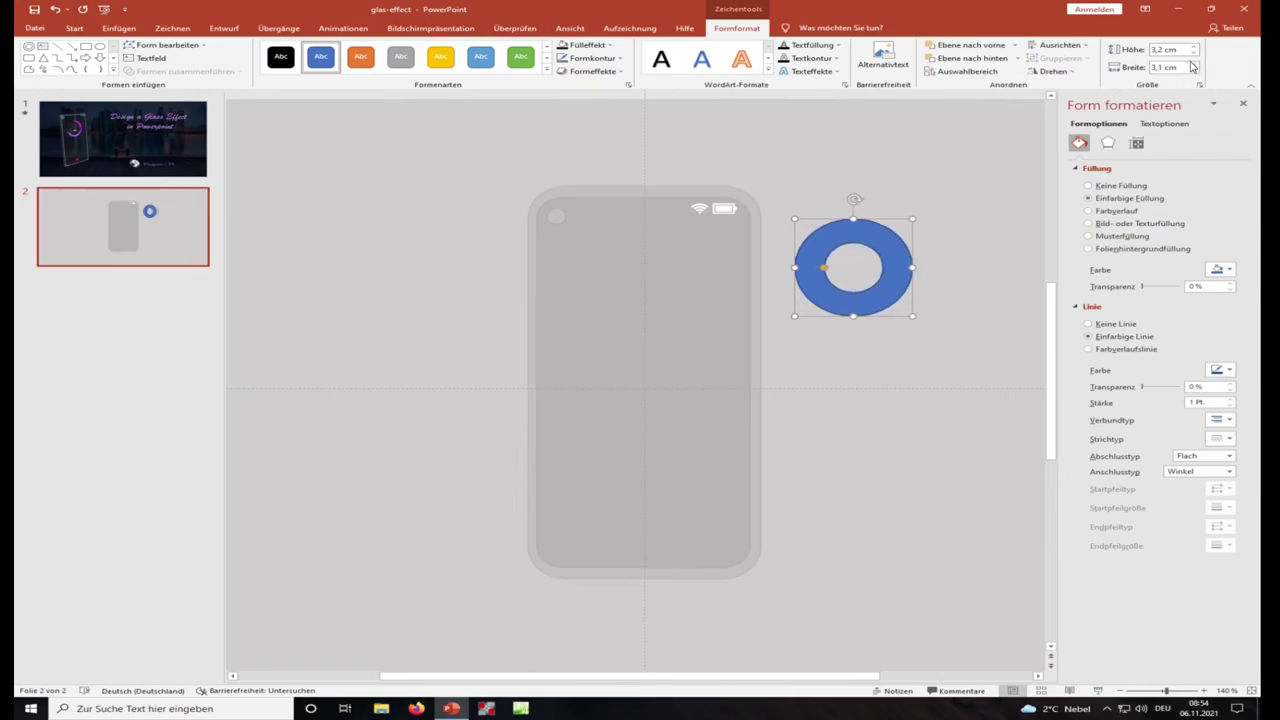
drag(884, 245, 674, 257)
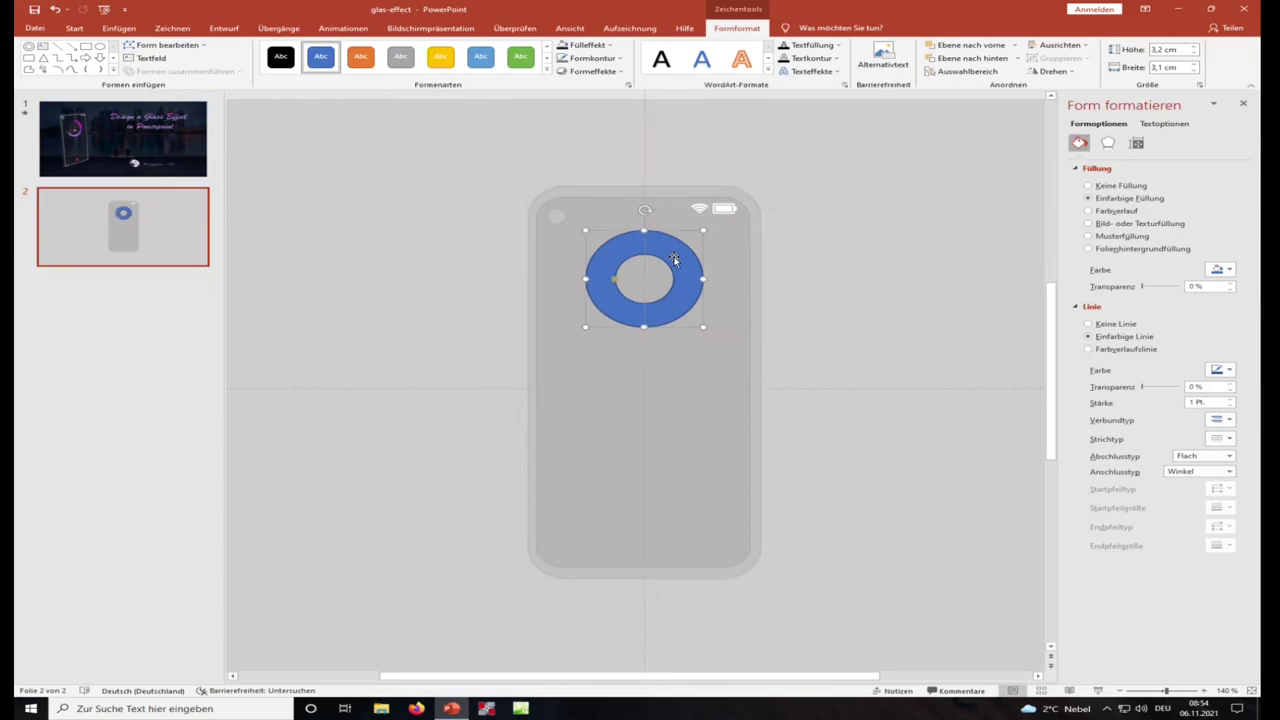
click(1194, 54)
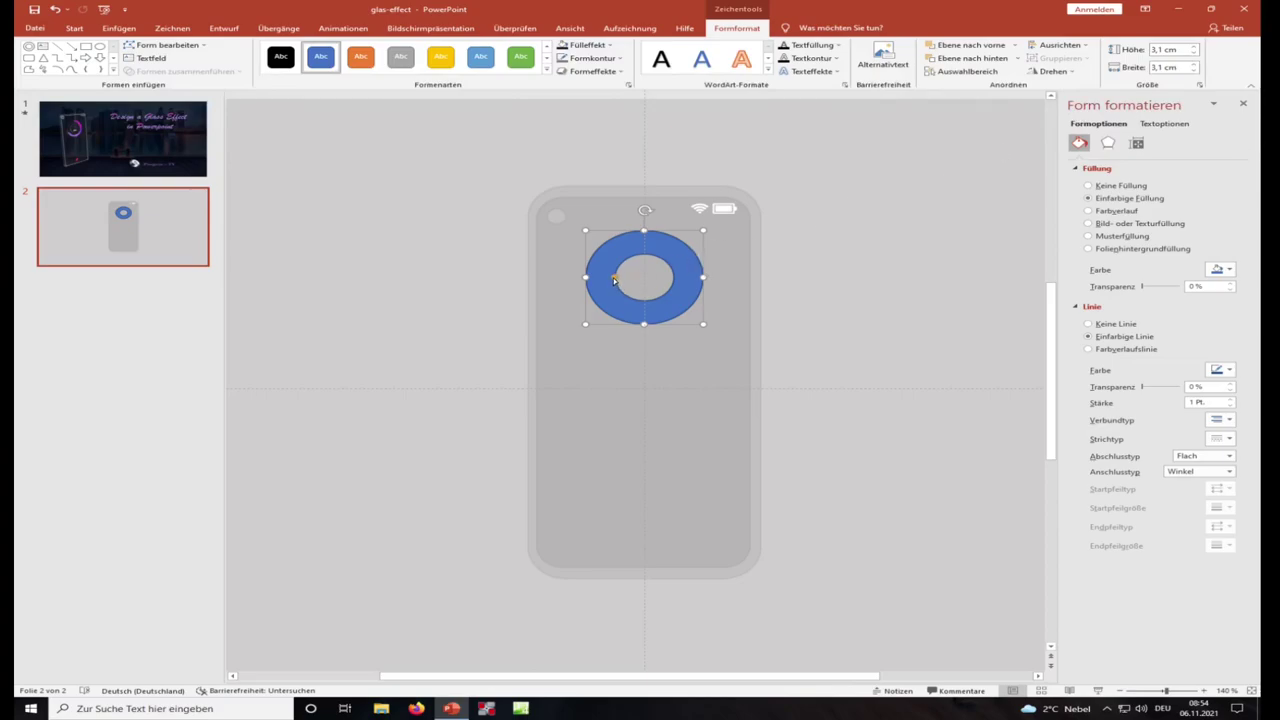
drag(614, 277, 598, 279)
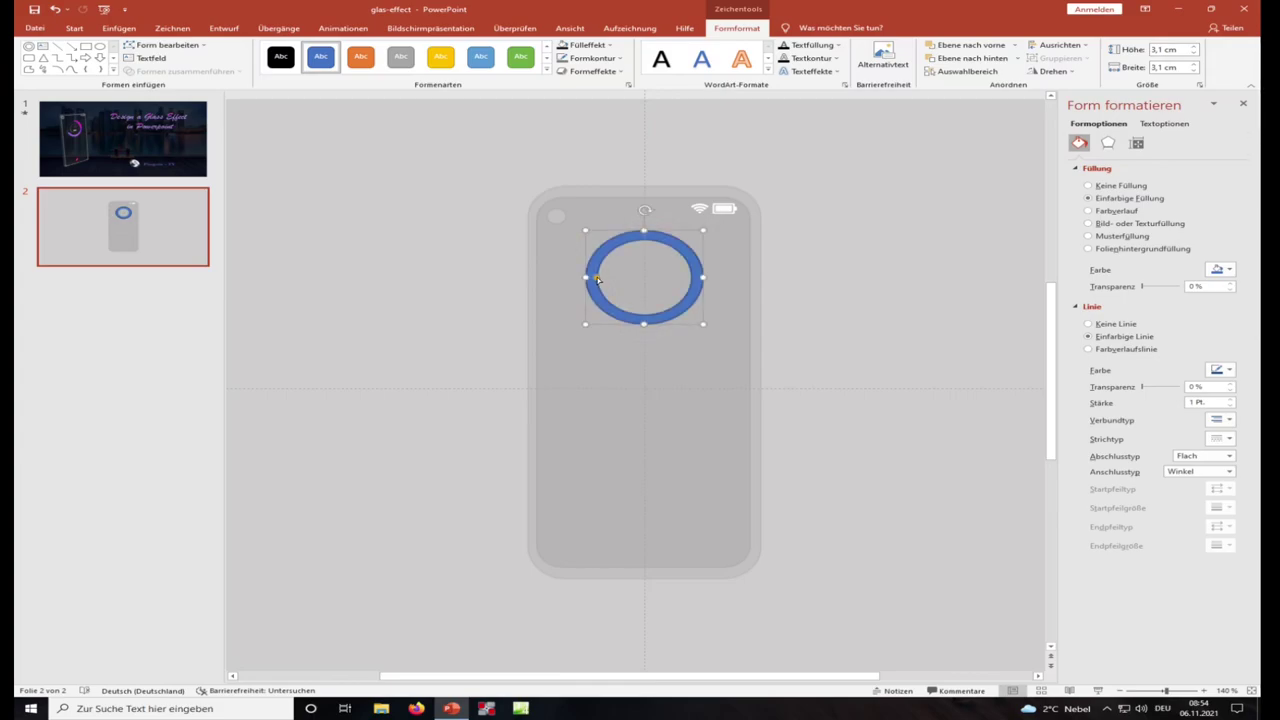
drag(597, 279, 594, 281)
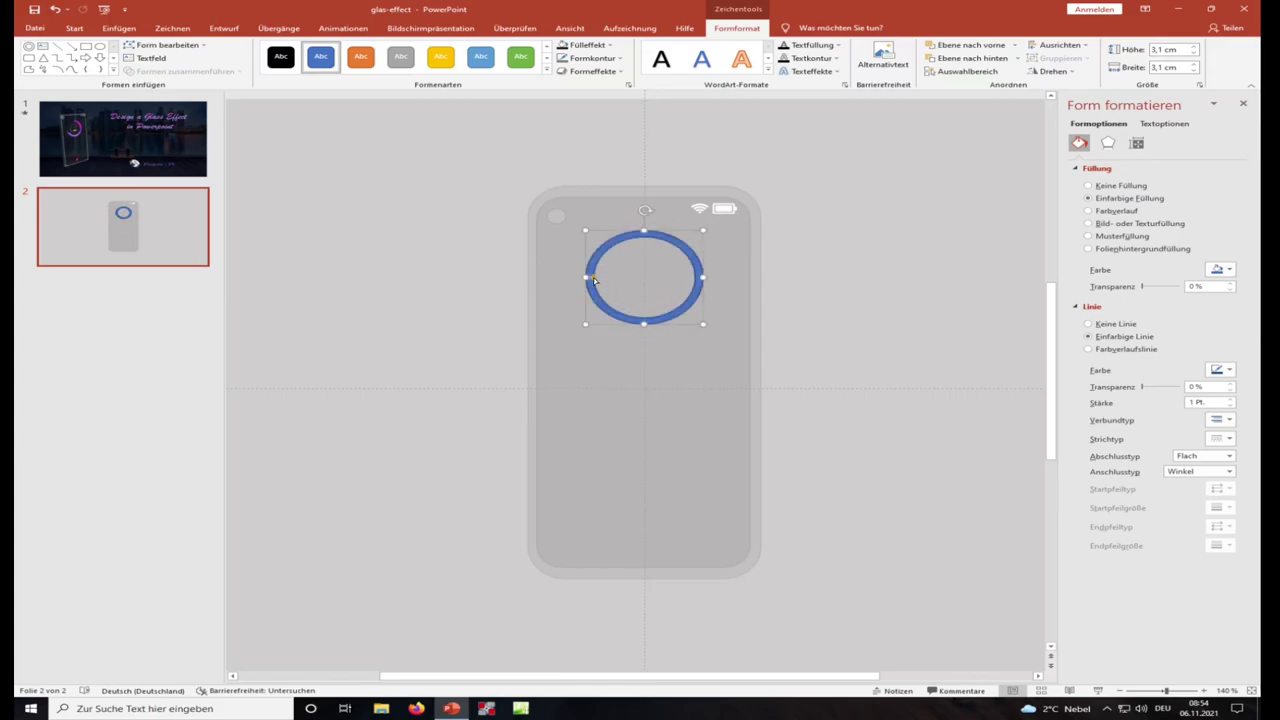
Step: Make the ring 3.5 cm tall with a black fill at 92% transparency and a mostly transparent outline
click(1194, 48)
click(1194, 48)
click(1194, 48)
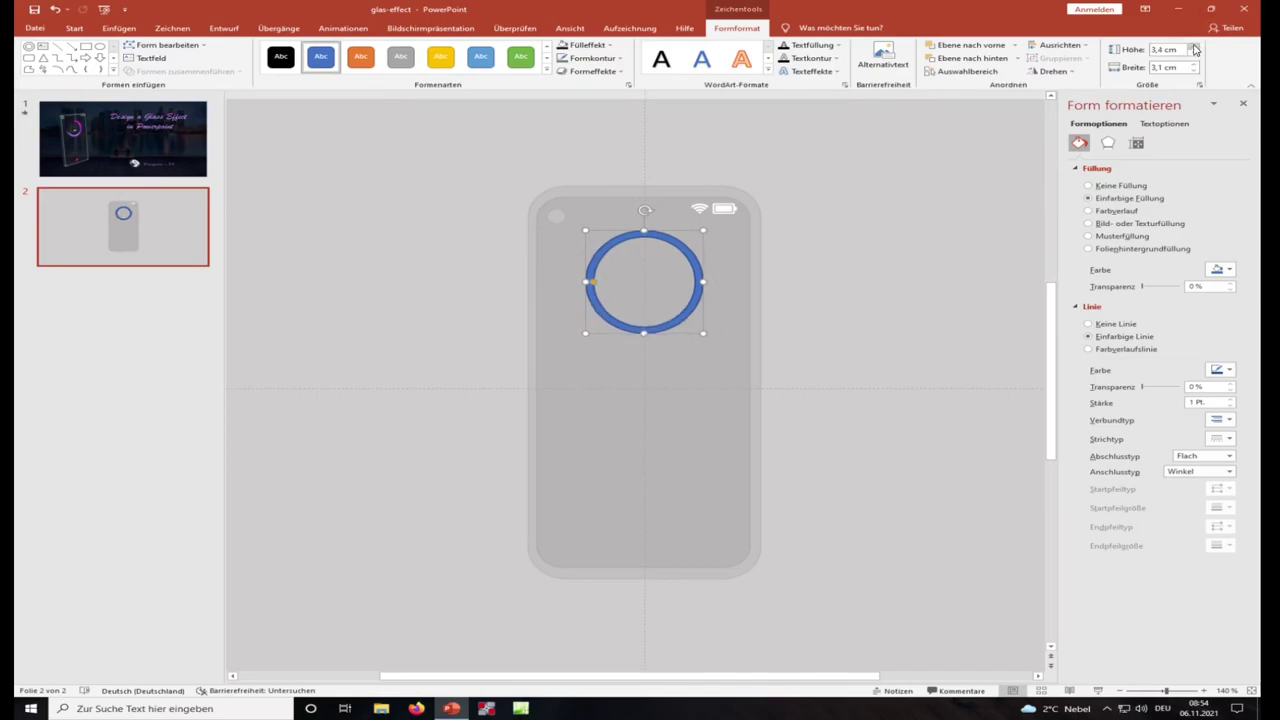
click(1194, 48)
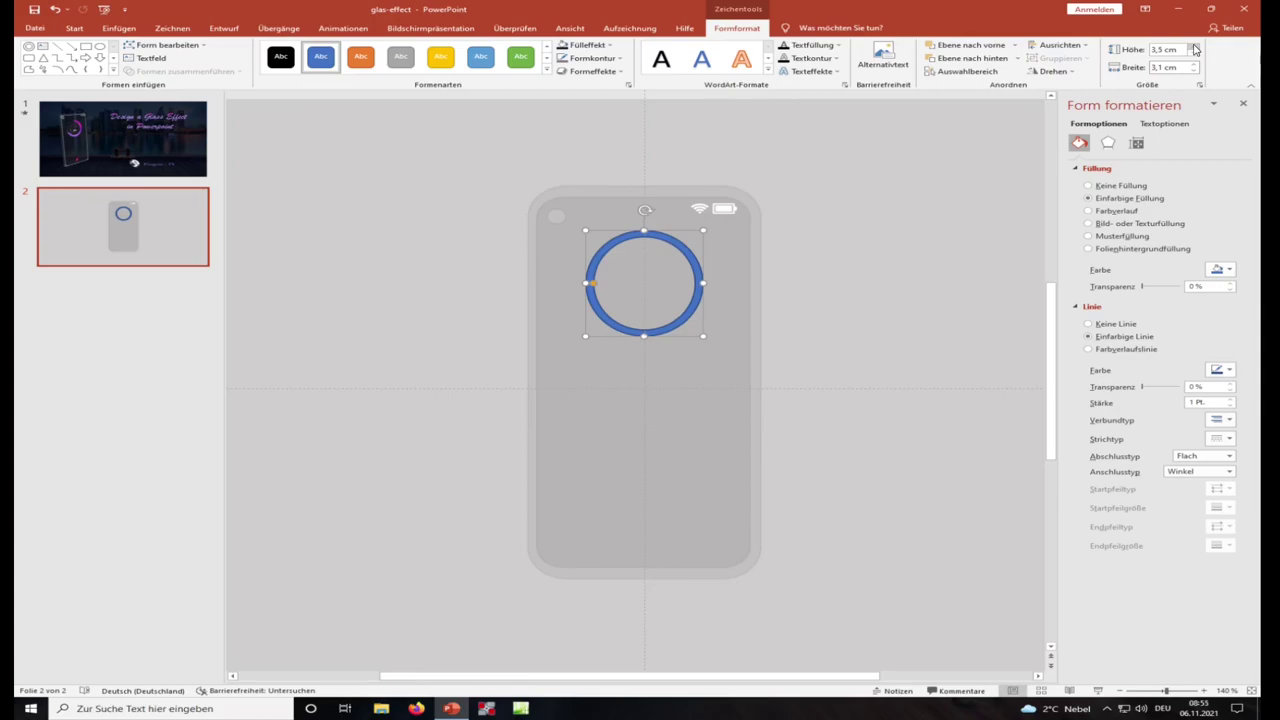
click(561, 46)
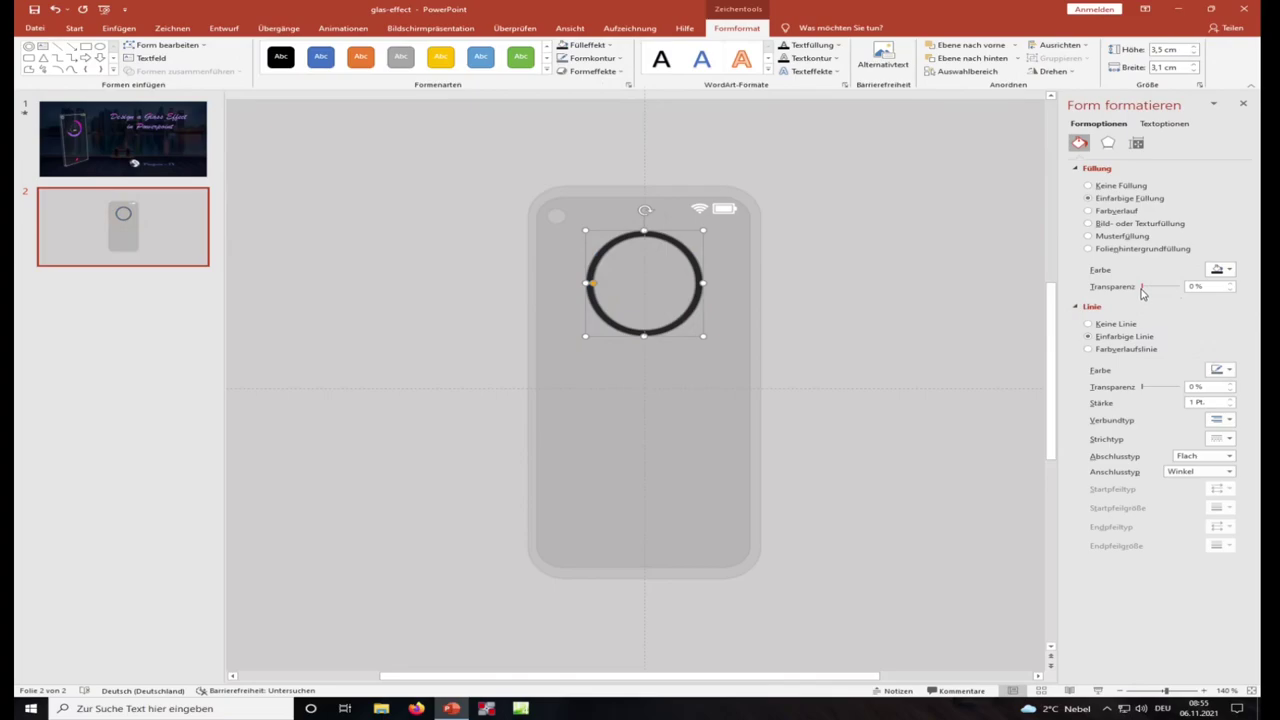
drag(1142, 287, 1175, 287)
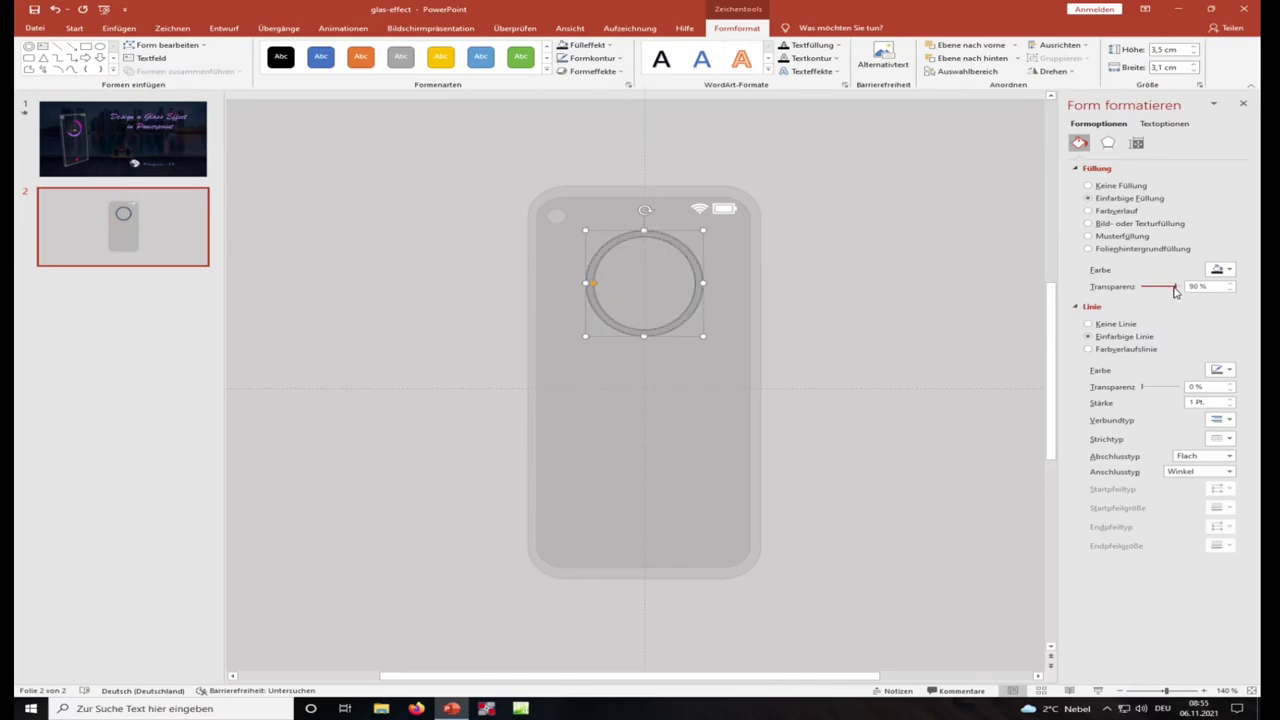
drag(1176, 290, 1188, 312)
drag(1143, 390, 1165, 389)
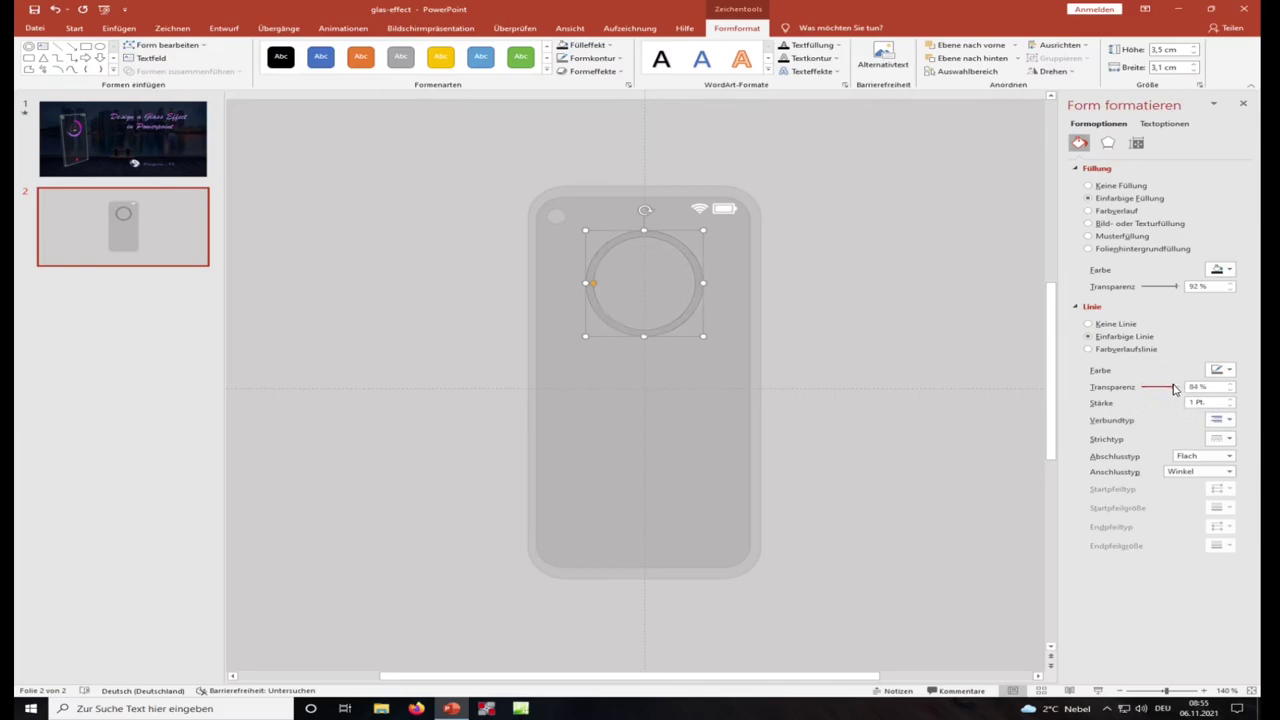
click(877, 348)
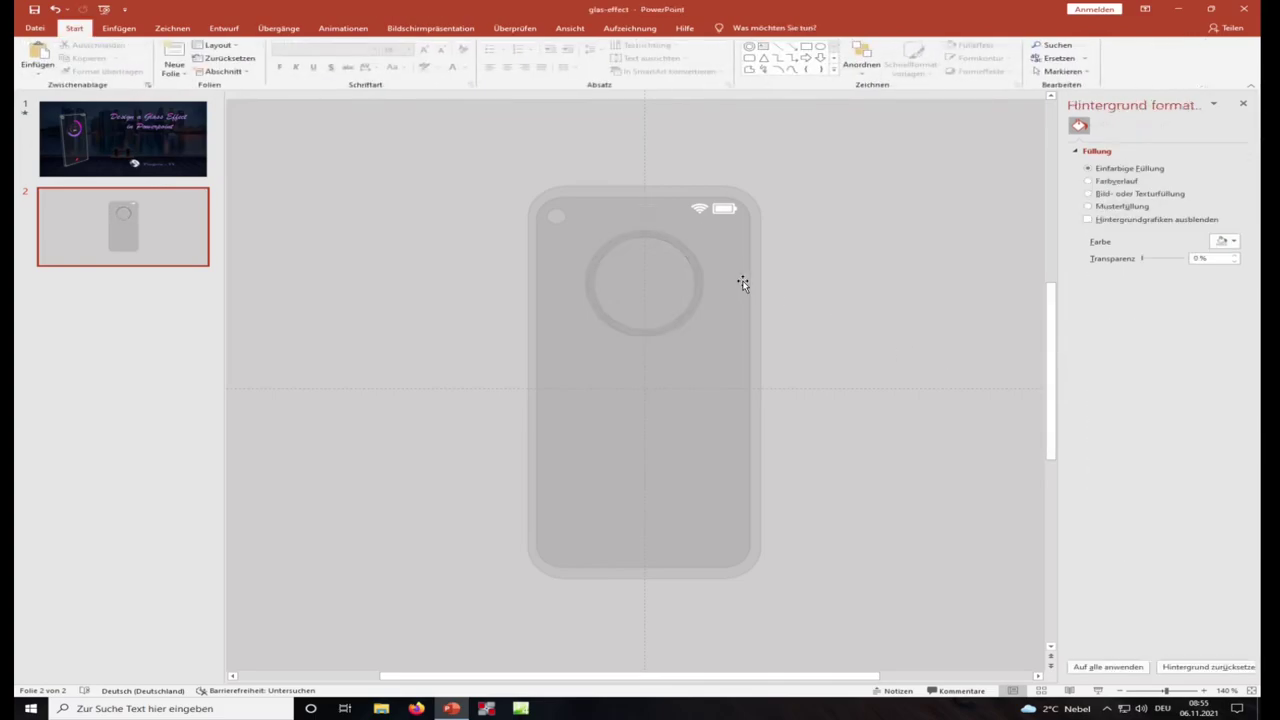
Step: Draw a blue circle and paste a copy of the glass ring to the right of the phone
click(821, 49)
mouse_move(615, 253)
mouse_down()
mouse_move(677, 316)
mouse_move(866, 258)
mouse_up()
click(690, 259)
right_click(690, 259)
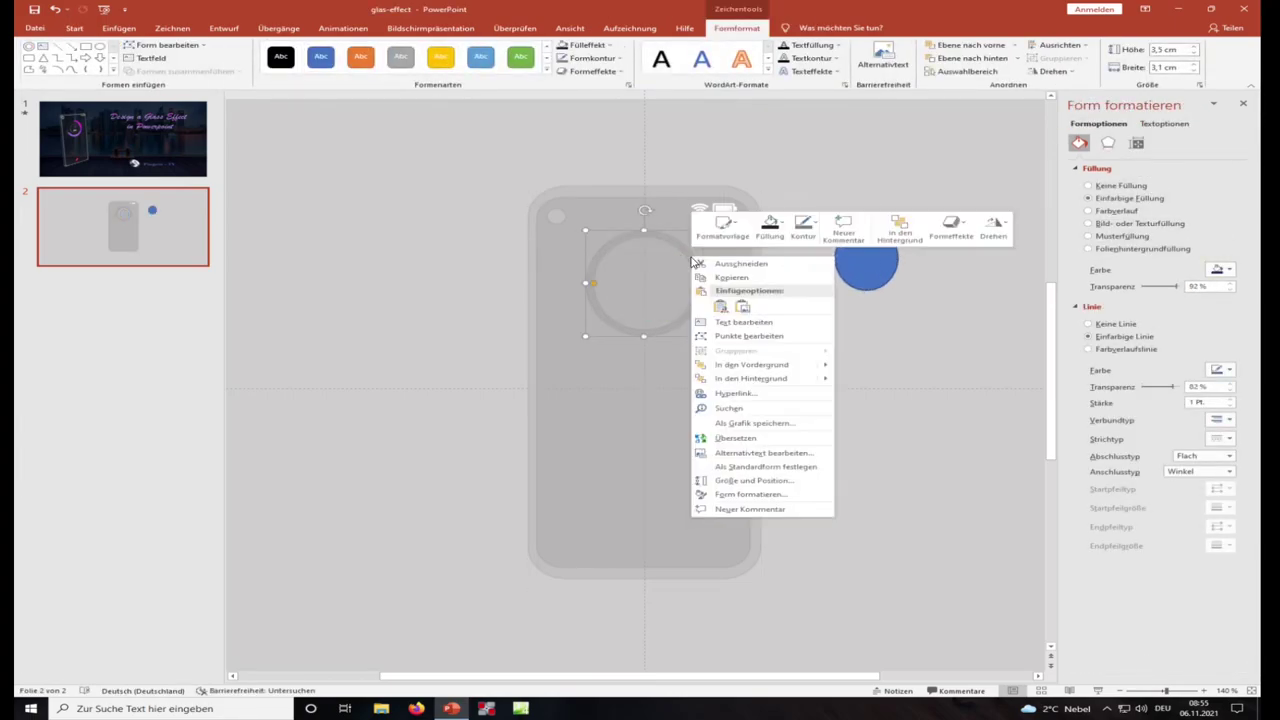
key(Escape)
right_click(811, 161)
click(841, 183)
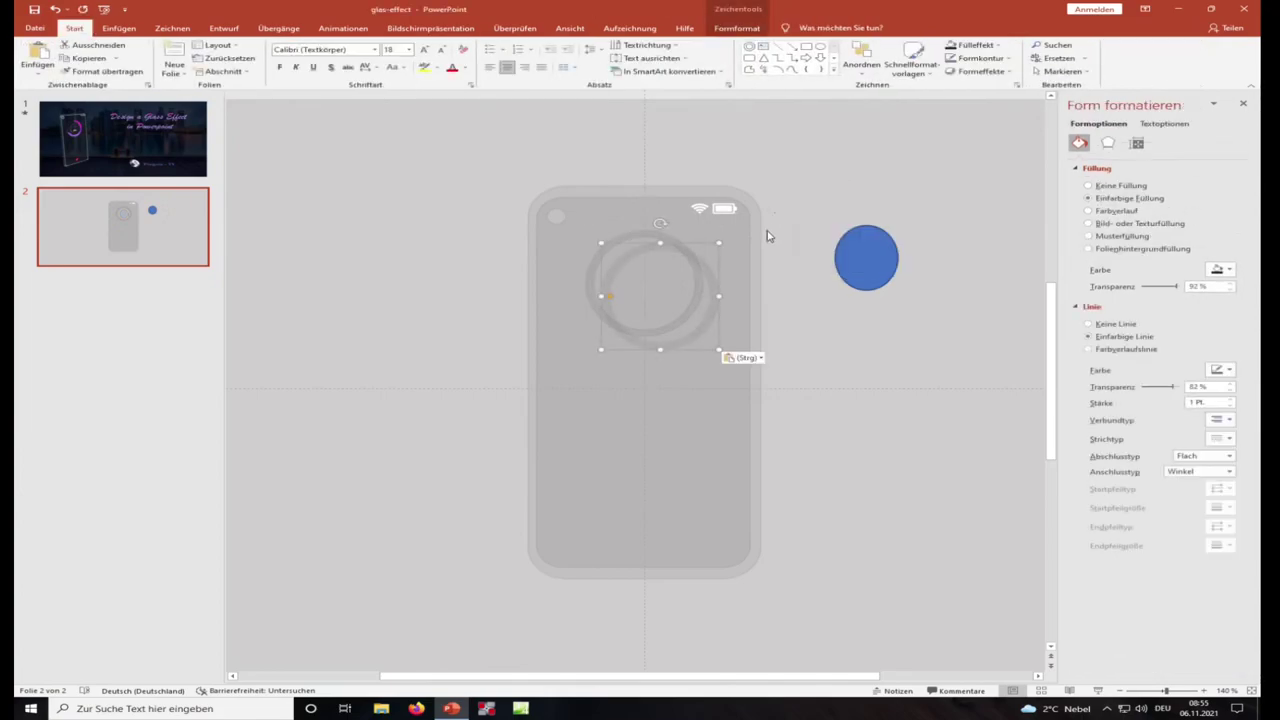
drag(702, 266, 919, 352)
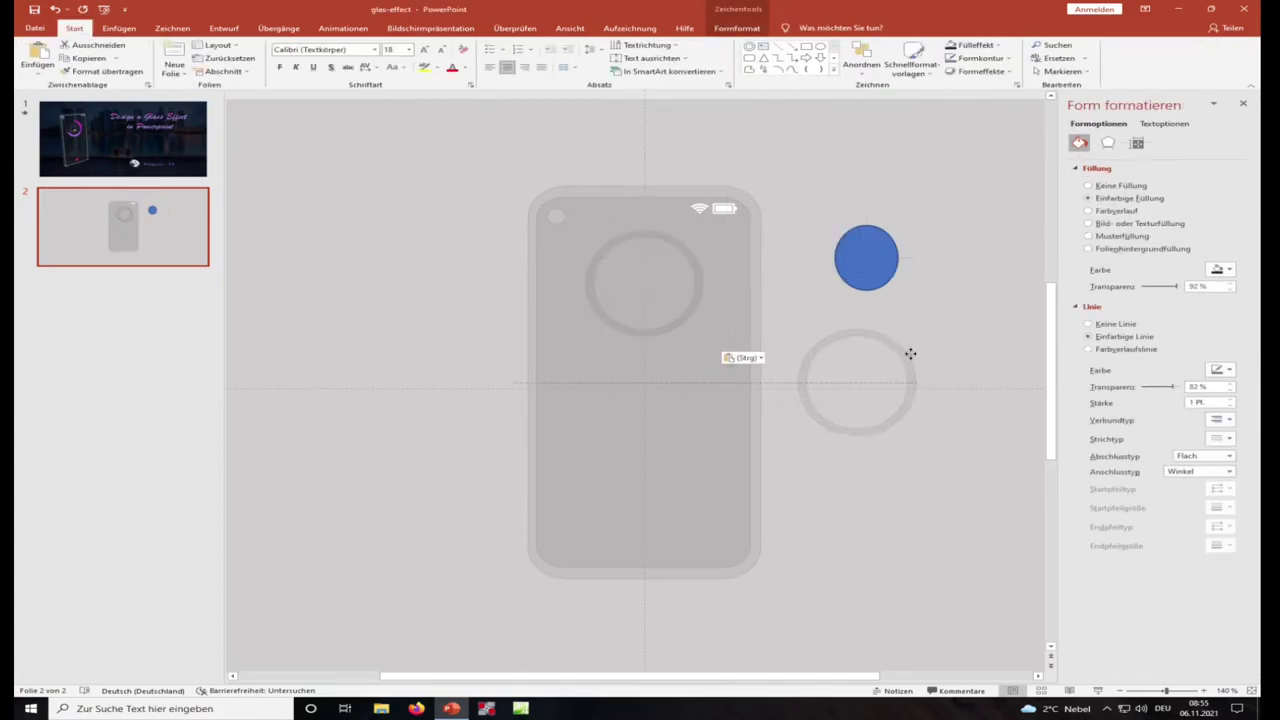
Step: Subtract a rectangle from the copy's upper-left quarter and give the partial ring a gradient outline
click(808, 47)
drag(795, 298, 878, 385)
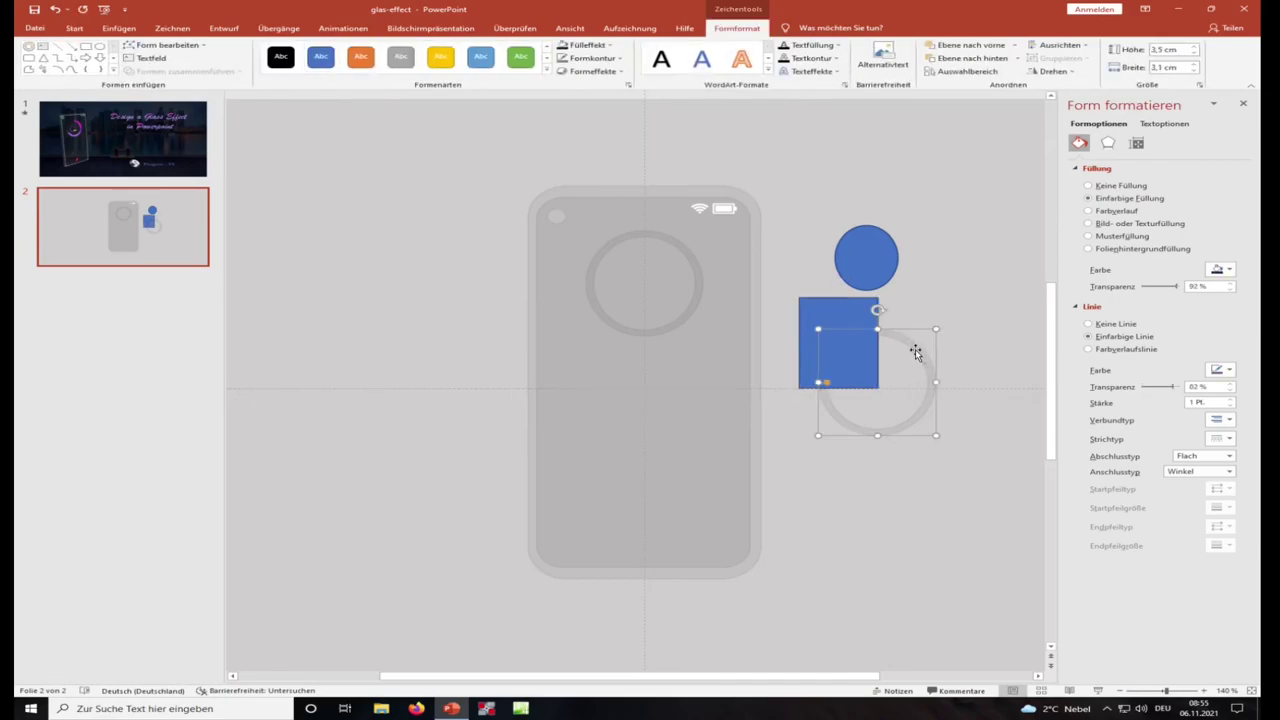
shift+click(851, 311)
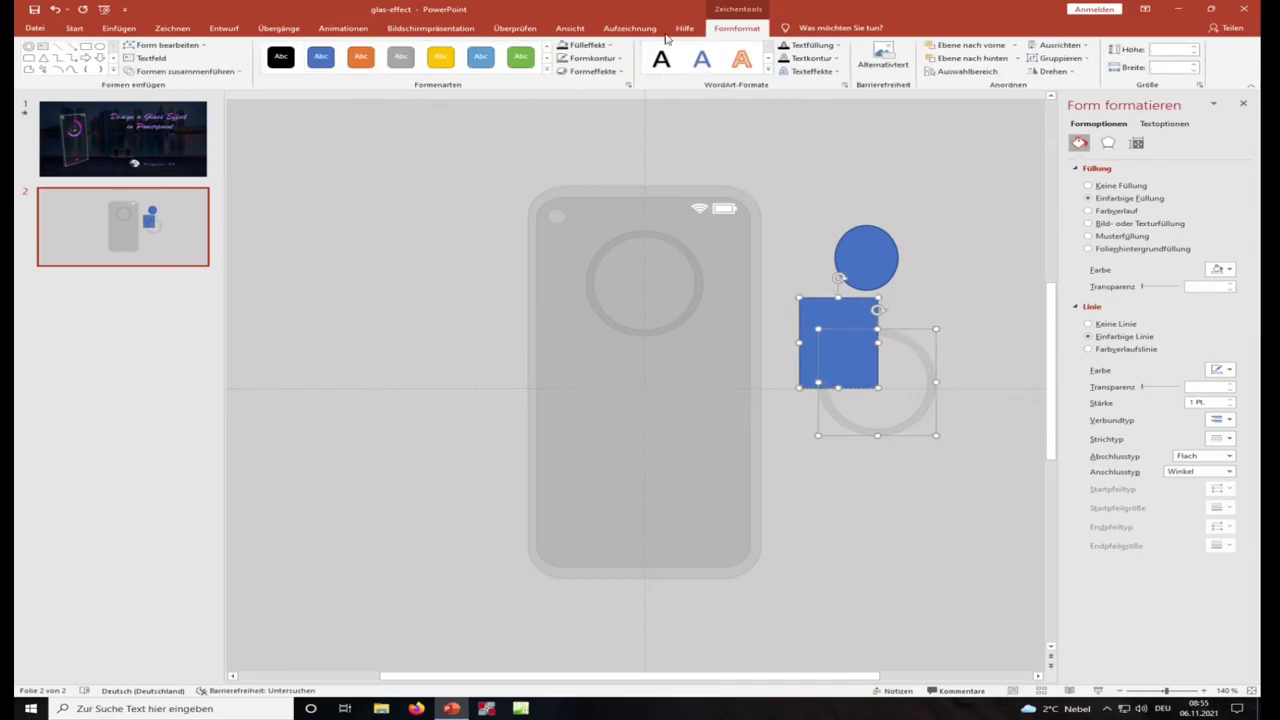
click(215, 71)
click(185, 138)
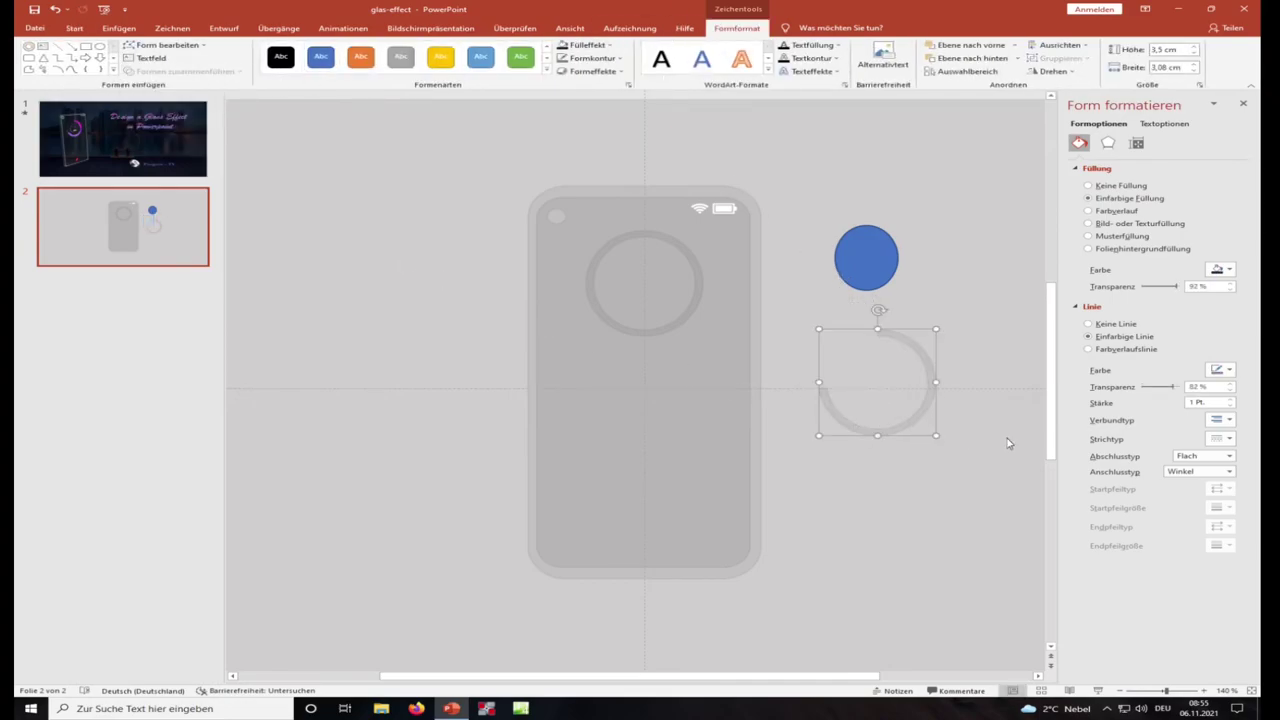
click(1104, 349)
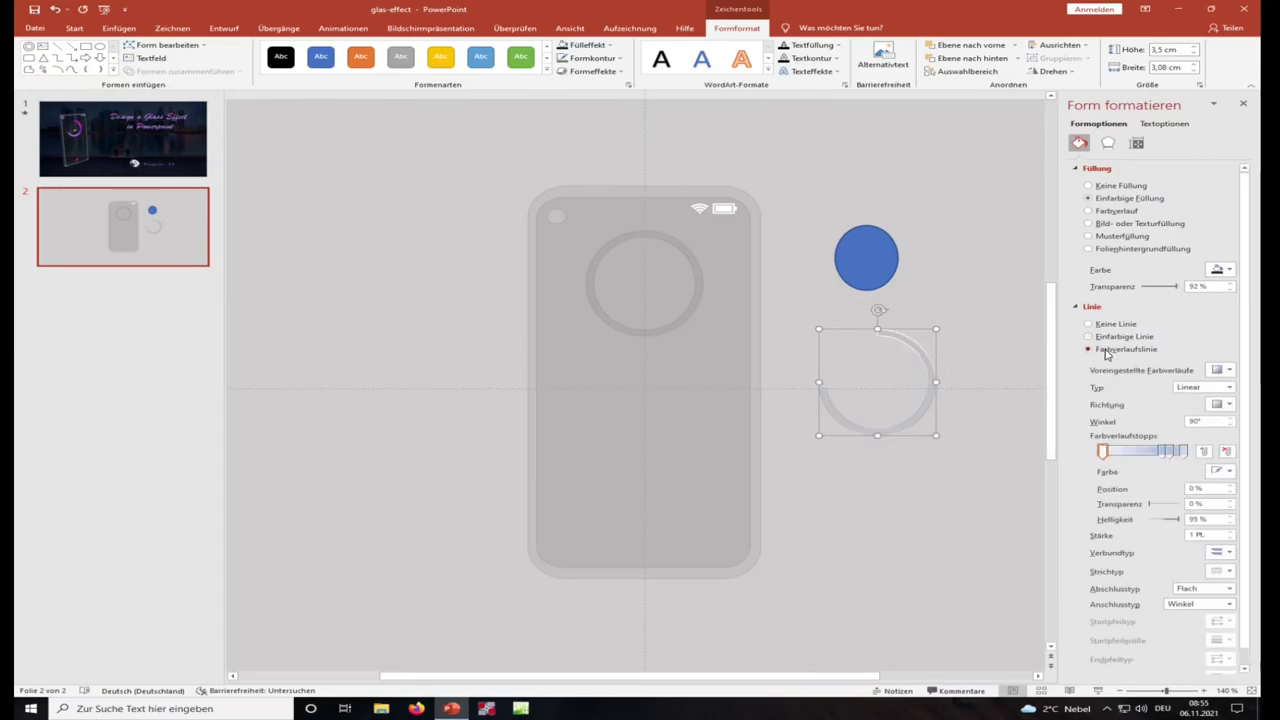
Step: Switch the arc from outline to gradient fill, moving a gradient stop to about 35%
click(1220, 471)
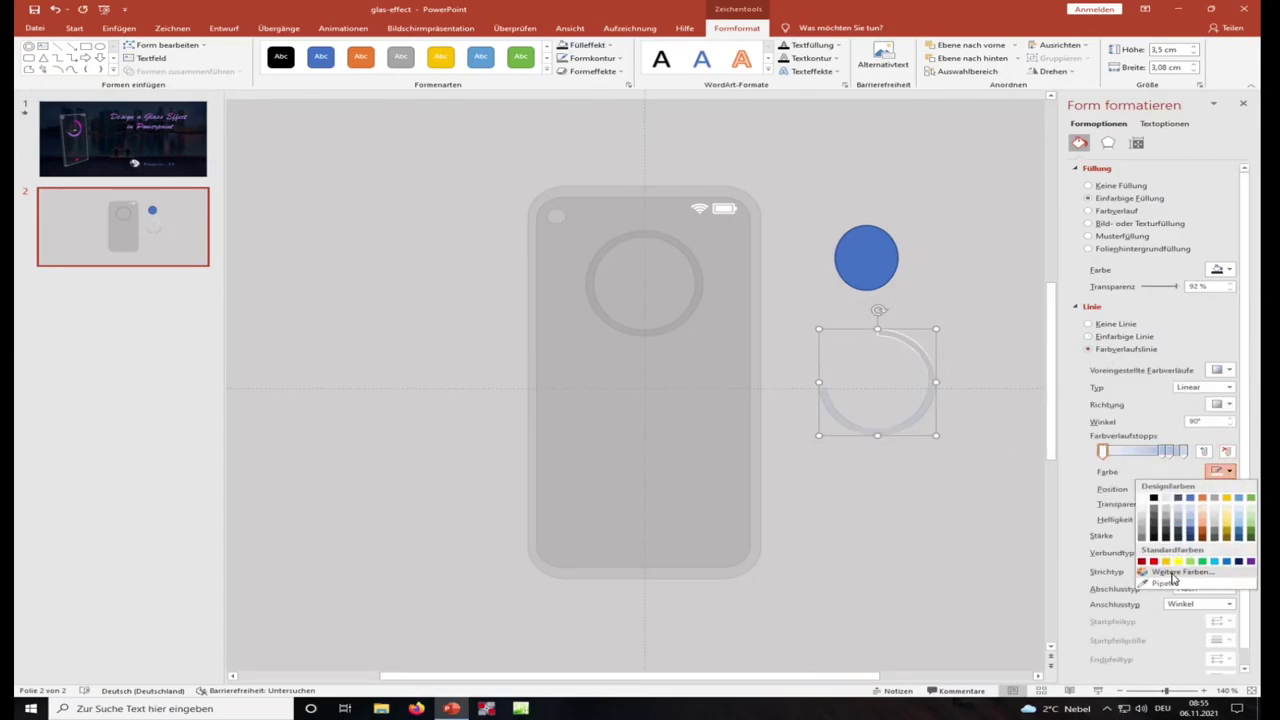
click(1174, 578)
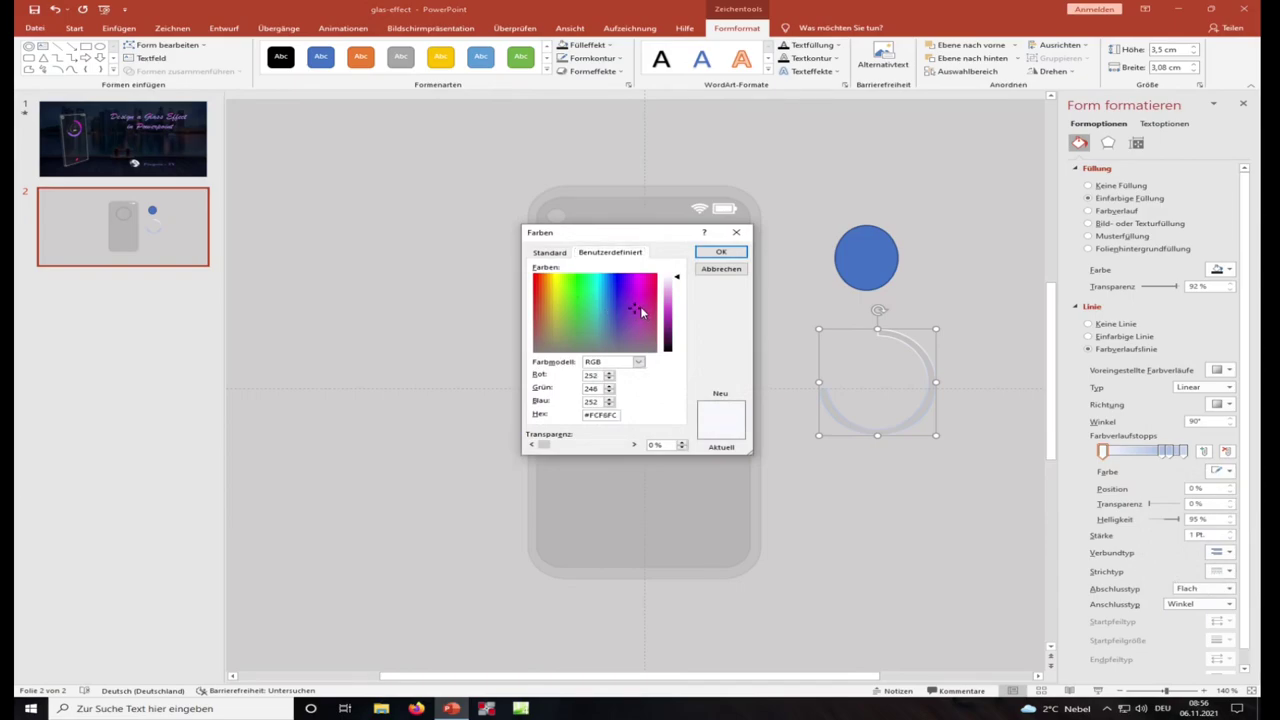
click(720, 251)
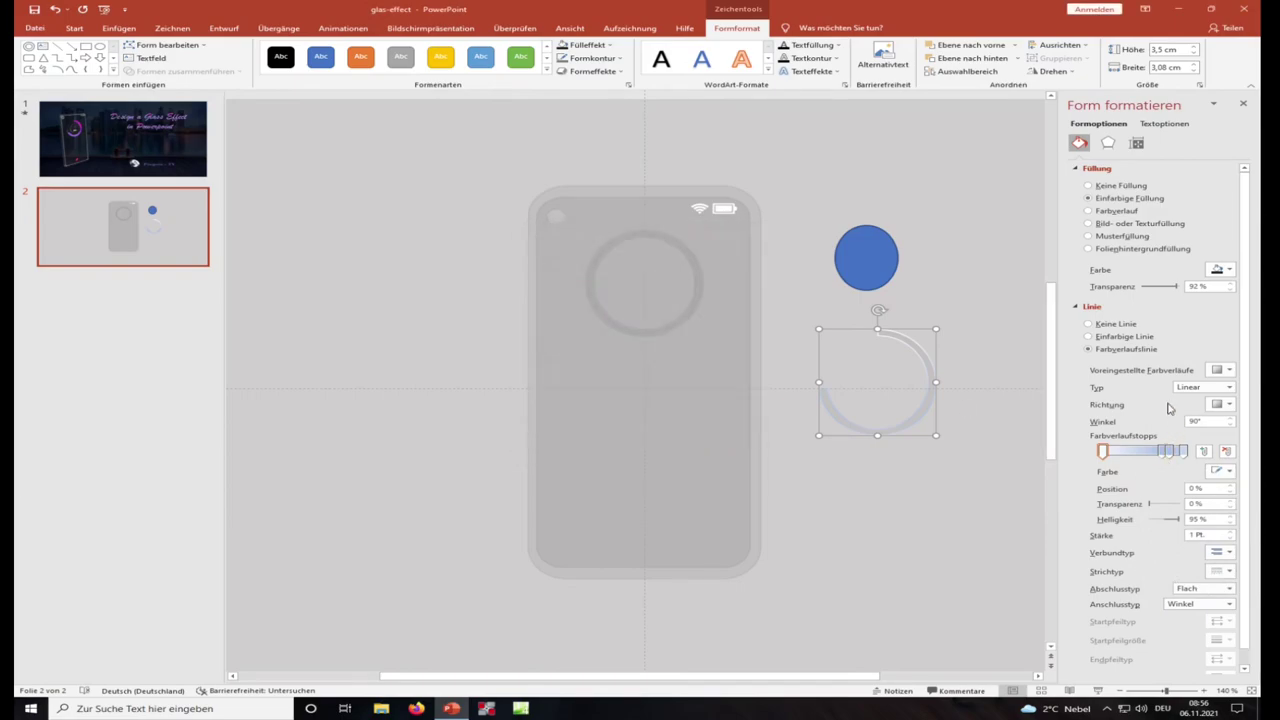
click(1109, 325)
click(1090, 212)
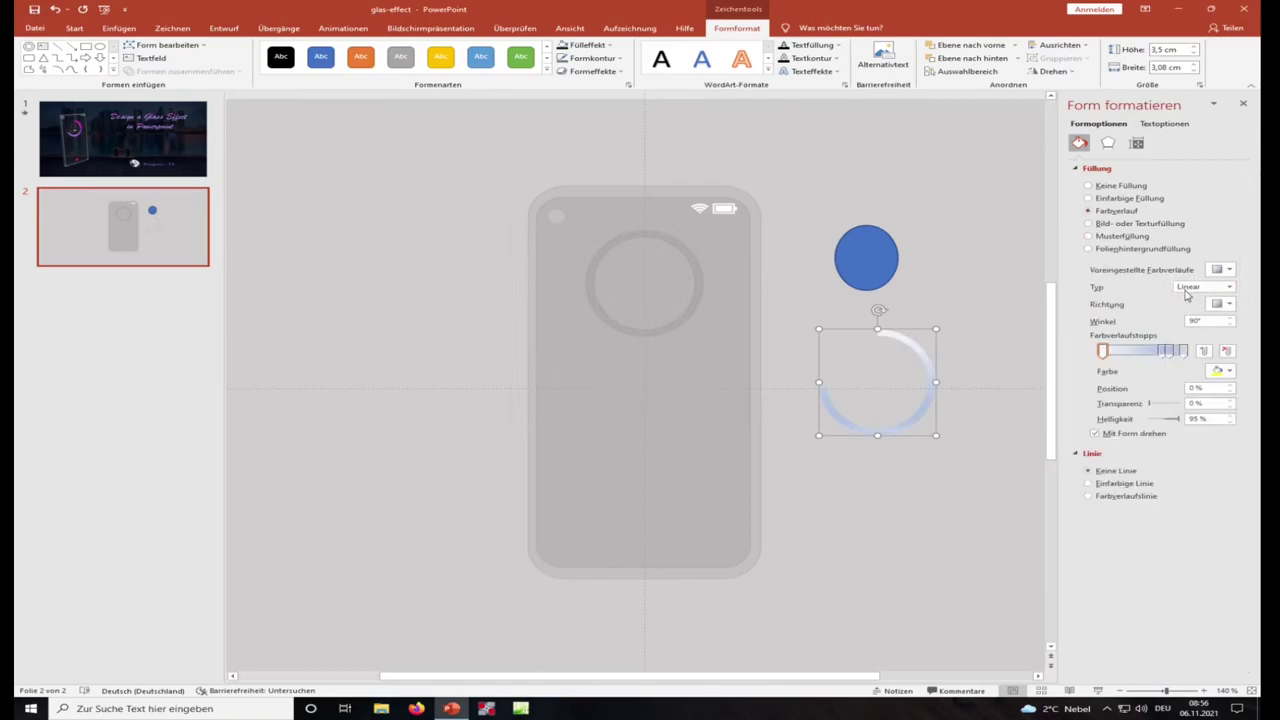
mouse_move(1161, 351)
mouse_down()
mouse_move(1128, 351)
mouse_move(1161, 353)
mouse_up()
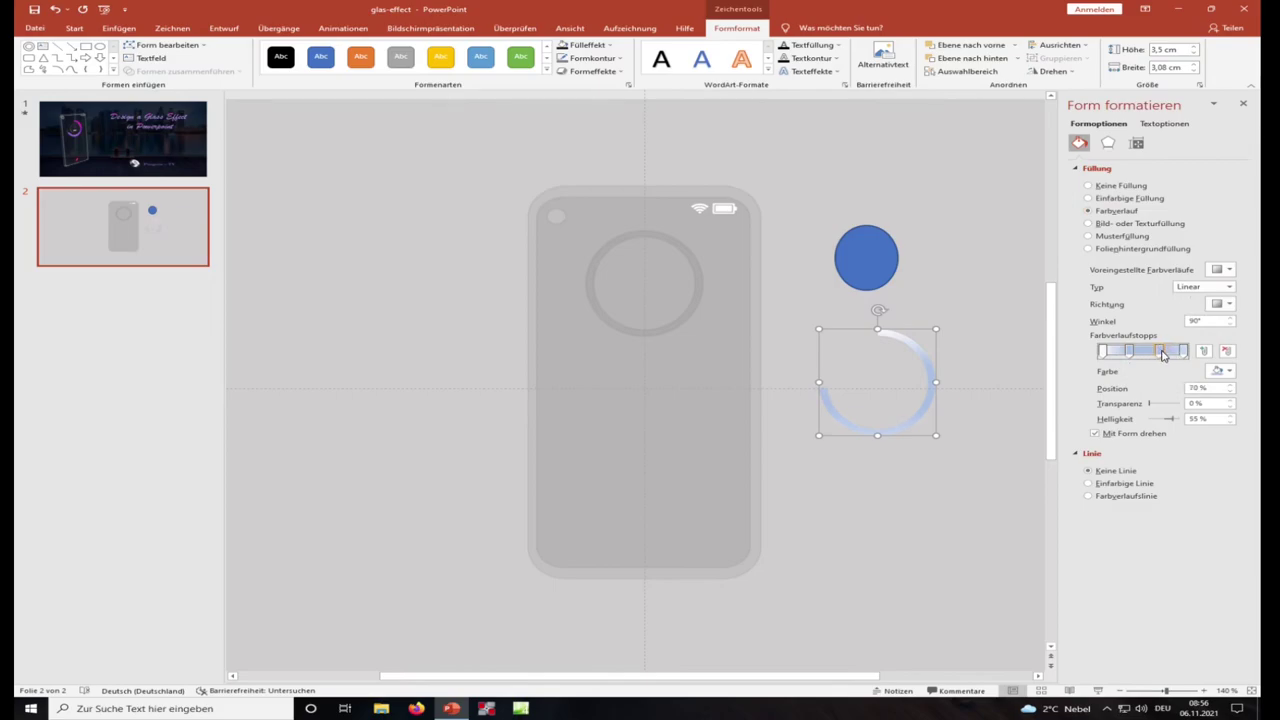
Step: Colour the first and second gradient stops magenta using custom colours
click(1104, 351)
click(1220, 371)
click(1179, 471)
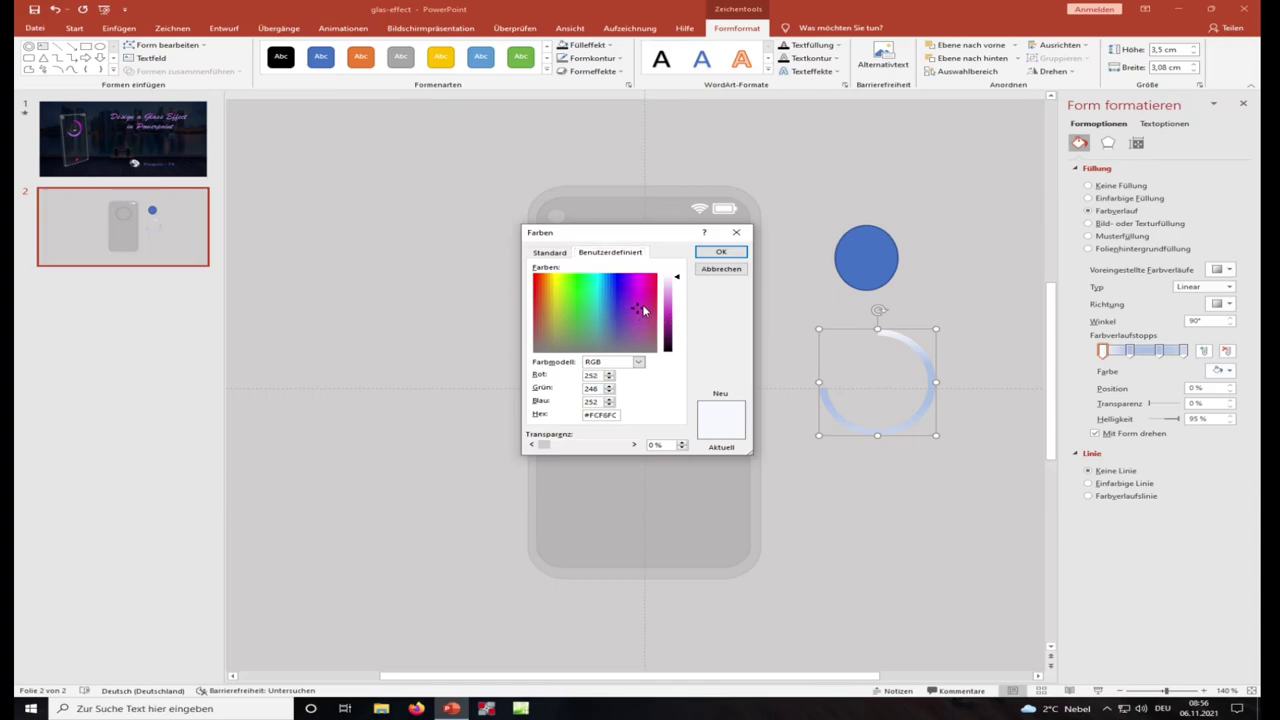
click(667, 315)
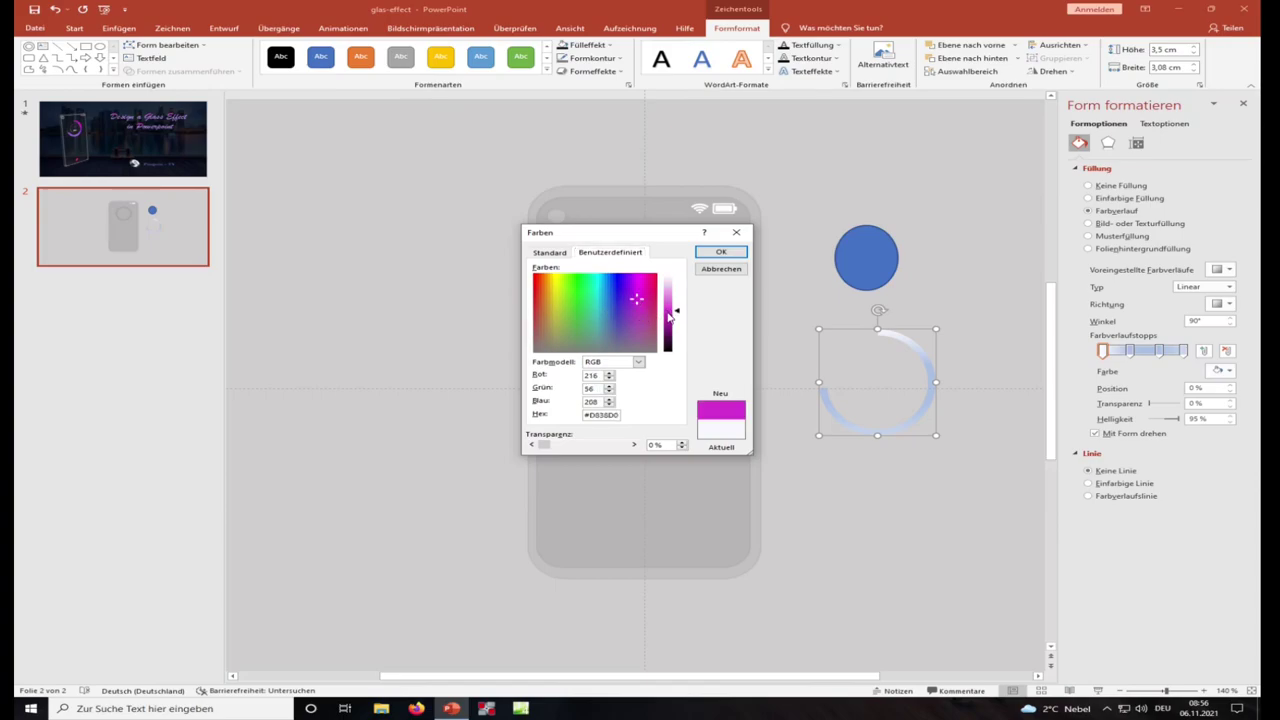
click(720, 251)
click(1129, 351)
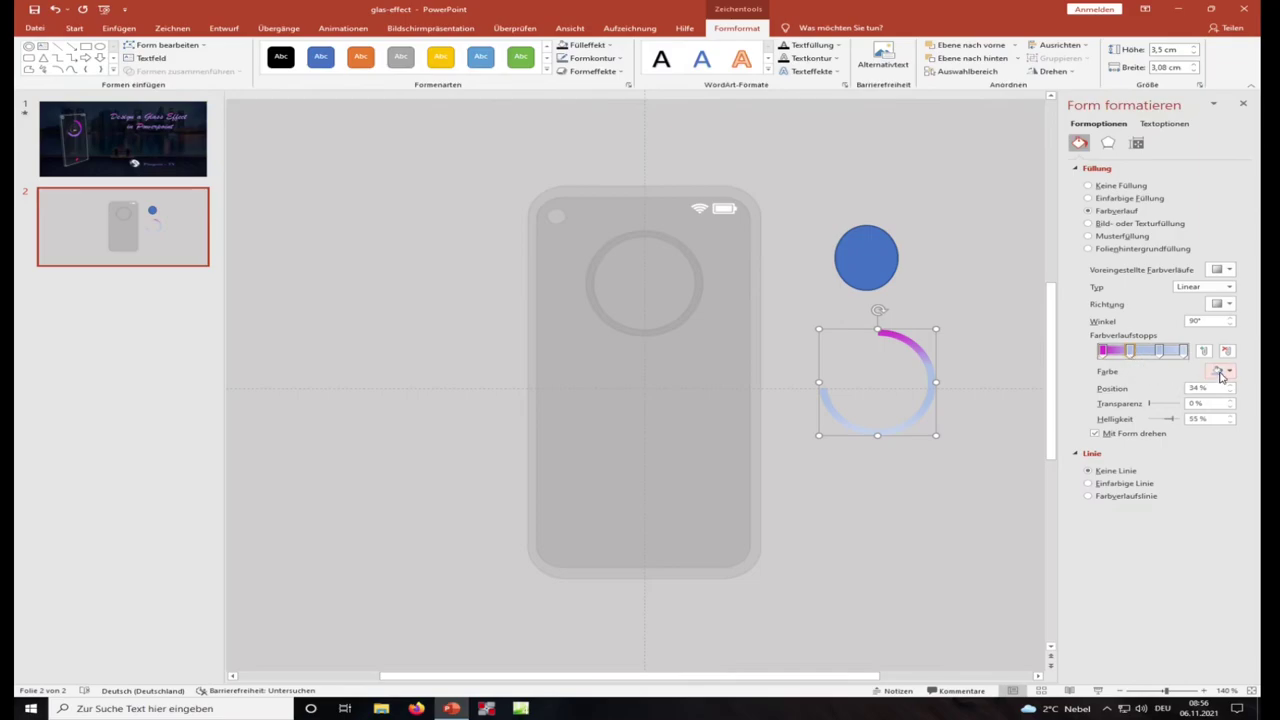
click(1220, 371)
click(1175, 494)
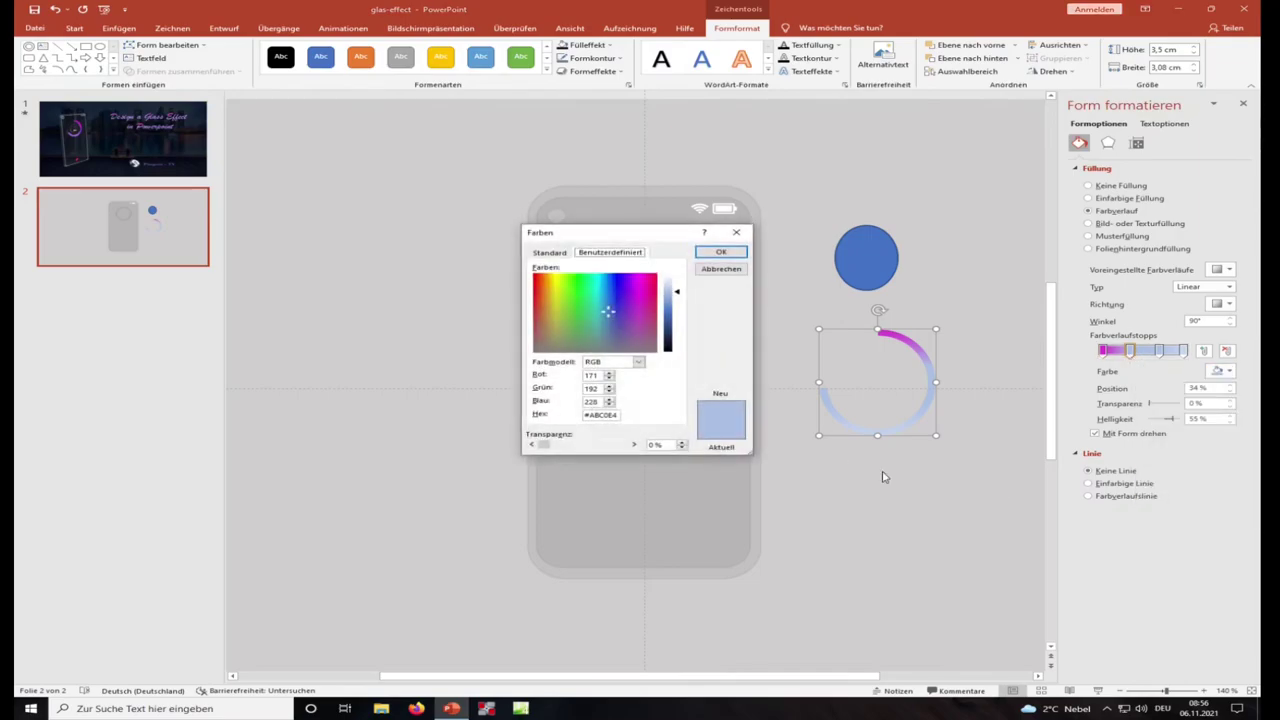
click(638, 302)
click(668, 308)
click(720, 251)
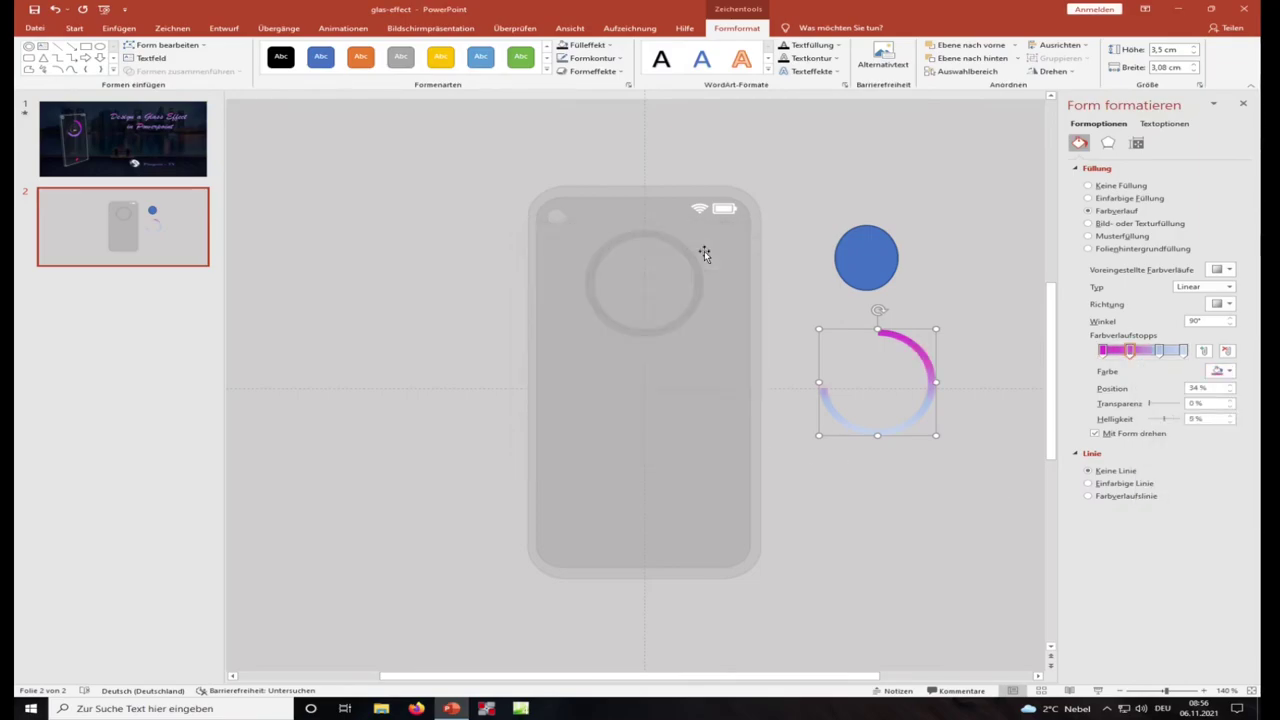
Step: Set the 70% gradient stop to a dark purple
click(1159, 351)
click(1220, 371)
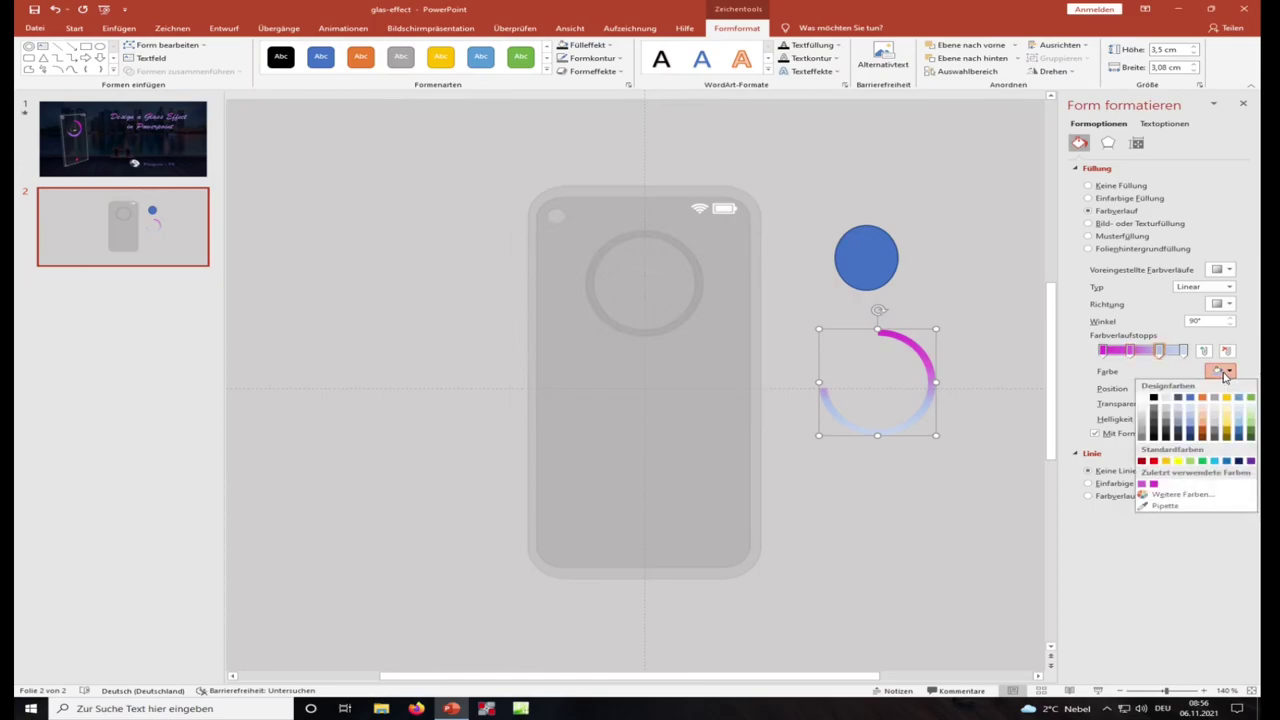
click(1175, 495)
click(626, 302)
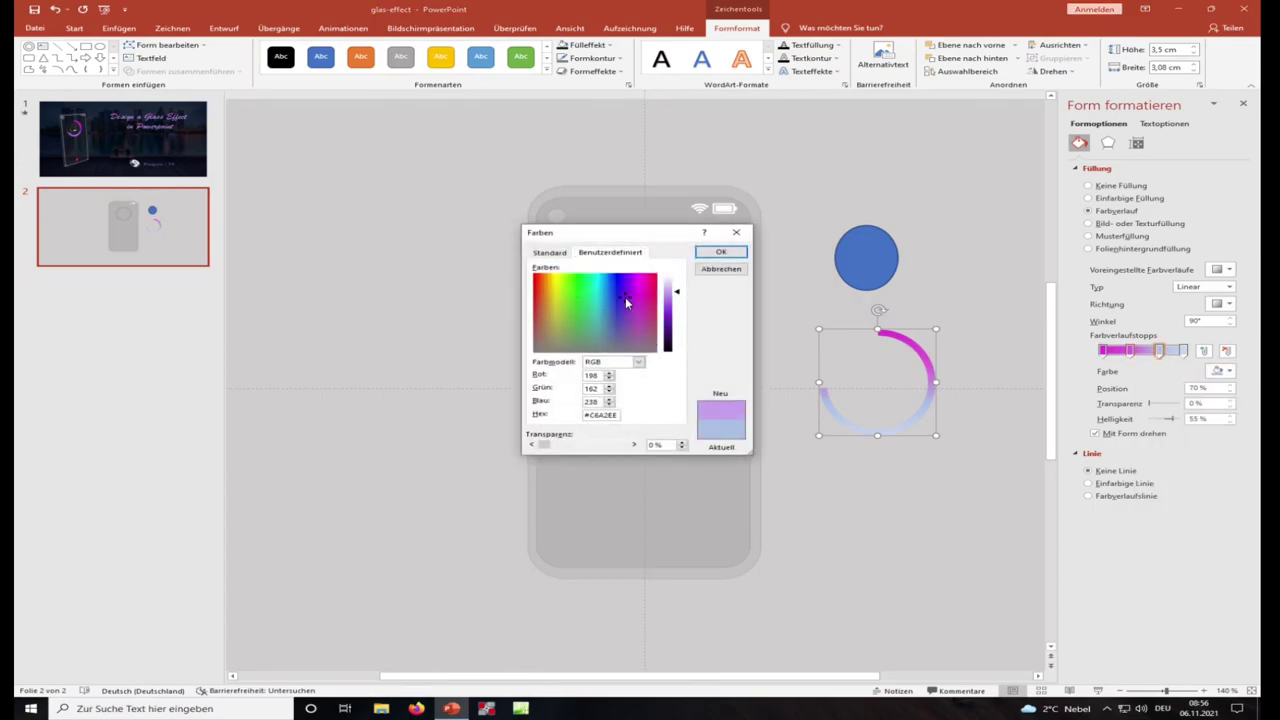
click(669, 322)
click(720, 251)
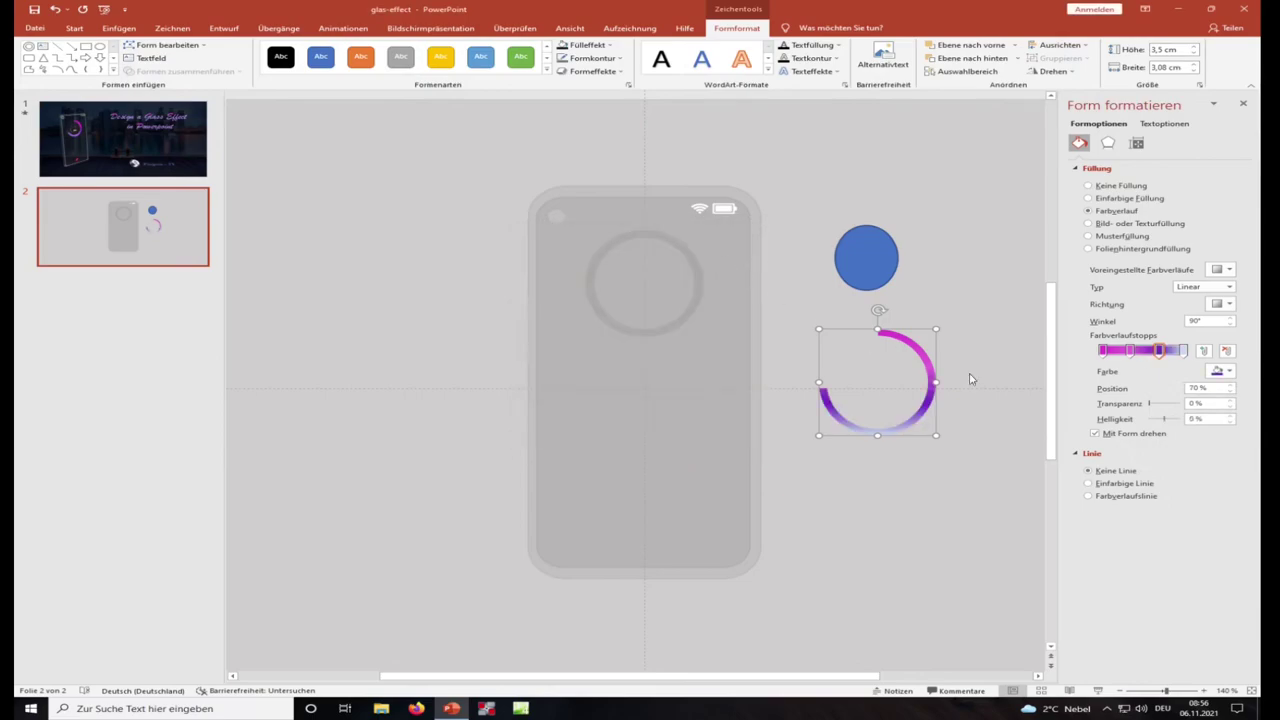
Step: Set the 100% stop to deep purple and move the arc onto the phone's top grey circle
click(1183, 350)
click(1216, 372)
click(1170, 492)
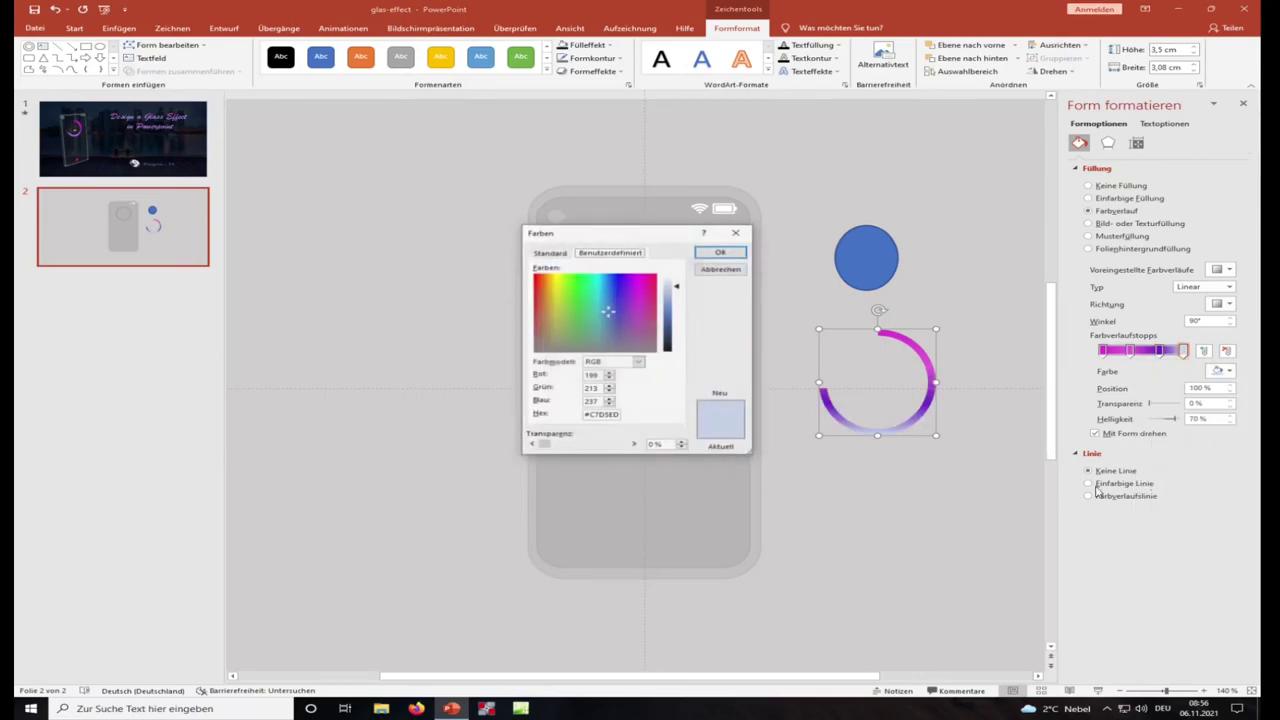
click(632, 305)
click(627, 302)
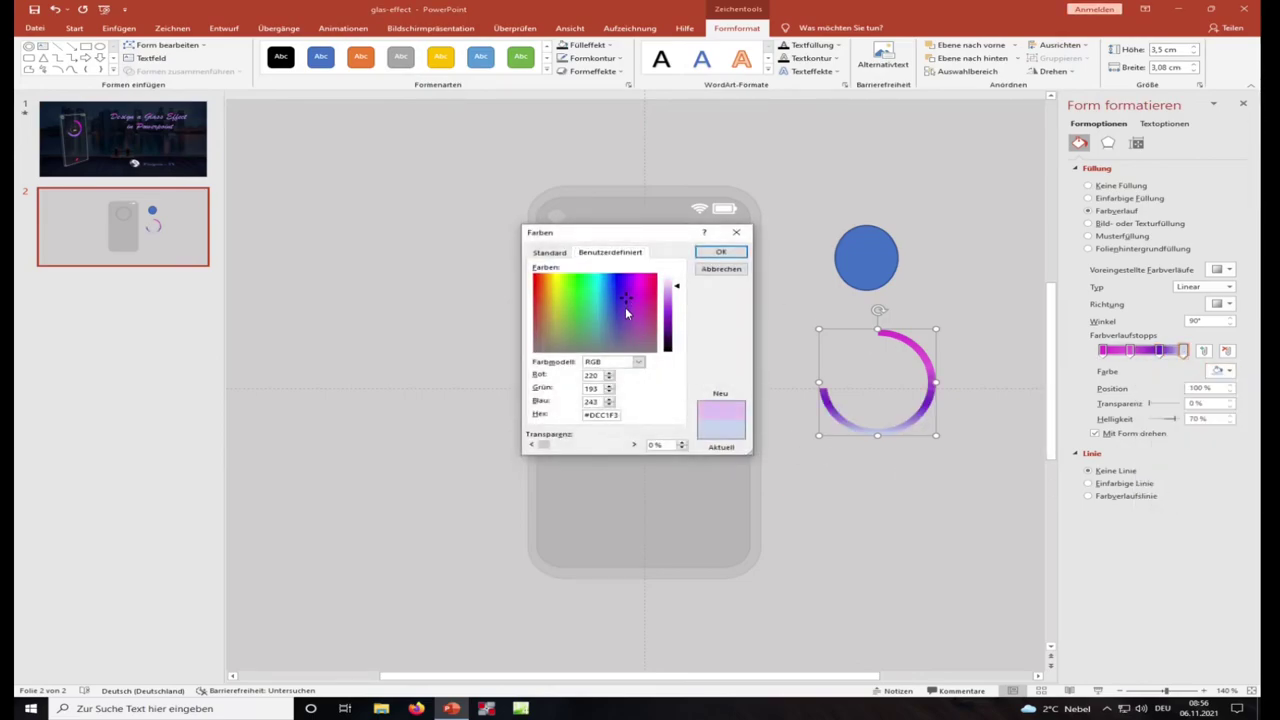
click(671, 320)
click(674, 308)
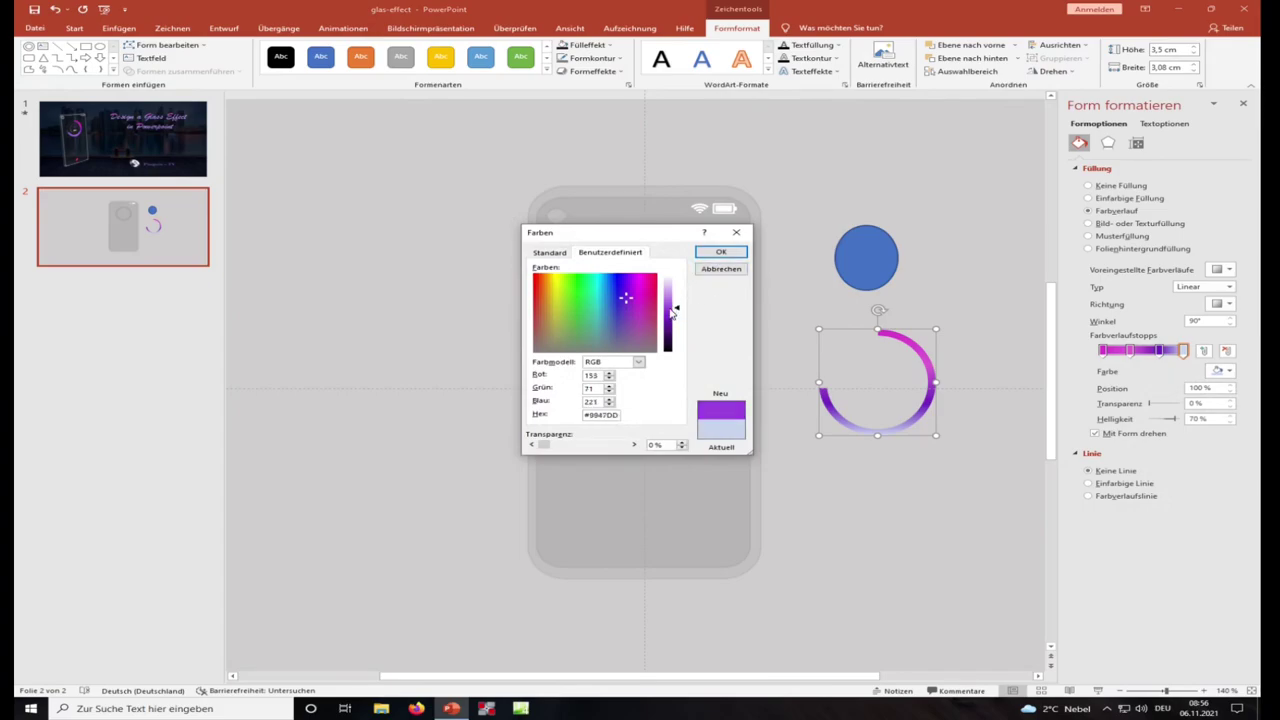
click(707, 254)
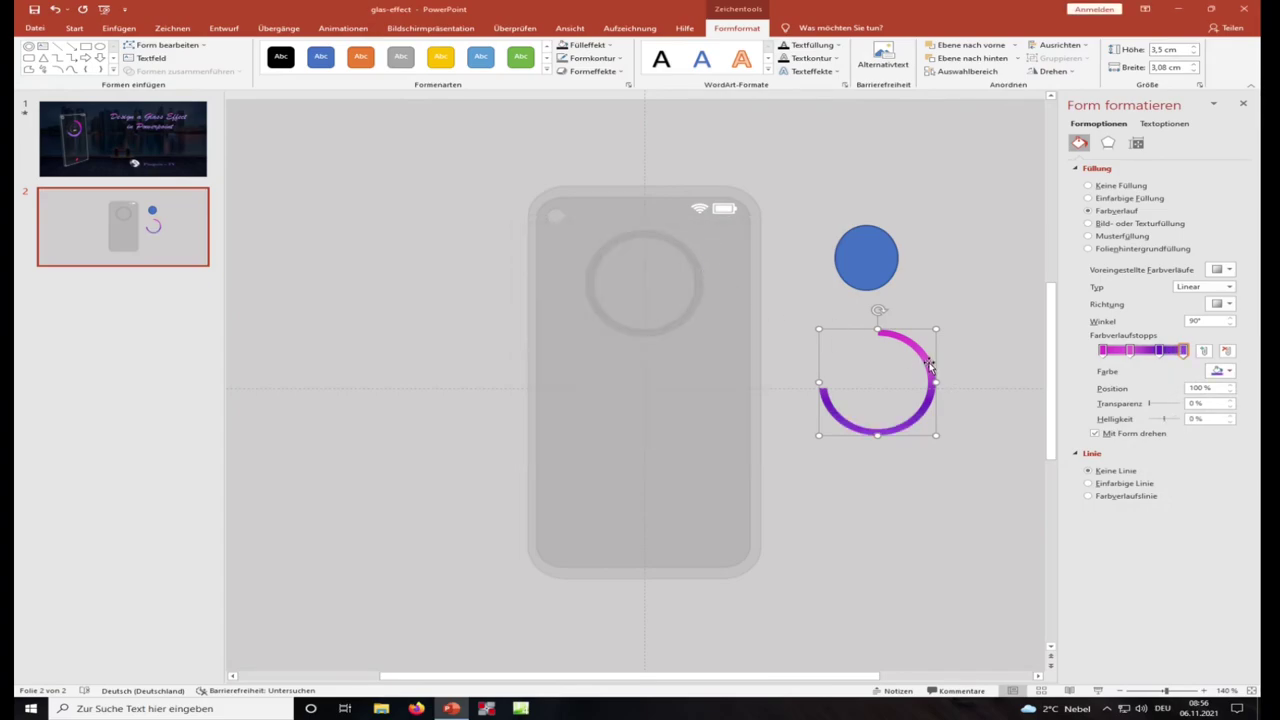
mouse_move(928, 366)
mouse_down()
mouse_move(763, 316)
mouse_move(696, 263)
mouse_up()
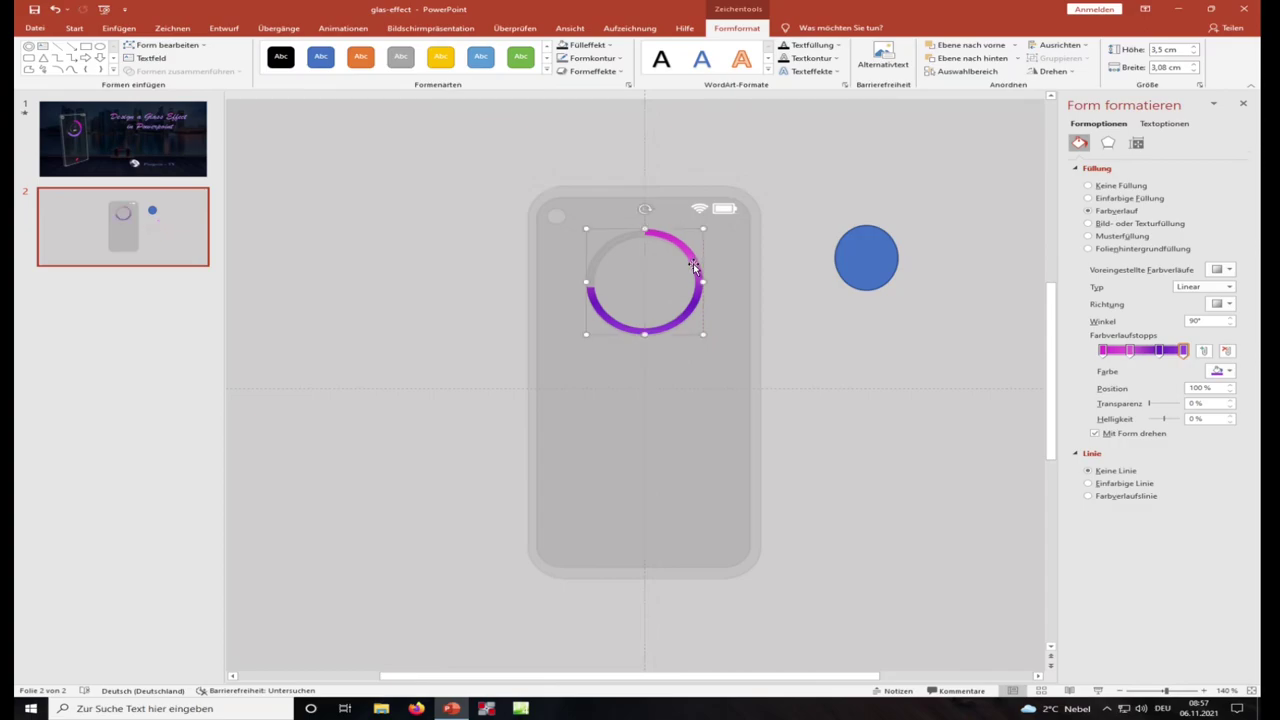
Step: Resize the blue circle to 2 × 2 cm and centre it inside the ring
click(820, 337)
click(676, 243)
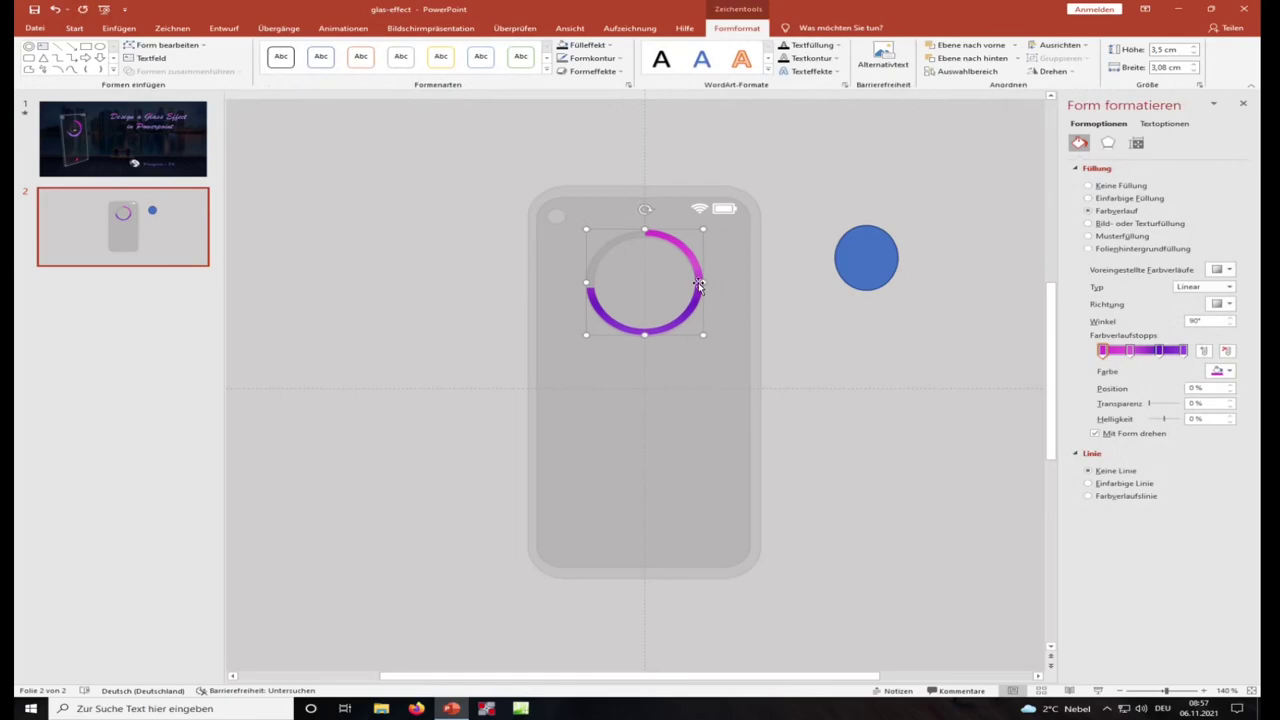
click(810, 374)
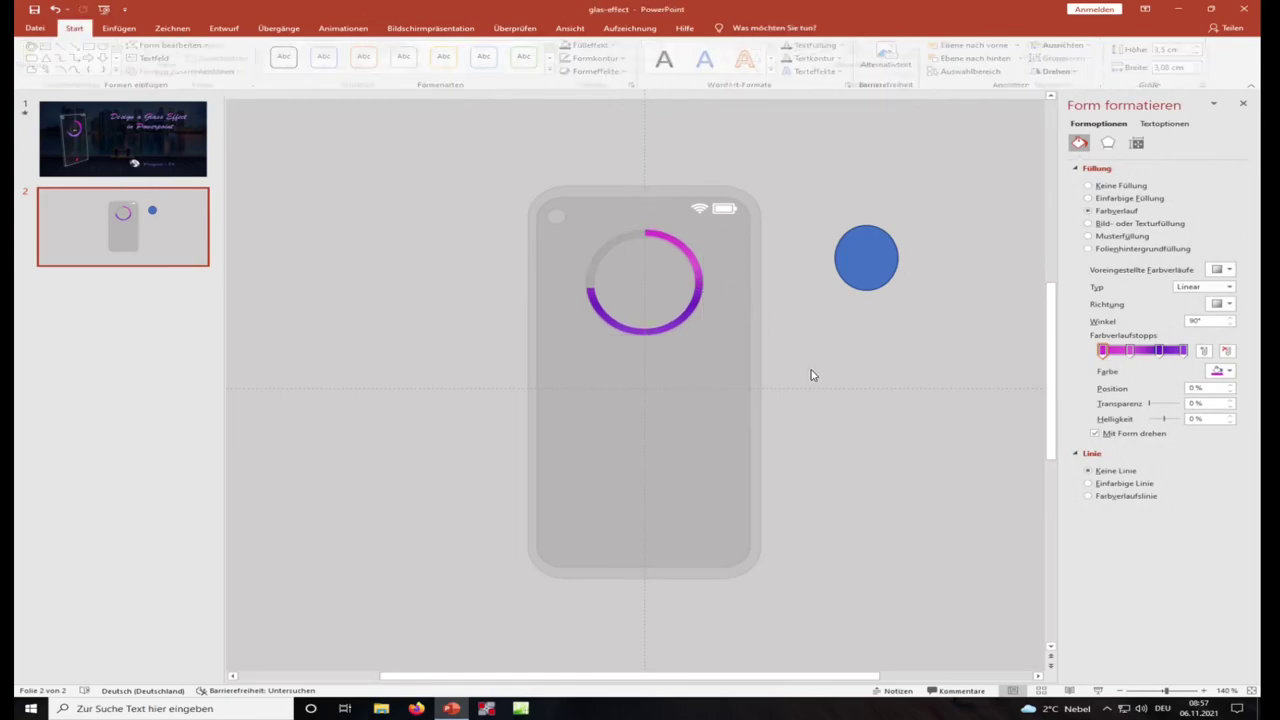
click(868, 255)
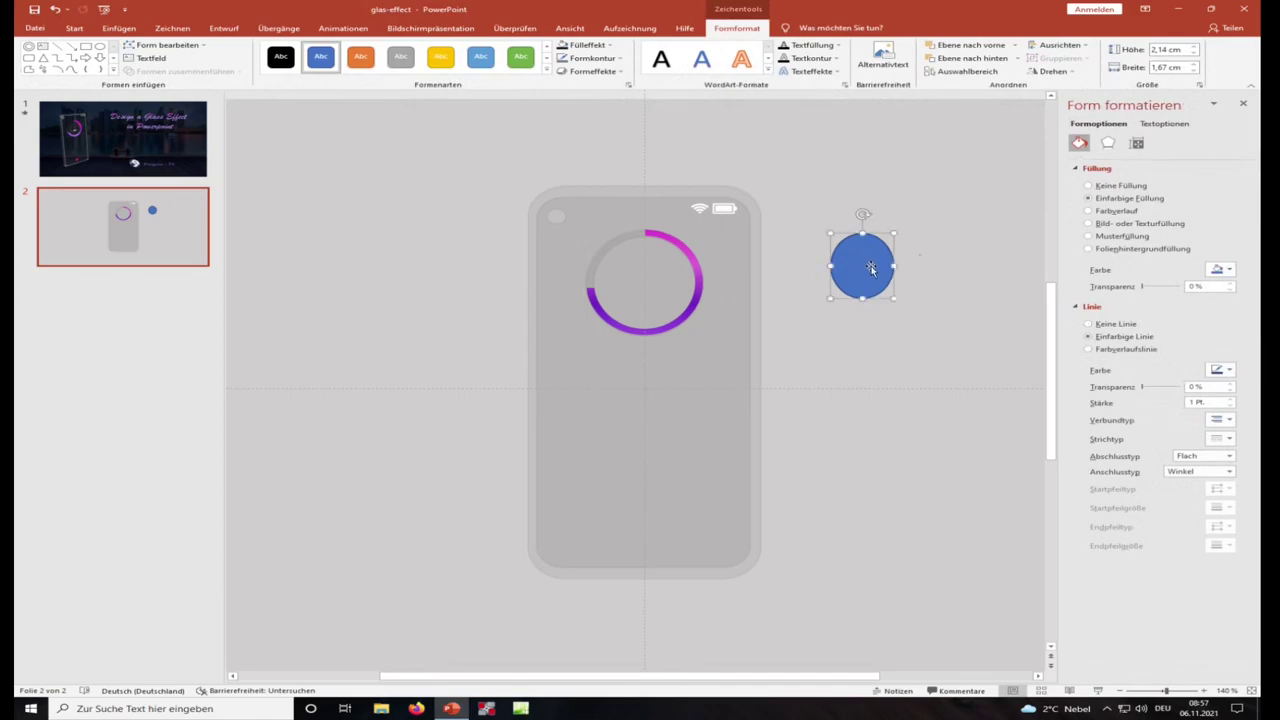
click(1196, 57)
click(1196, 57)
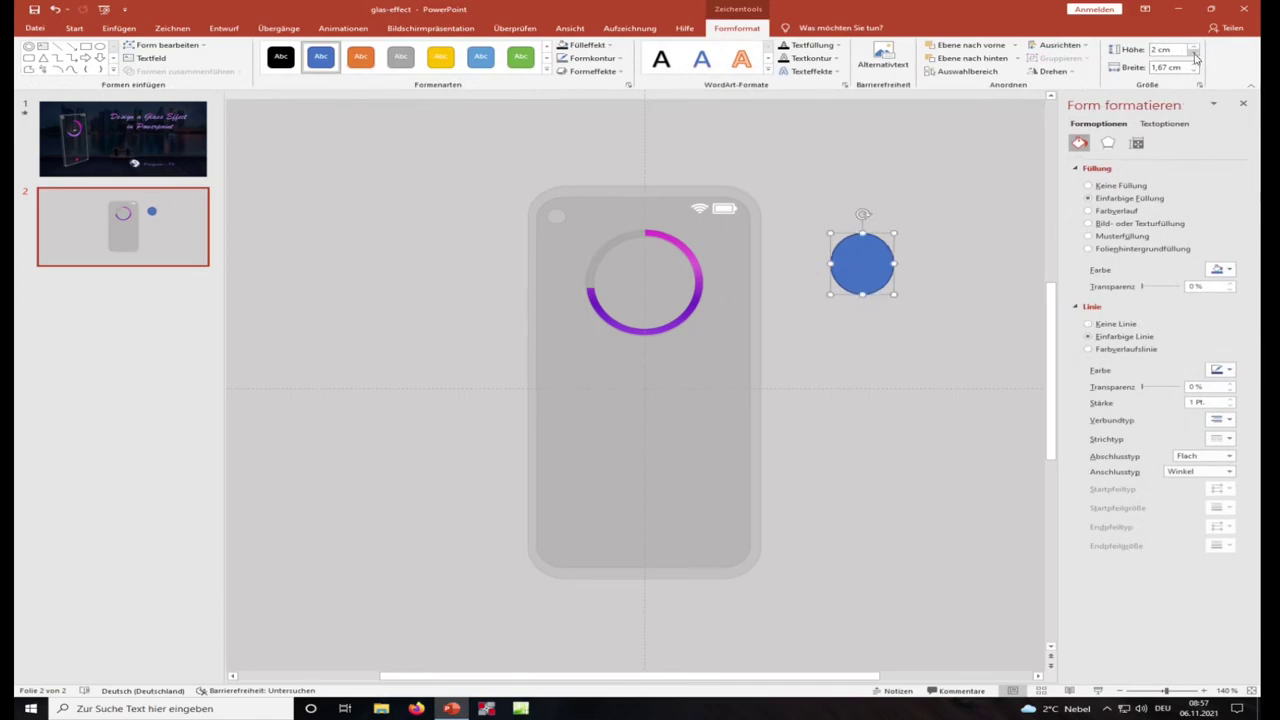
click(1195, 63)
click(1195, 63)
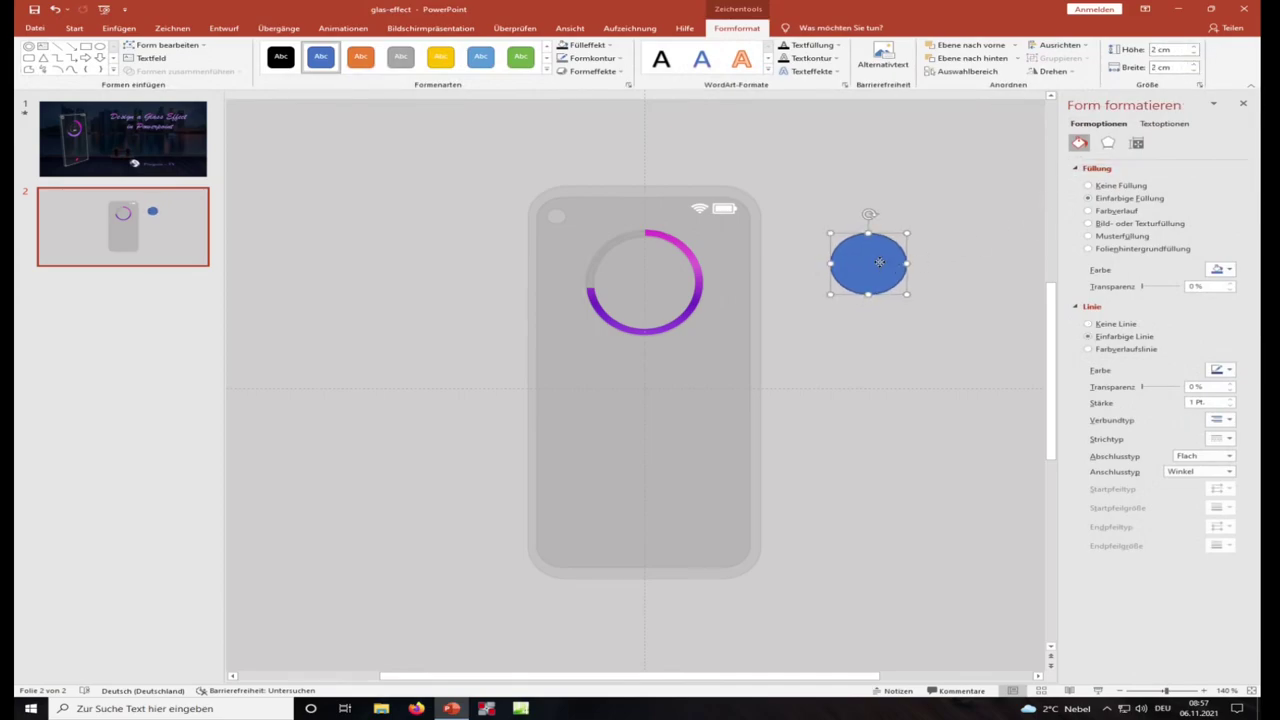
drag(879, 262, 656, 278)
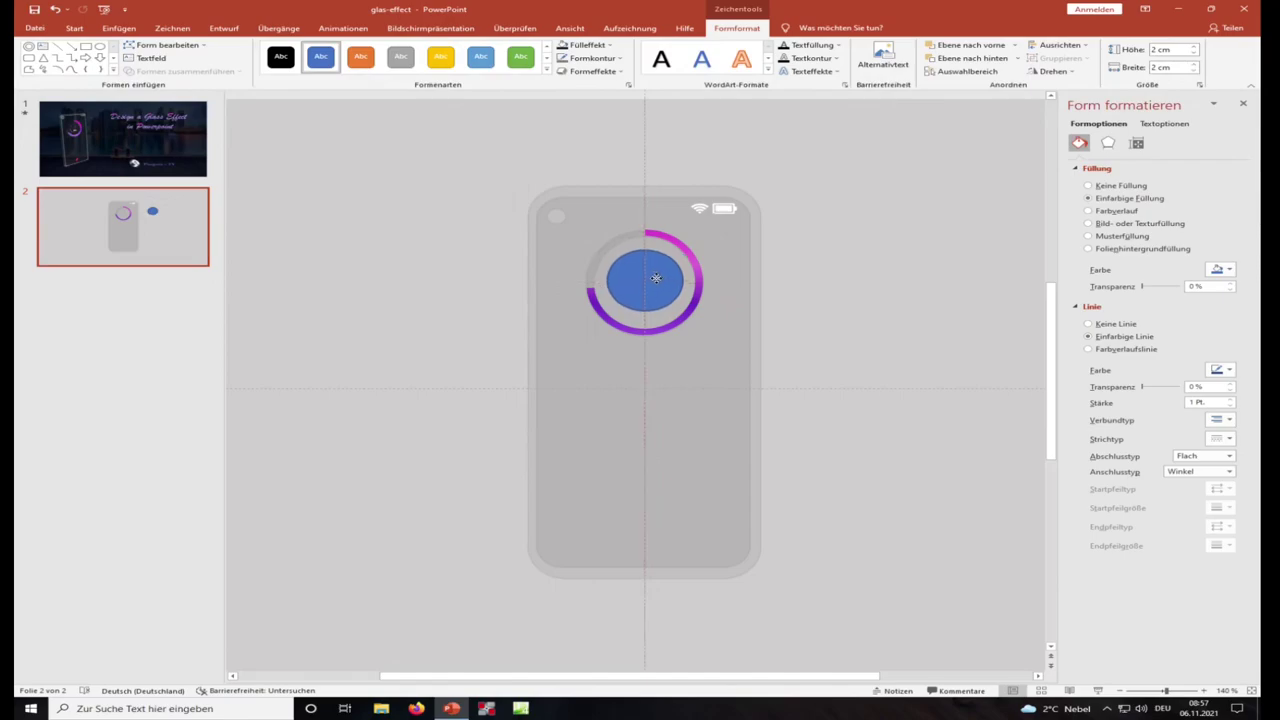
drag(656, 278, 655, 279)
Step: Keep the gradient ring at 3.1 cm wide and adjust the inner circle's position and height
click(699, 269)
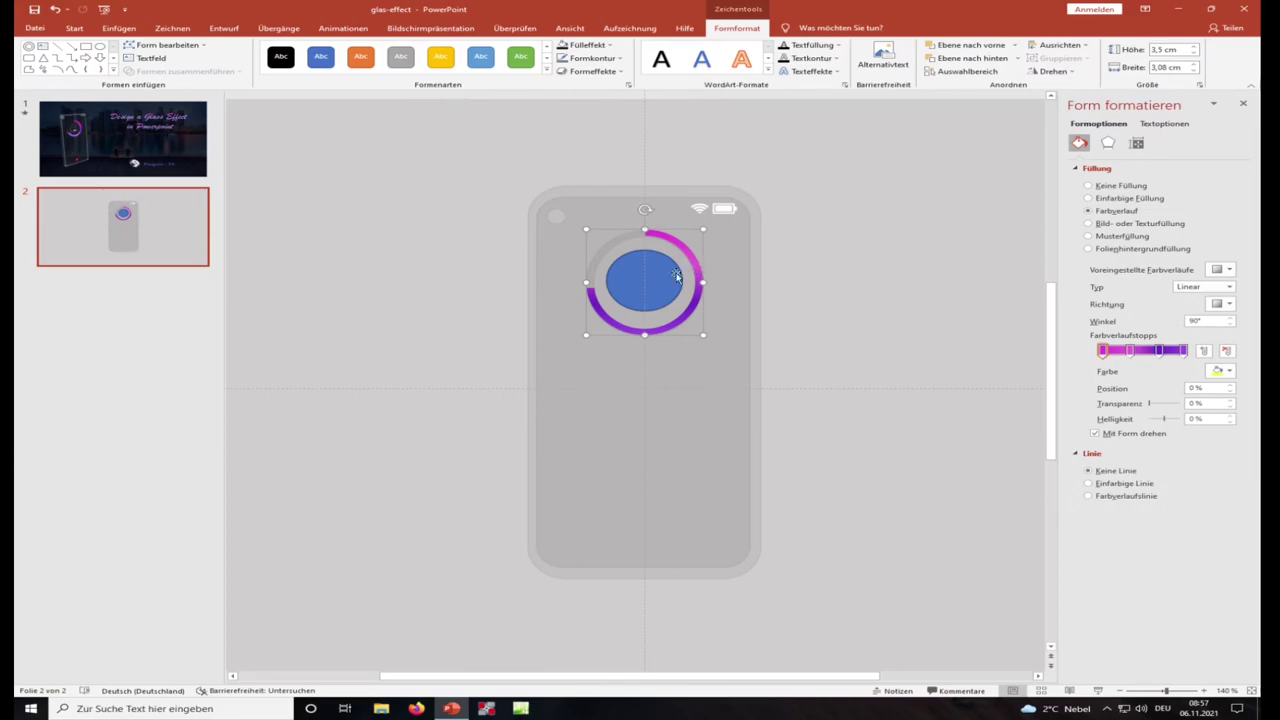
click(617, 251)
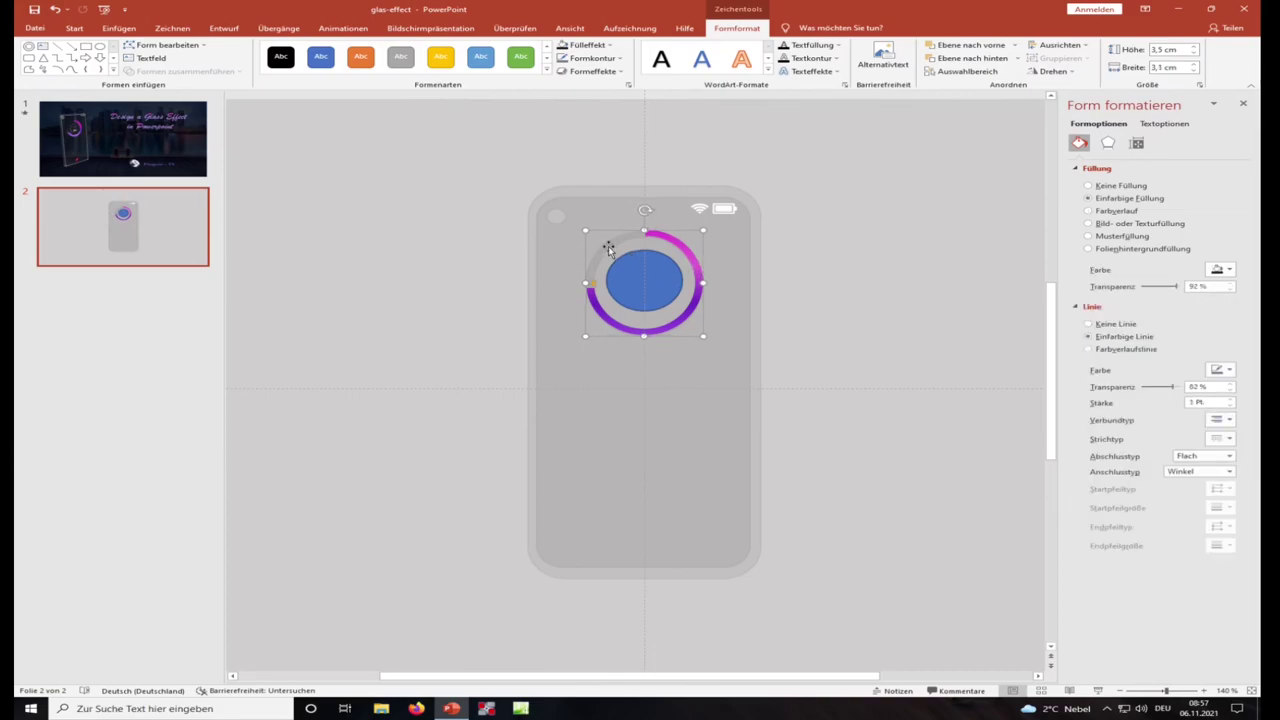
click(682, 245)
click(1196, 64)
click(1195, 71)
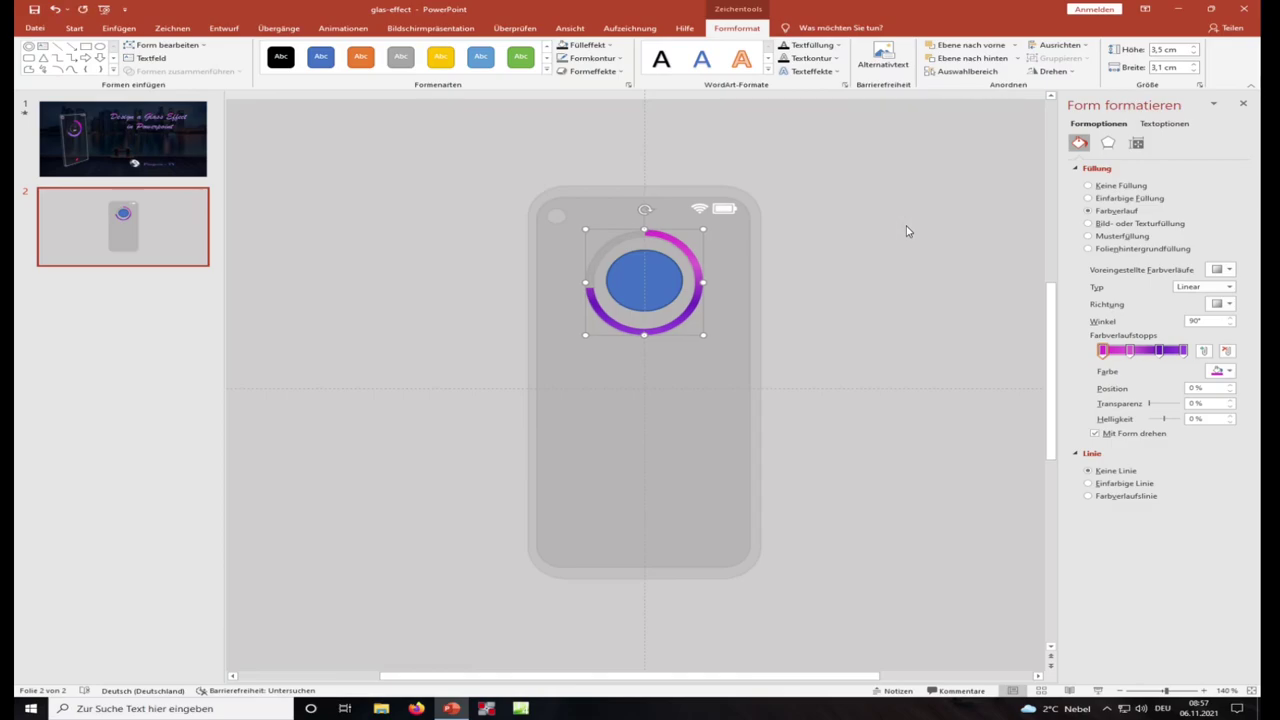
click(648, 284)
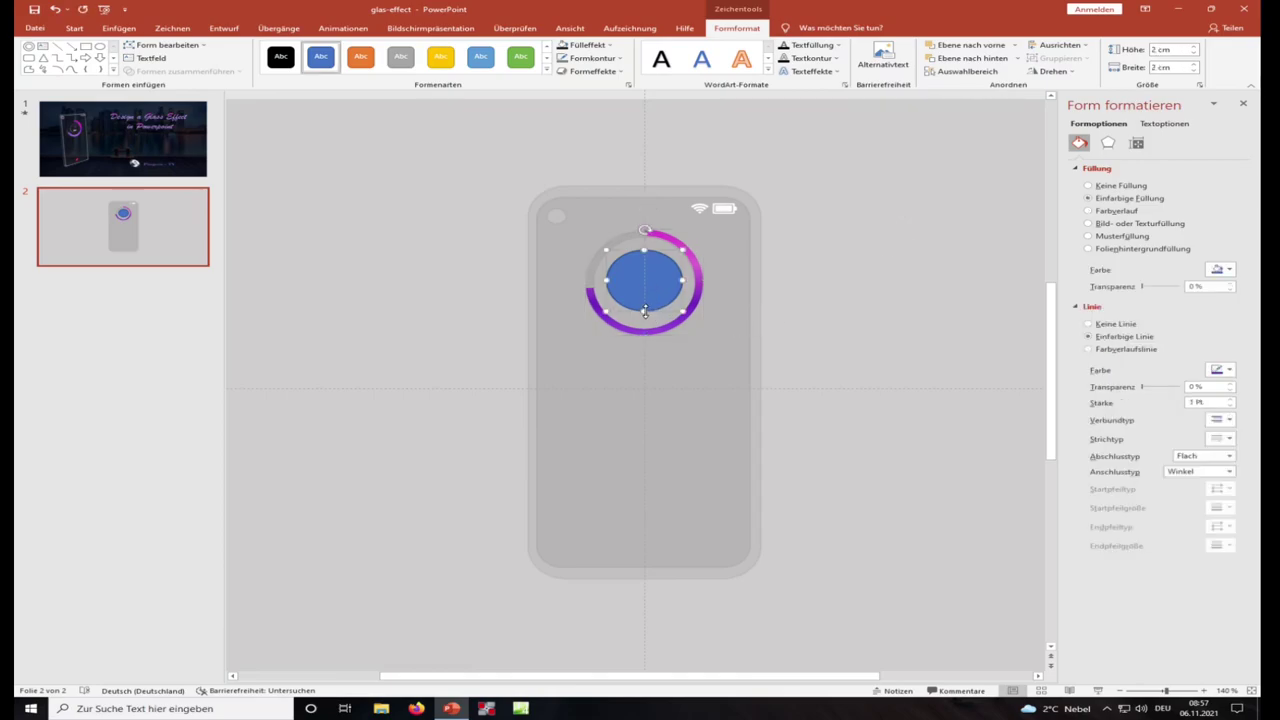
drag(648, 284, 644, 316)
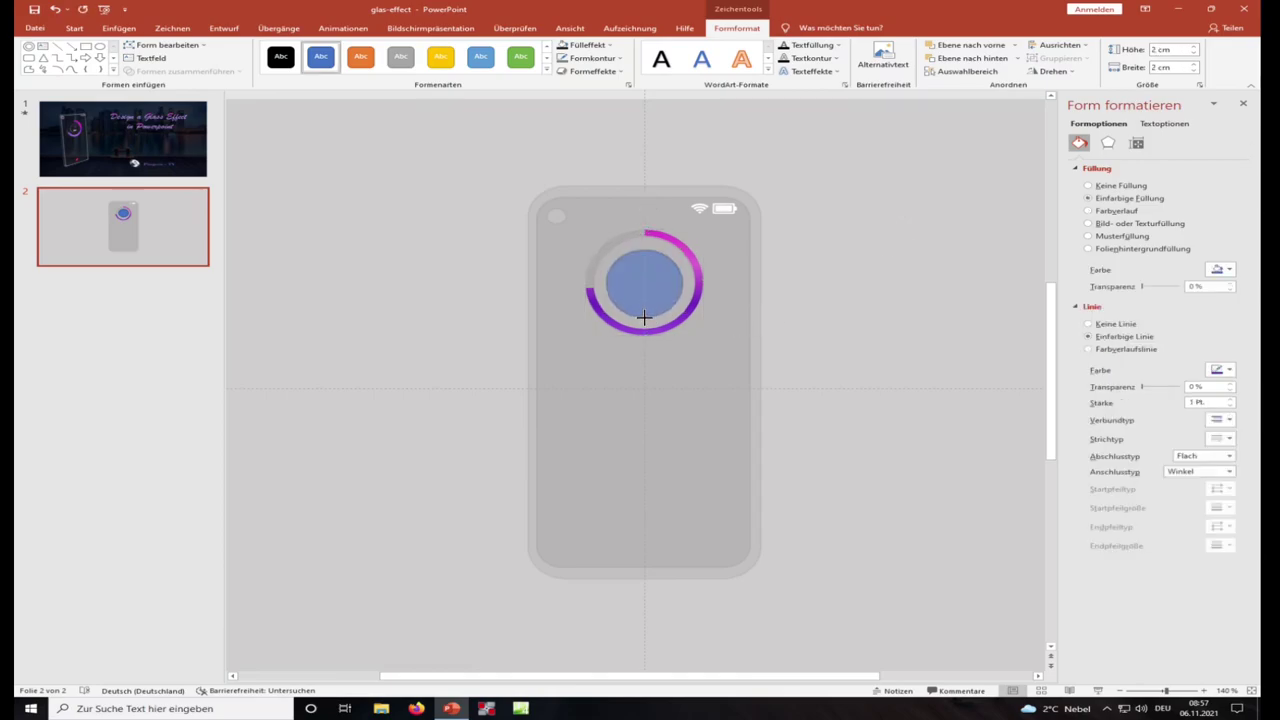
drag(645, 250, 640, 244)
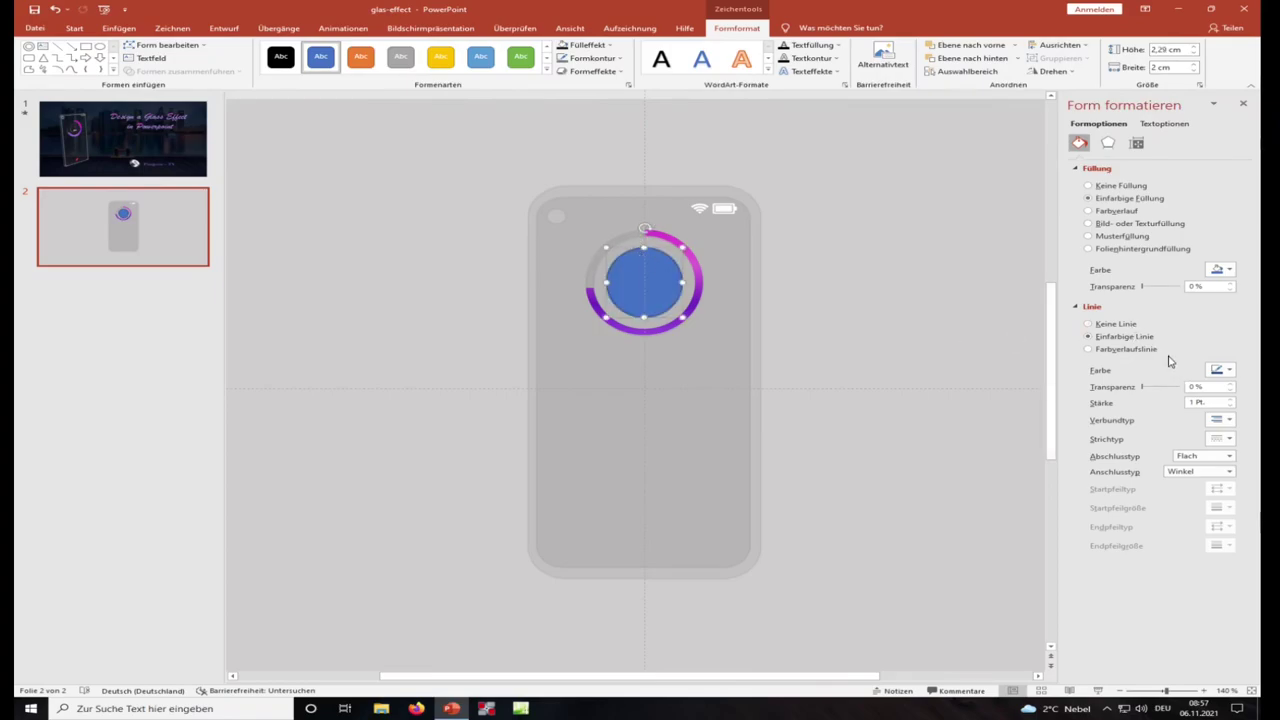
Step: Fill the inner circle black with 83% outline and 92% fill transparency
click(562, 45)
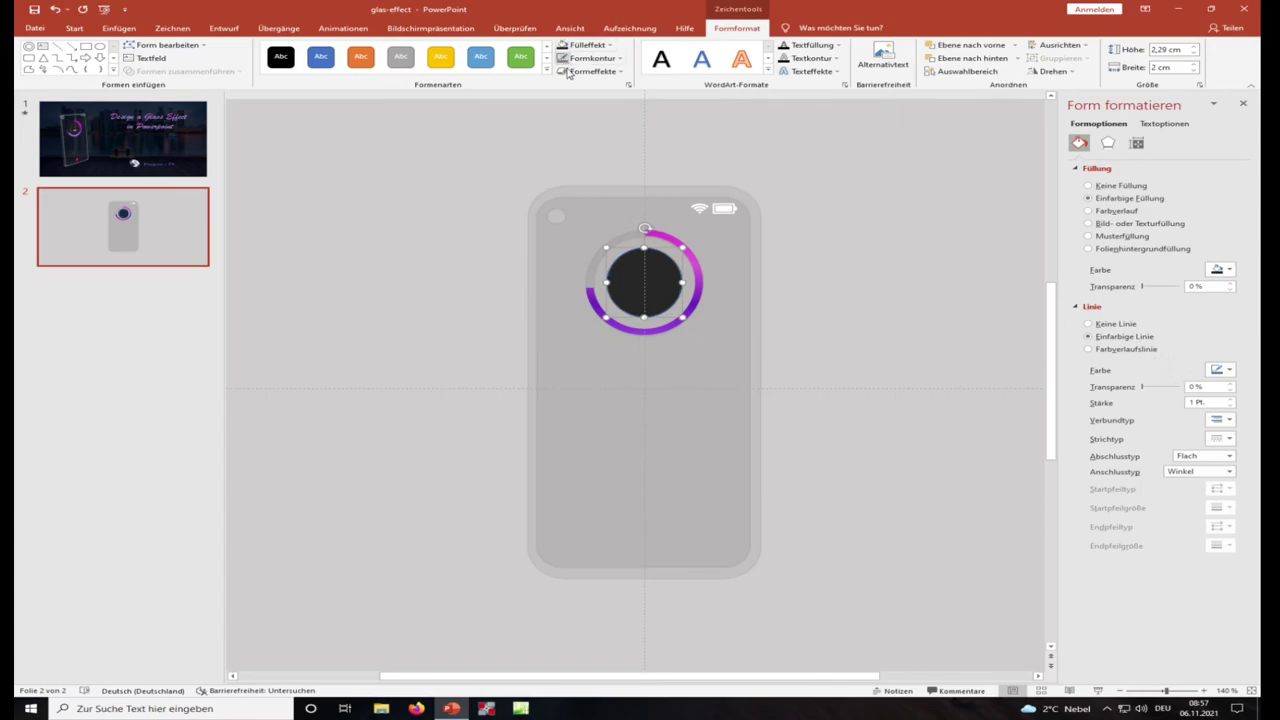
drag(1142, 389, 1160, 389)
drag(1174, 389, 1174, 389)
drag(1146, 291, 1178, 295)
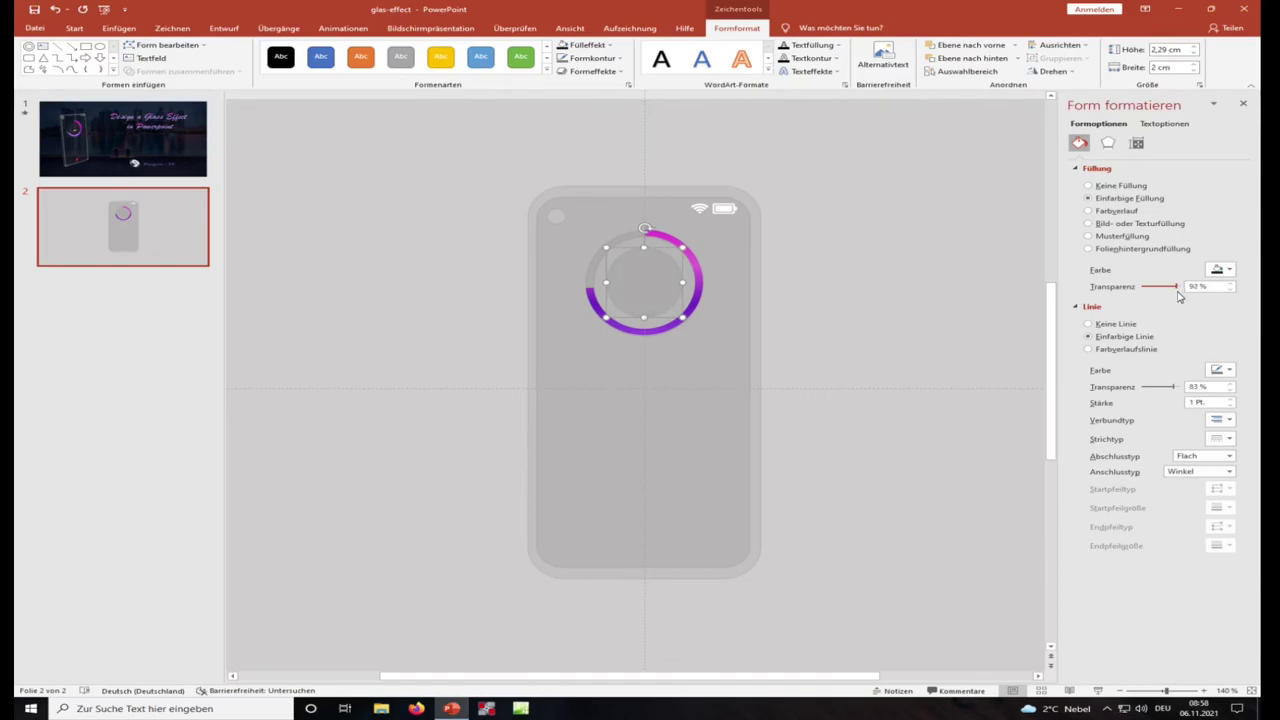
Step: Add a '7:42' text box and move it into the ring's centre
click(846, 322)
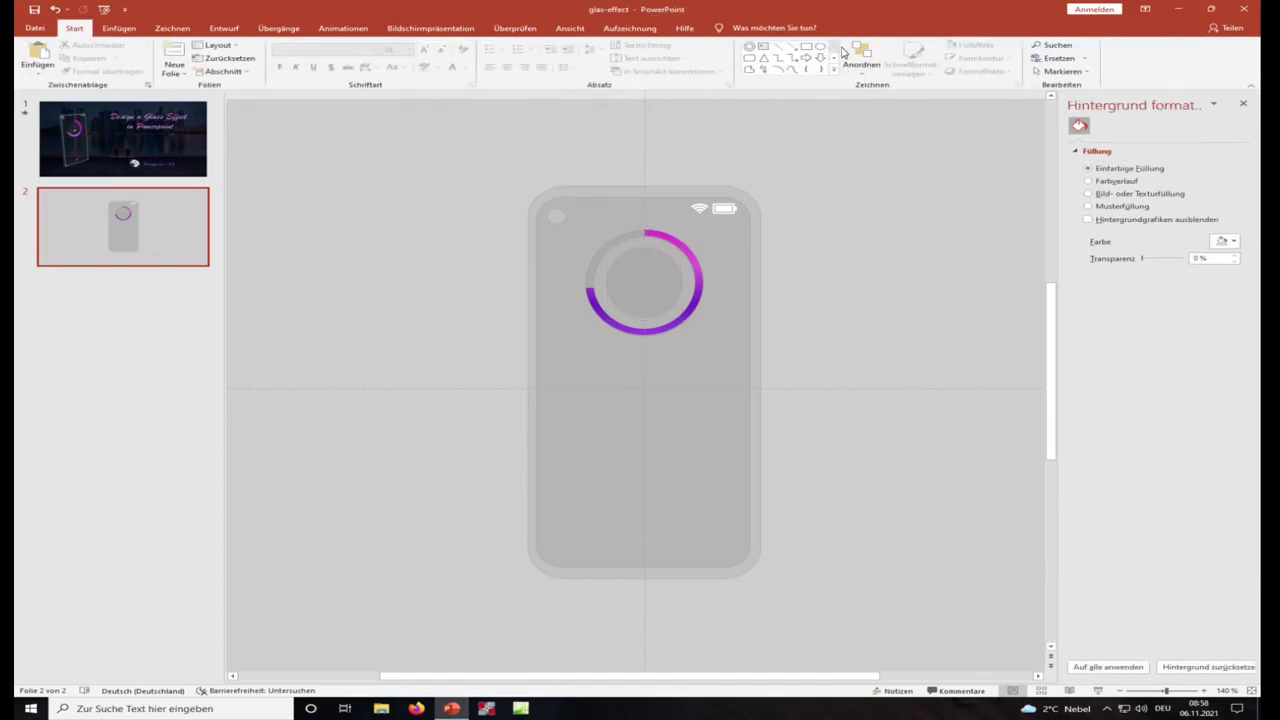
click(766, 46)
click(843, 194)
text(7)
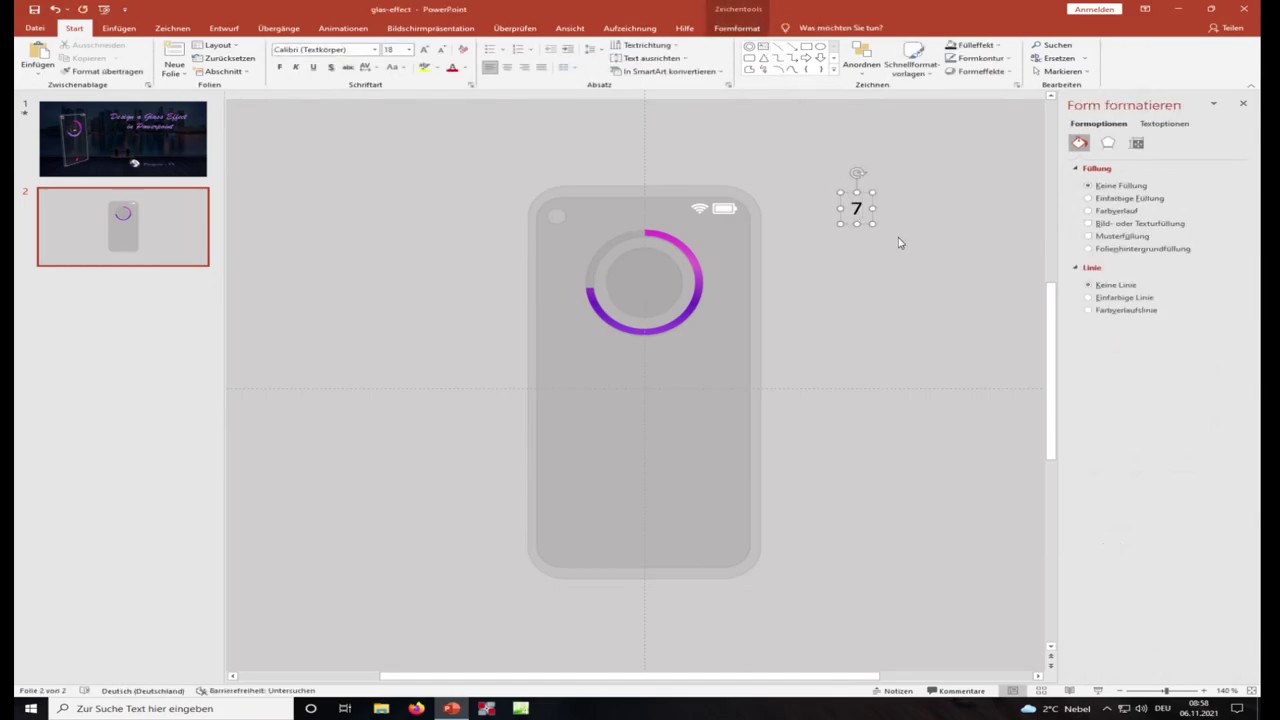
text(:42)
drag(886, 189, 658, 257)
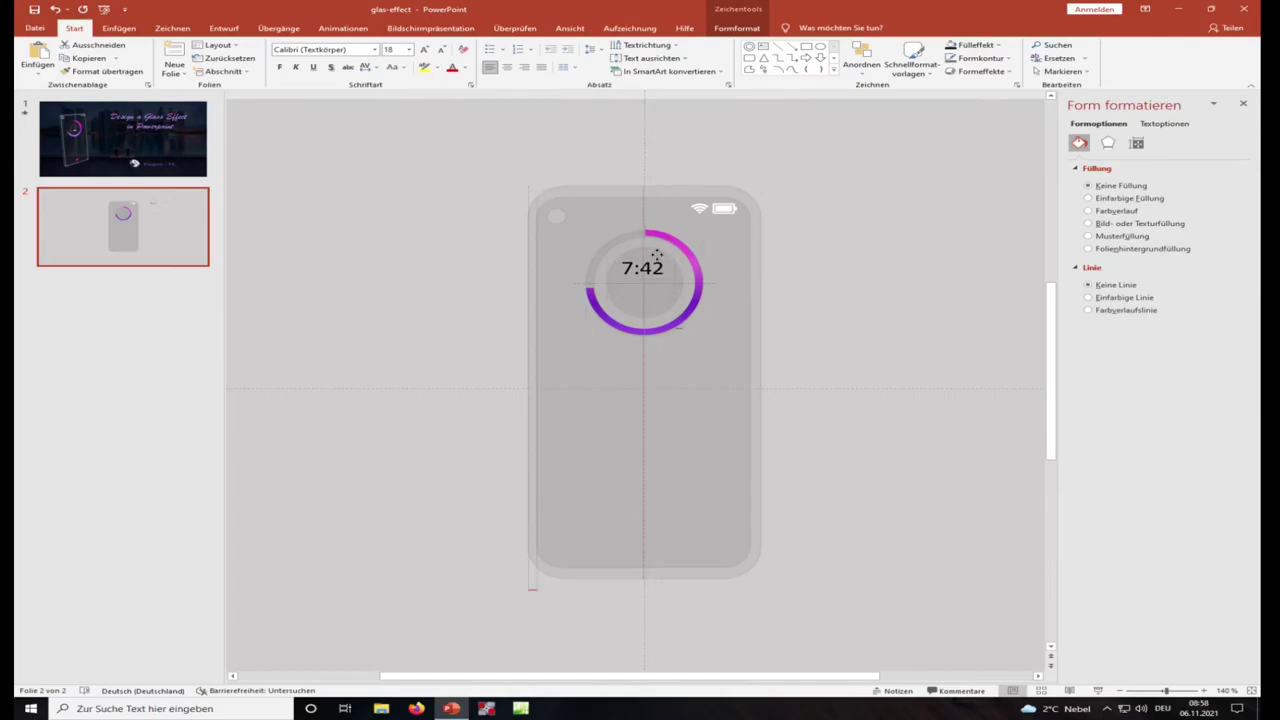
Step: Centre the 7:42 text horizontally and give it a gradient text fill
click(737, 28)
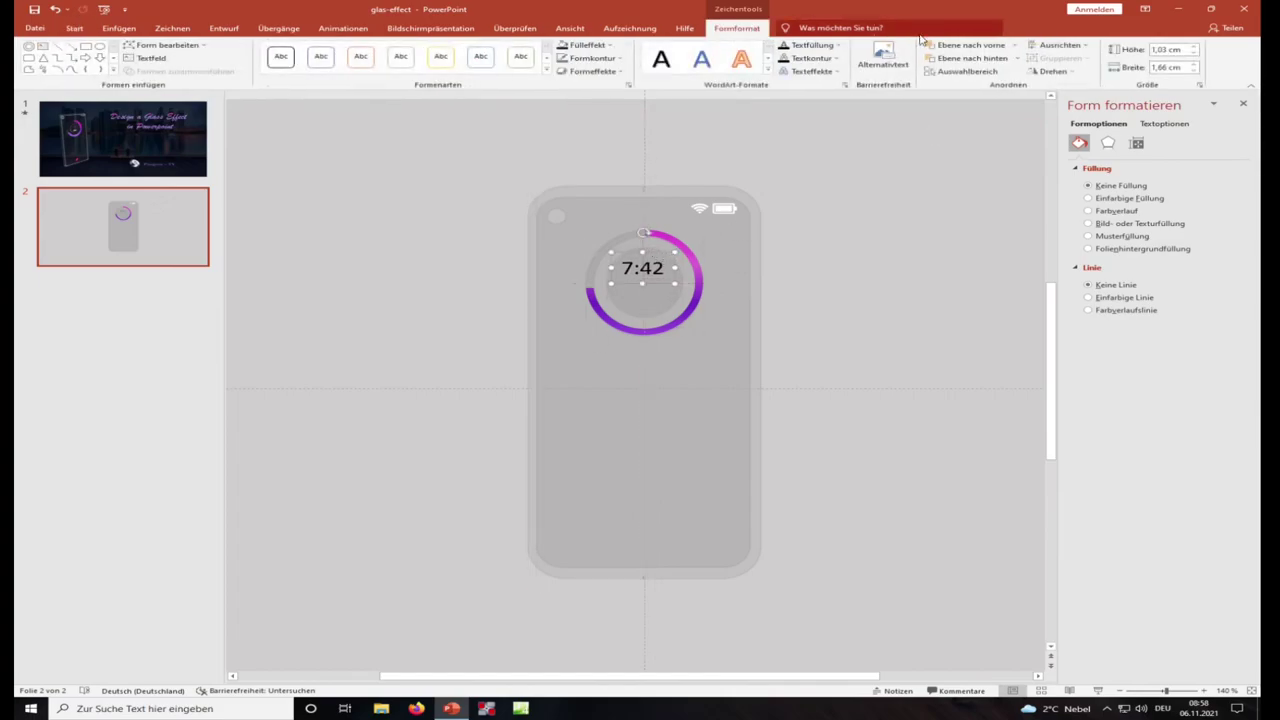
click(1058, 45)
click(1058, 73)
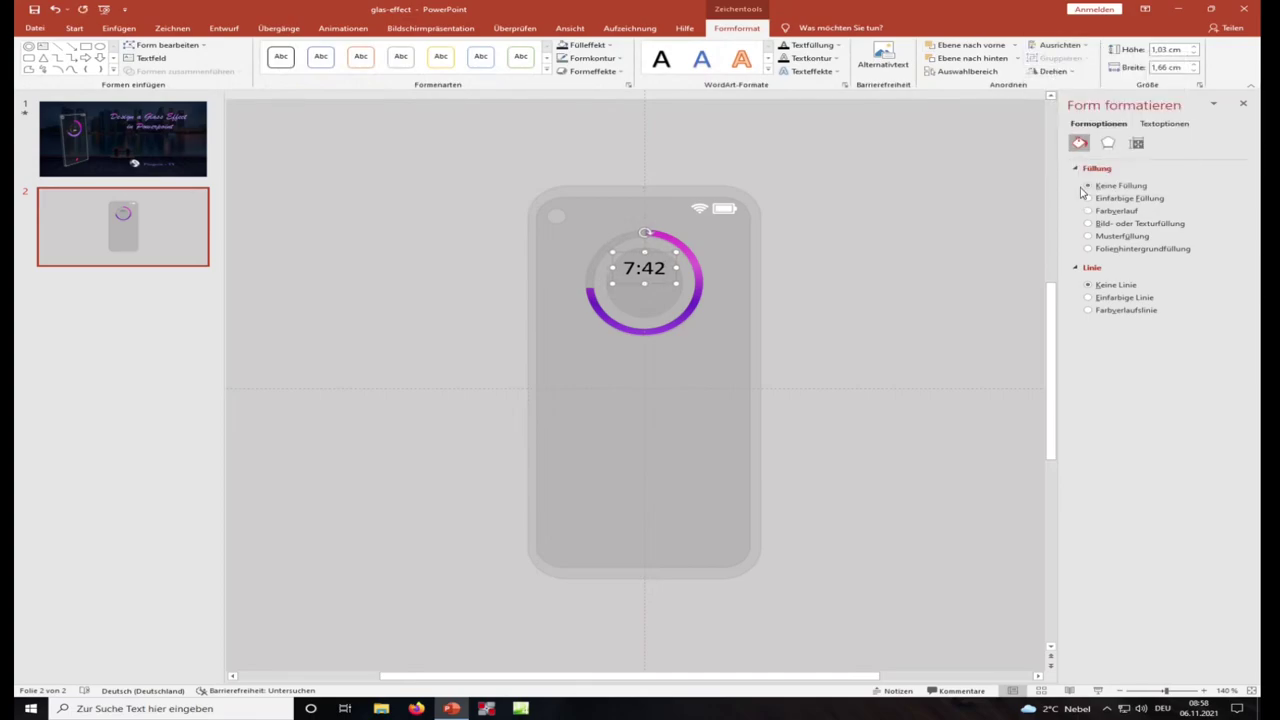
click(1164, 123)
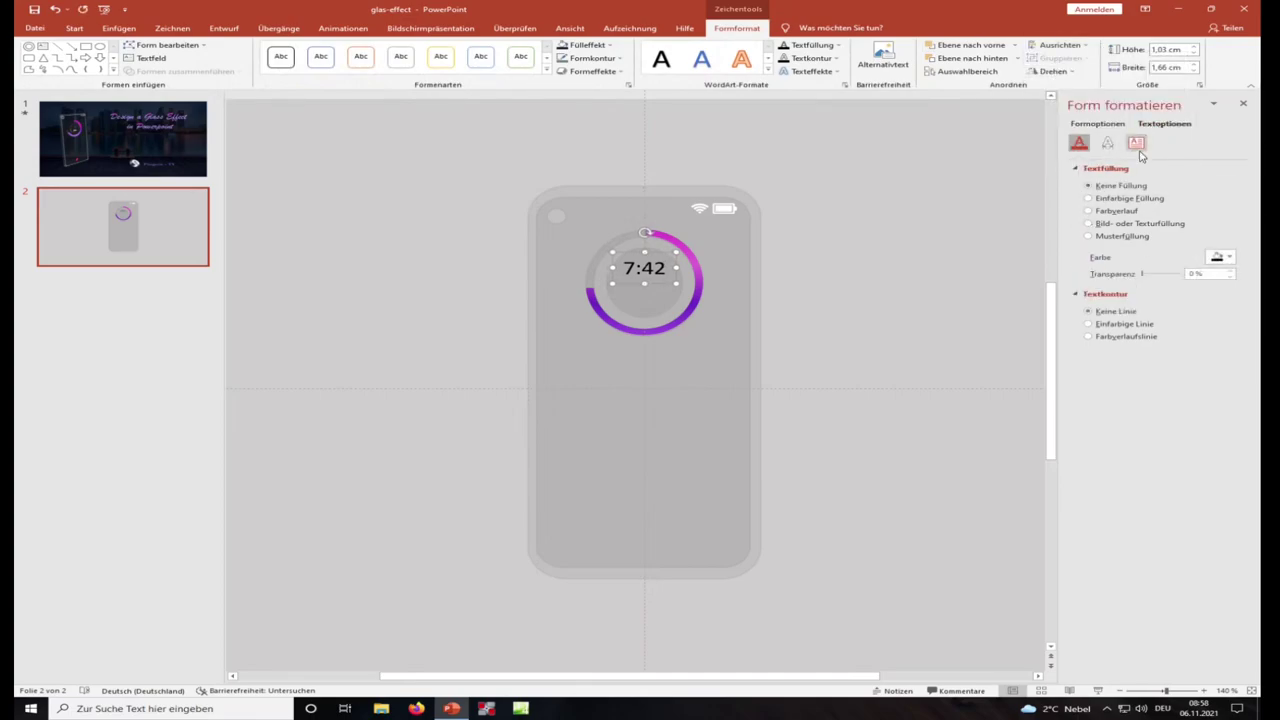
click(1088, 211)
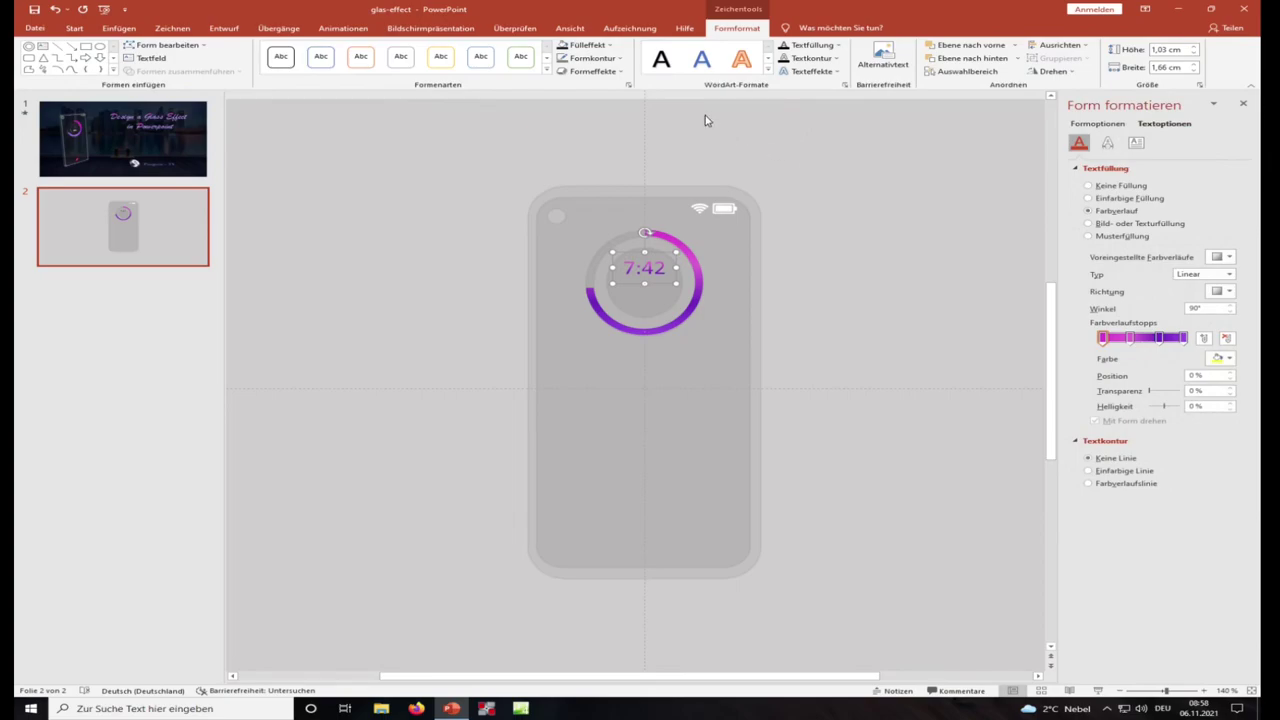
Step: Insert a new text box to the right of the phone
click(110, 28)
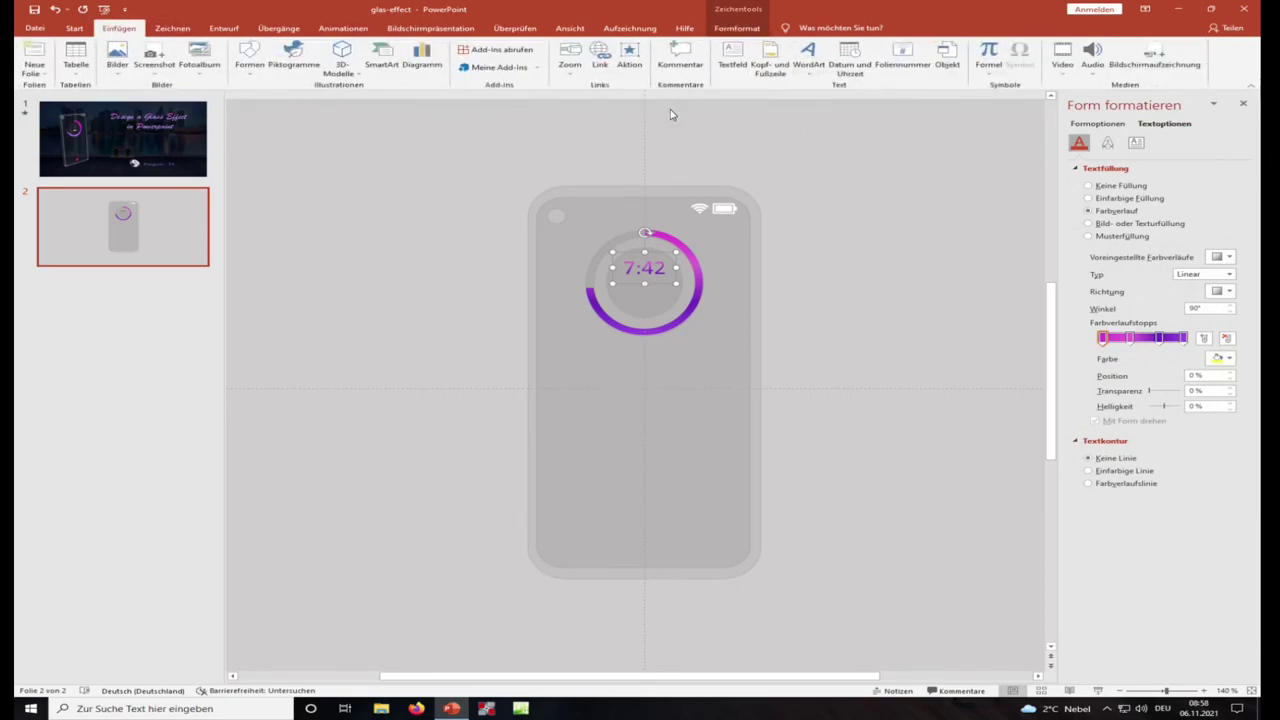
click(728, 68)
click(863, 224)
Step: Type '2022' and centre it horizontally beneath 7:42 in the ring
text(2022)
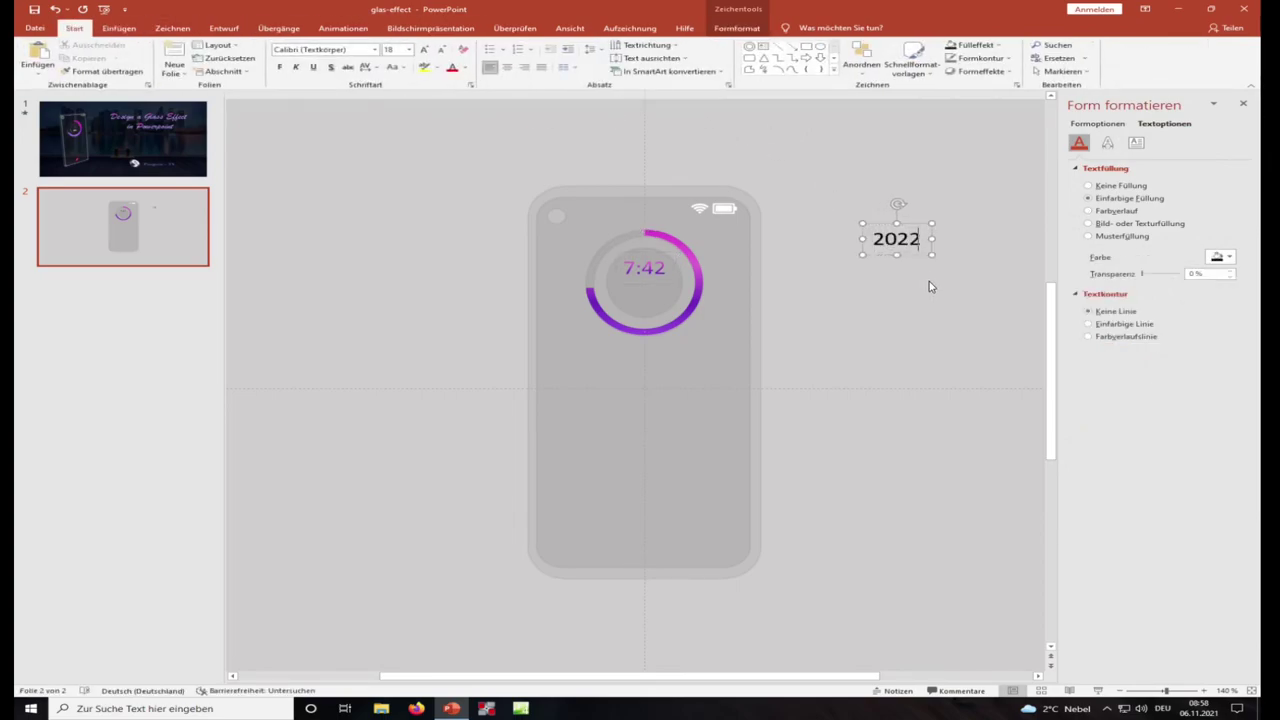
drag(921, 225, 663, 280)
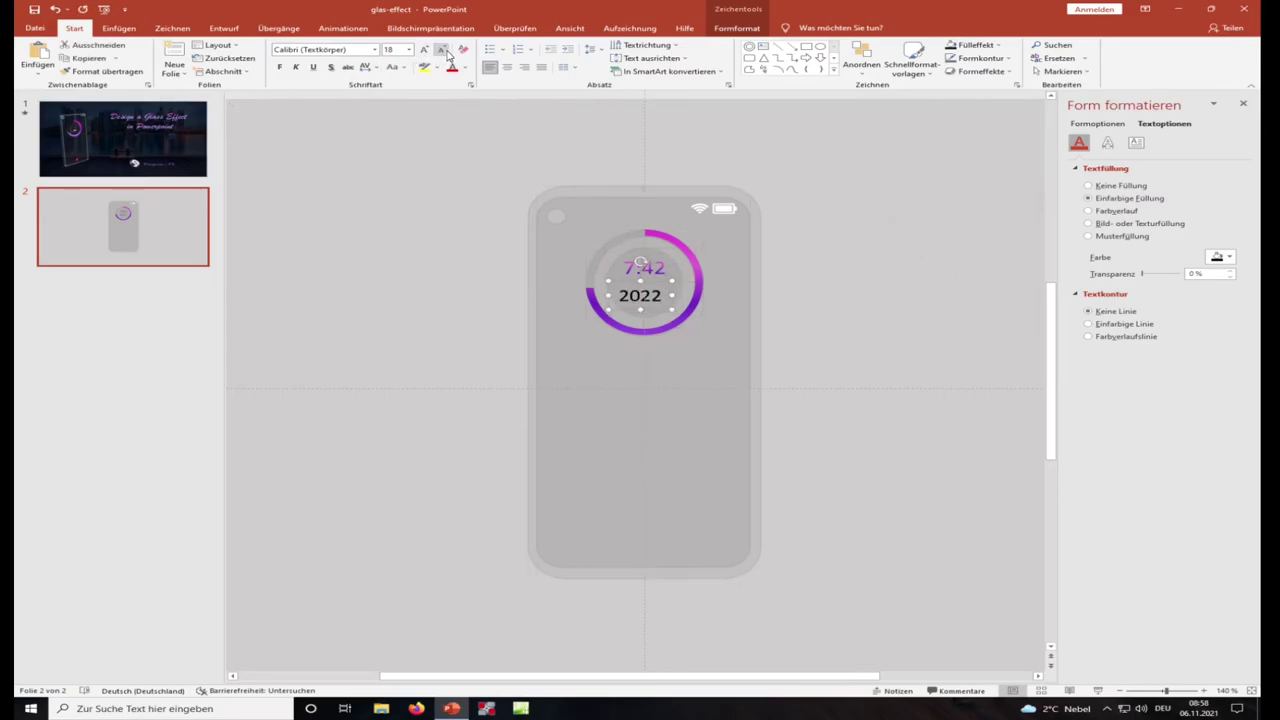
click(737, 28)
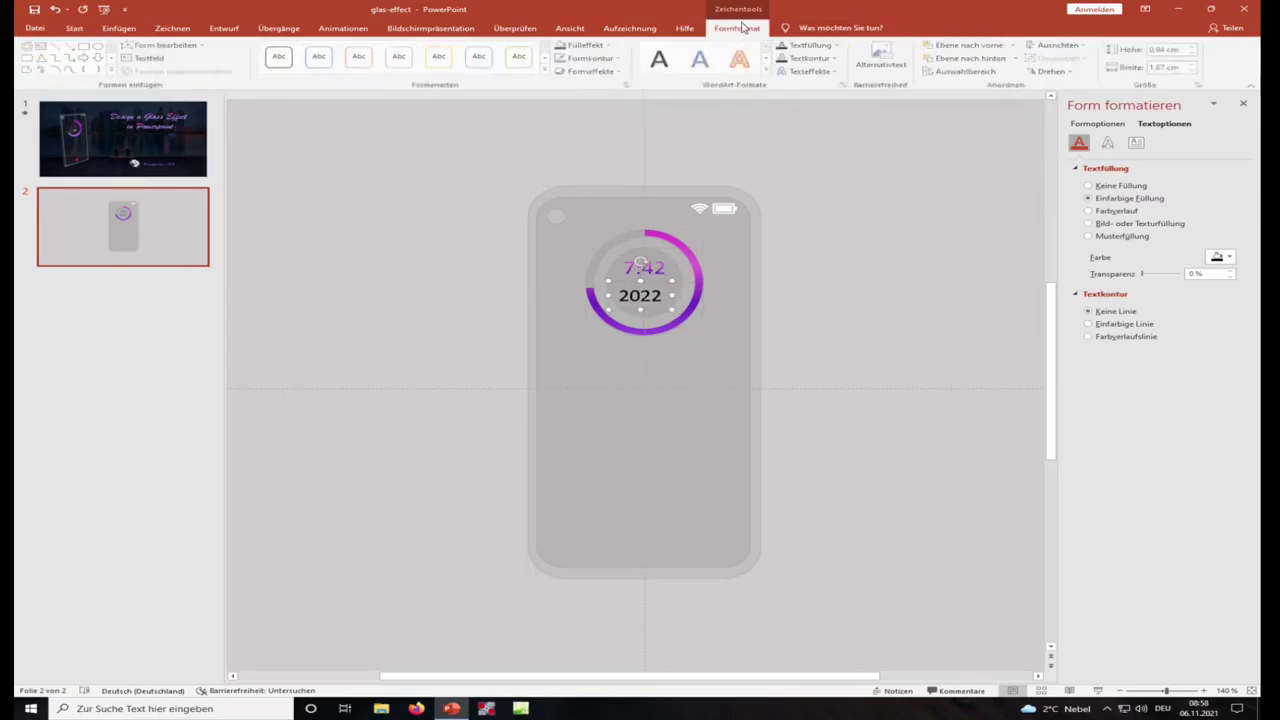
click(1090, 50)
click(1075, 88)
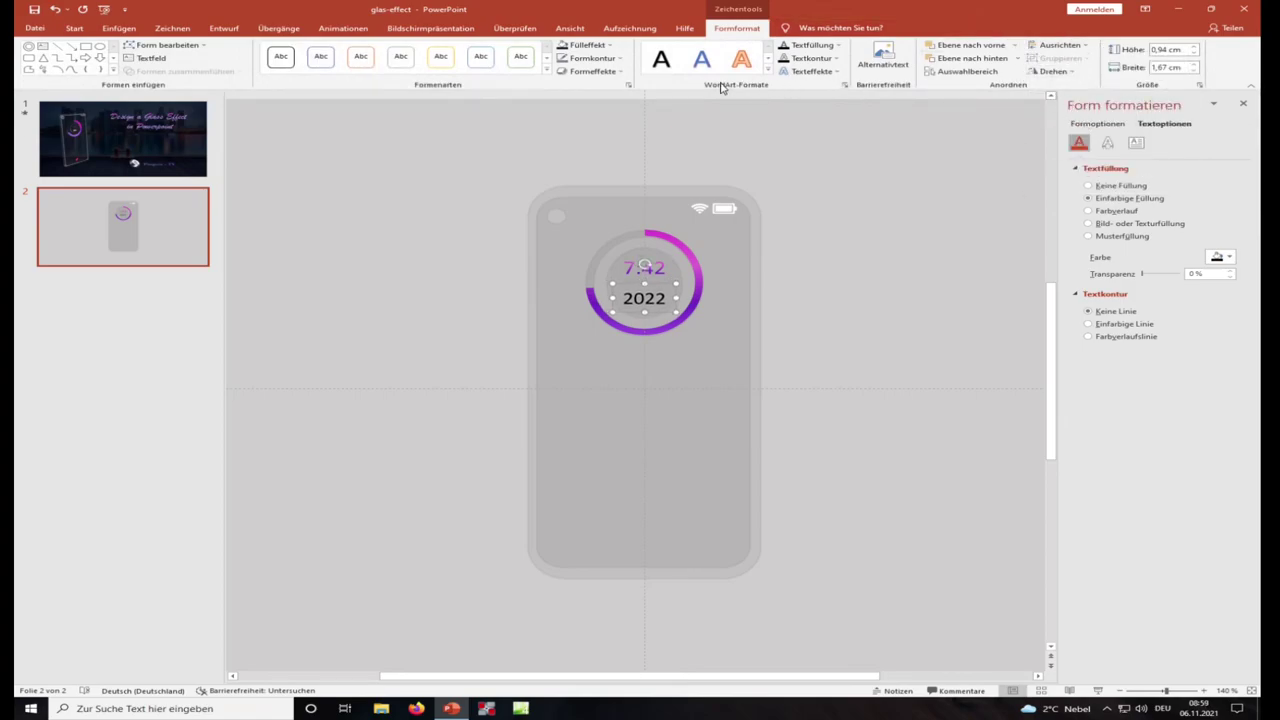
Step: Set the 2022 text colour to white
click(1217, 257)
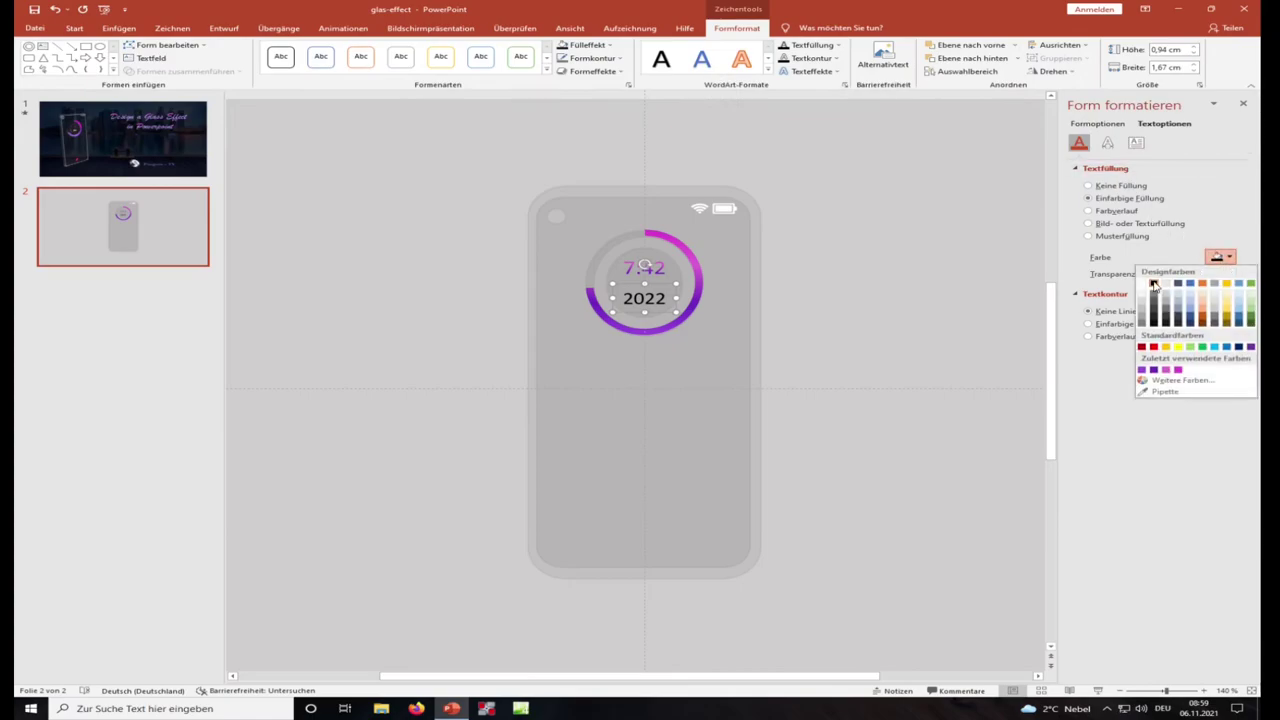
click(1154, 284)
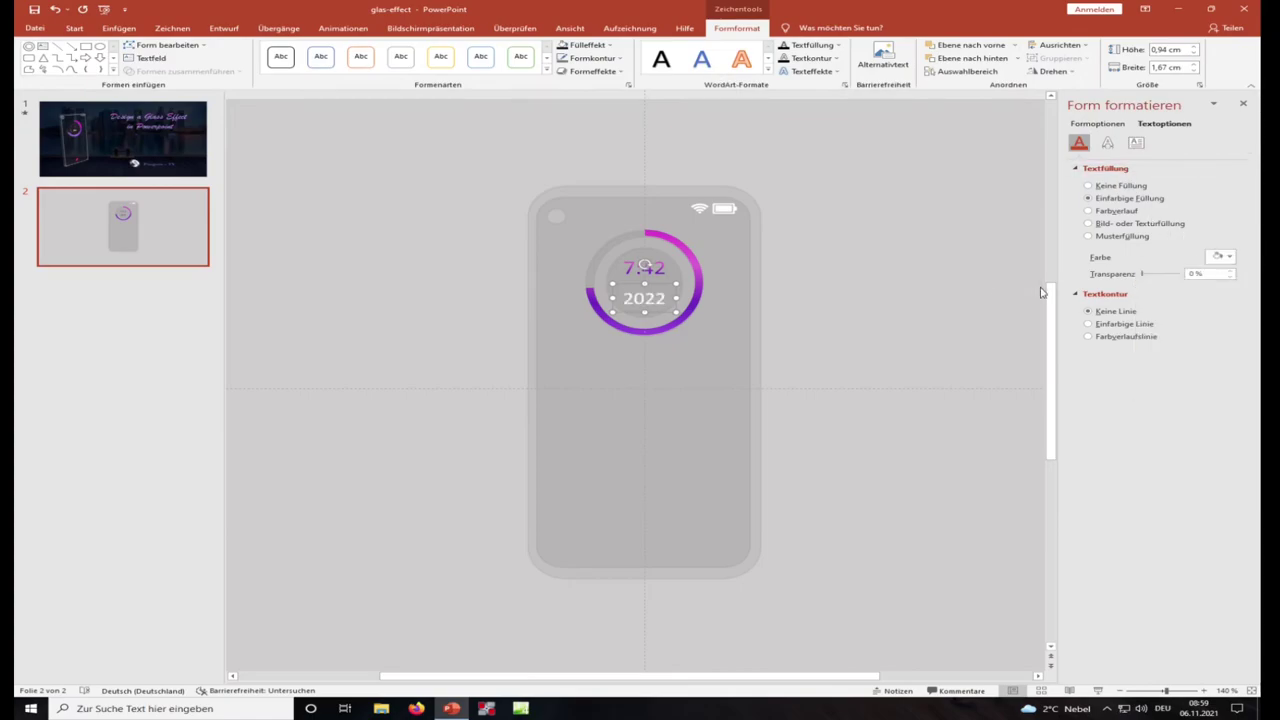
click(829, 281)
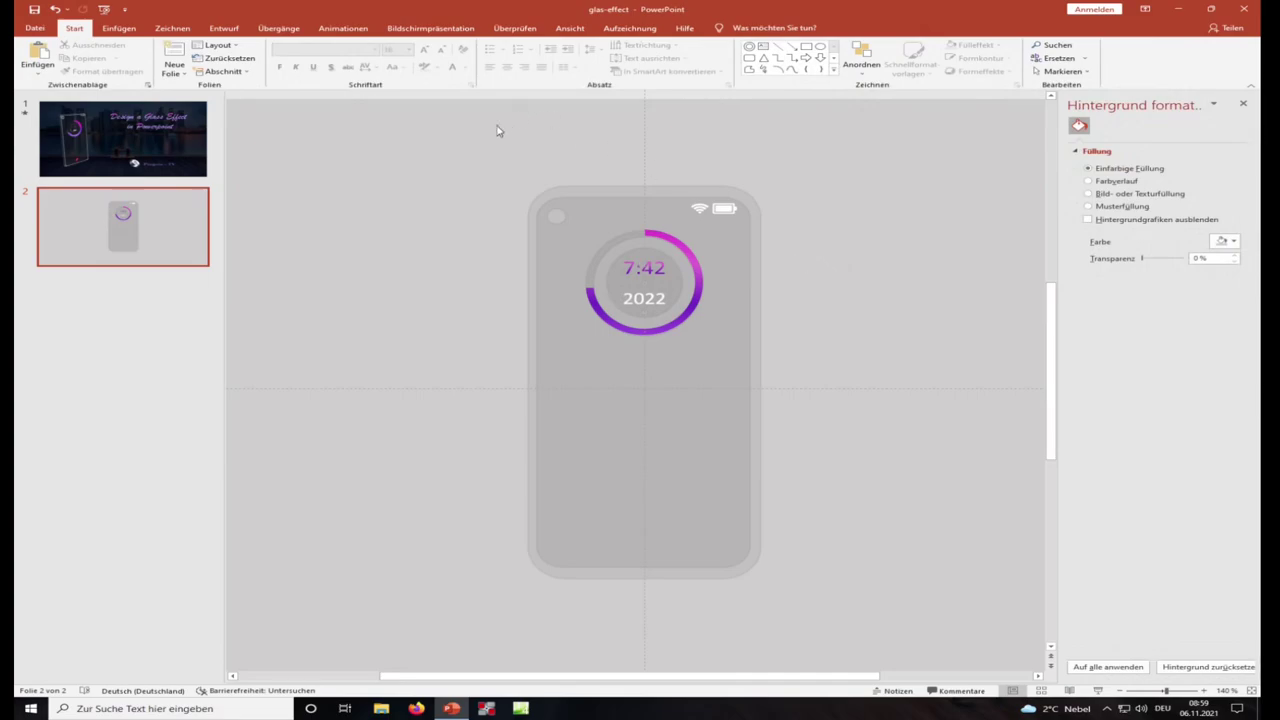
Step: Insert a phone-handset icon found by searching 'tele' in the icon library
click(122, 30)
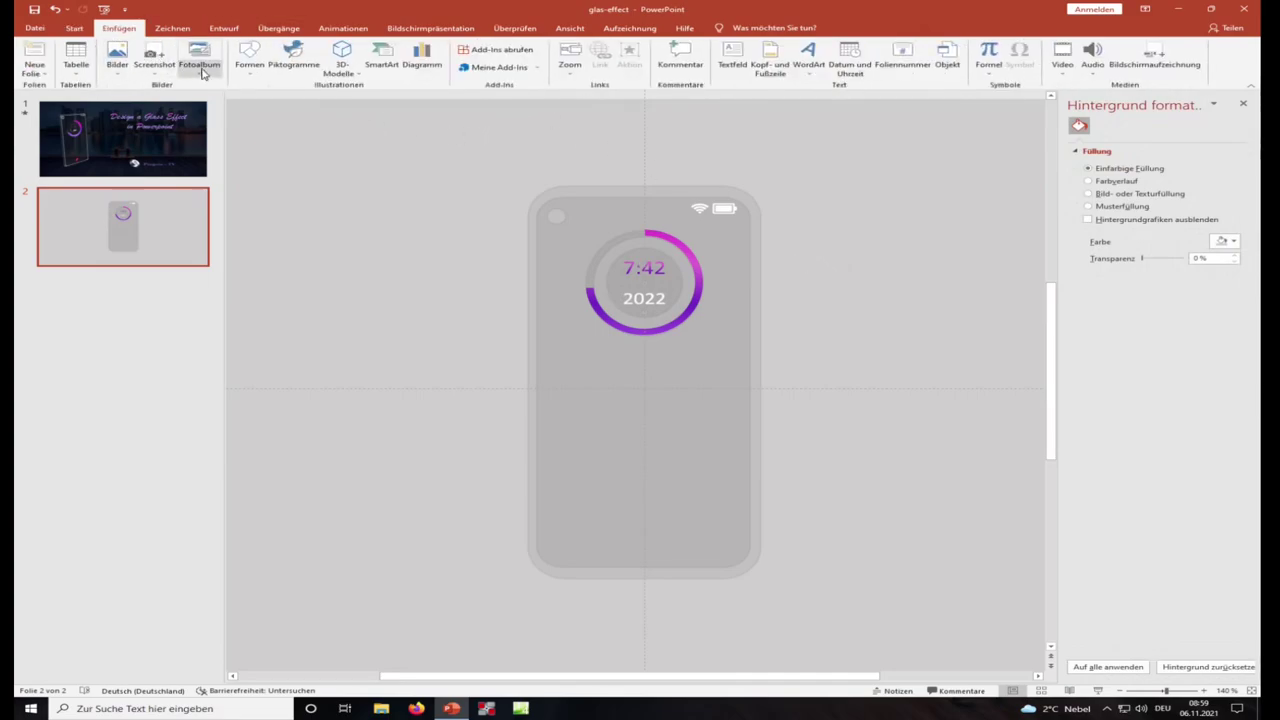
click(283, 68)
text(te)
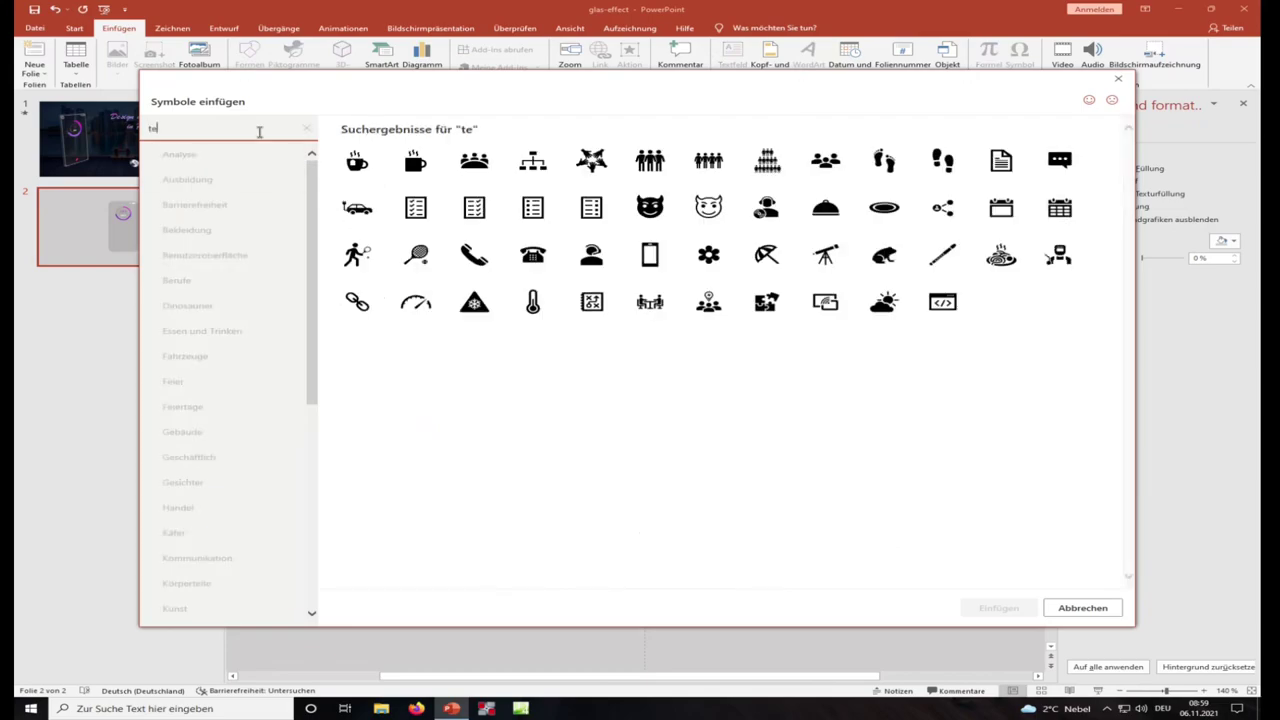
text(leffo)
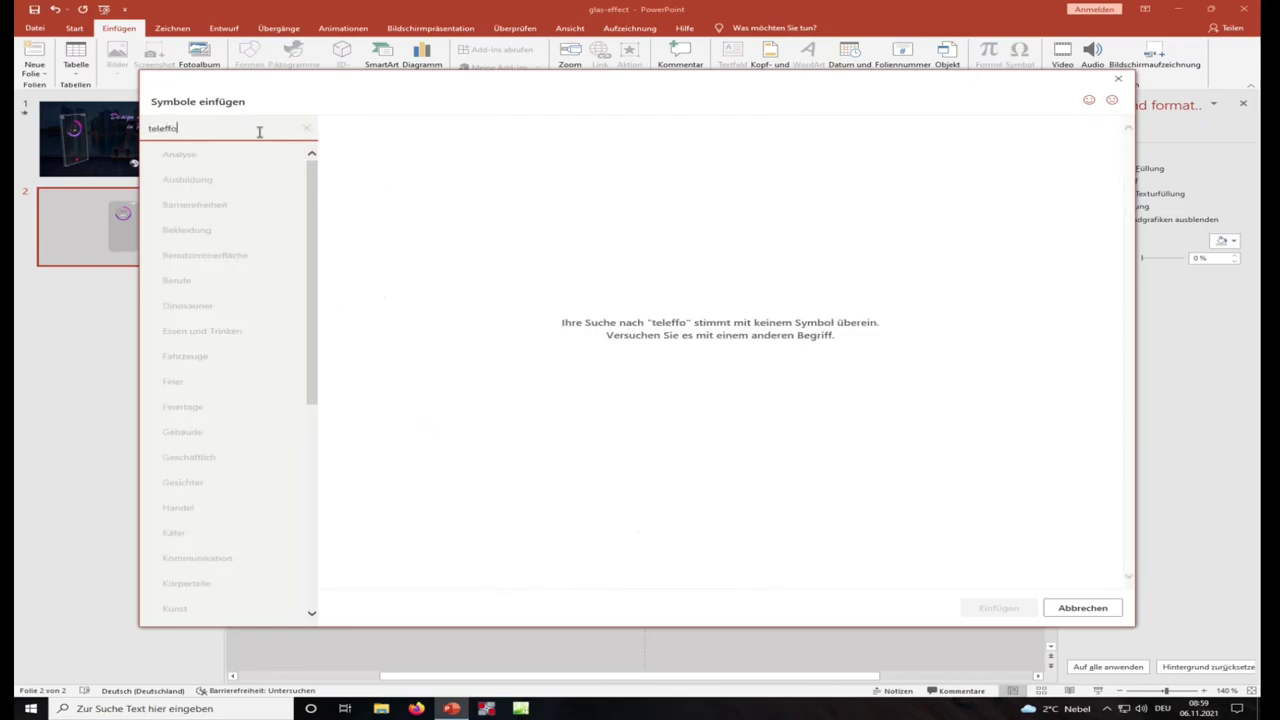
key(BackSpace)
key(BackSpace)
key(BackSpace)
click(357, 160)
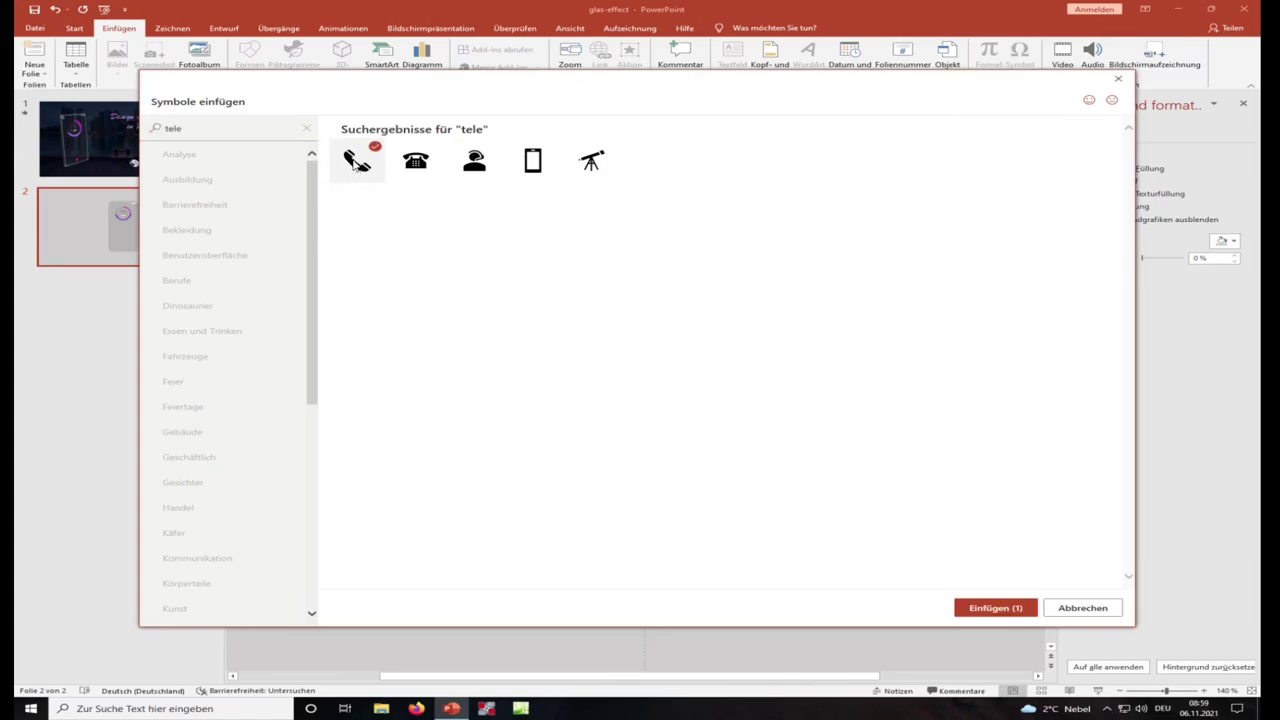
click(998, 608)
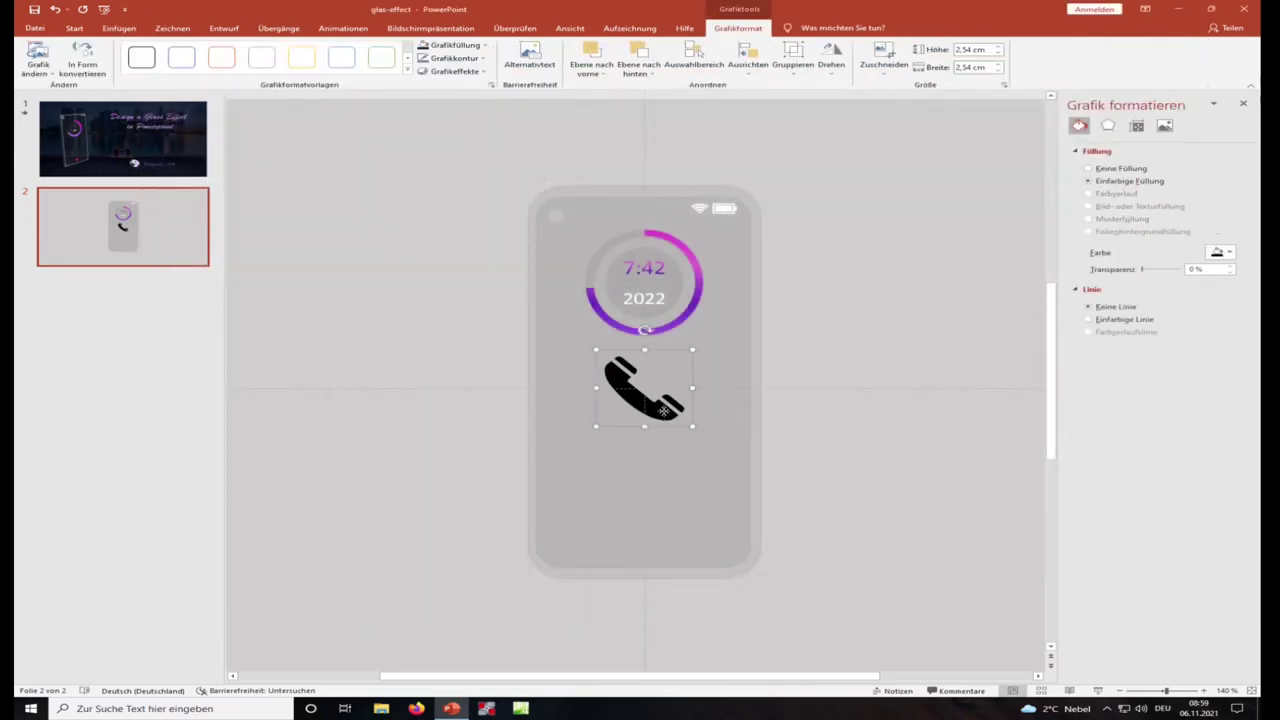
Step: Move the phone icon lower, shrink it to about 0.48 cm, and tilt it
drag(663, 412, 657, 504)
mouse_move(591, 441)
mouse_down()
mouse_move(667, 500)
mouse_move(817, 538)
mouse_up()
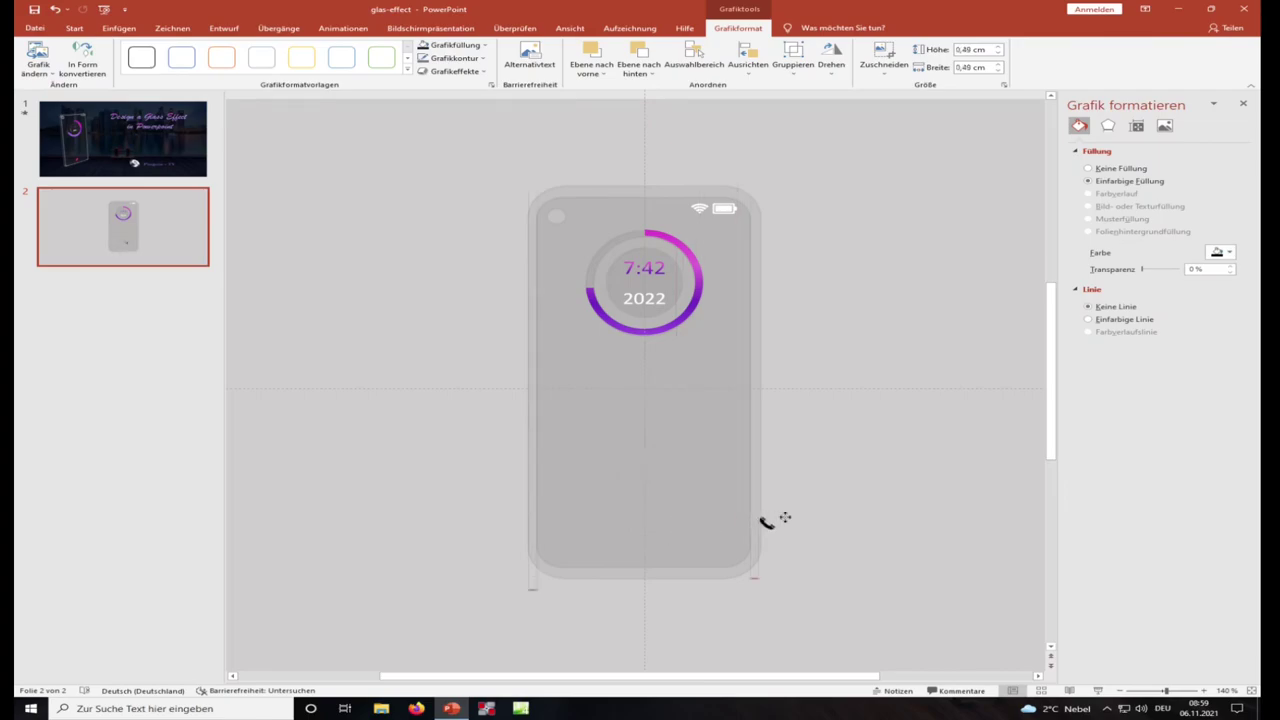
drag(815, 481, 845, 513)
click(876, 452)
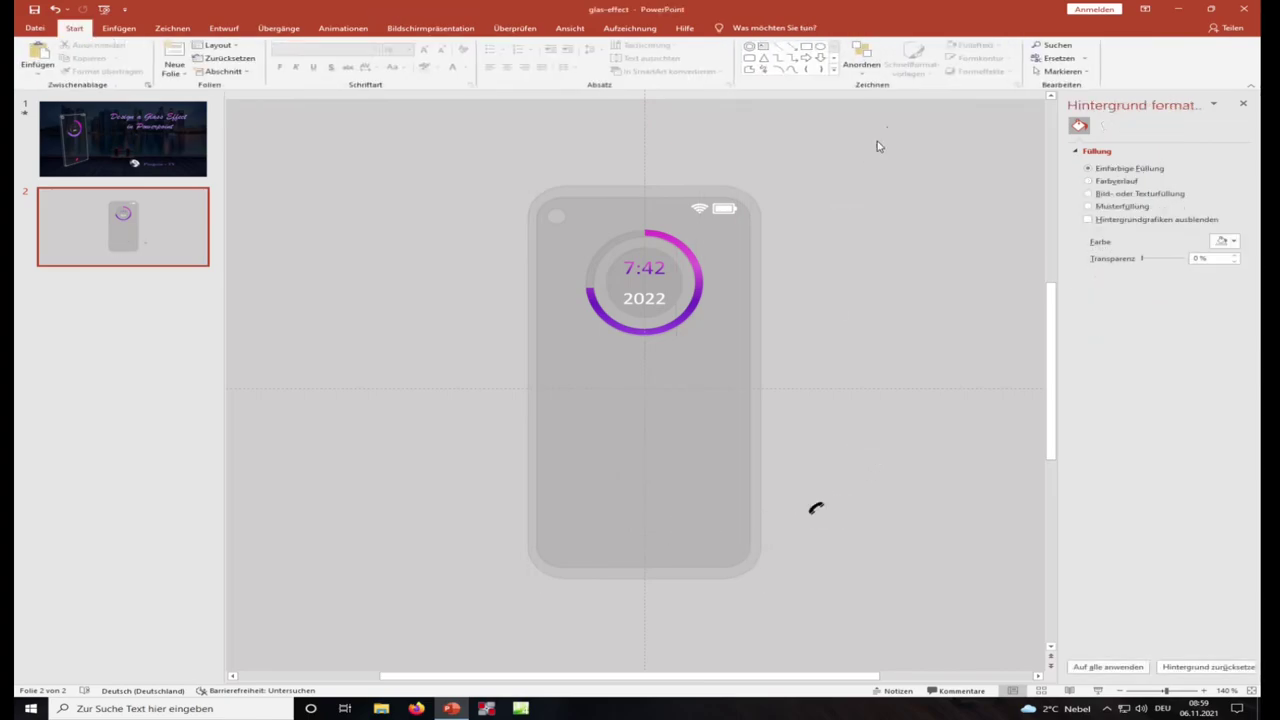
click(820, 46)
Step: Draw a circle behind the handset icon with no outline and a red fill at 69% transparency
drag(802, 494, 830, 520)
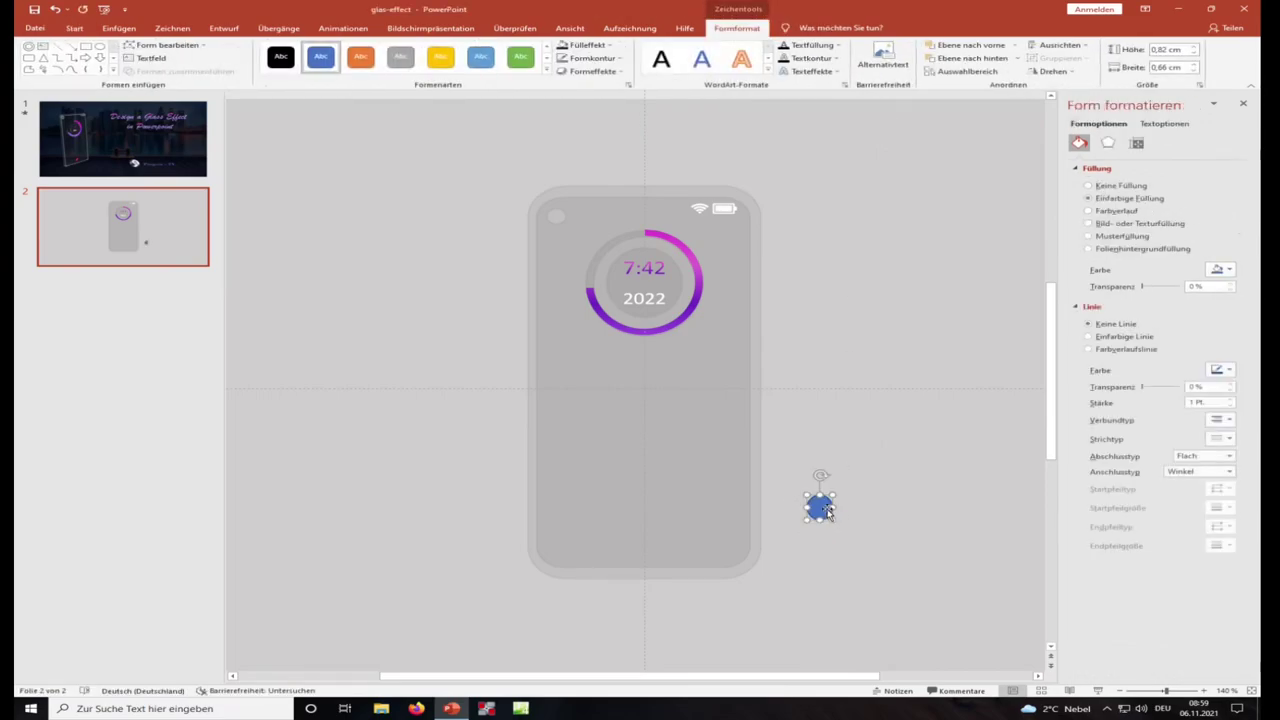
right_click(817, 512)
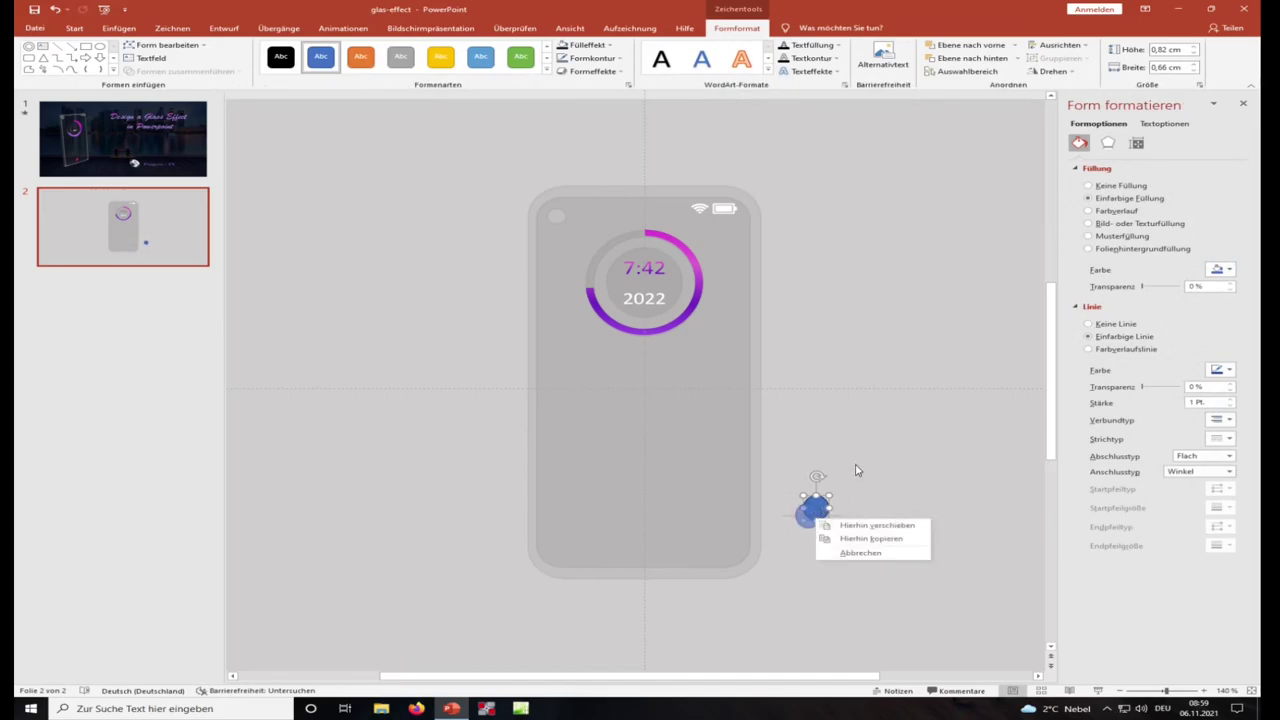
click(885, 552)
right_click(820, 511)
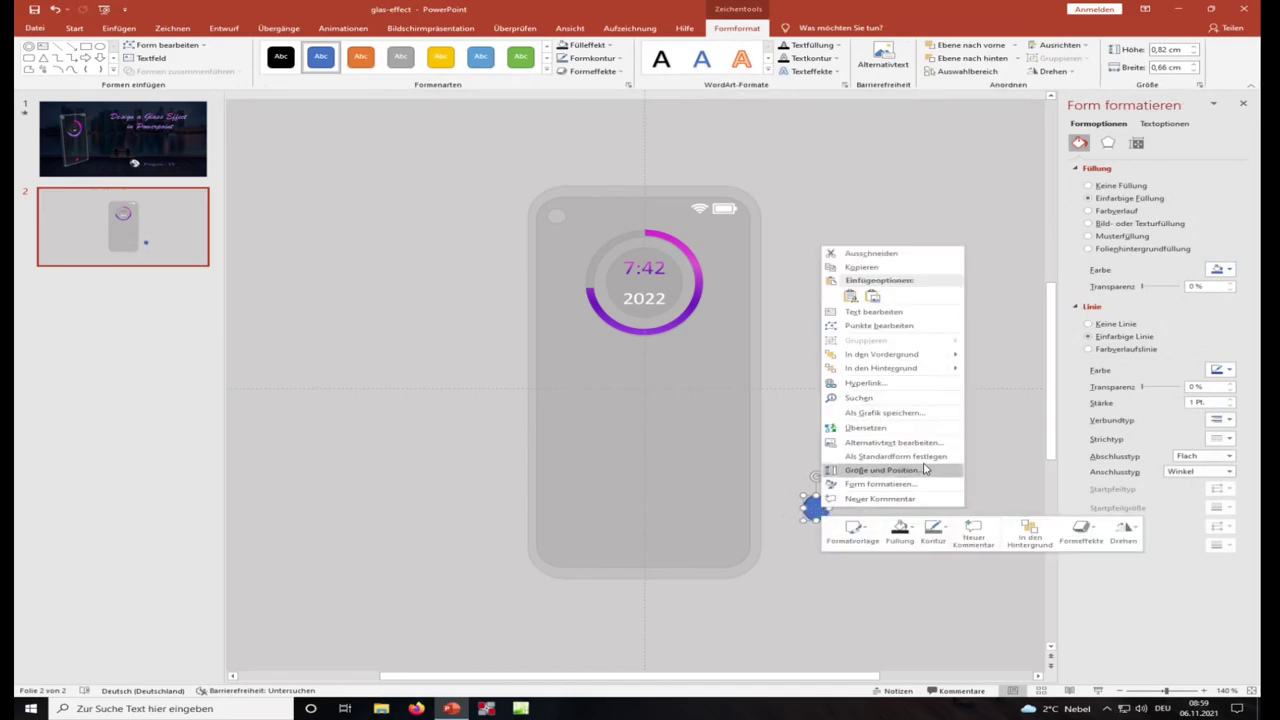
click(978, 382)
click(1110, 324)
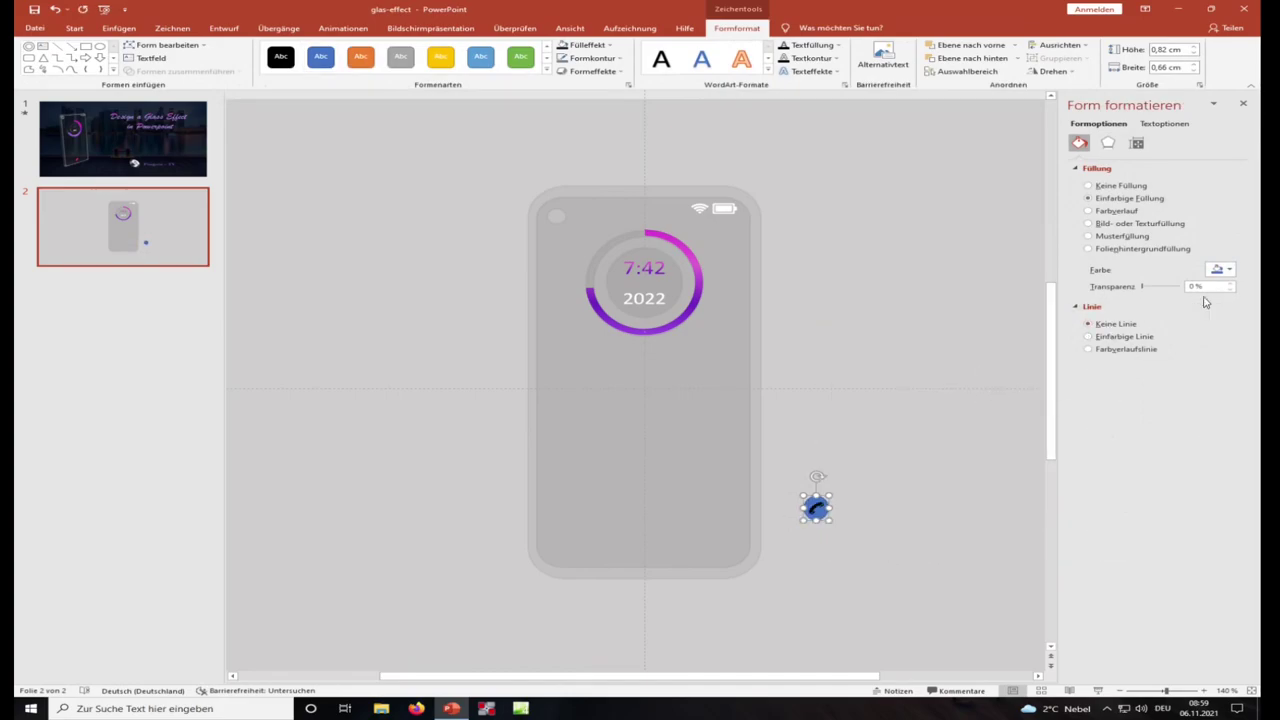
click(1219, 271)
click(1153, 360)
drag(1141, 287, 1169, 287)
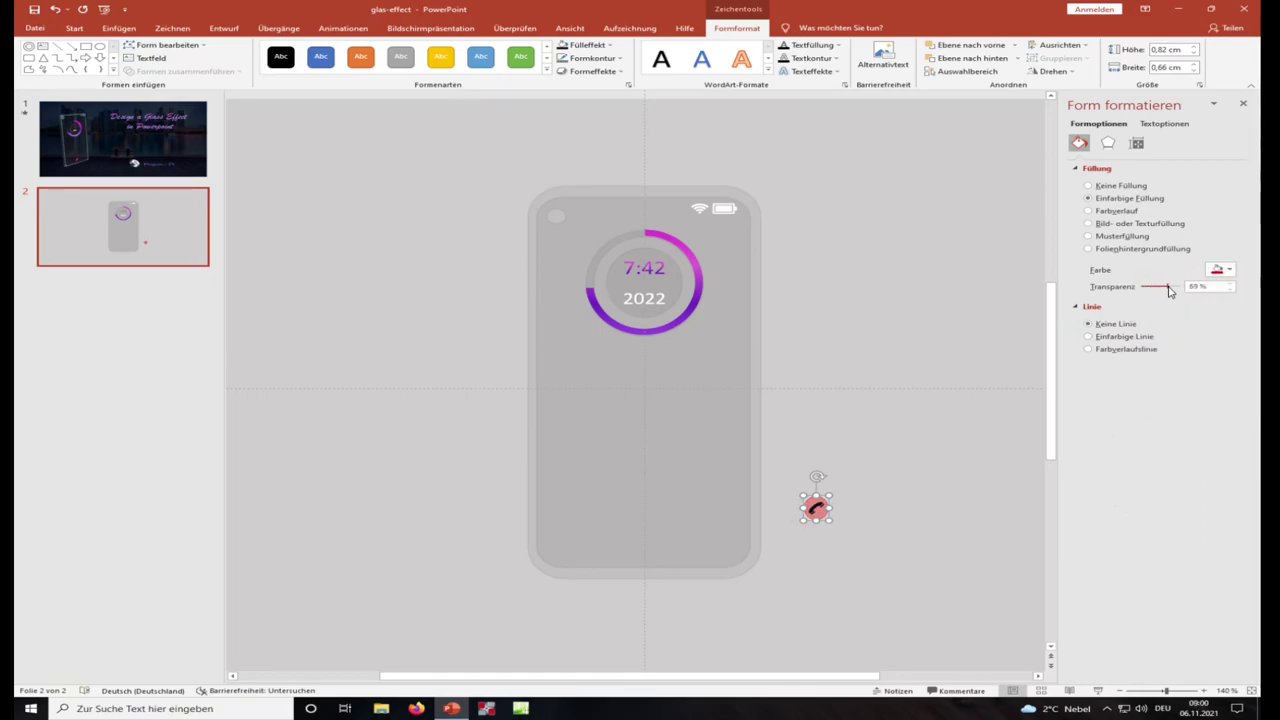
Step: Make the handset icon white and select it with the red circle as the call button
click(816, 510)
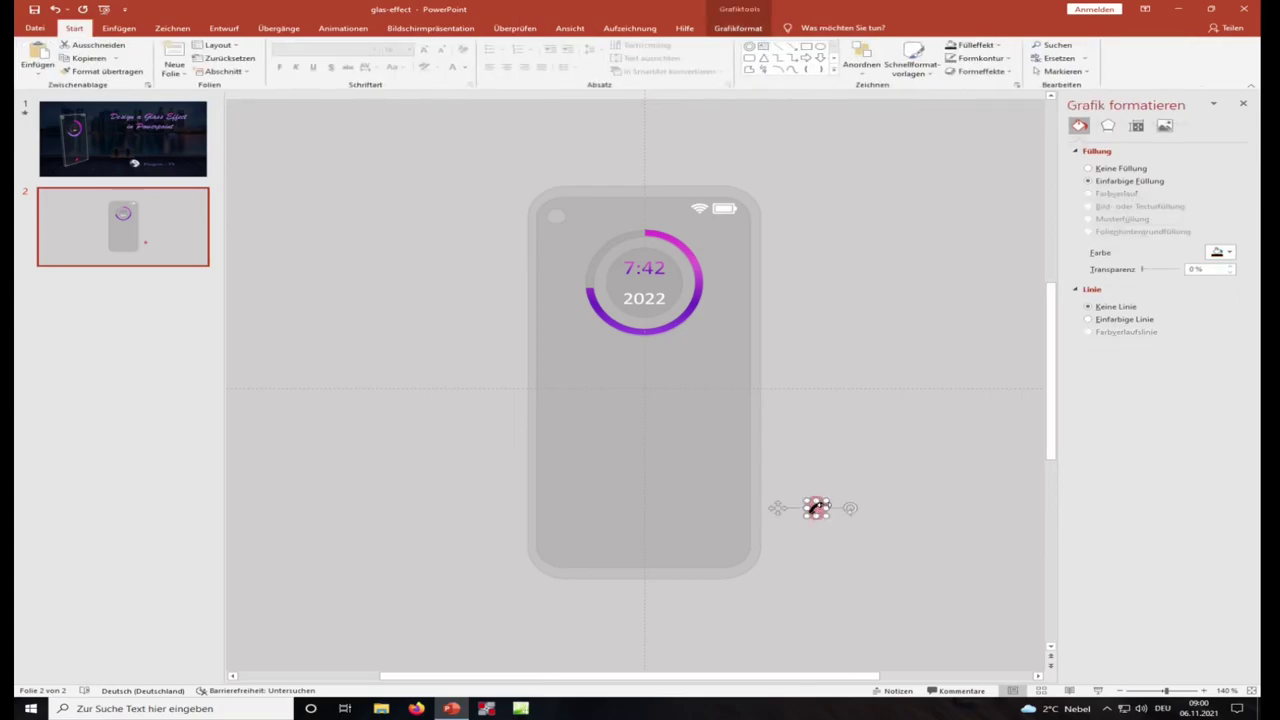
click(1219, 253)
click(1142, 279)
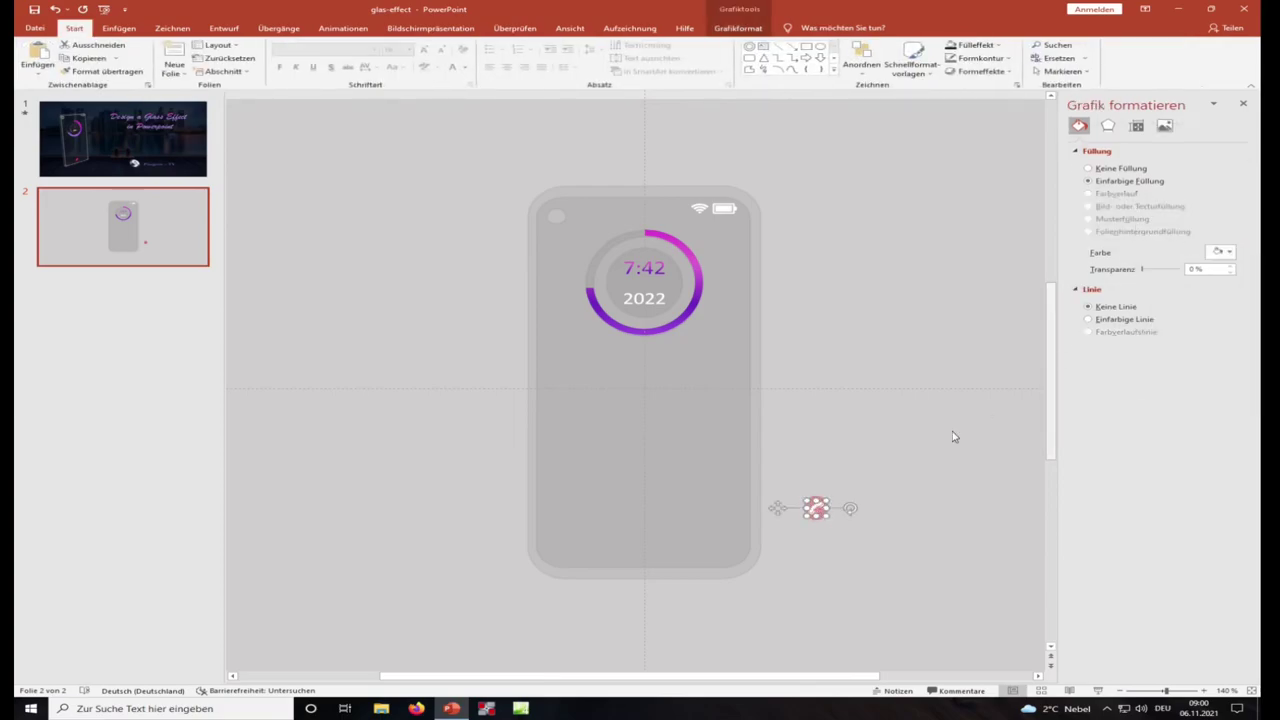
click(871, 486)
mouse_move(872, 474)
mouse_down()
mouse_move(812, 527)
mouse_move(645, 546)
mouse_up()
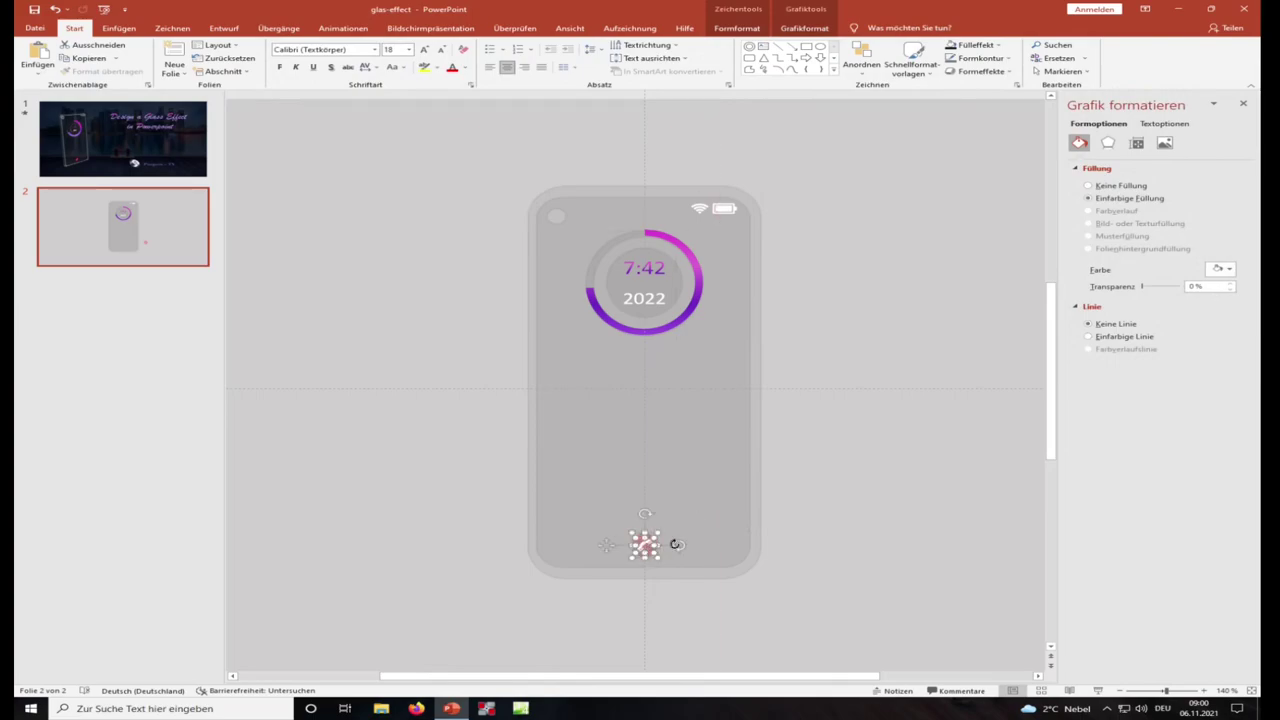
click(904, 489)
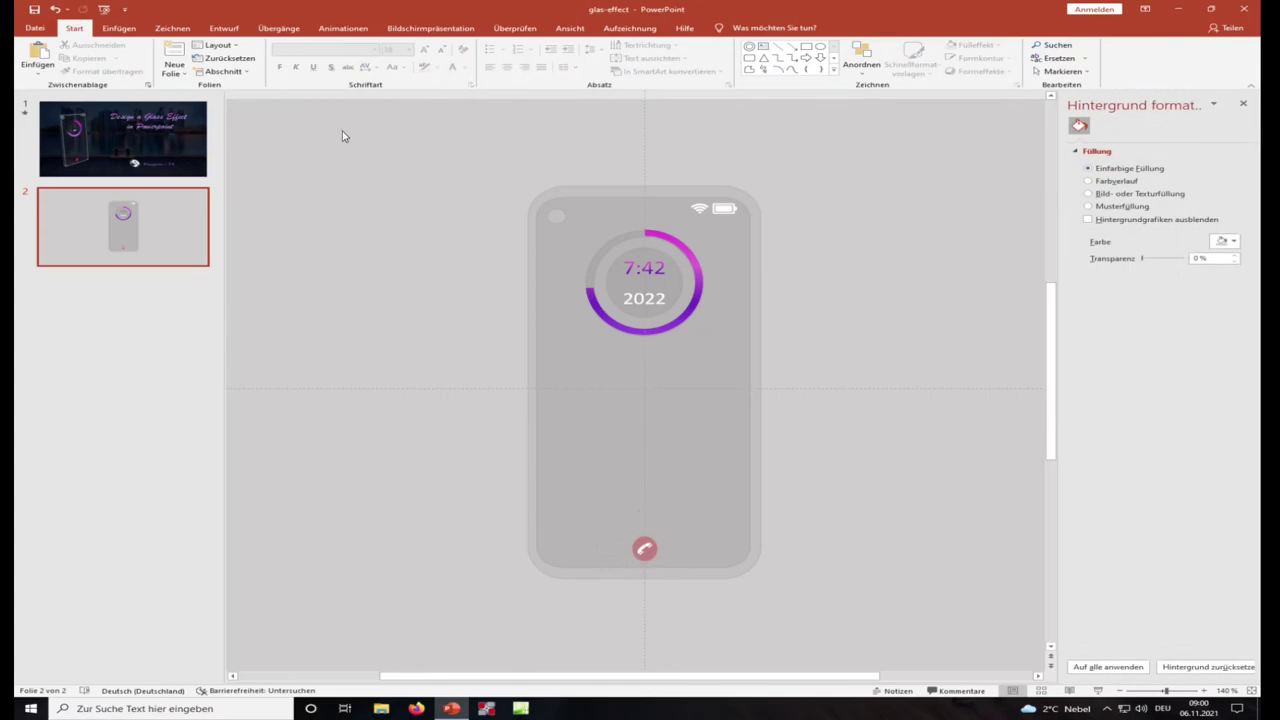
Step: Select all parts of the phone mockup and group them into one object
drag(342, 136, 858, 618)
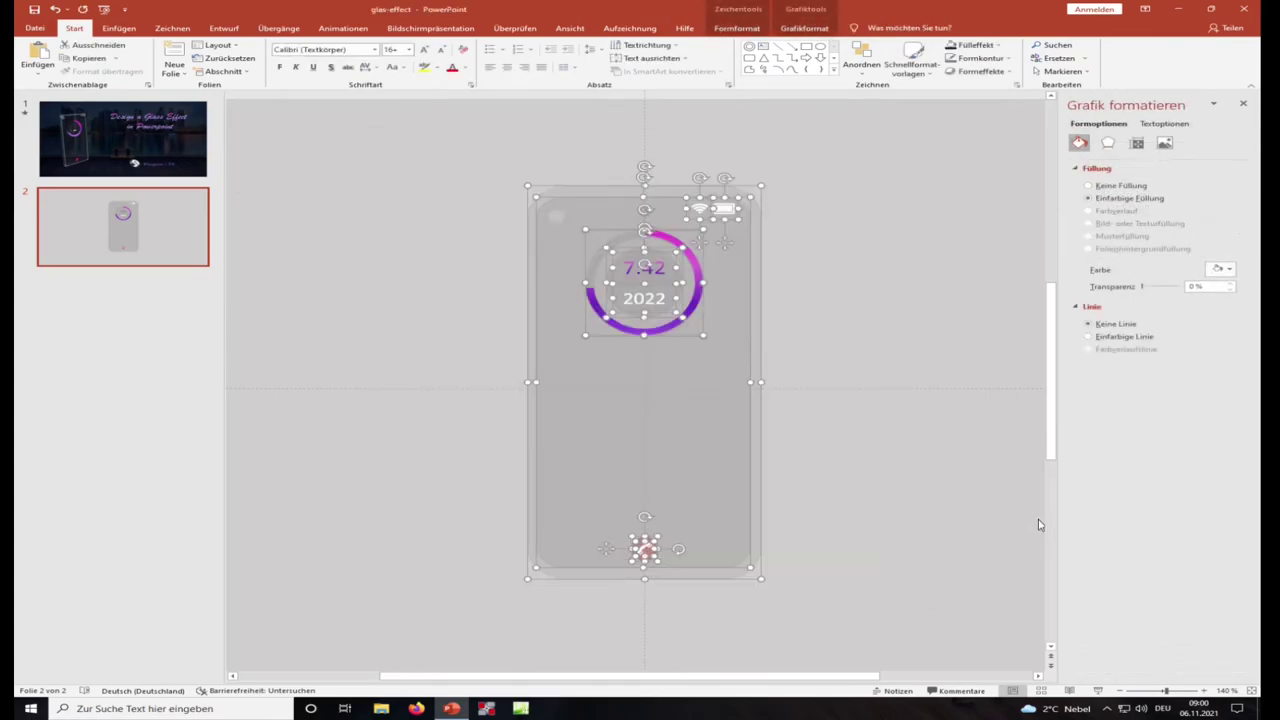
click(1108, 145)
click(1080, 243)
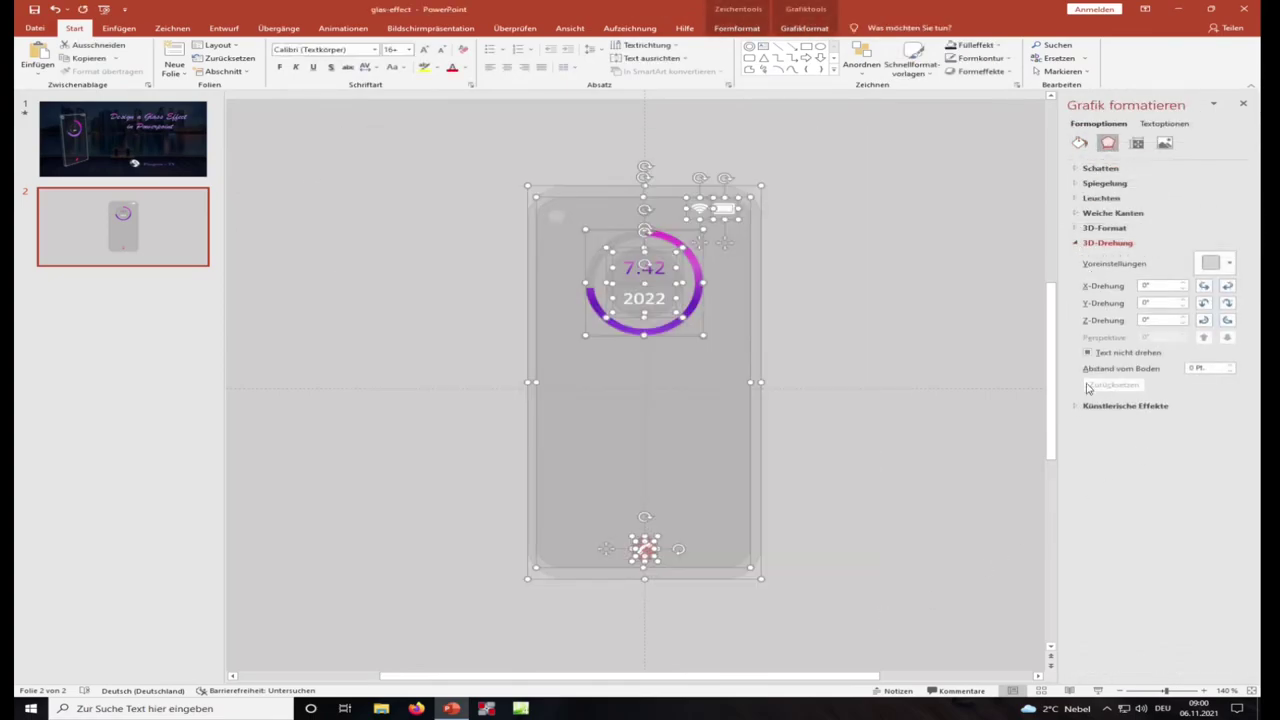
click(1207, 266)
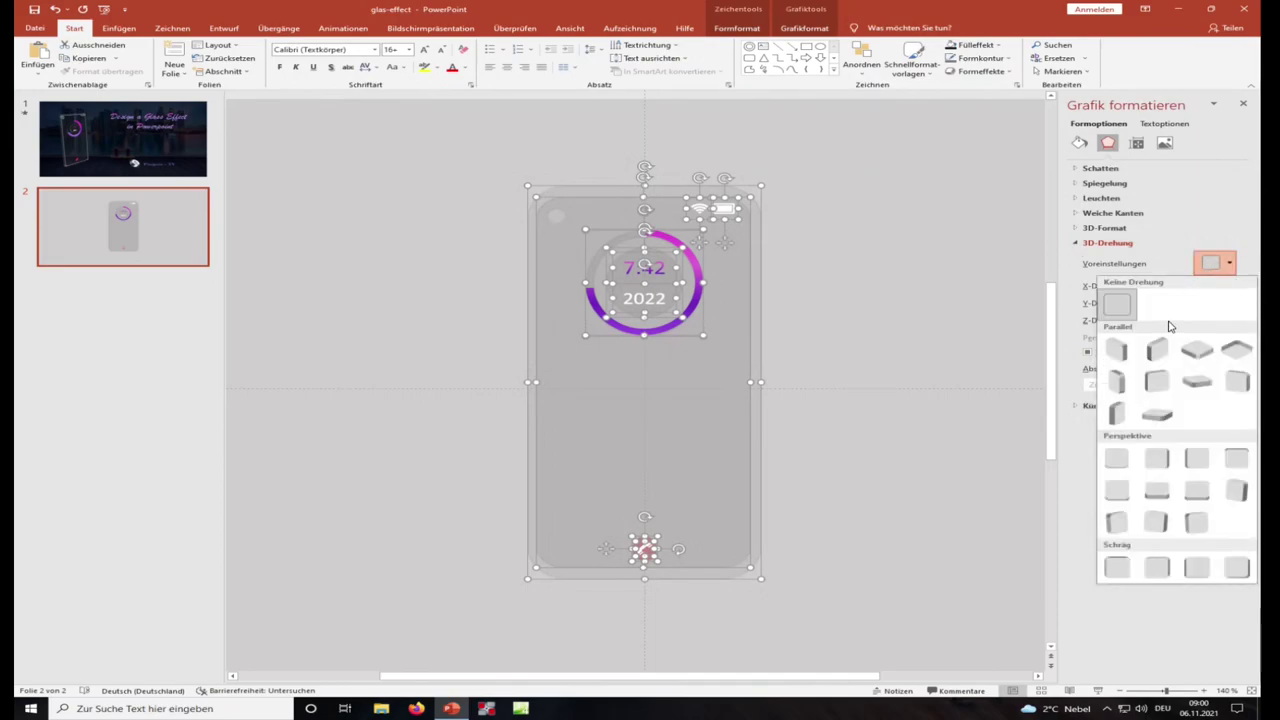
click(900, 294)
right_click(740, 275)
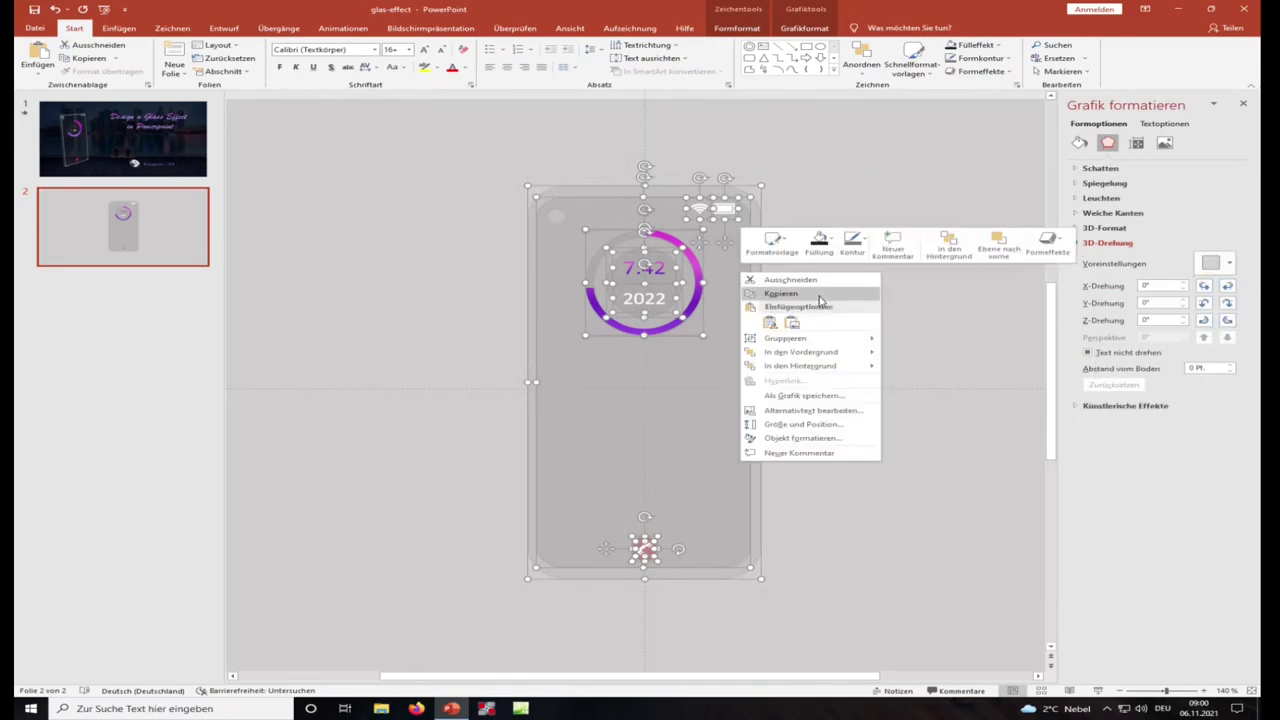
click(900, 340)
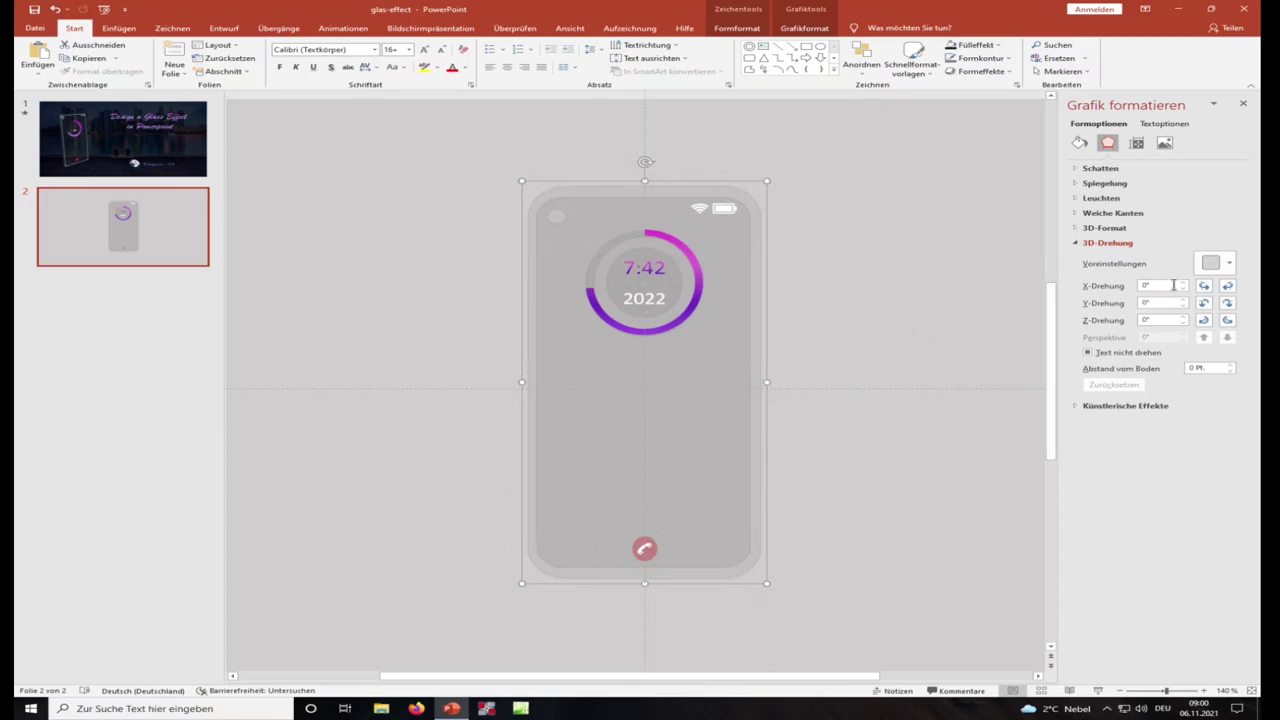
Step: Tilt the grouped phone with a perspective 3D rotation preset and set its depth to 5 Pt
click(1210, 264)
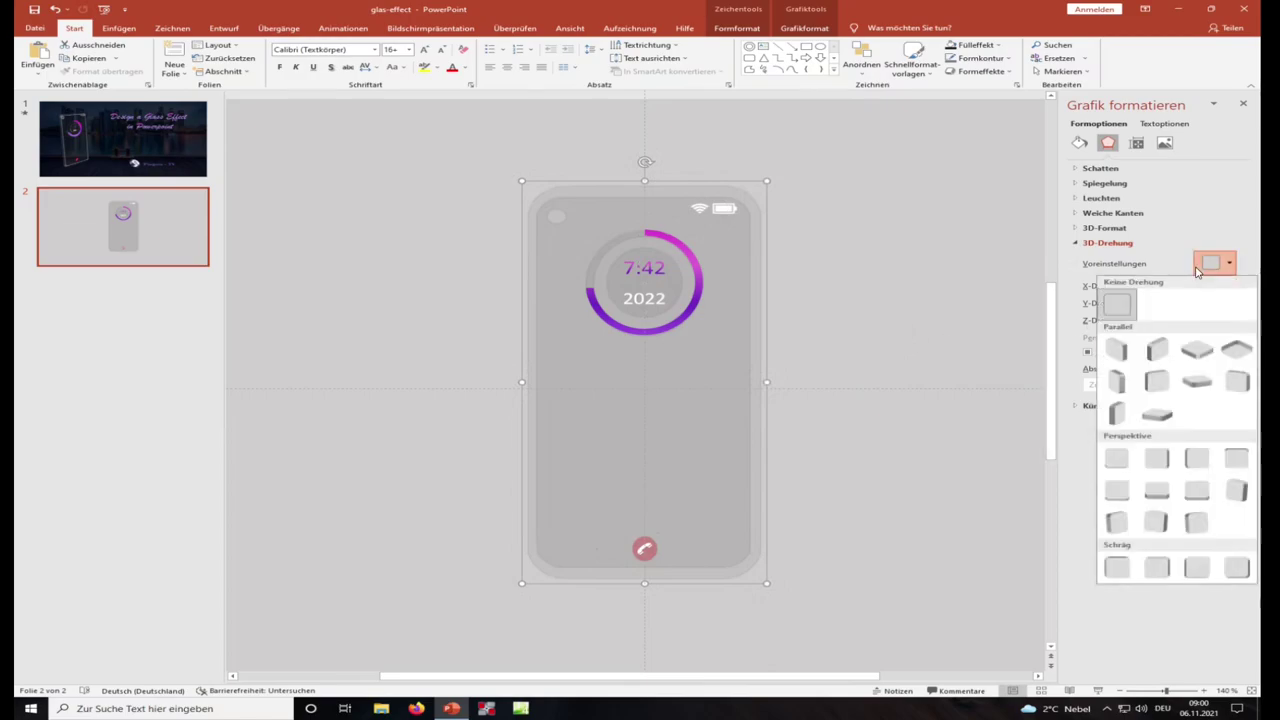
click(1114, 519)
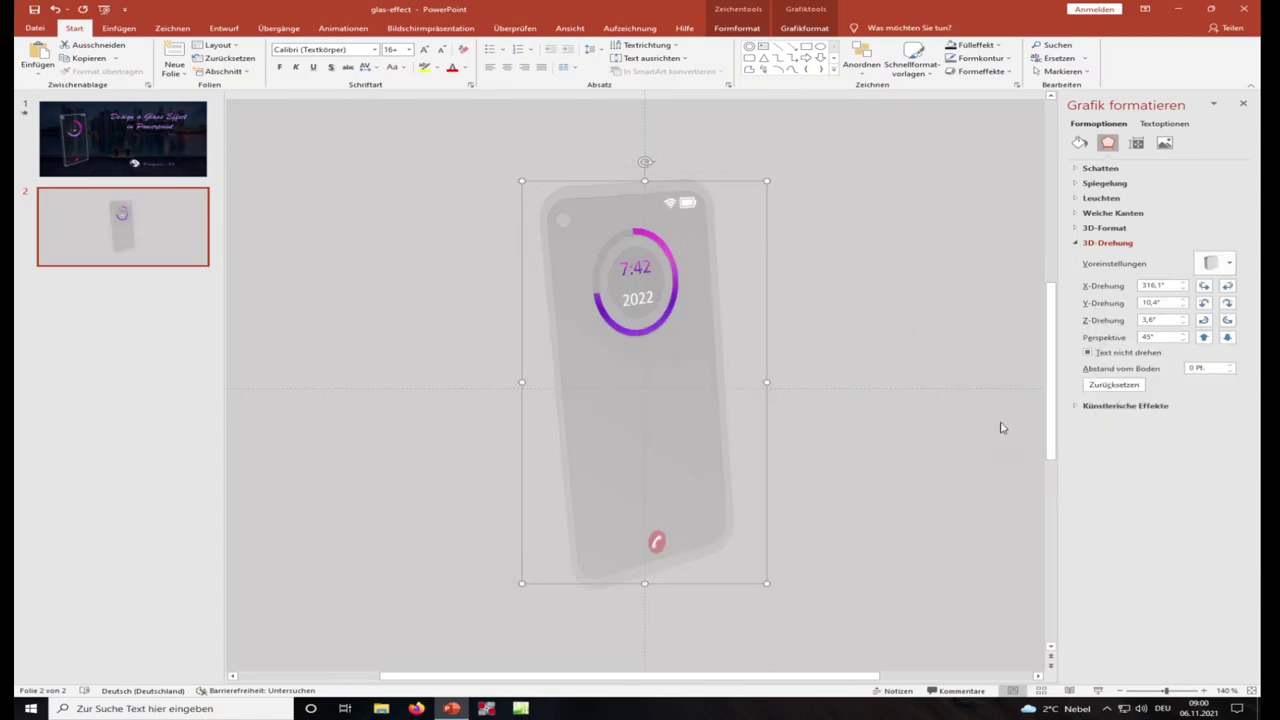
click(1100, 228)
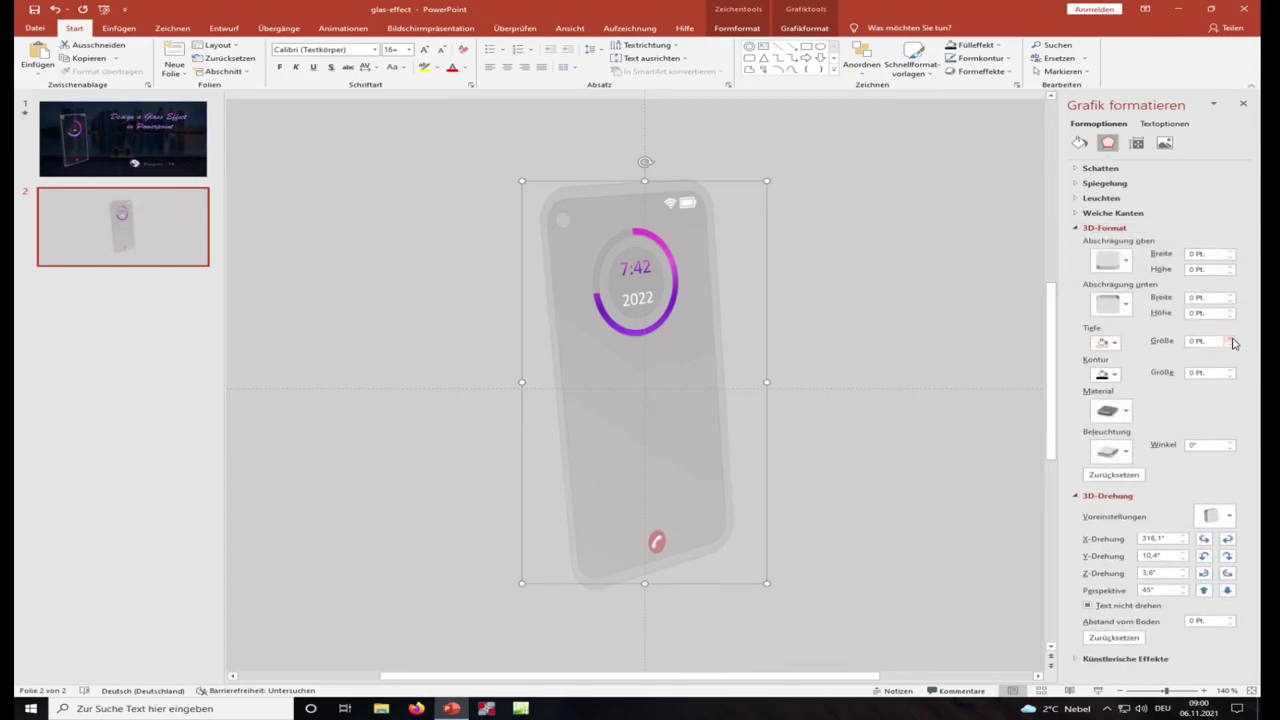
click(1231, 340)
click(1231, 340)
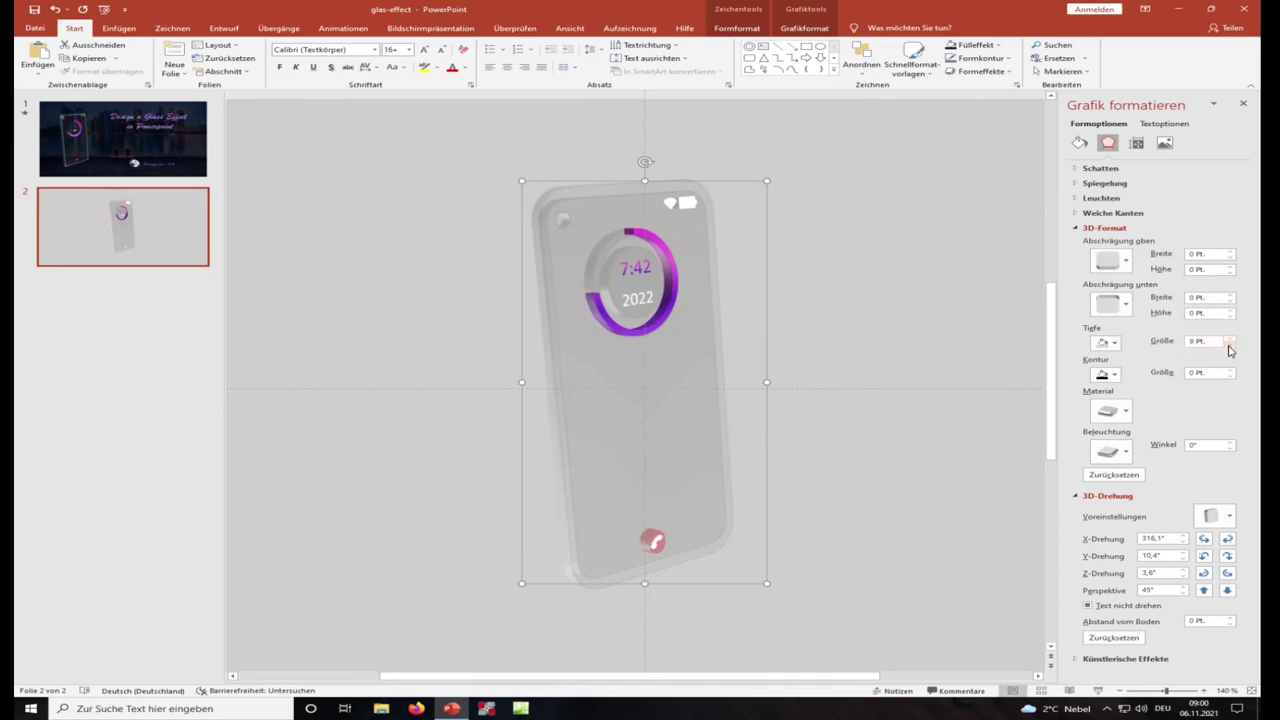
click(1229, 345)
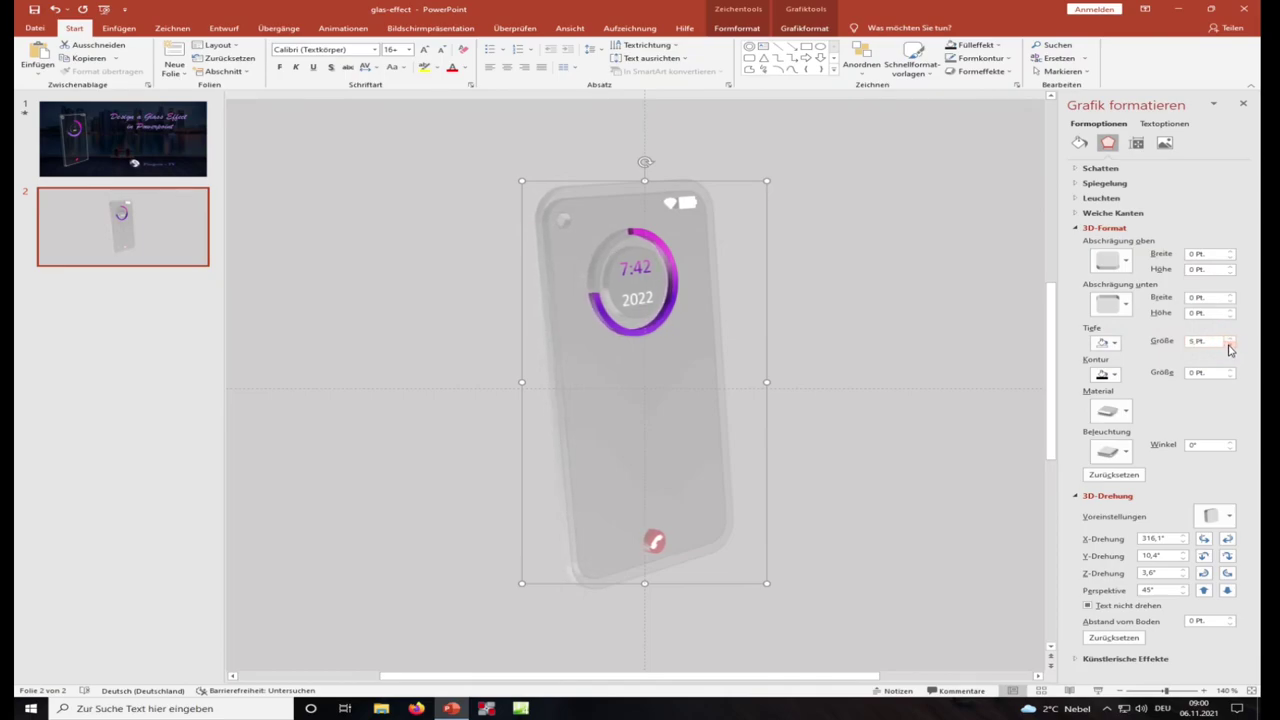
click(833, 338)
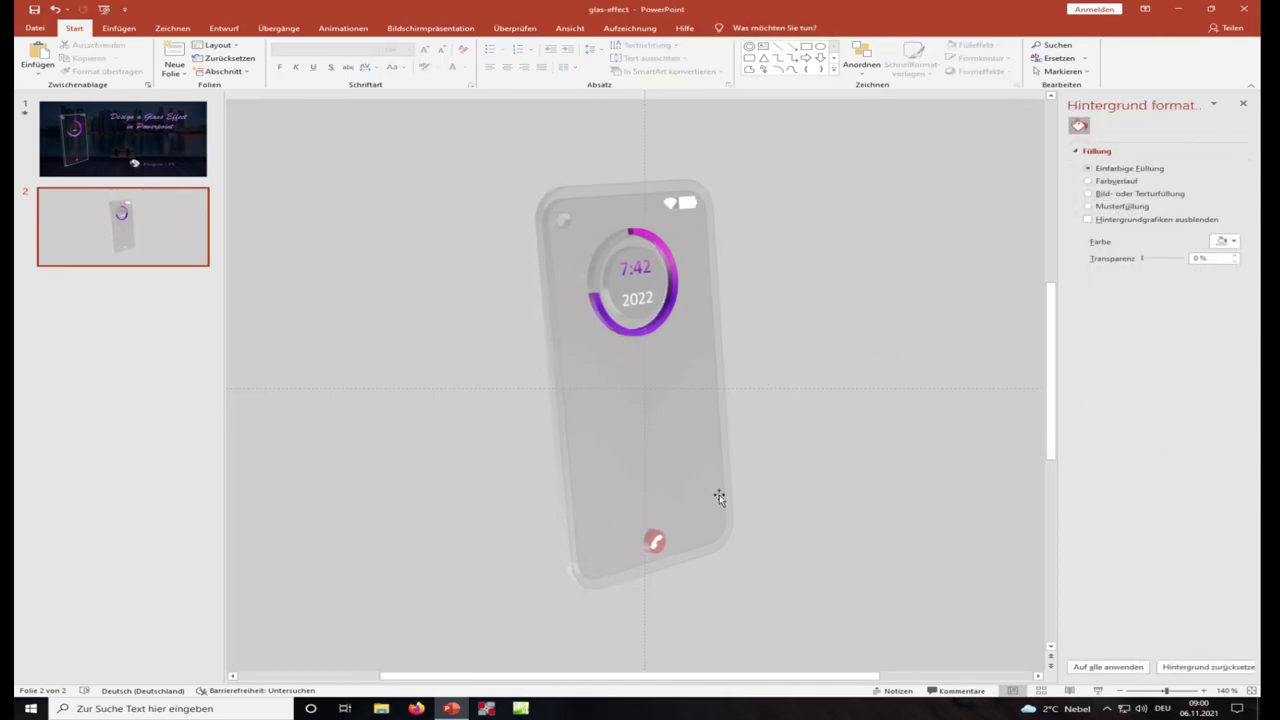
Step: Reduce the phone graphic's 3D depth to 1 Pt
click(652, 543)
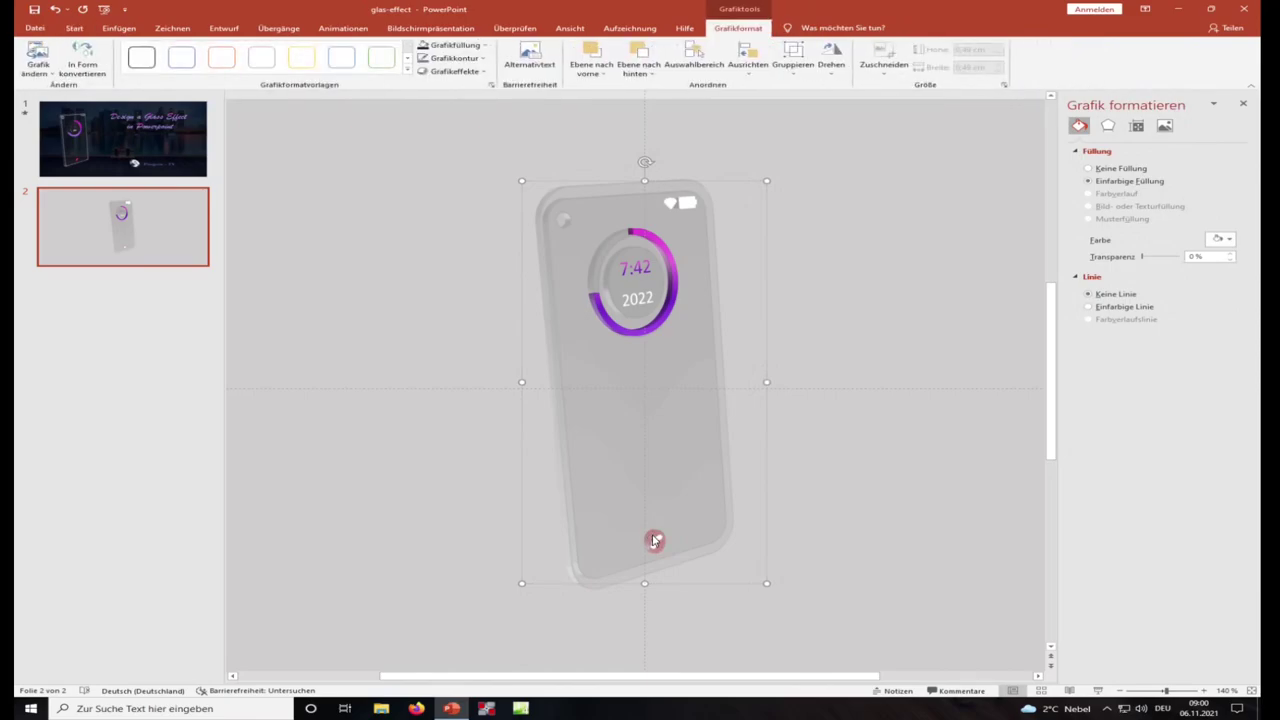
click(1107, 125)
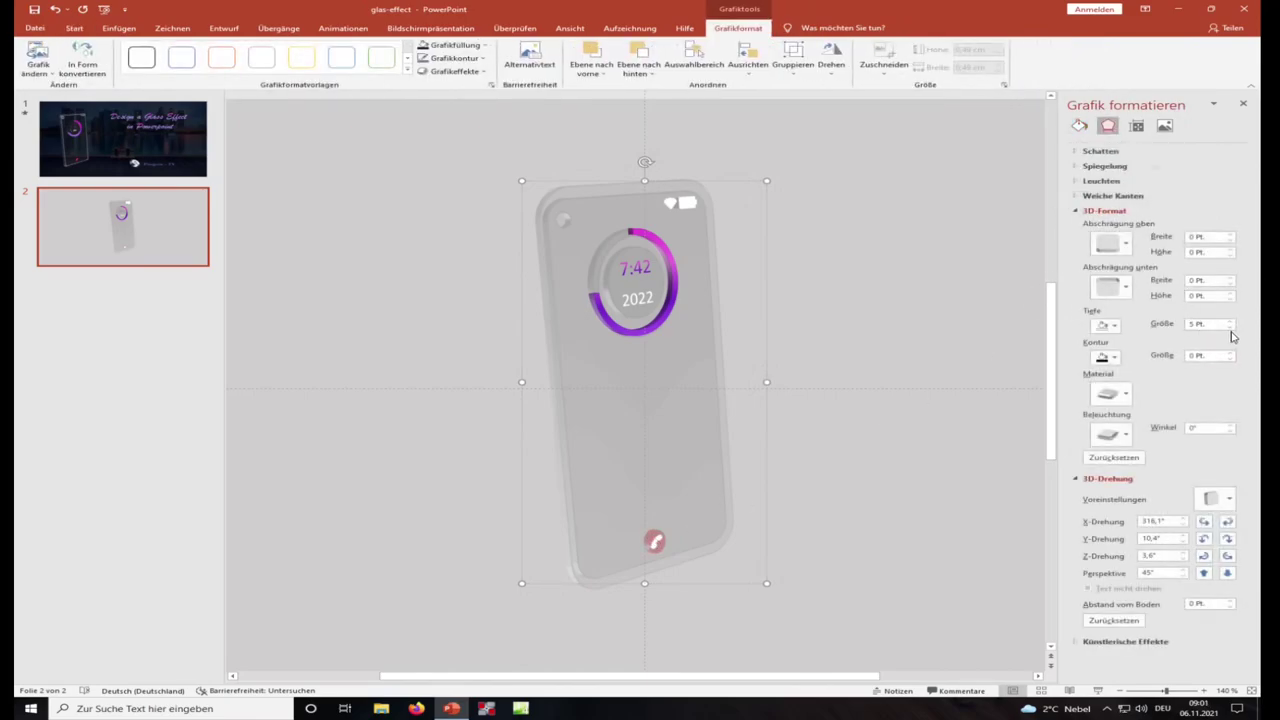
click(1229, 328)
click(1229, 328)
click(1229, 328)
Step: Set the small picture on the phone to a 3 Pt depth
click(701, 526)
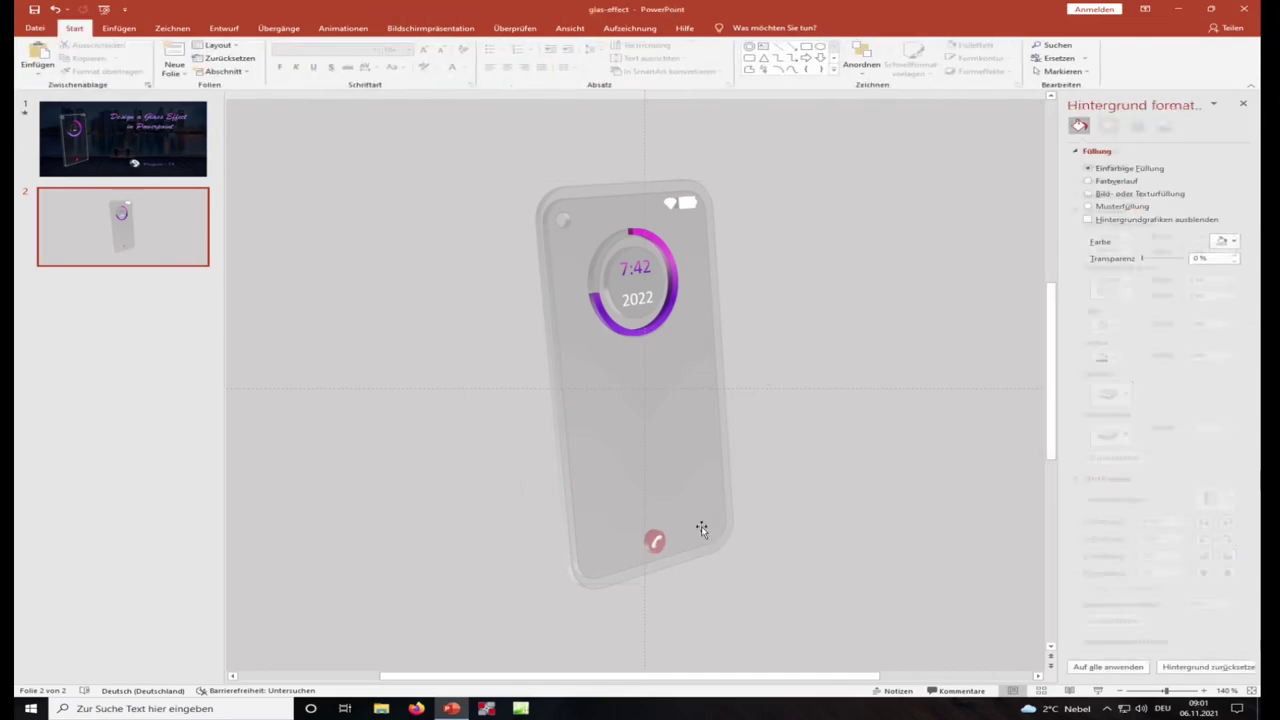
click(652, 533)
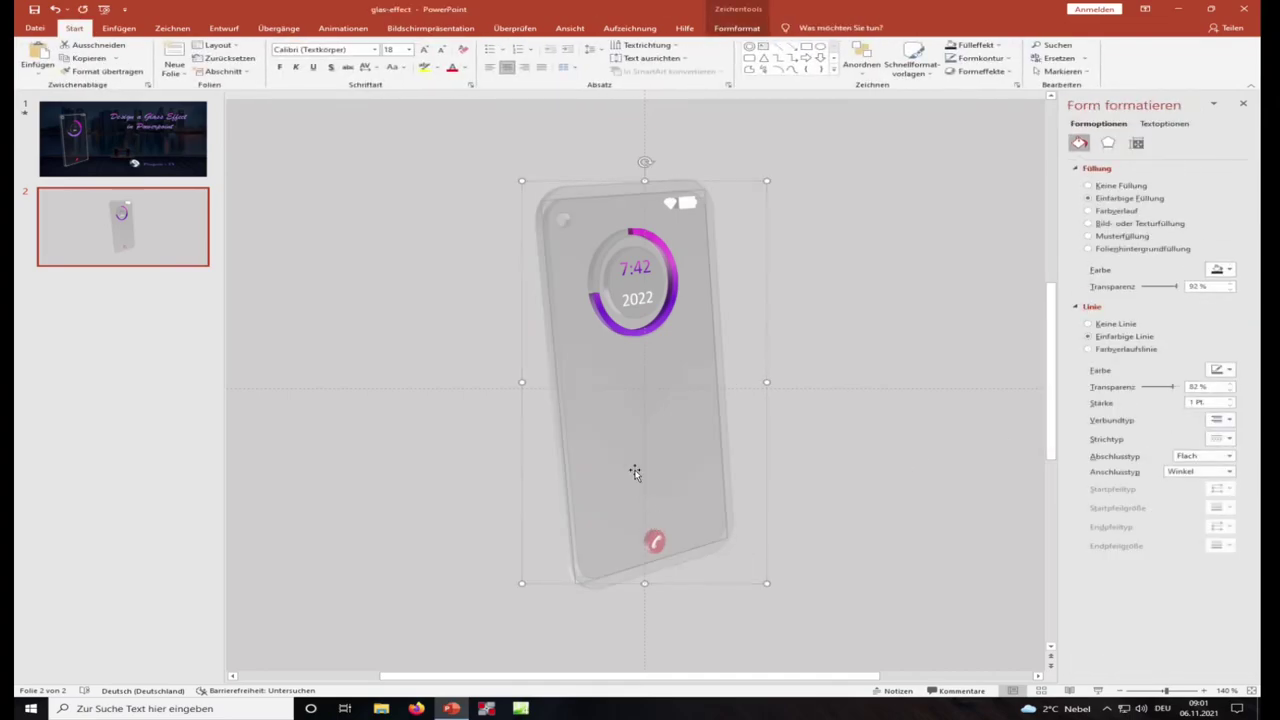
click(672, 203)
click(1108, 126)
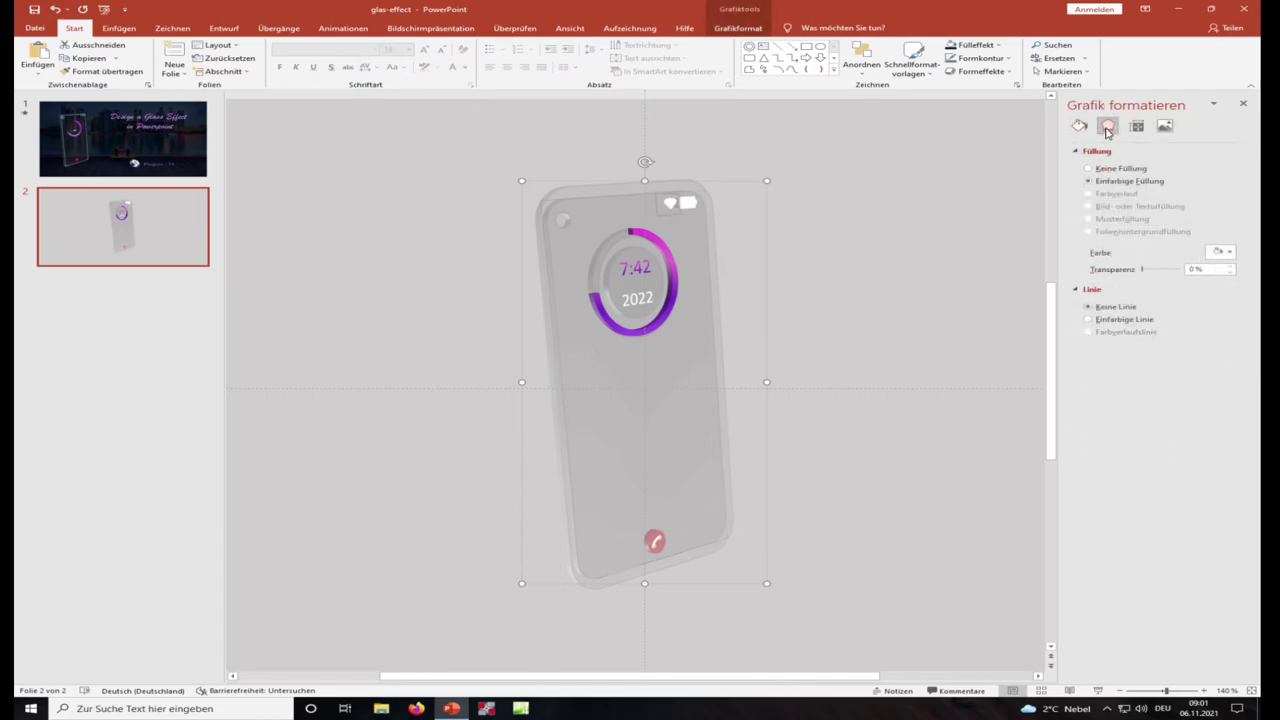
click(1230, 324)
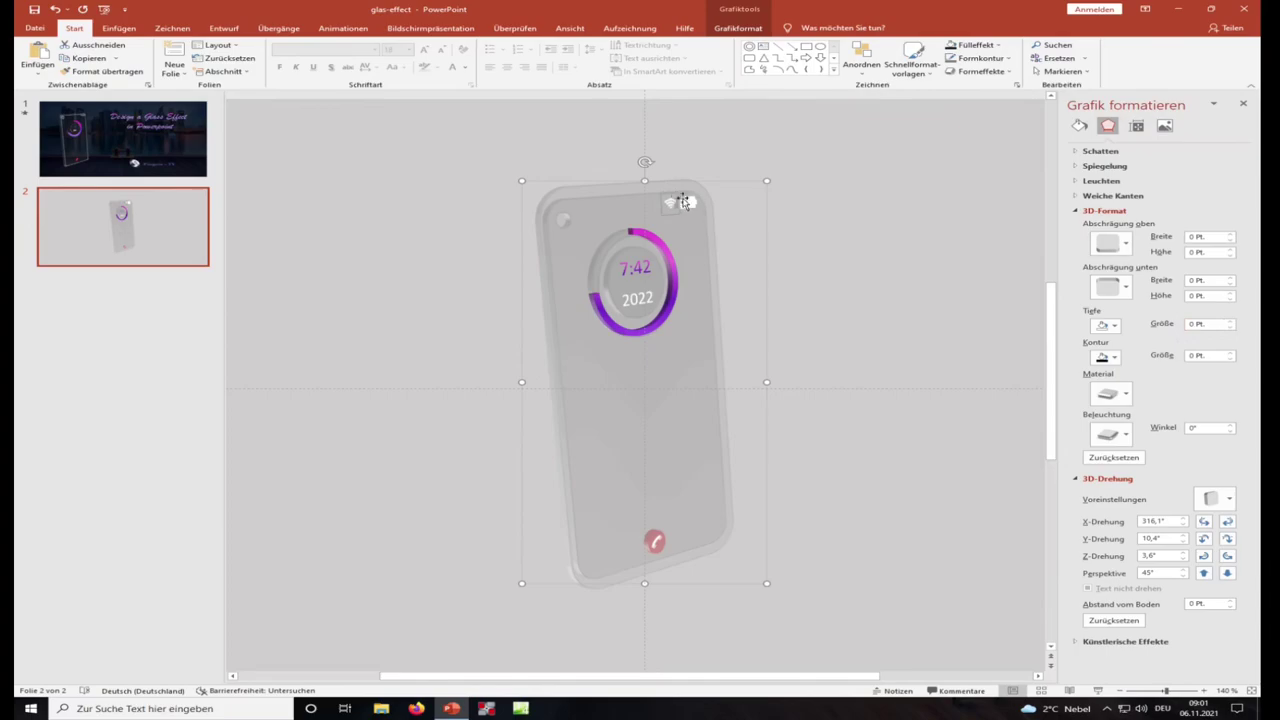
click(1228, 329)
click(844, 343)
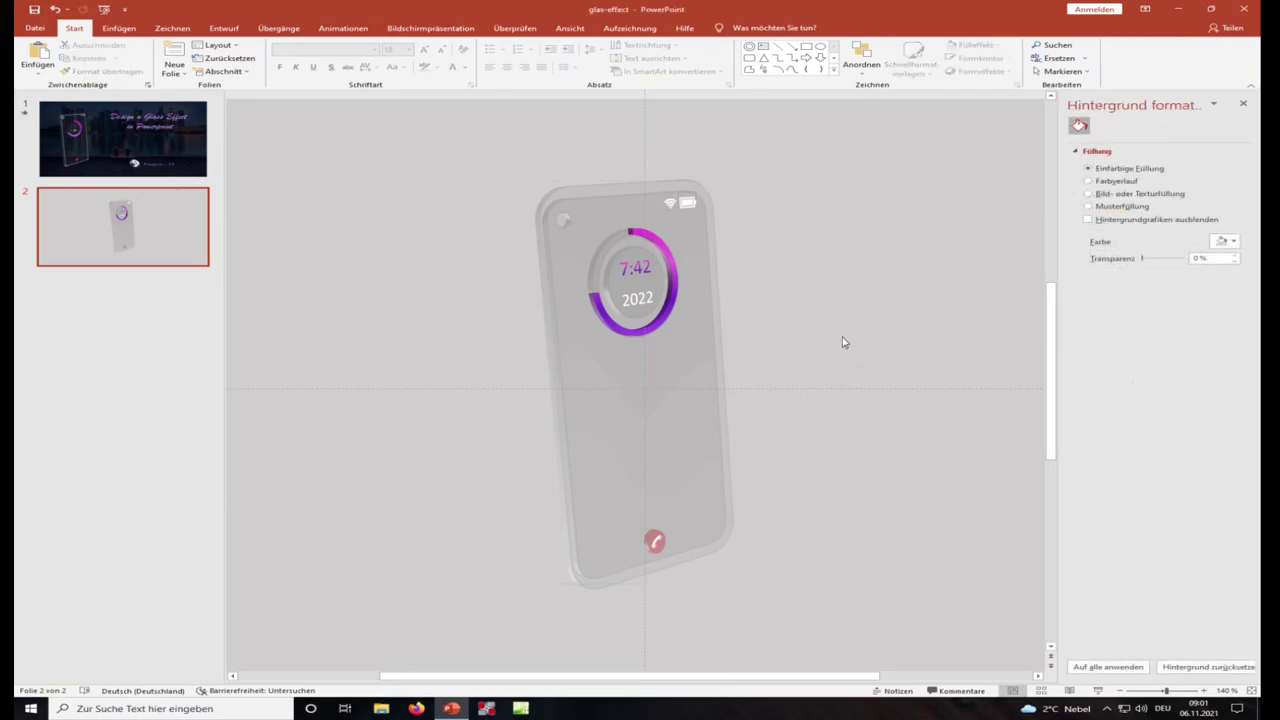
Step: Thin the phone's glass shape to a 0,5 Pt depth
click(547, 255)
click(719, 294)
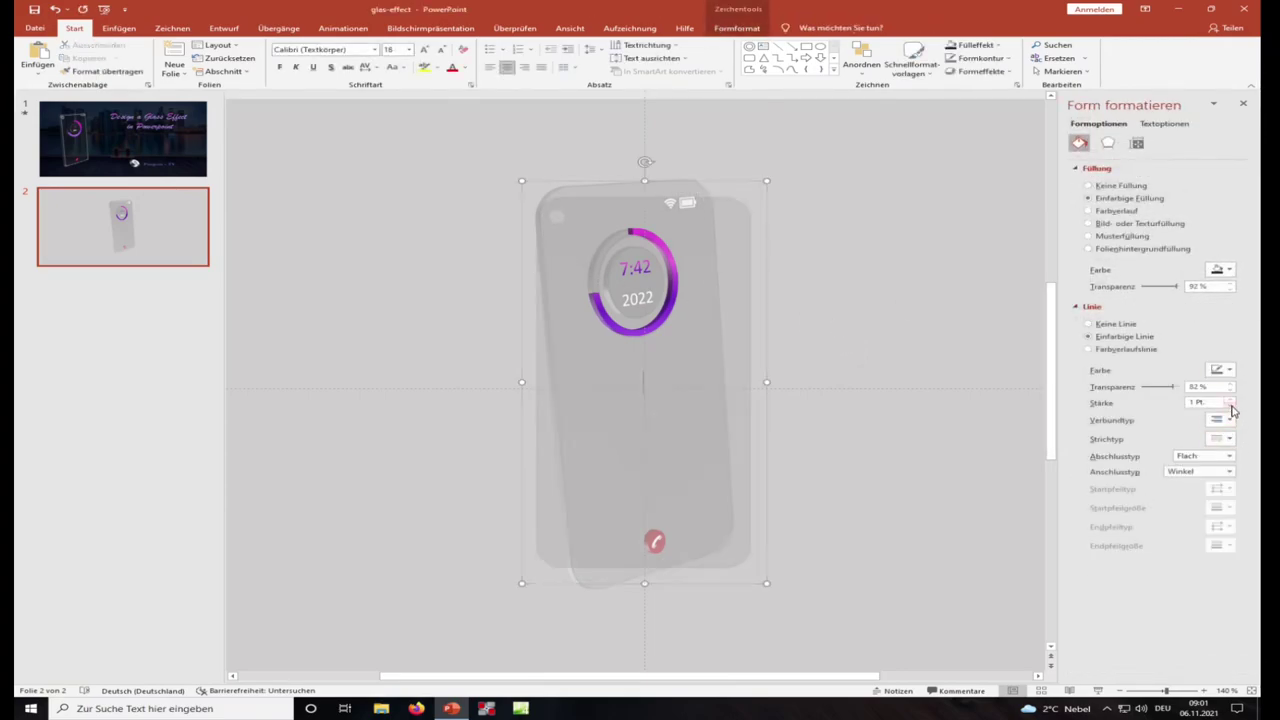
click(1108, 143)
click(1230, 345)
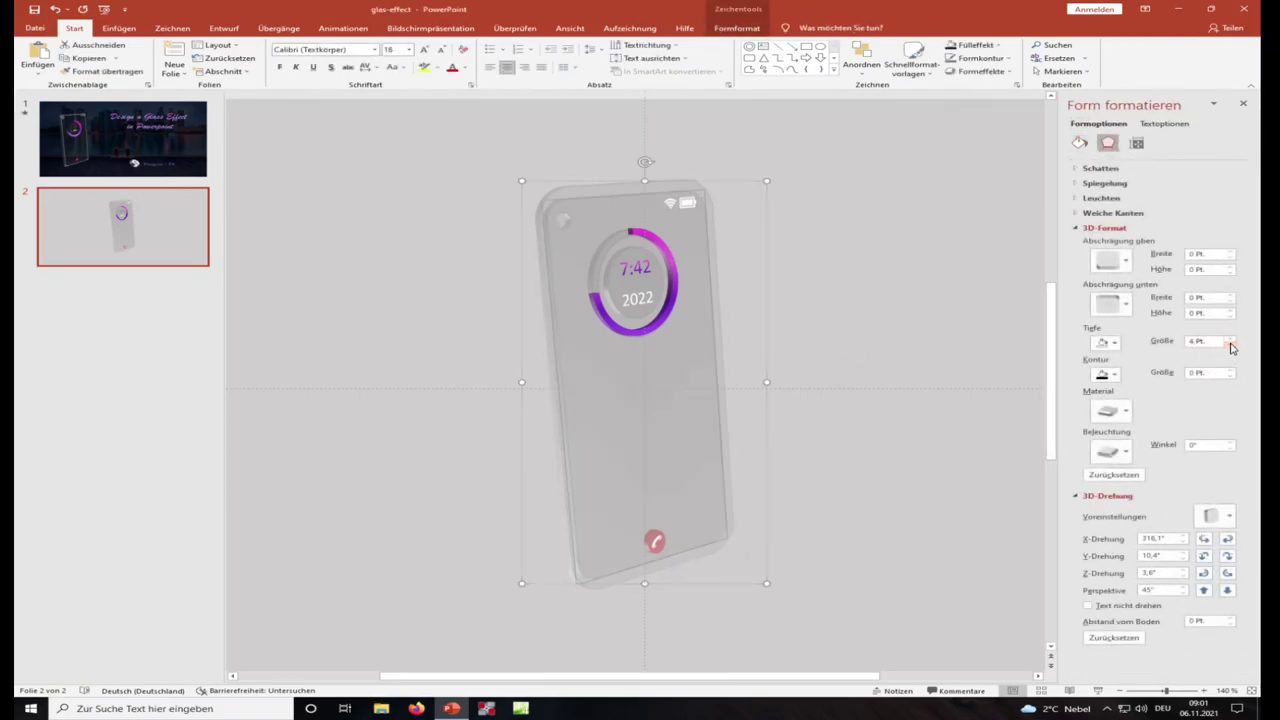
click(1230, 345)
click(1230, 345)
click(1230, 345)
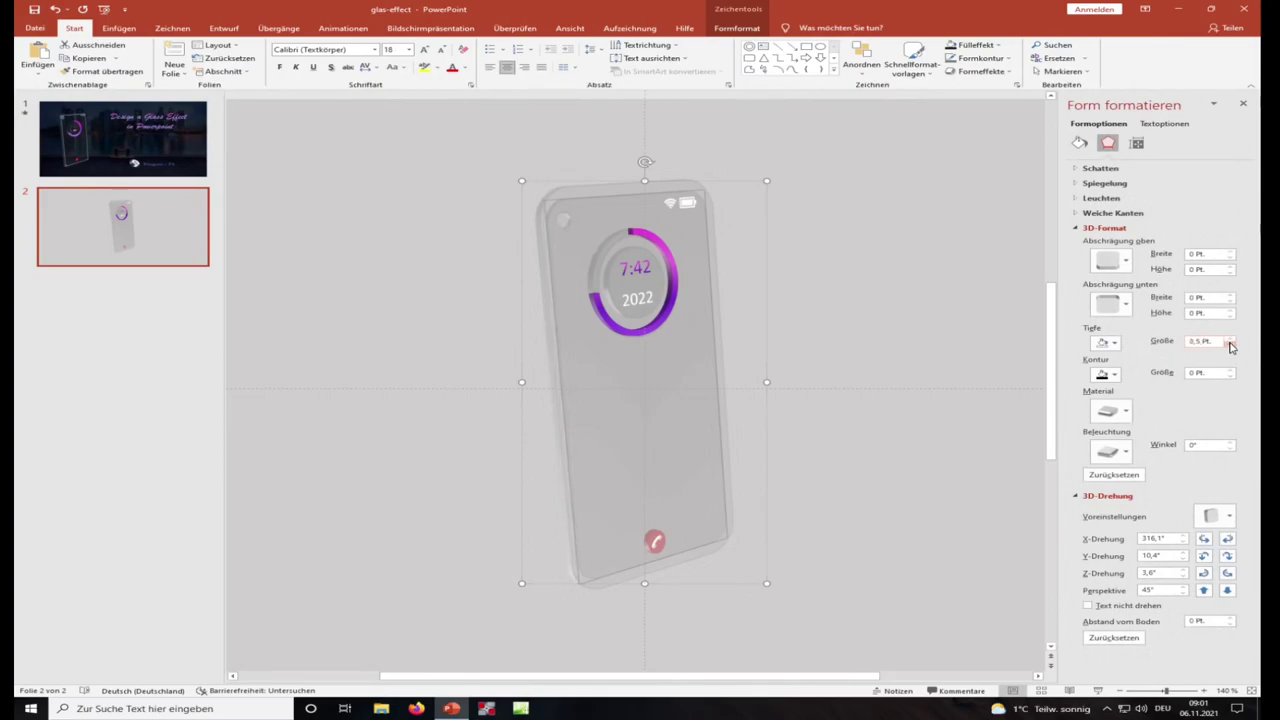
click(833, 286)
Step: Add a blank third slide with Ctrl+M
click(653, 529)
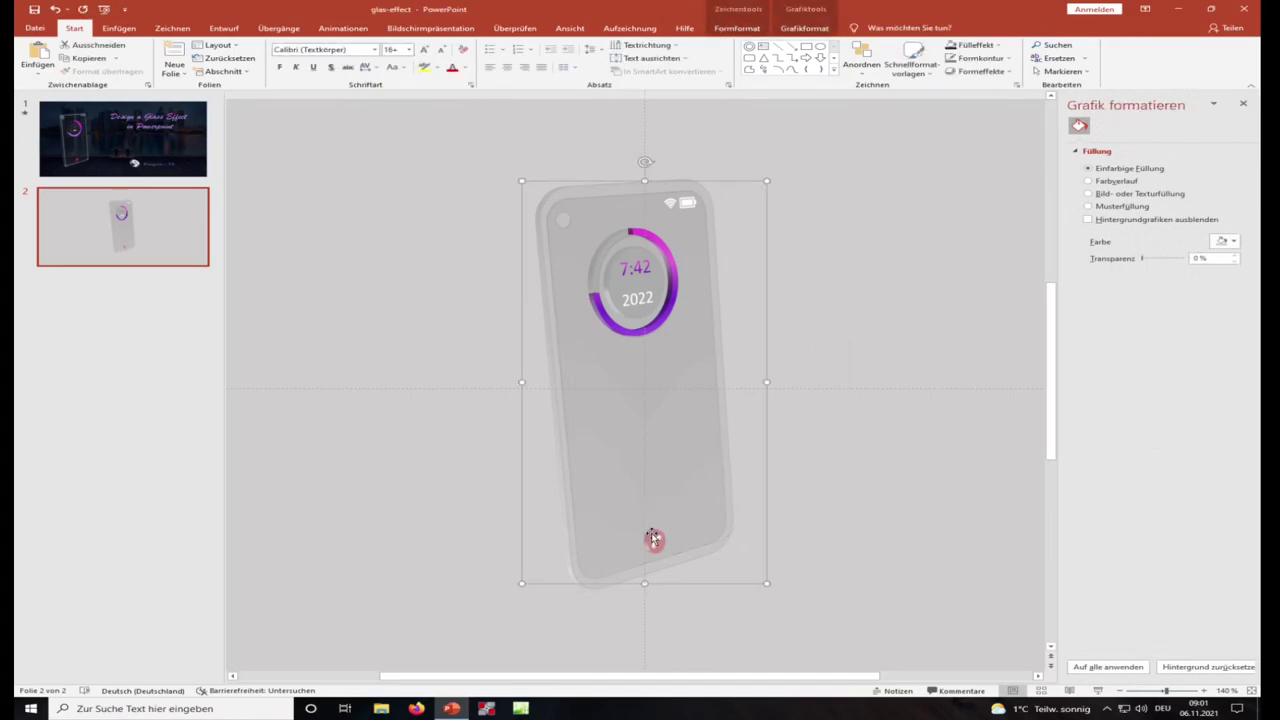
click(870, 354)
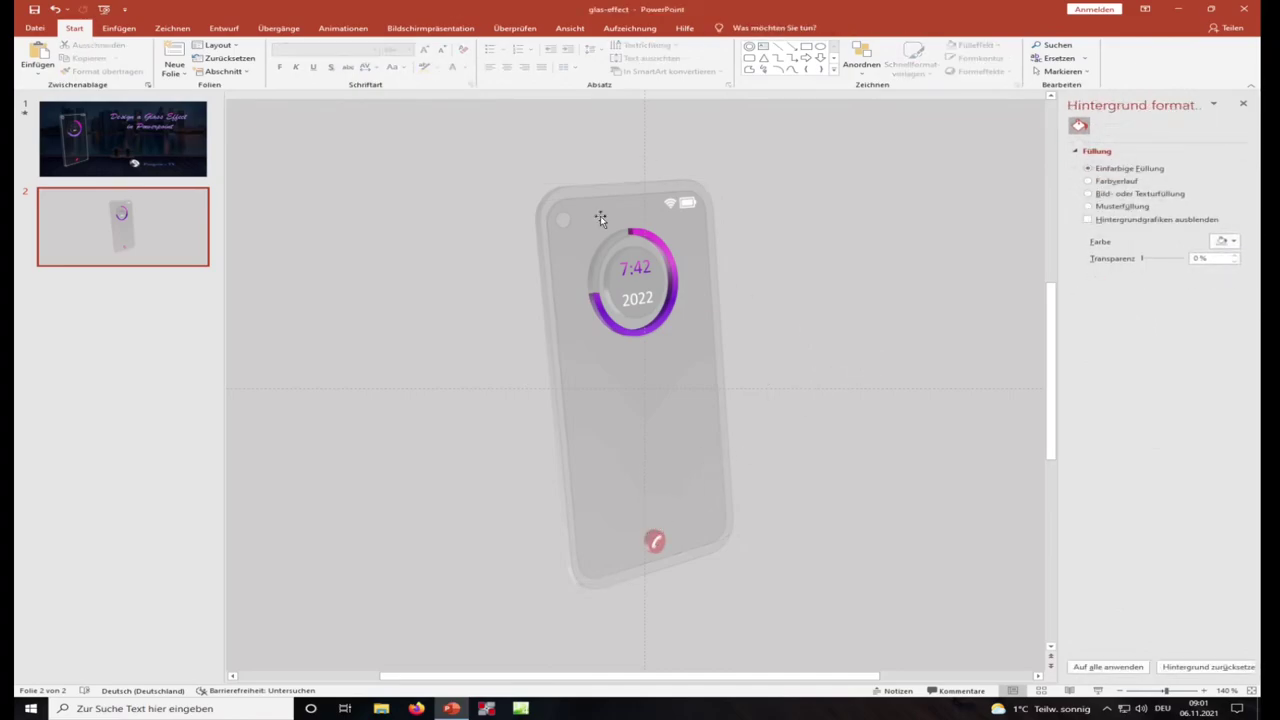
click(175, 73)
click(198, 223)
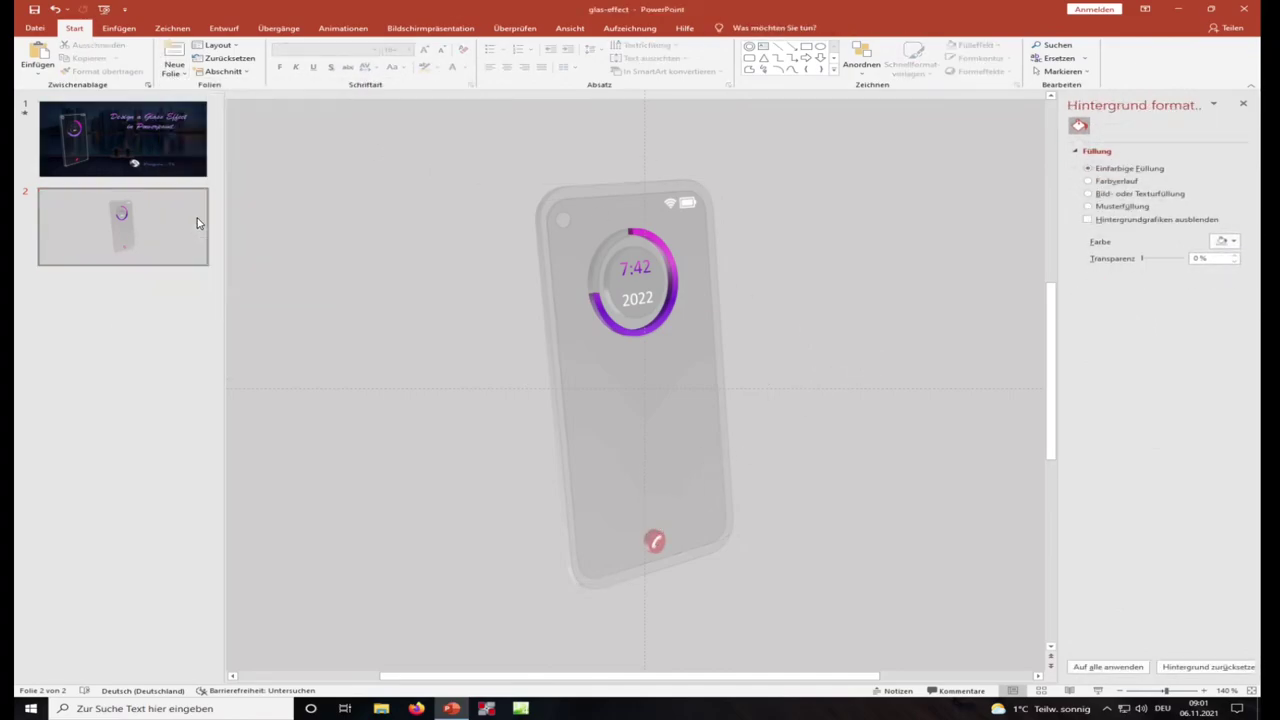
key(ctrl+m)
Step: Copy the night-city picture from slide 1 and paste it onto slide 3
click(180, 150)
click(440, 168)
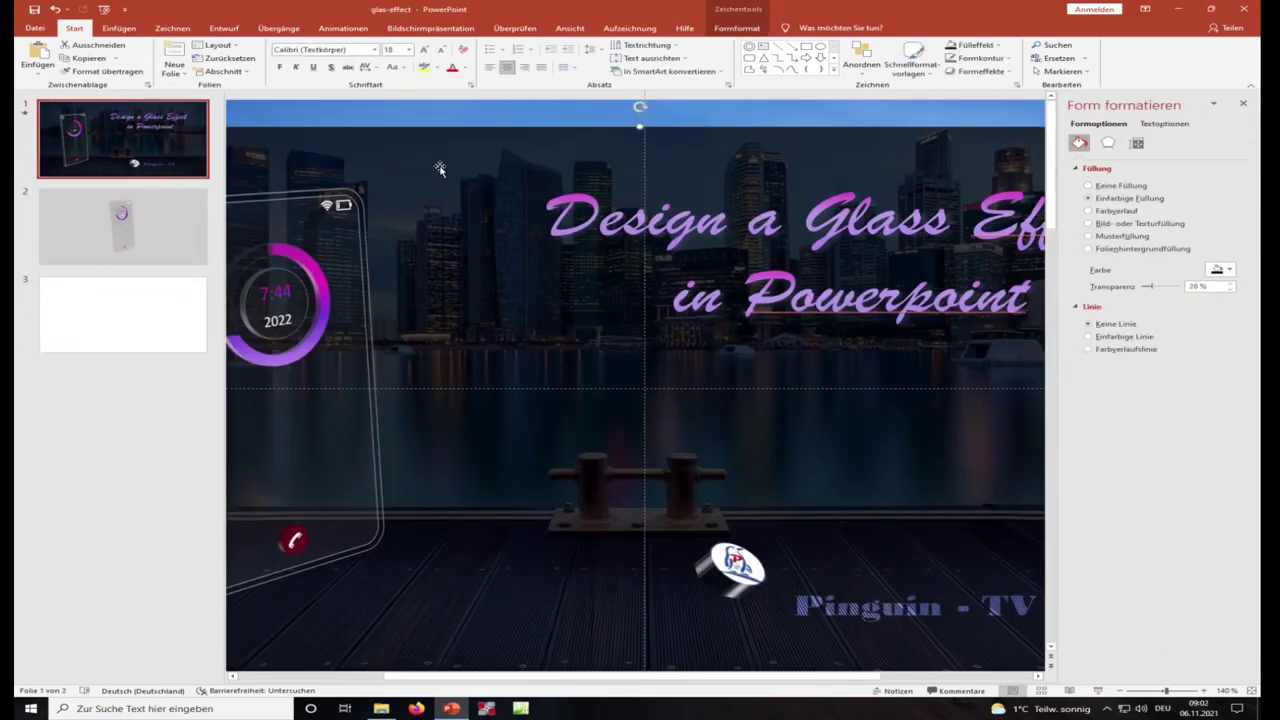
click(460, 125)
right_click(462, 114)
click(490, 136)
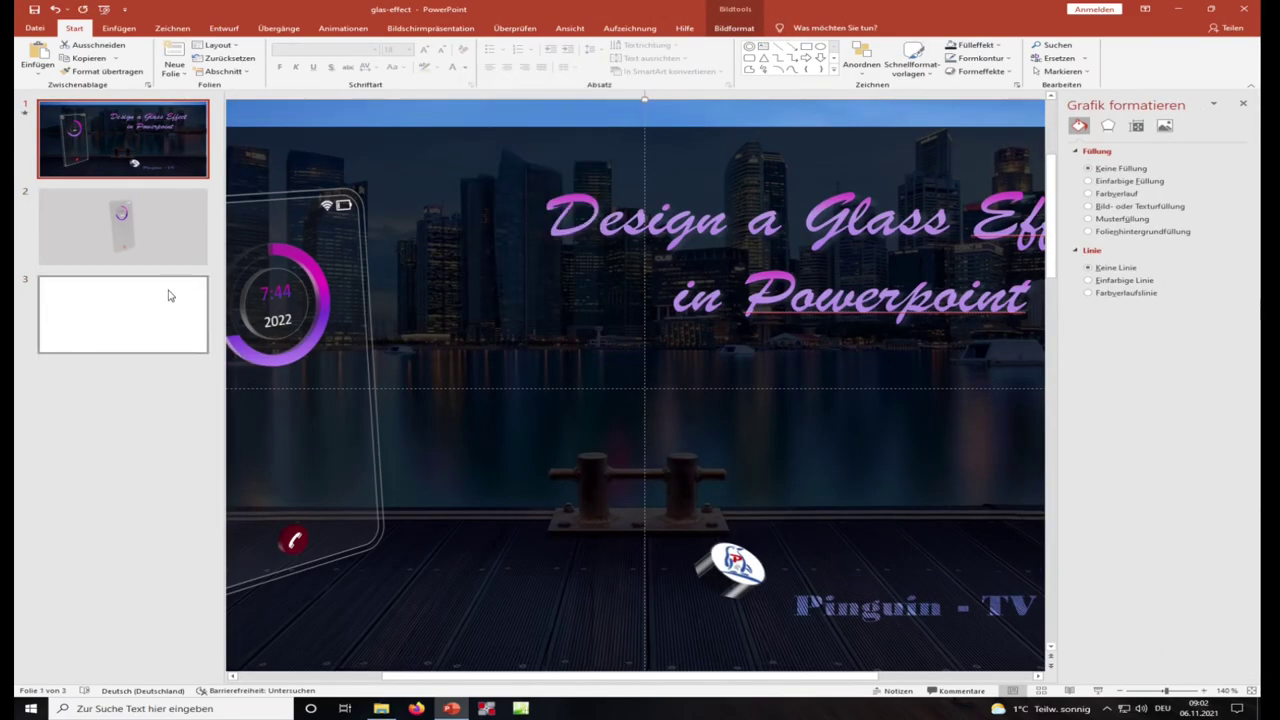
click(170, 295)
right_click(355, 174)
click(380, 192)
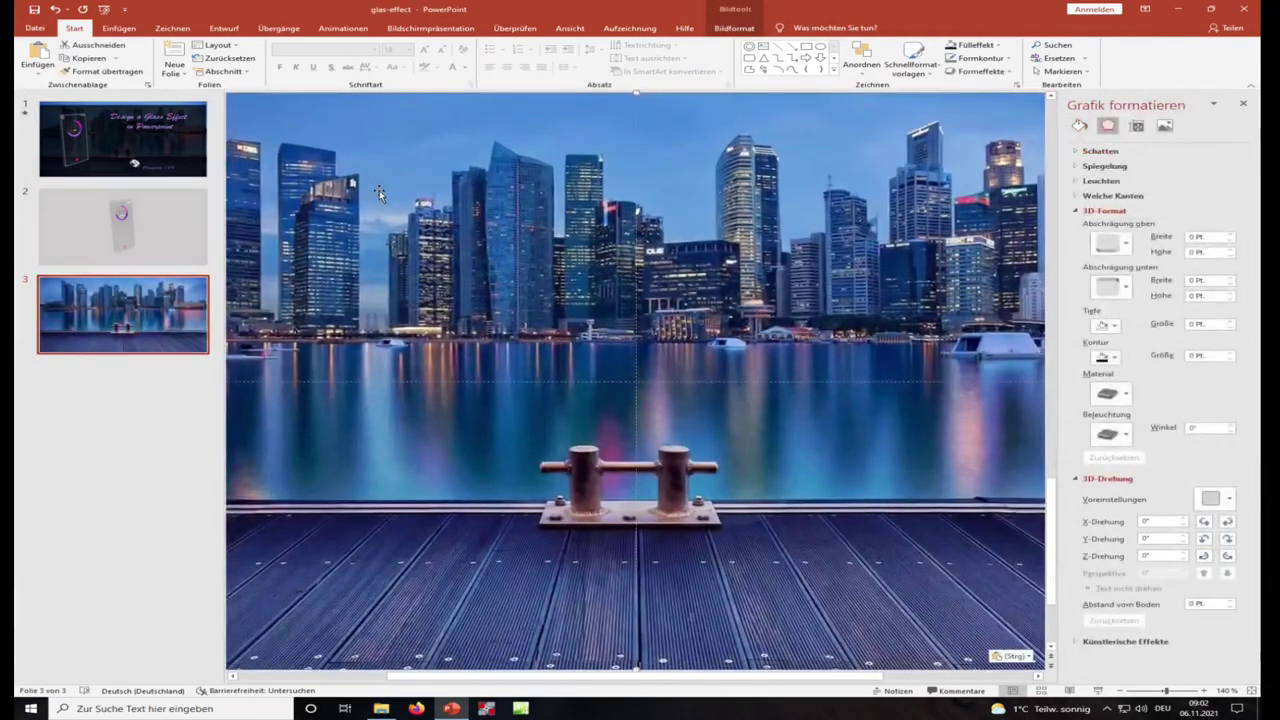
Step: Zoom the view out to 80% and pick the rectangle shape tool
click(1121, 691)
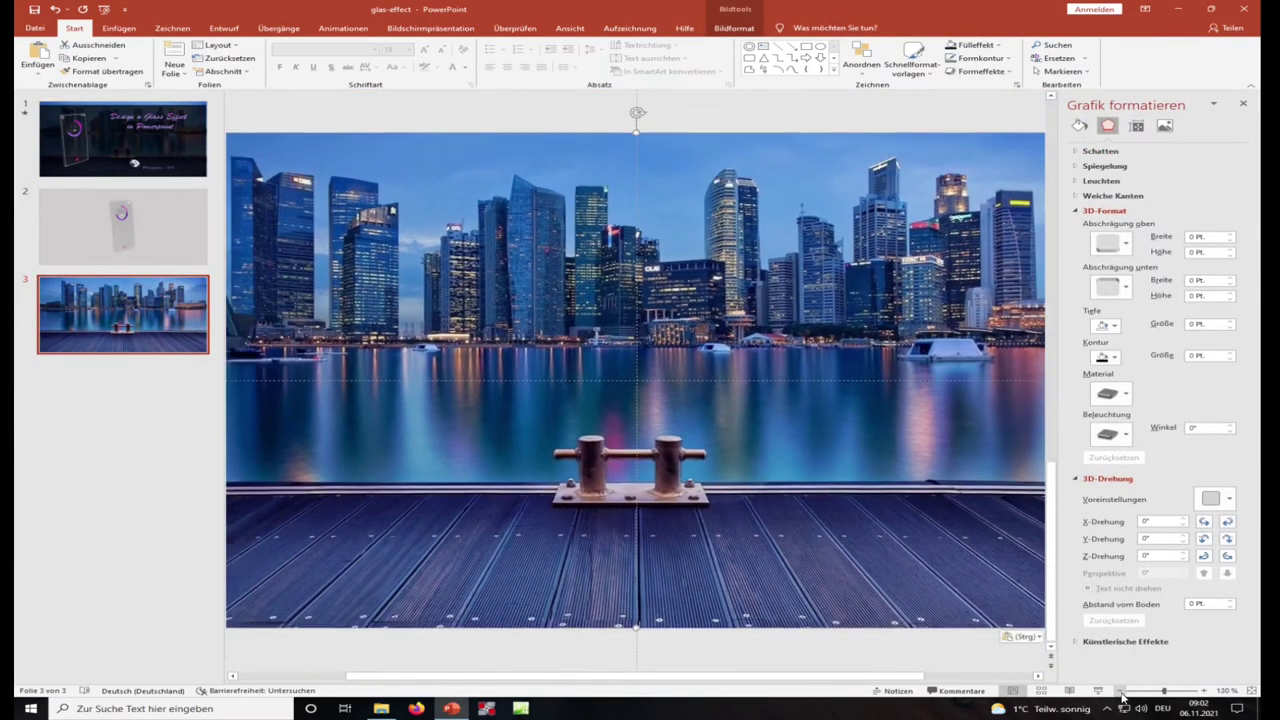
click(1121, 691)
click(1121, 691)
click(1121, 691)
click(1121, 691)
click(1121, 691)
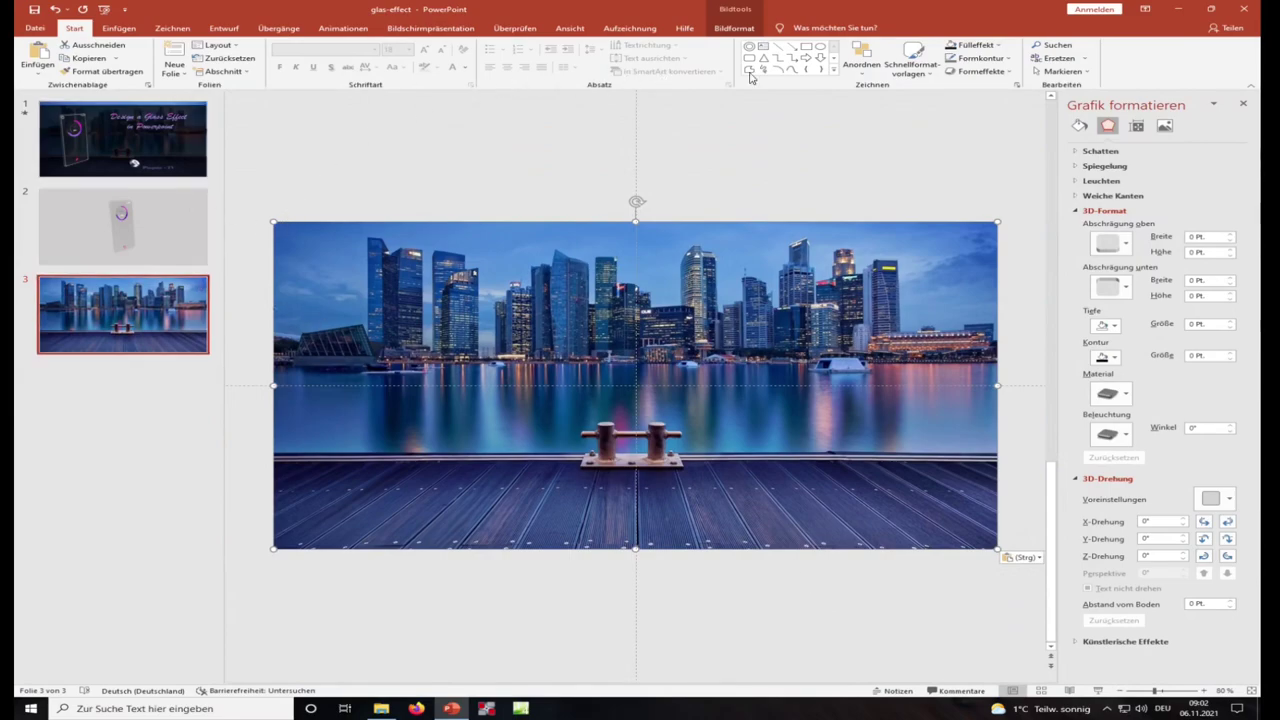
click(806, 46)
Step: Draw a rectangle over the photo with black fill, no outline and about 44% transparency
drag(273, 221, 996, 548)
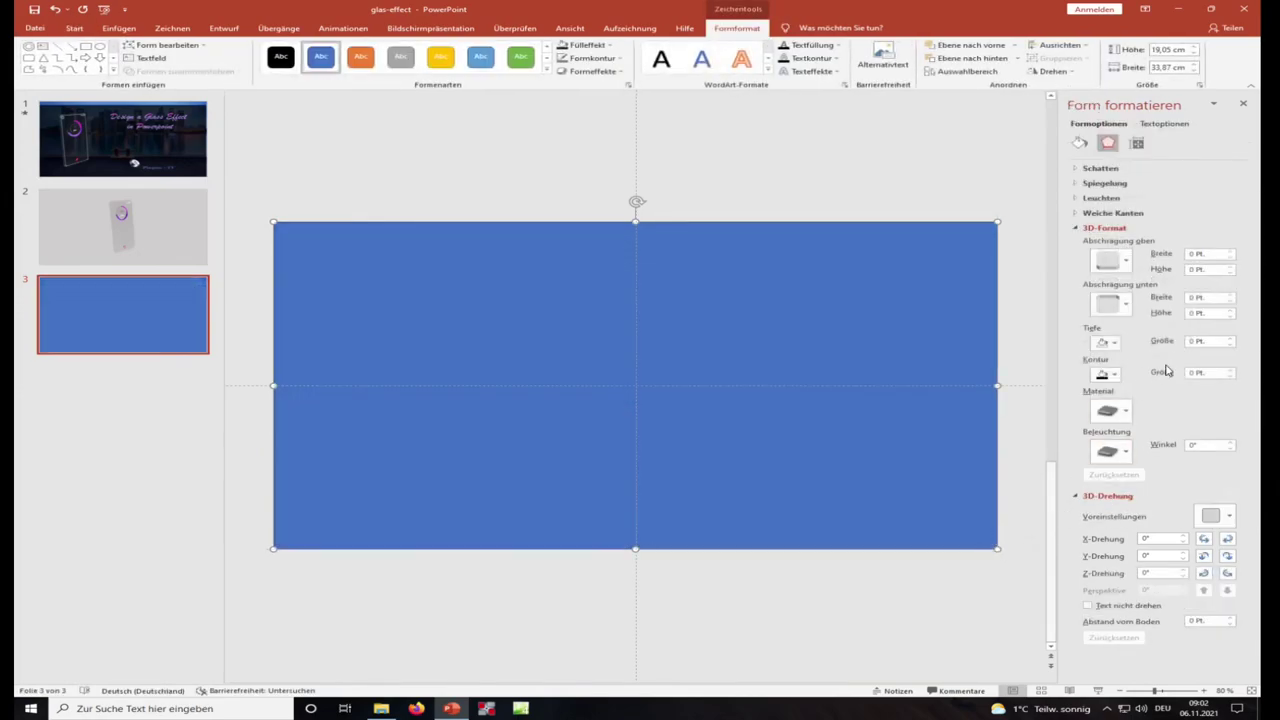
click(1079, 143)
click(1115, 323)
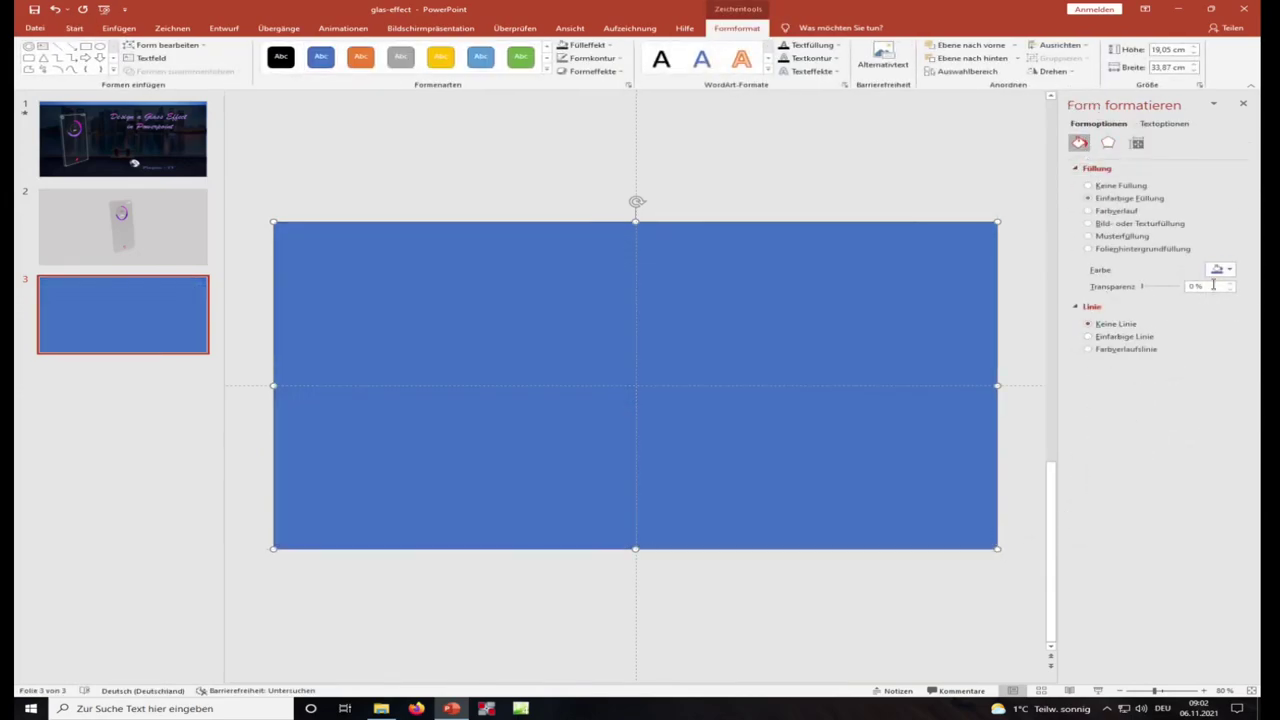
click(1218, 270)
click(1154, 296)
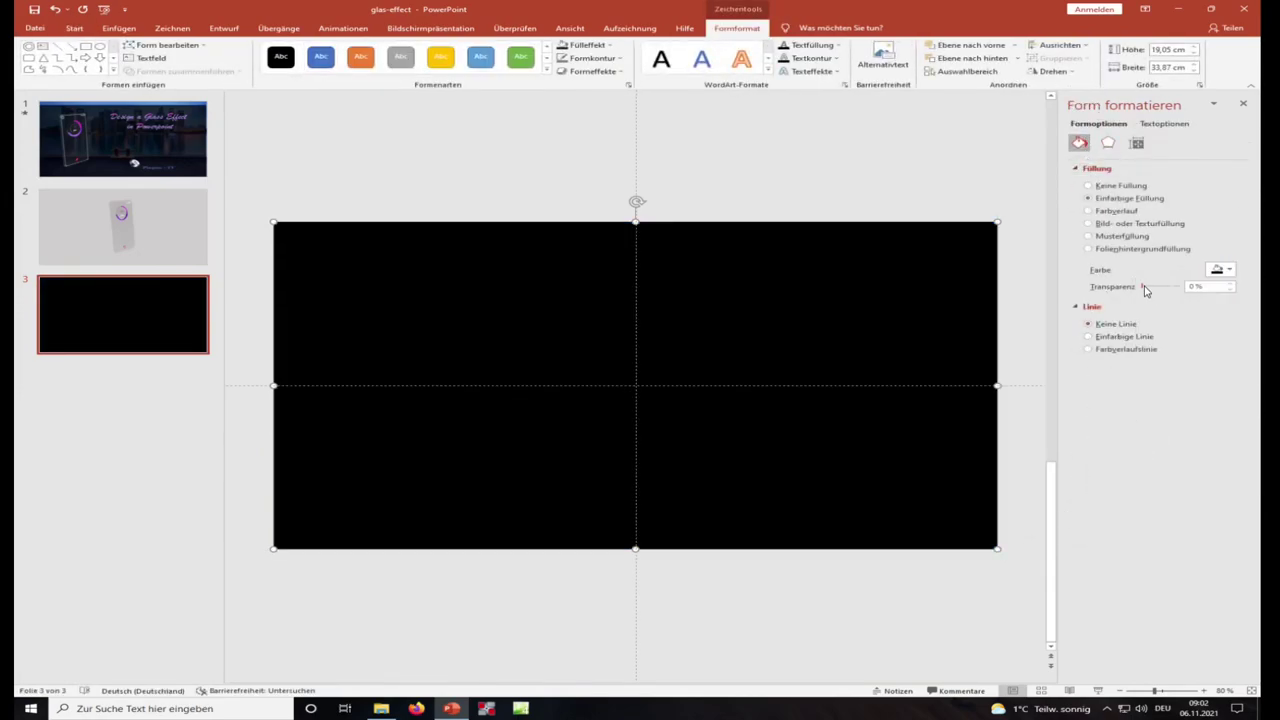
drag(1143, 287, 1161, 292)
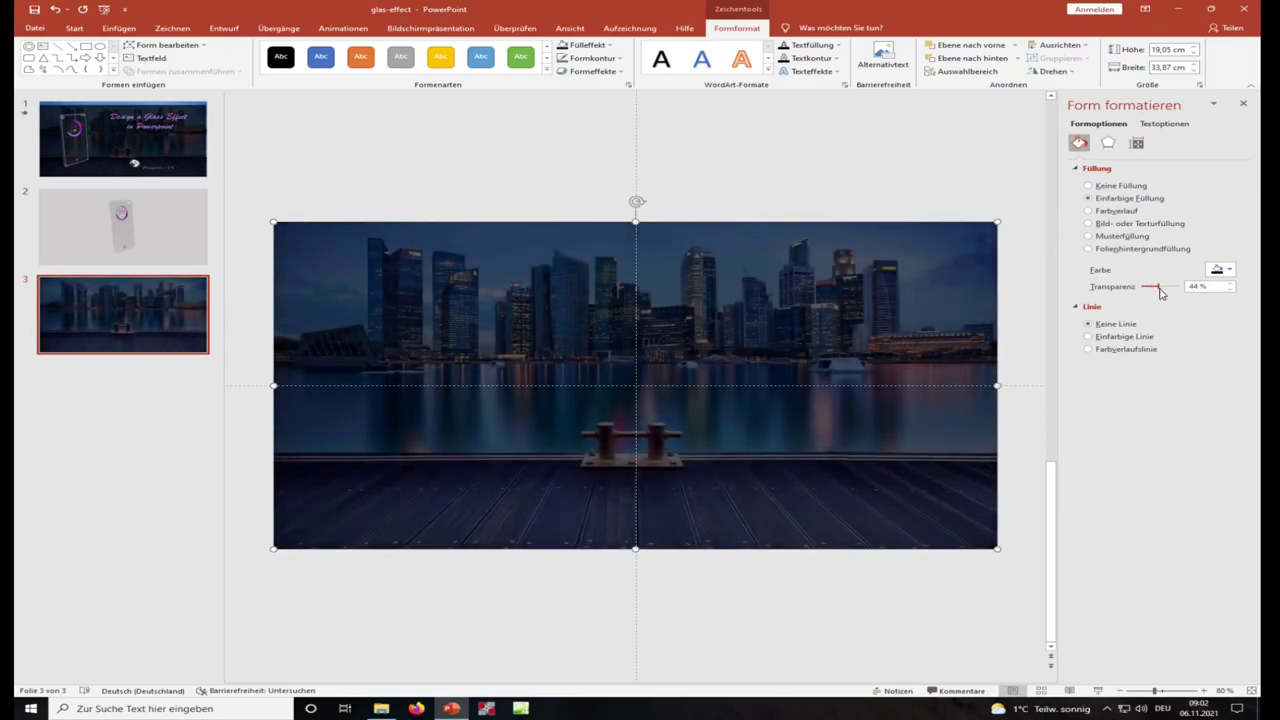
click(823, 188)
Step: Copy the phone mockup from slide 2, paste it onto slide 3 and move it left
click(166, 240)
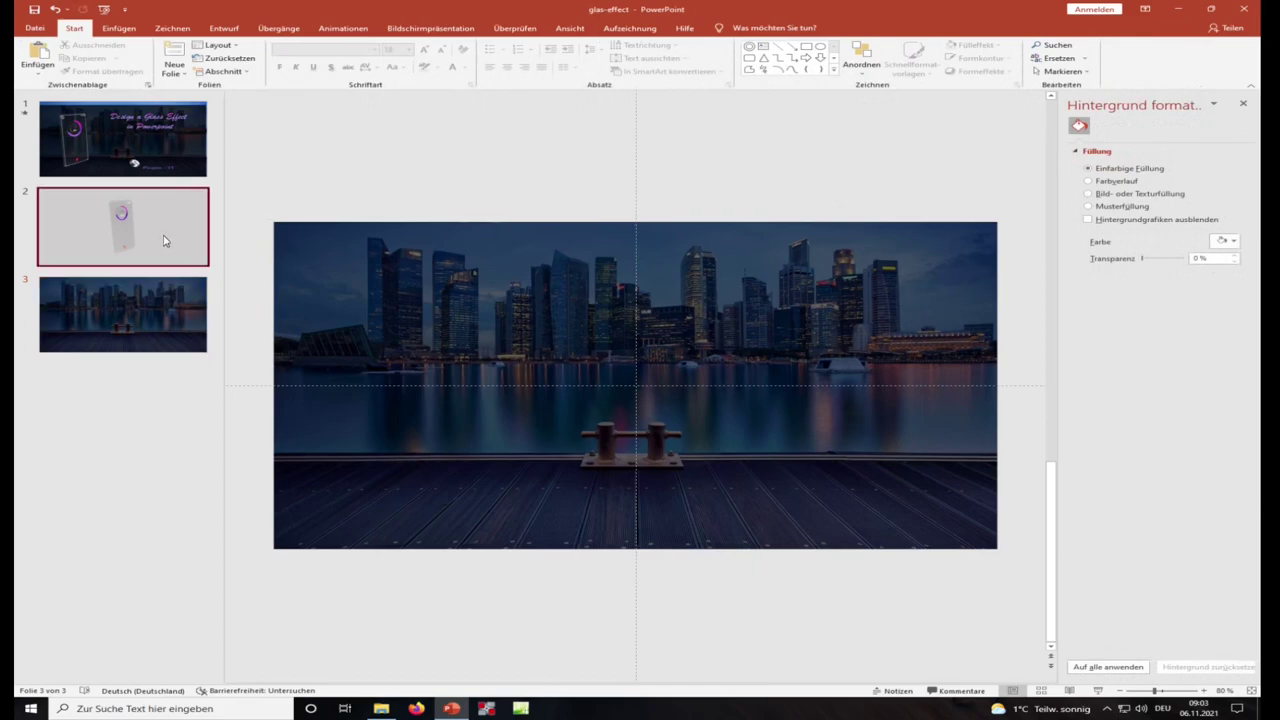
drag(520, 157, 730, 598)
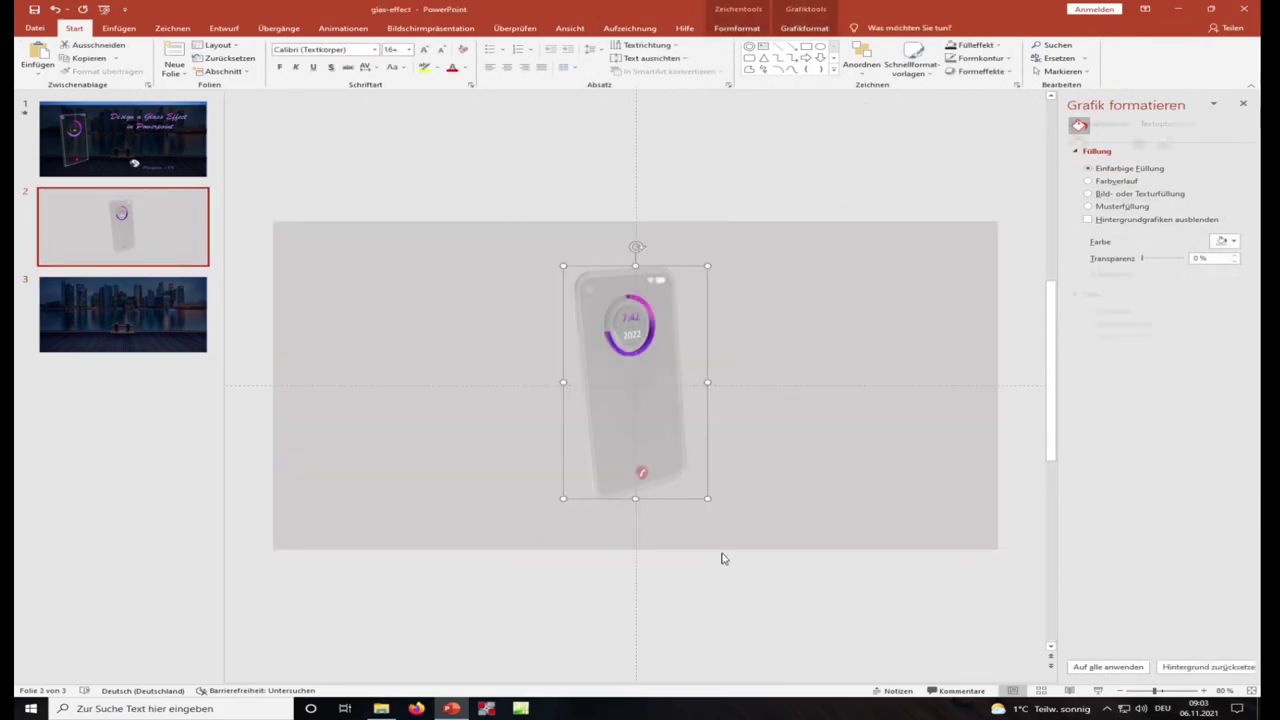
right_click(670, 368)
click(700, 386)
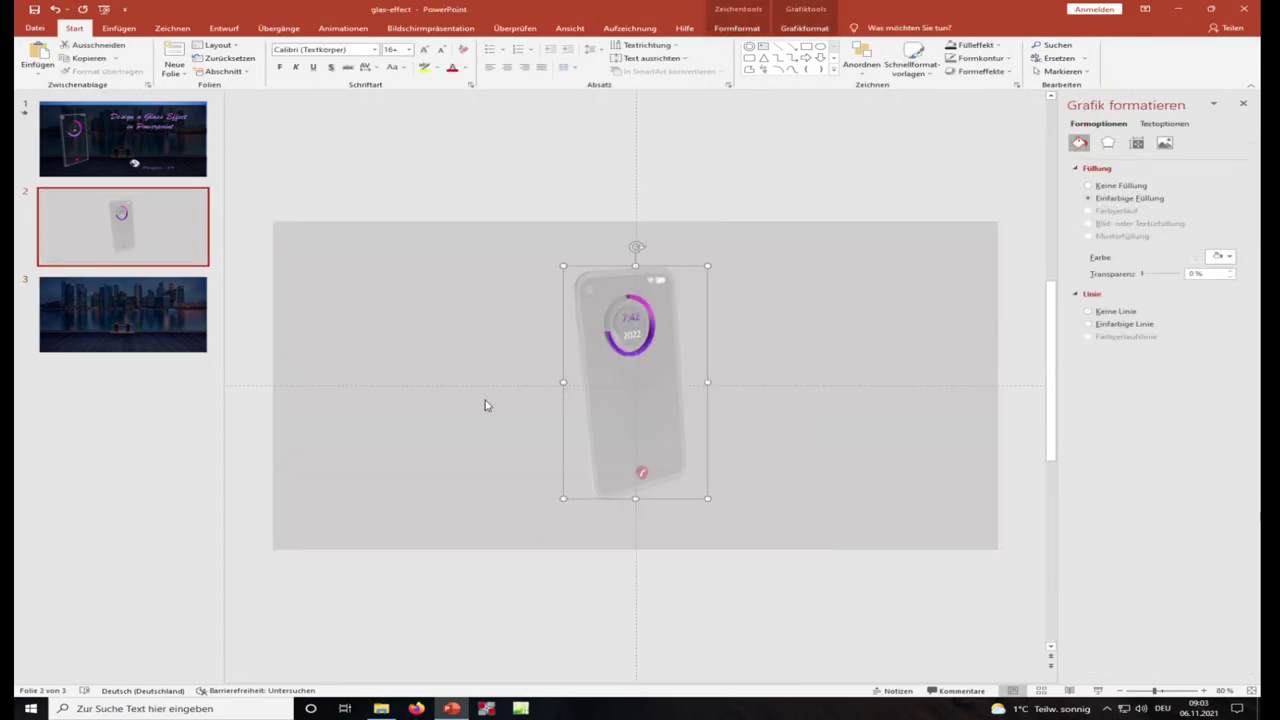
click(178, 327)
right_click(386, 137)
click(410, 162)
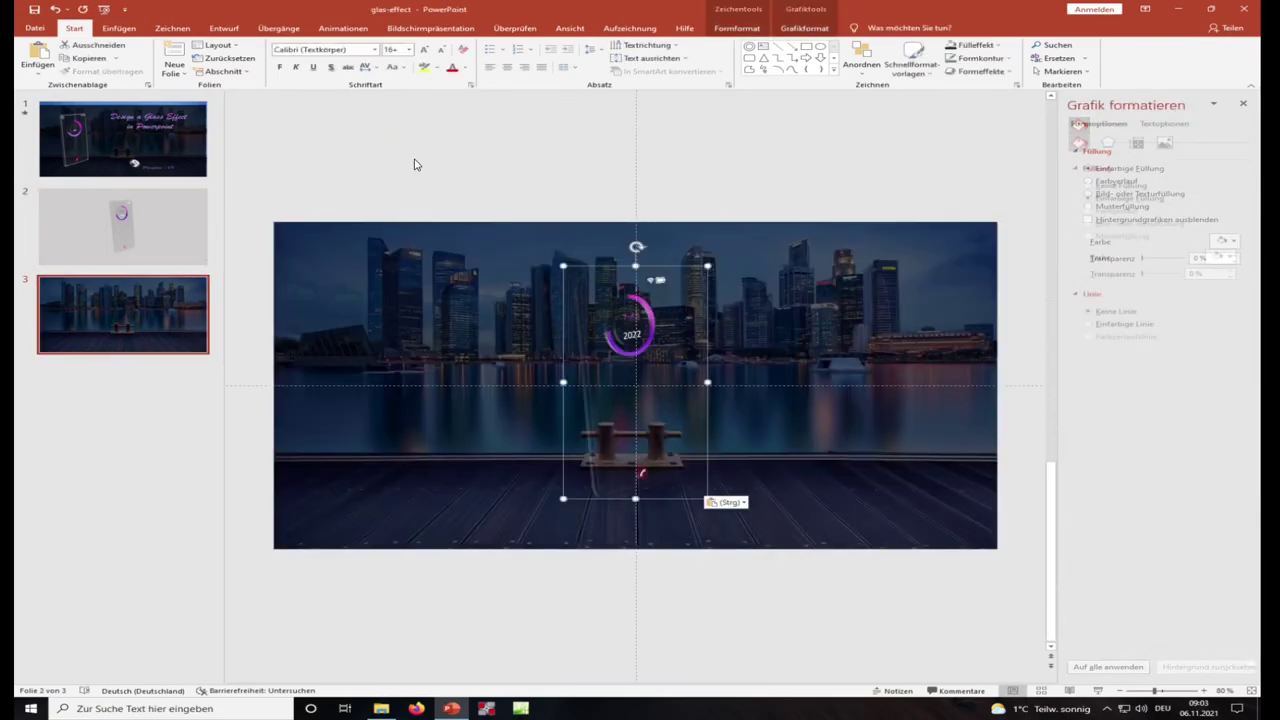
drag(645, 342, 427, 362)
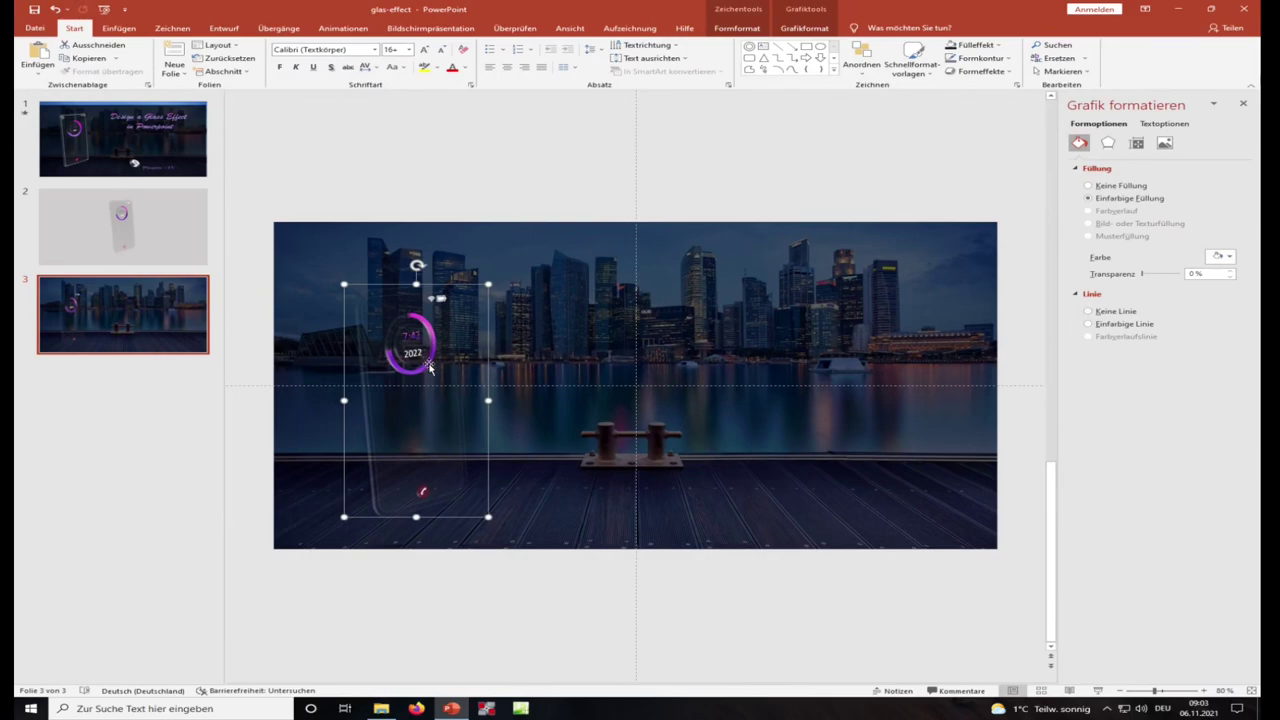
Step: Lower the dark overlay's transparency to about 20% and preview slide 3 as a slideshow
click(853, 310)
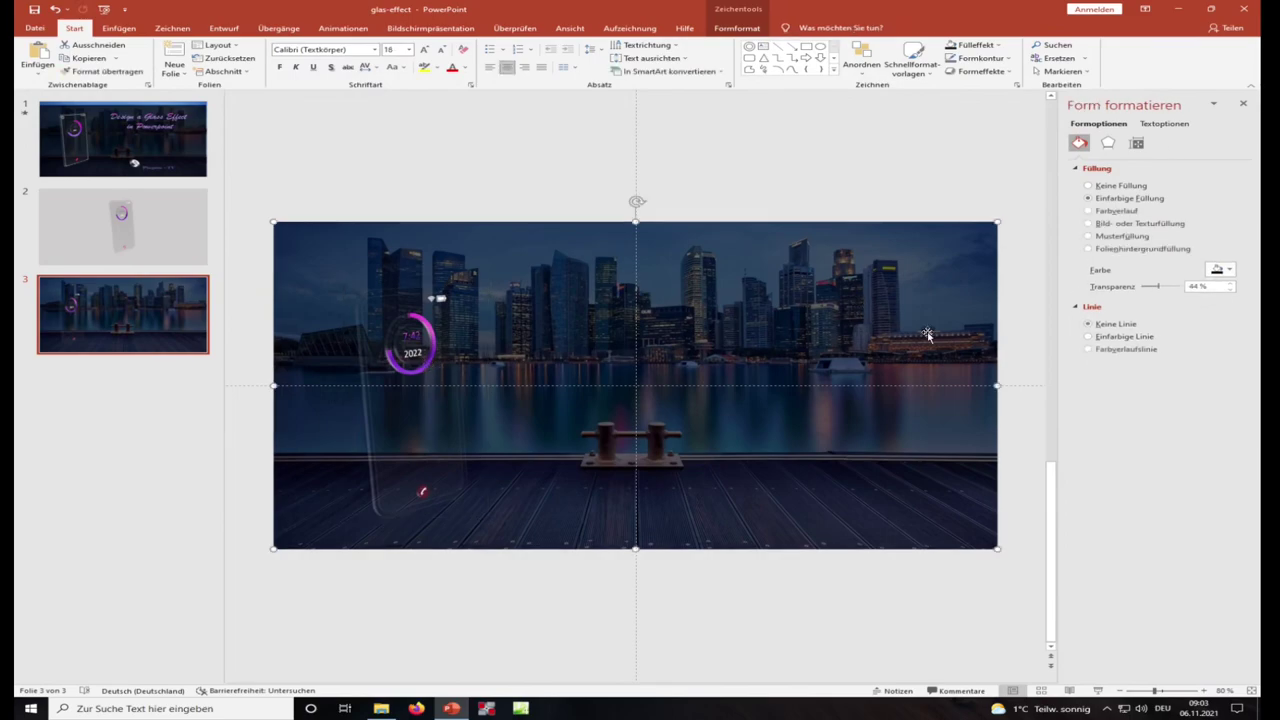
click(1228, 290)
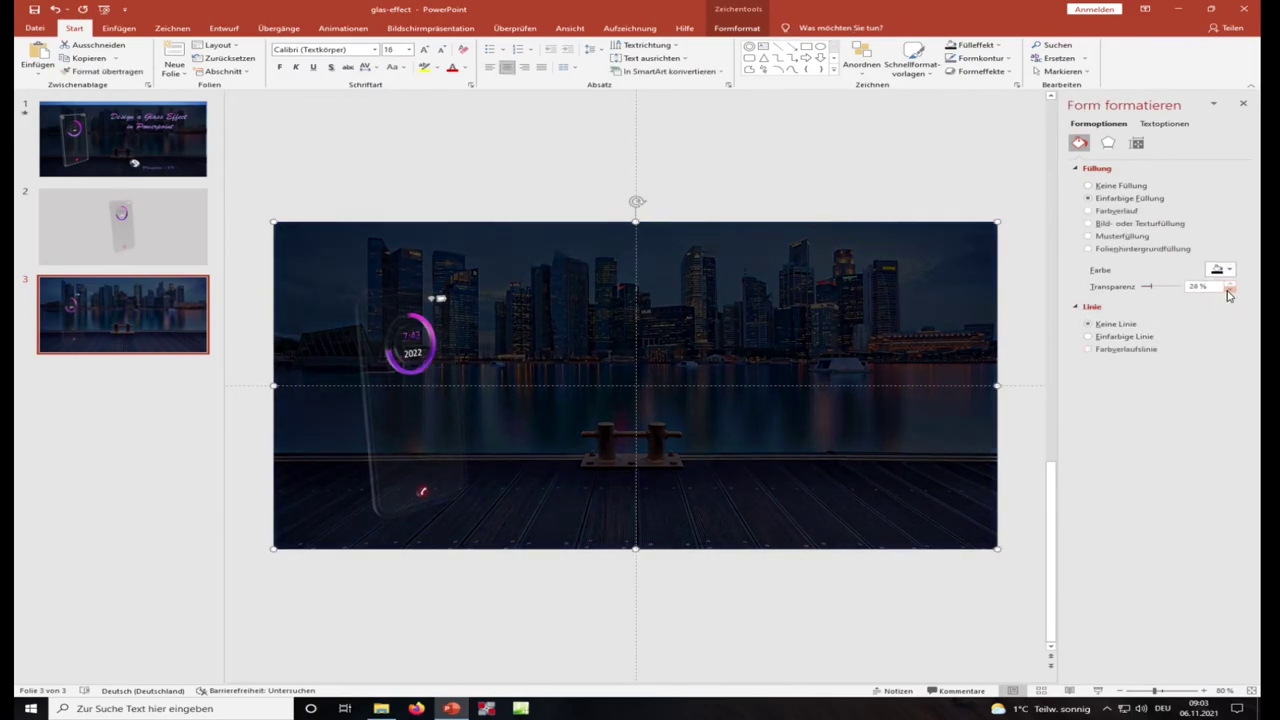
double_click(1228, 290)
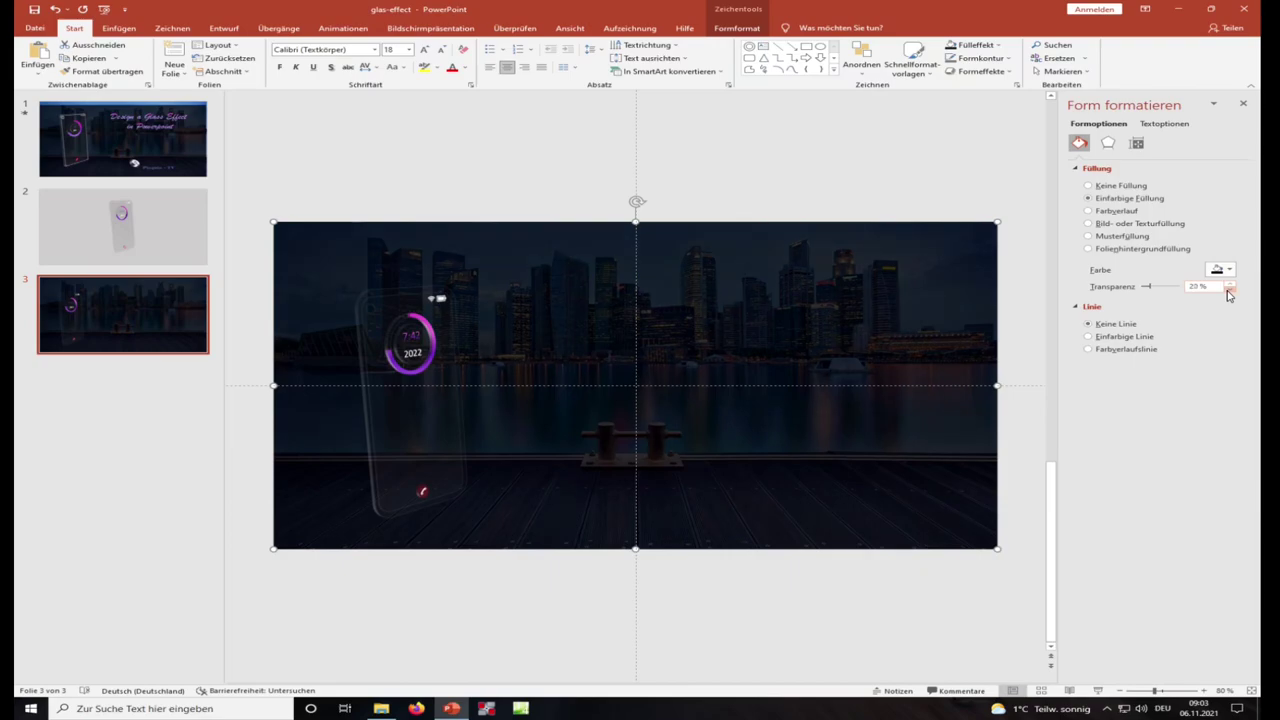
click(810, 186)
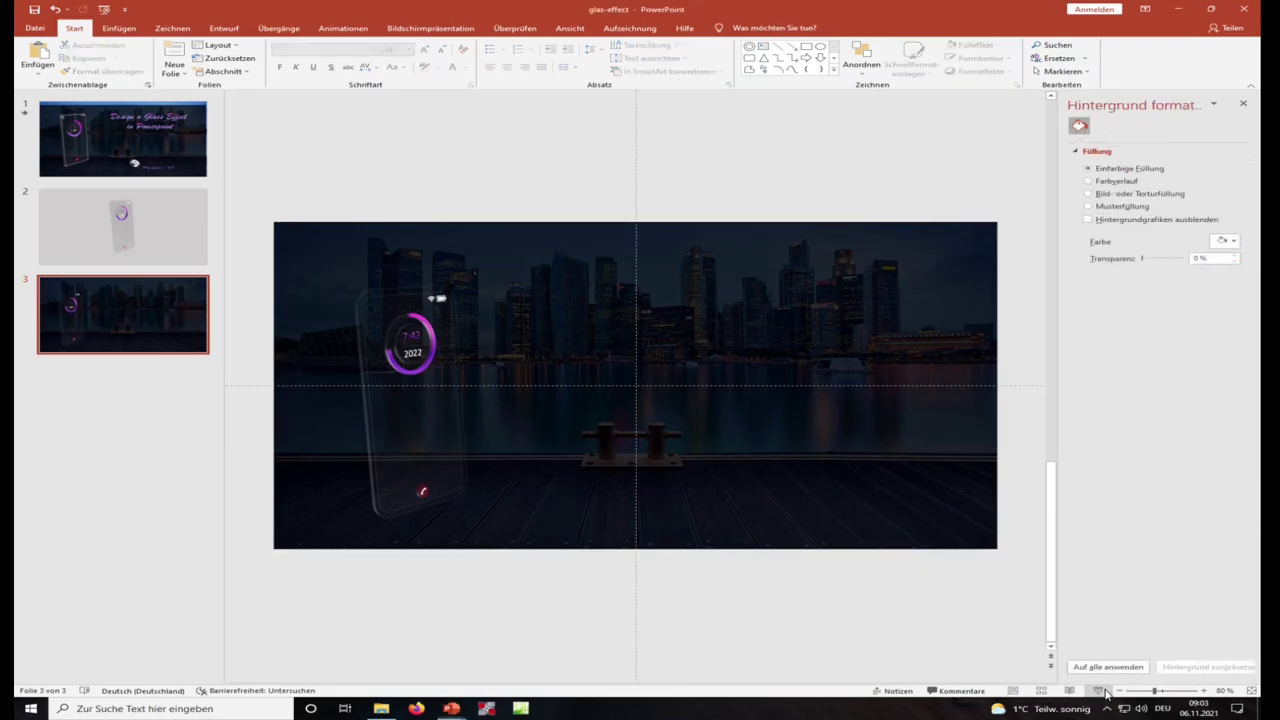
click(1103, 691)
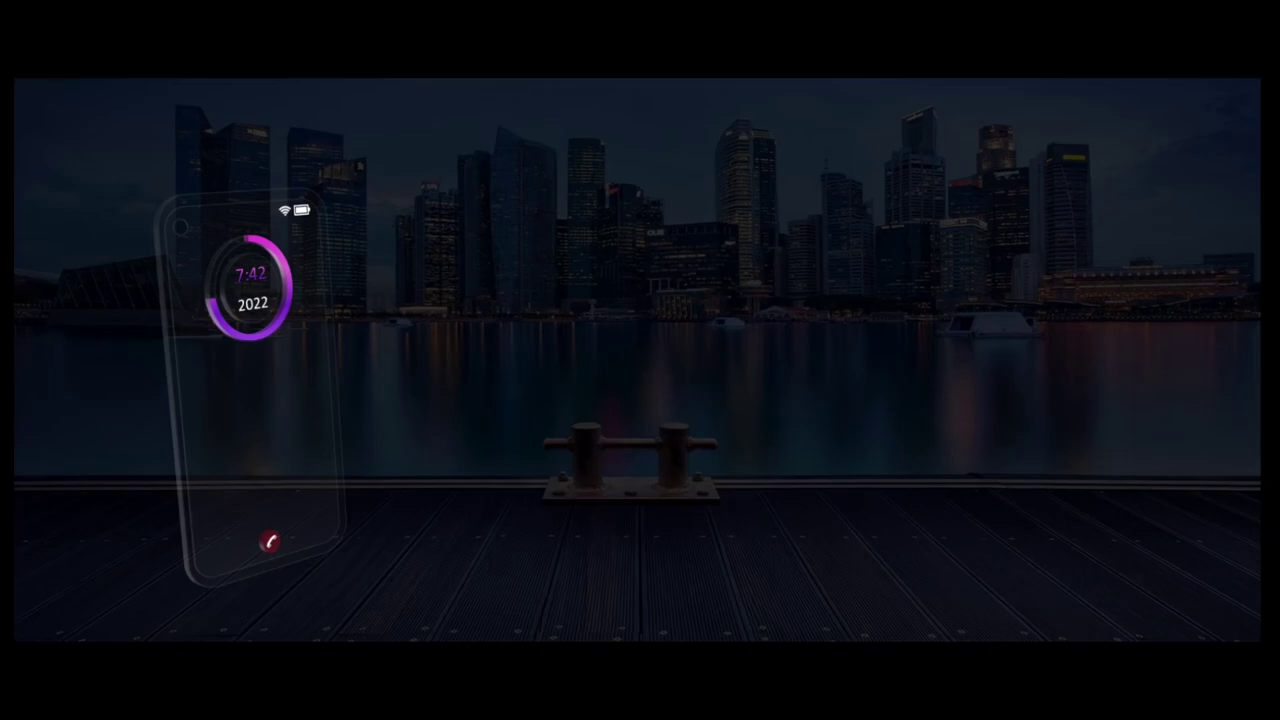
key(Escape)
Step: Give the glass shape on slide 2 a light outline colour, then select the whole mockup
click(157, 251)
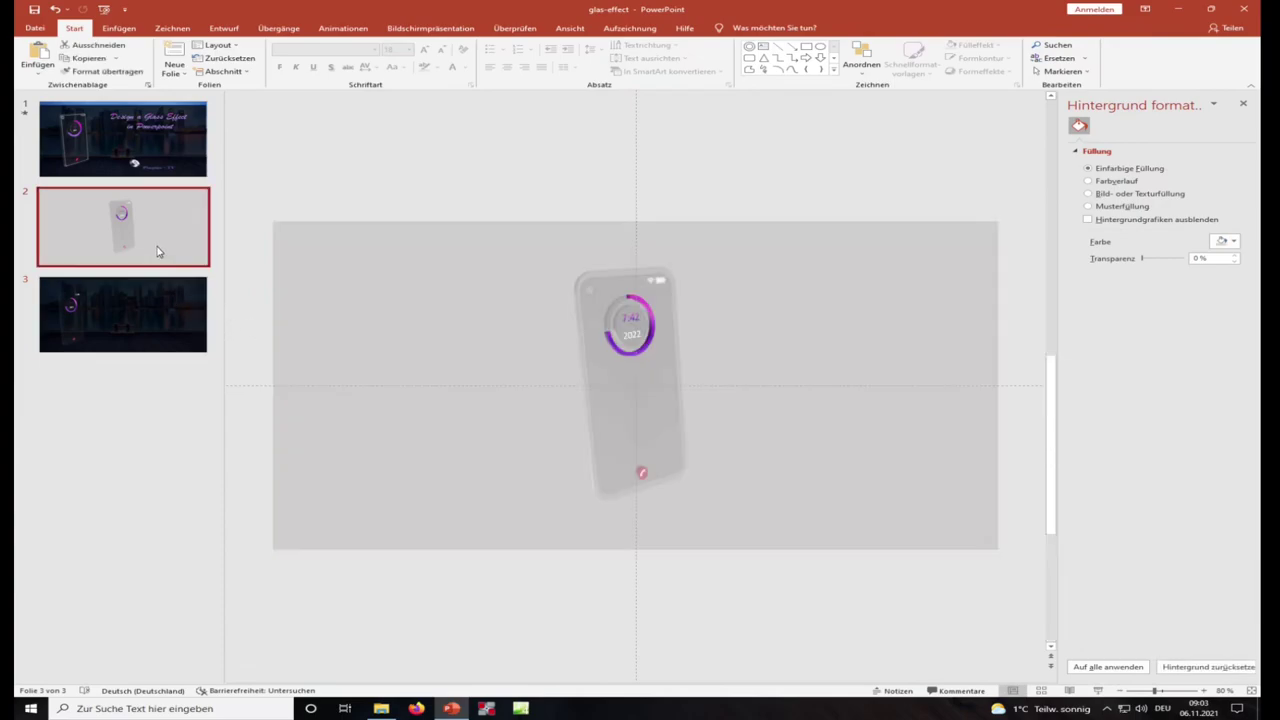
click(577, 288)
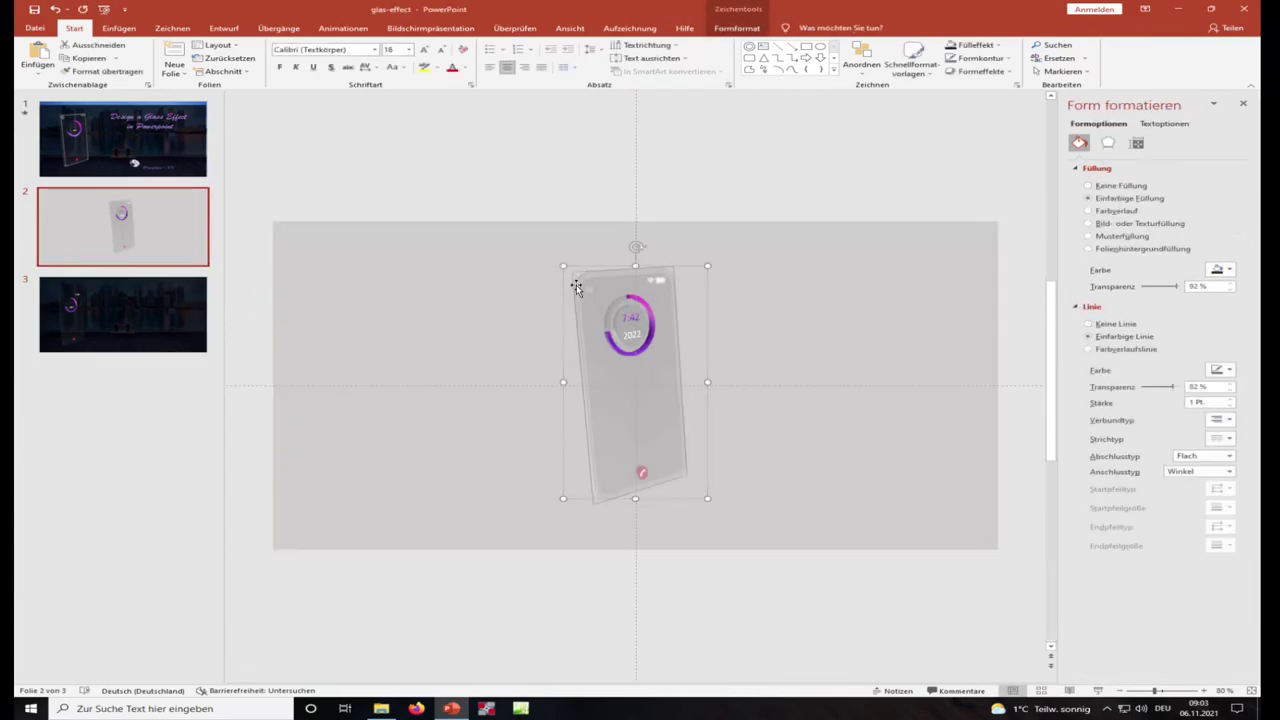
click(1222, 370)
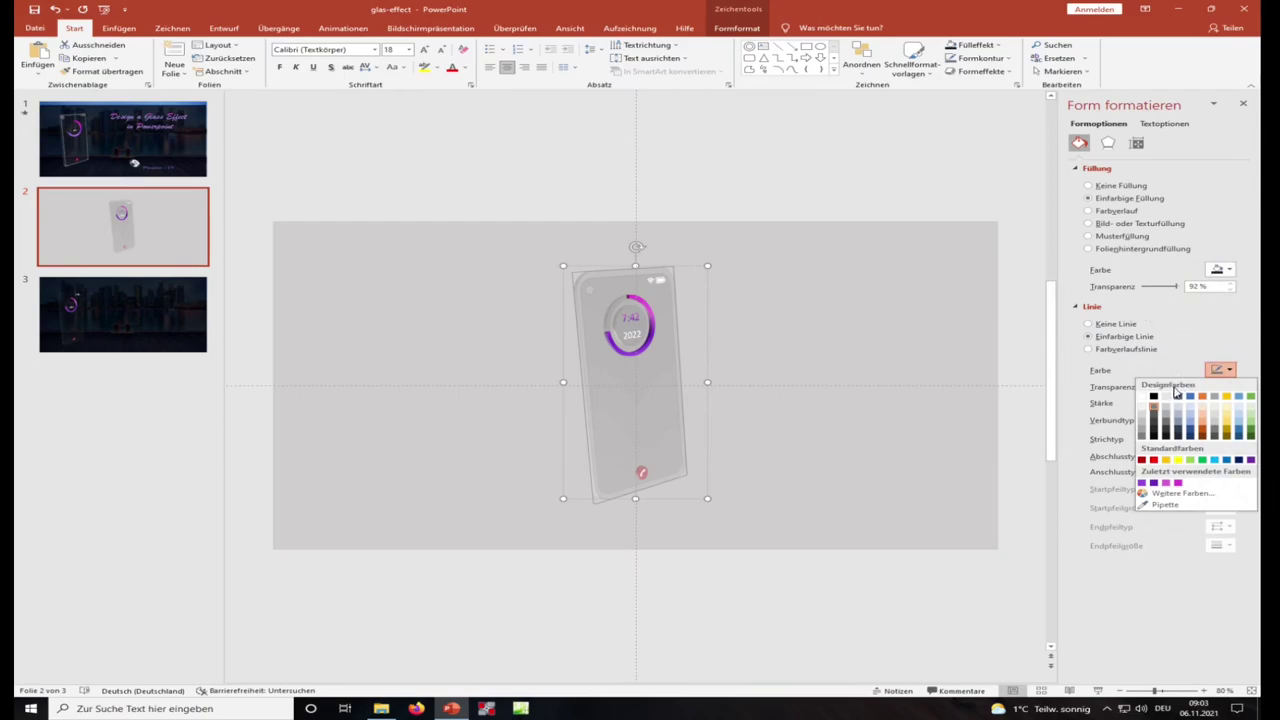
click(1145, 420)
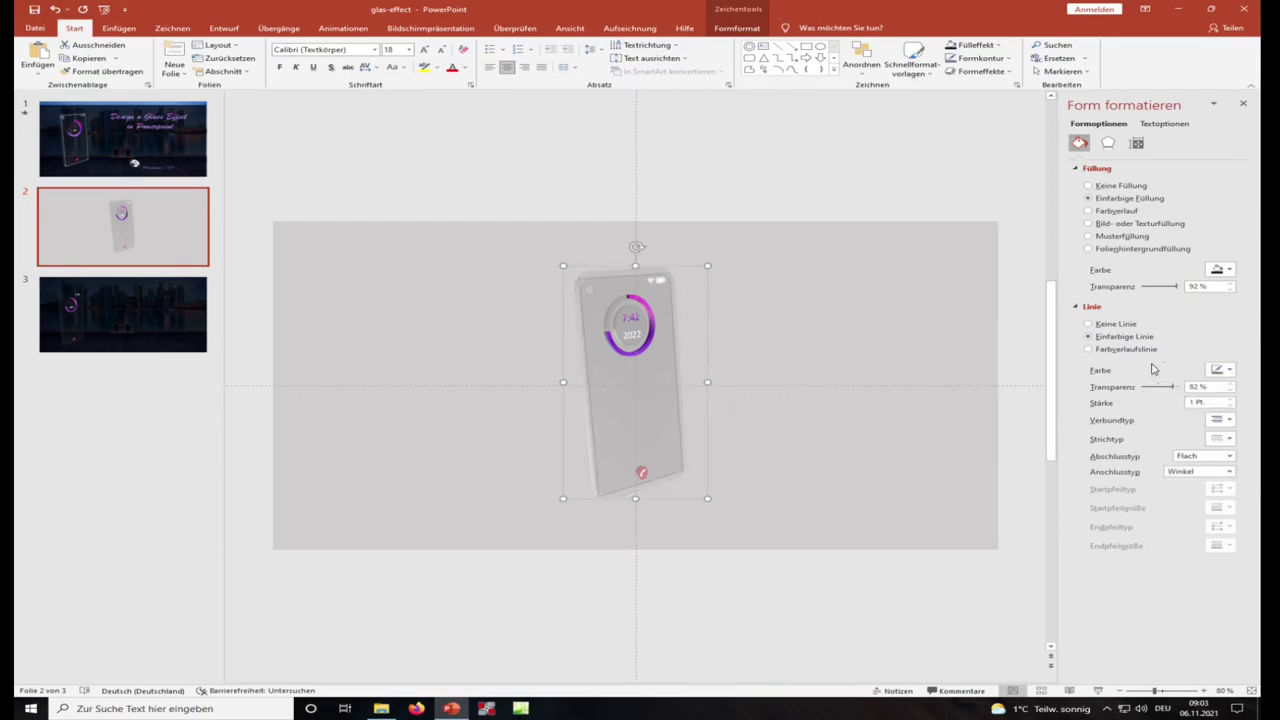
click(1225, 368)
click(1145, 410)
click(738, 193)
drag(357, 186, 786, 577)
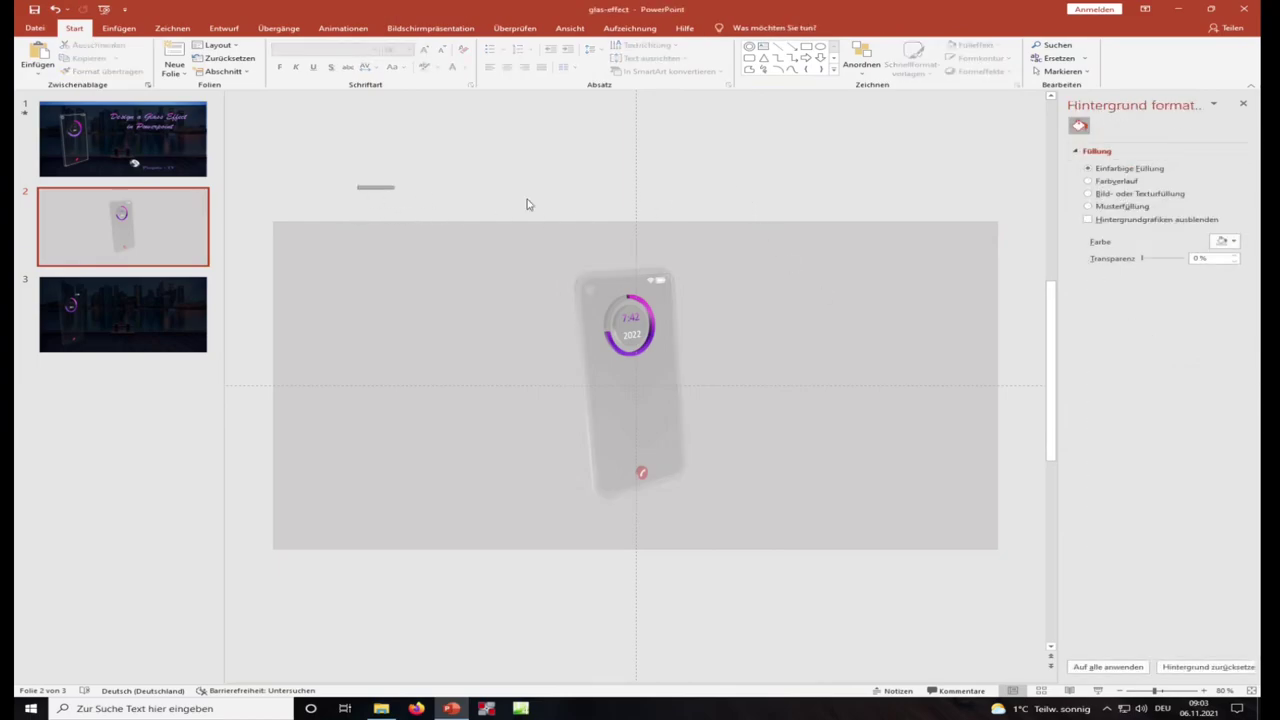
right_click(667, 421)
Step: Swap slide 3's old phone for the copied mockup on the left, then return to slide 2
click(686, 440)
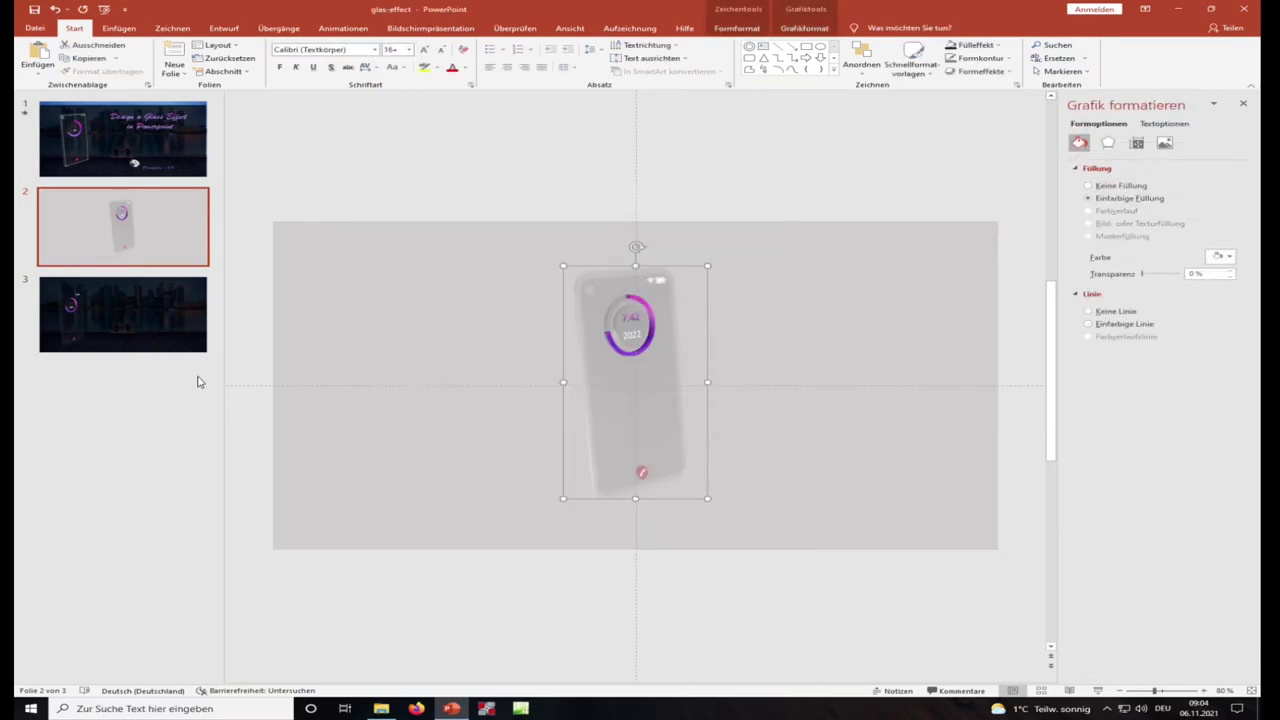
click(154, 334)
click(365, 356)
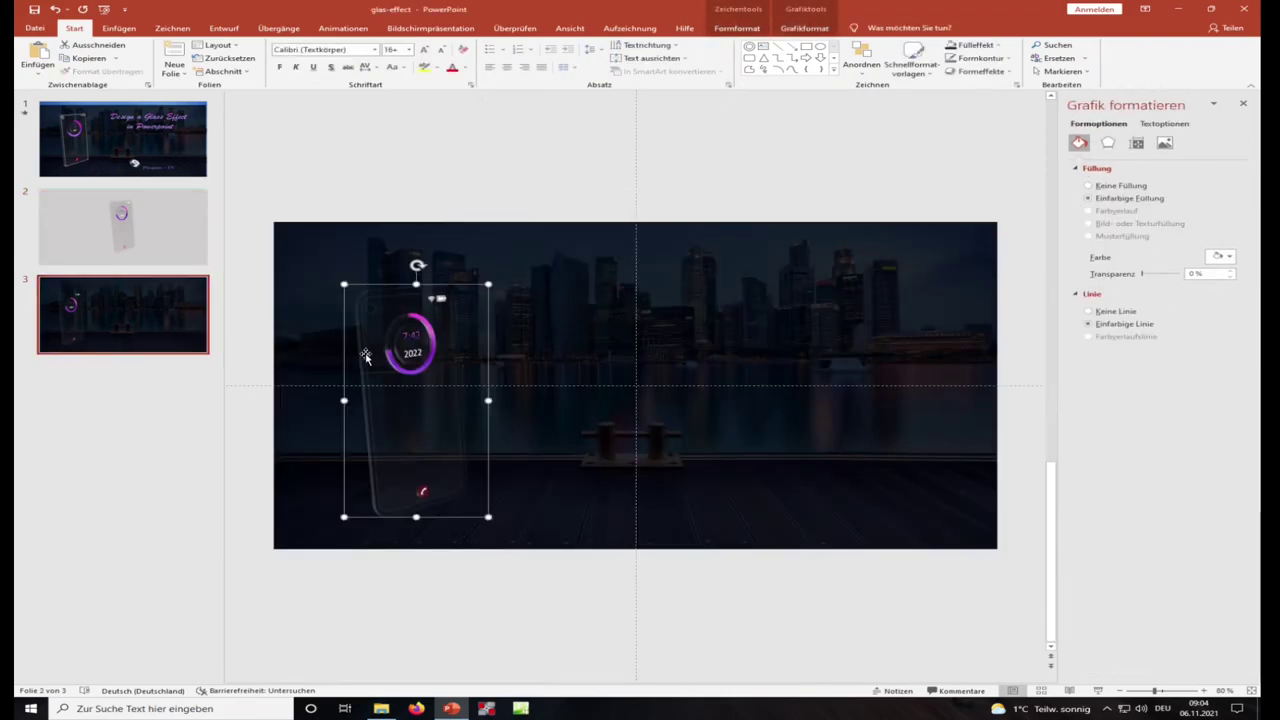
key(Delete)
right_click(423, 170)
click(452, 186)
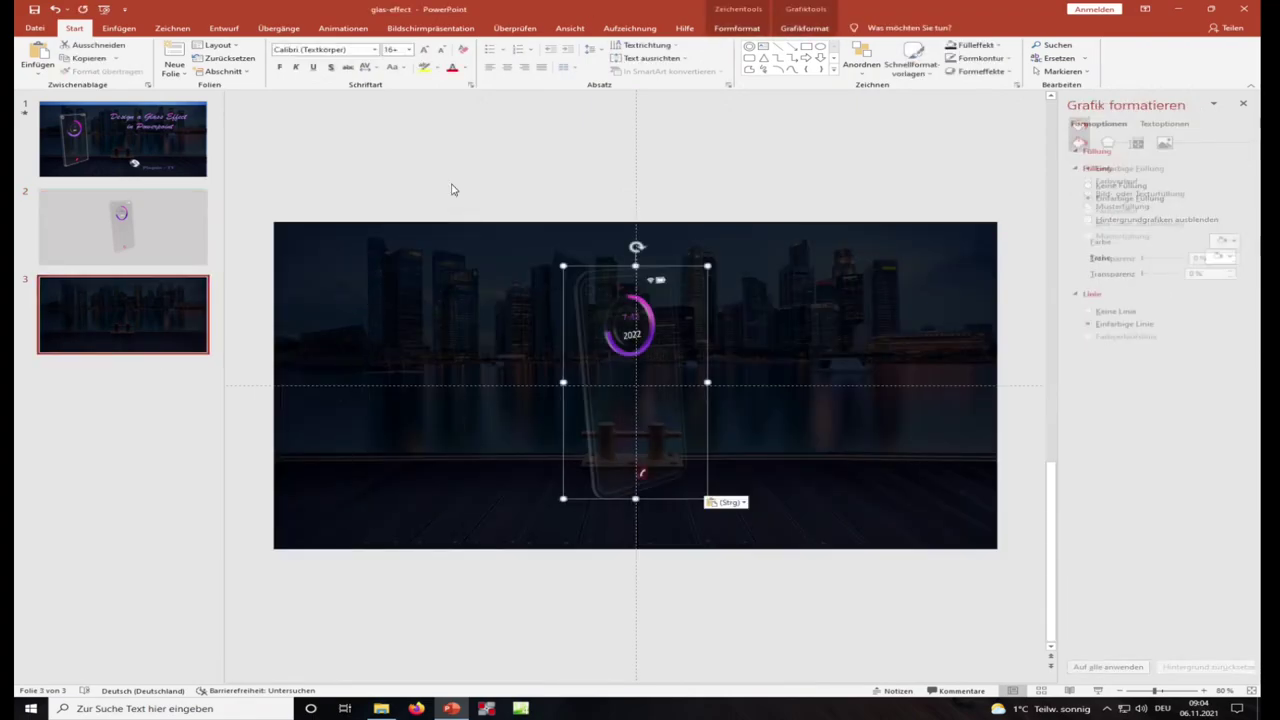
drag(610, 352, 396, 381)
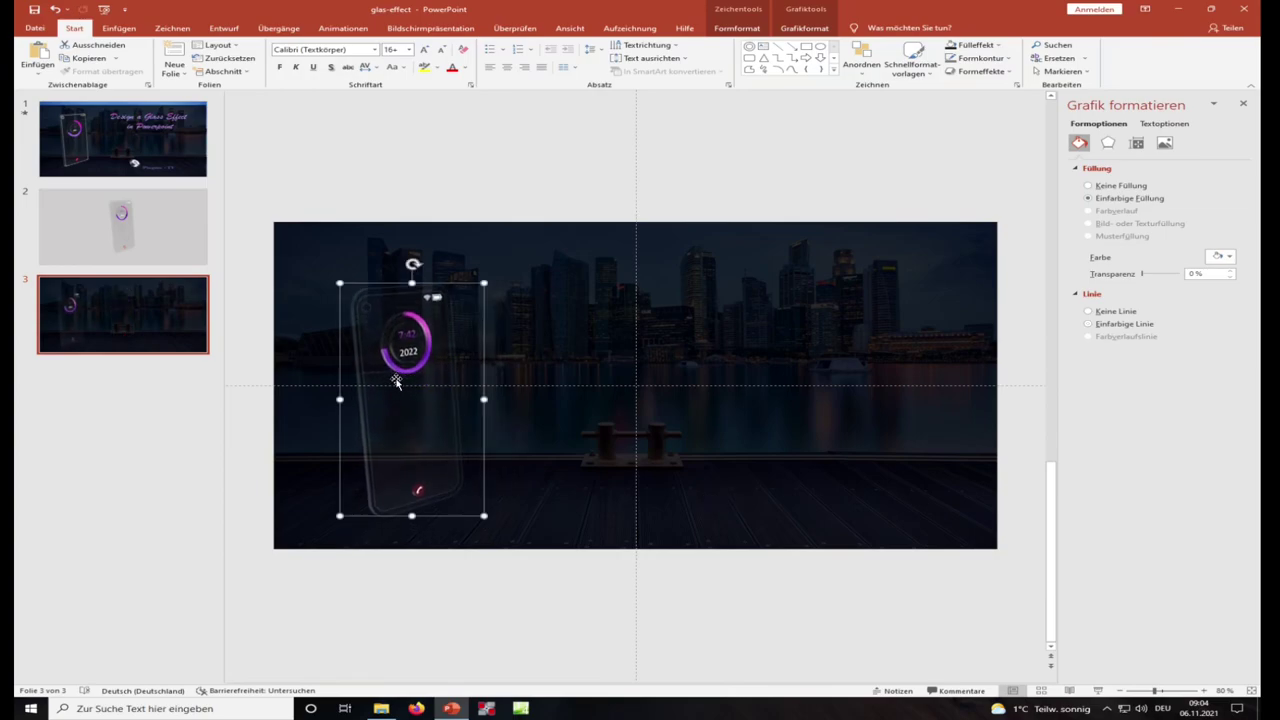
click(184, 314)
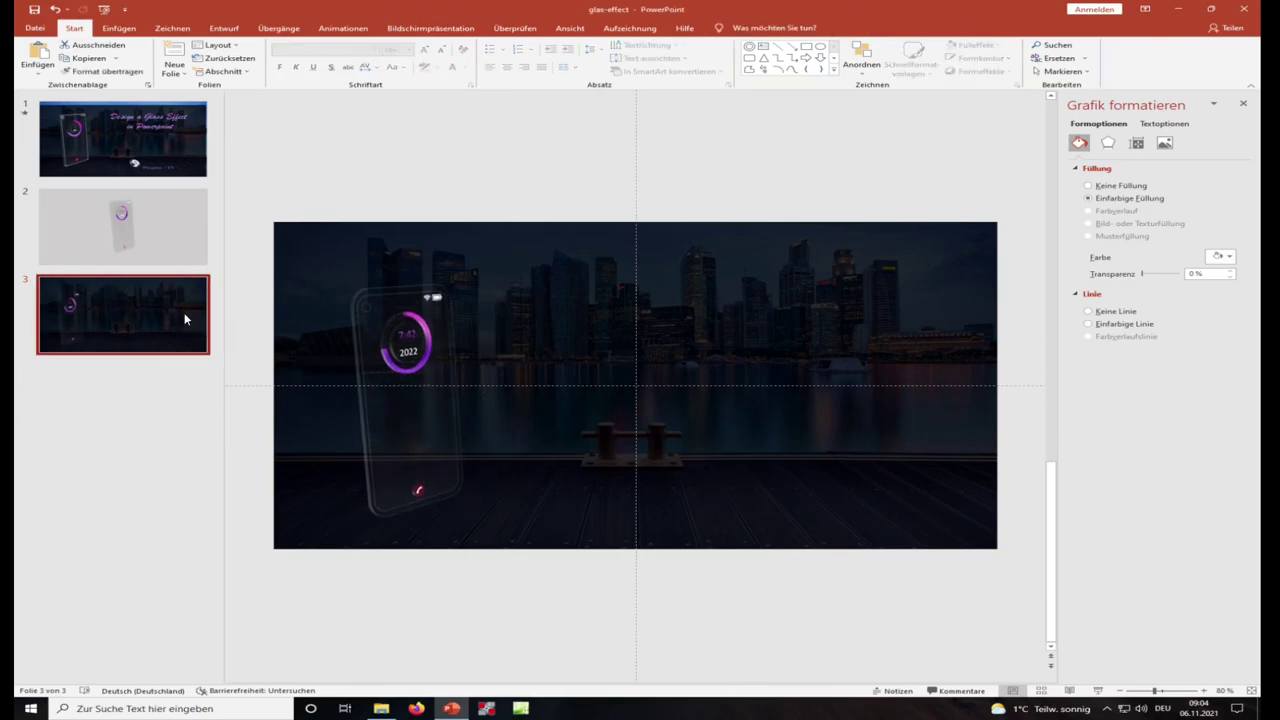
click(176, 244)
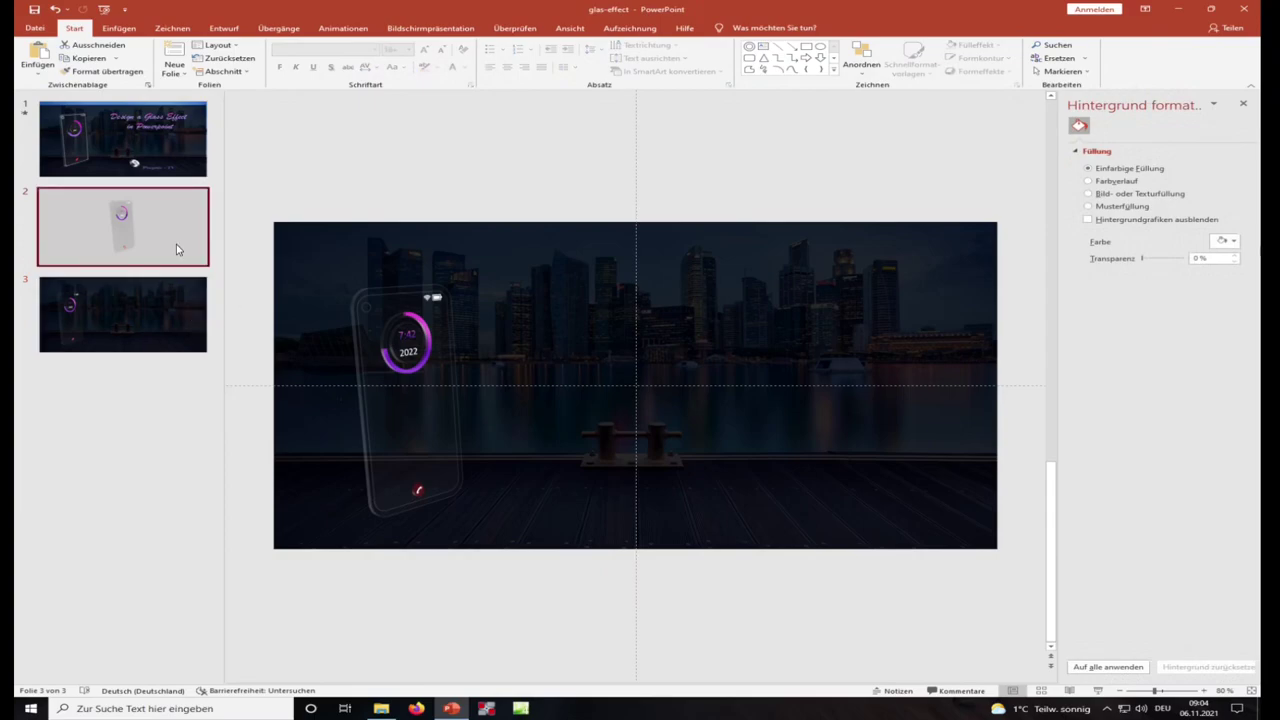
click(603, 319)
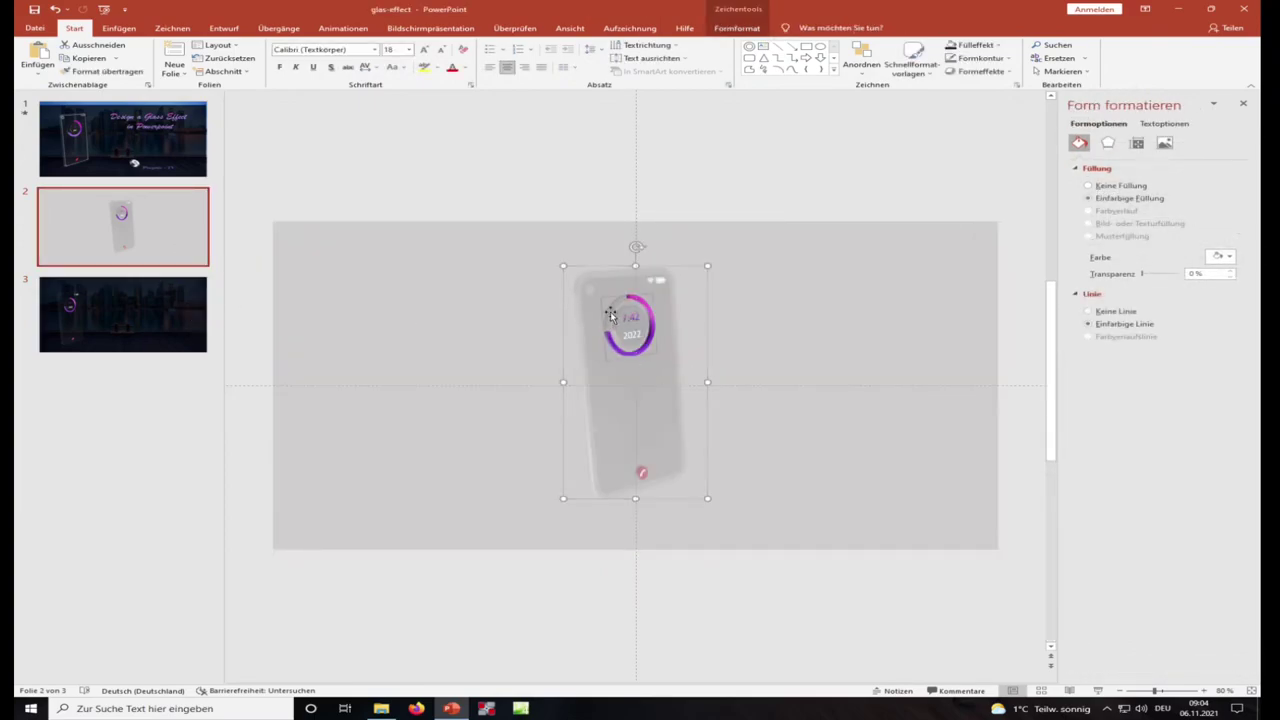
Step: Give the phone's glass body a light outline colour, then switch to slide 3
click(1208, 373)
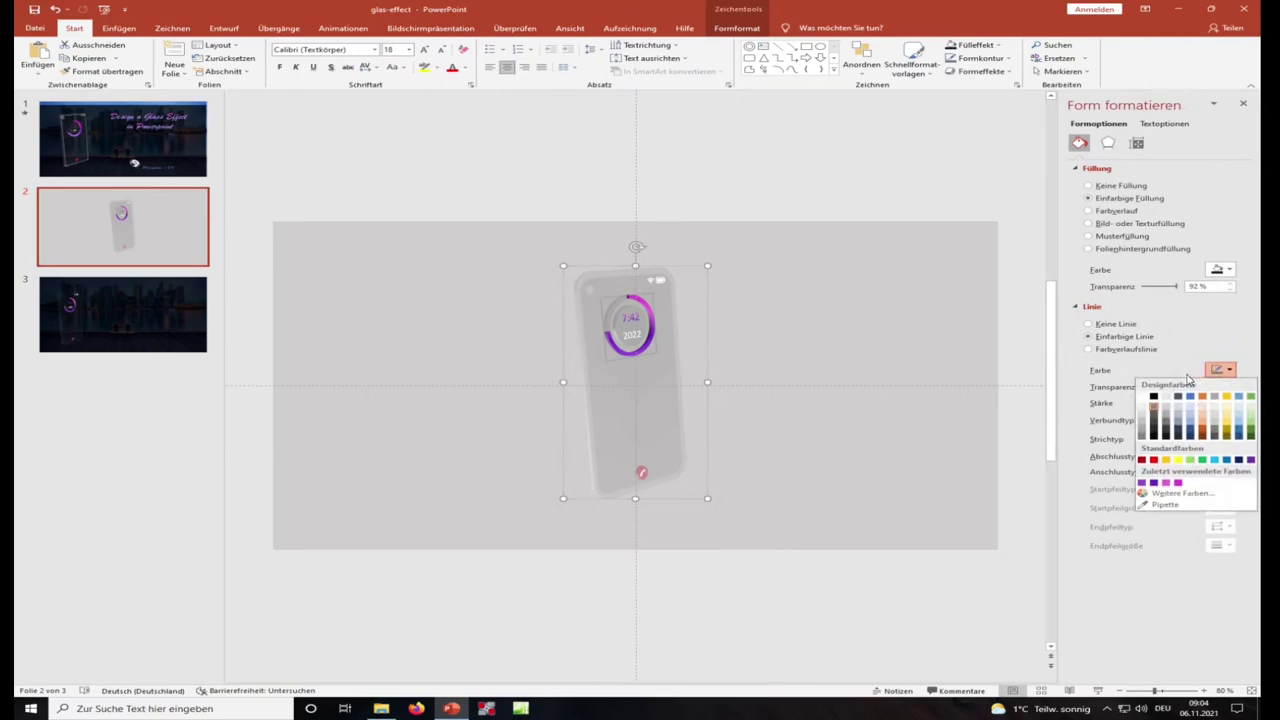
click(1145, 416)
click(619, 332)
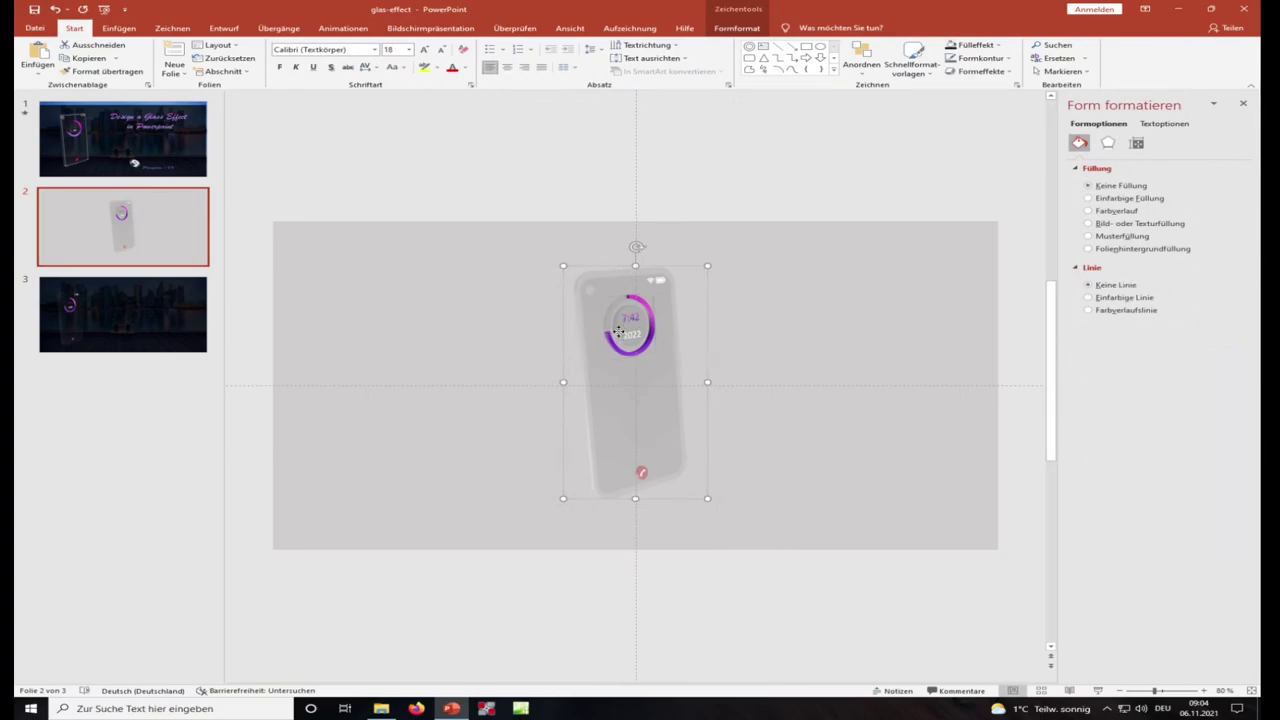
click(617, 333)
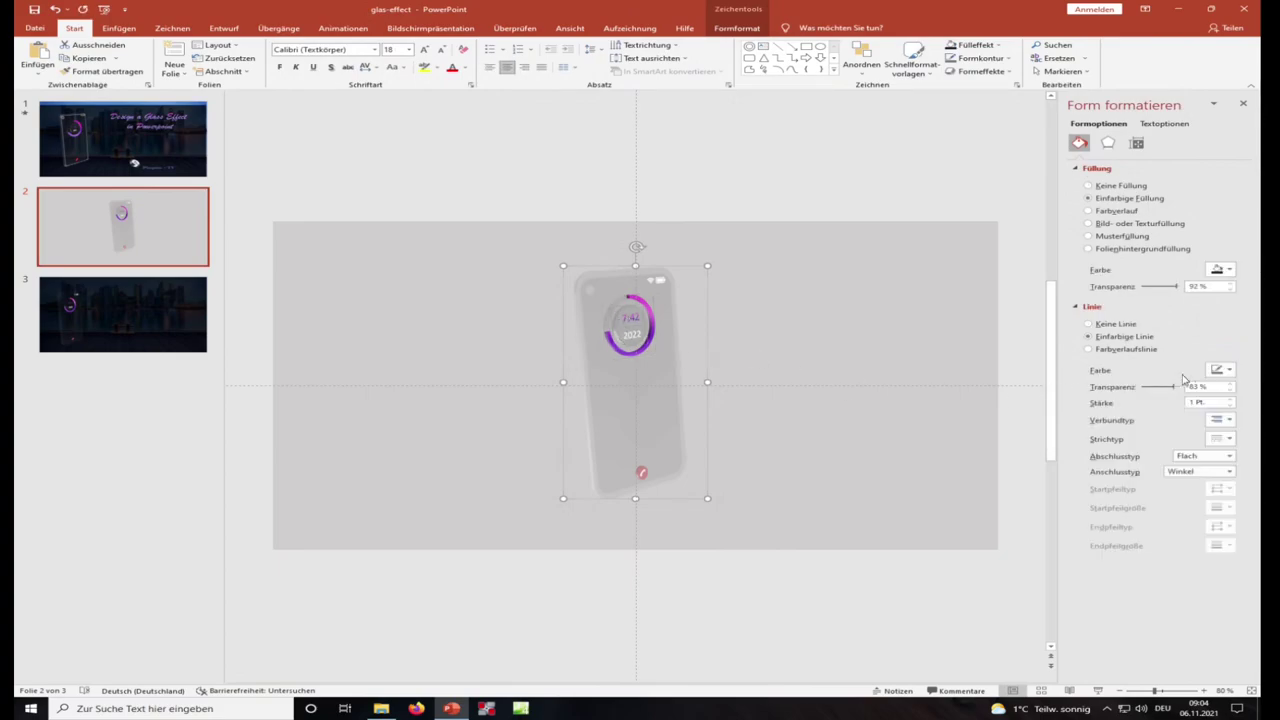
click(1214, 372)
click(1142, 414)
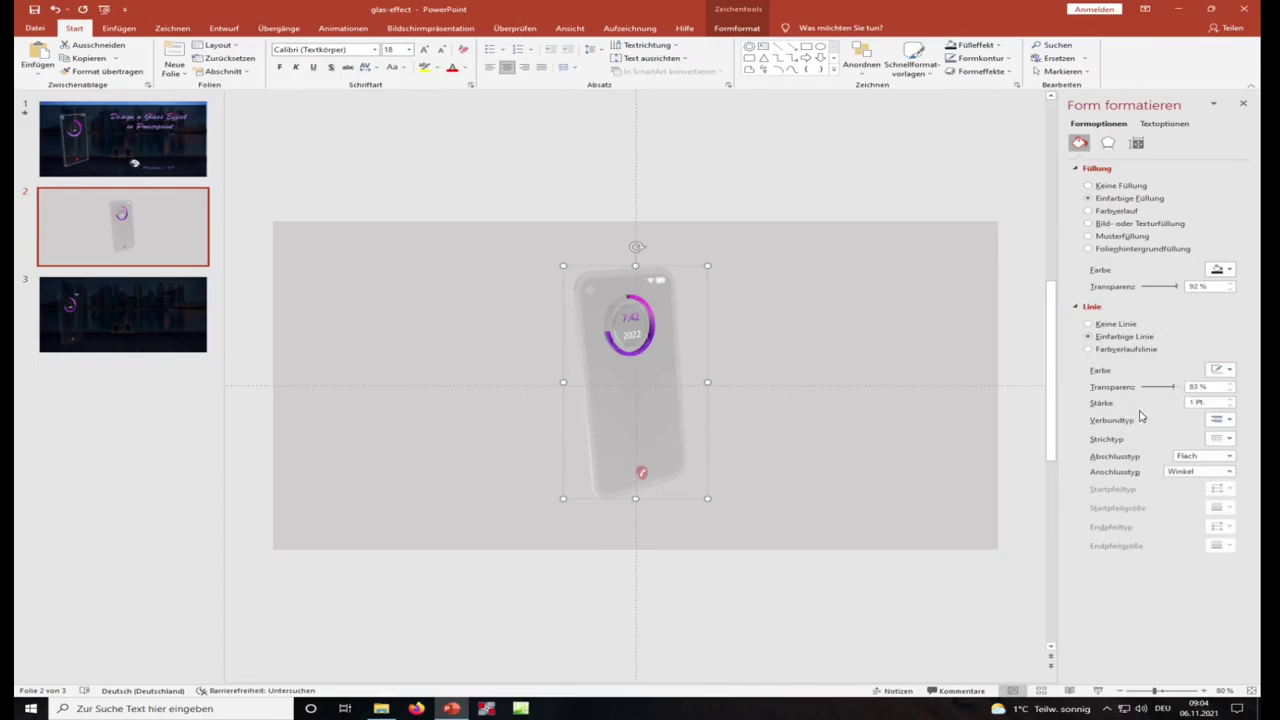
click(730, 197)
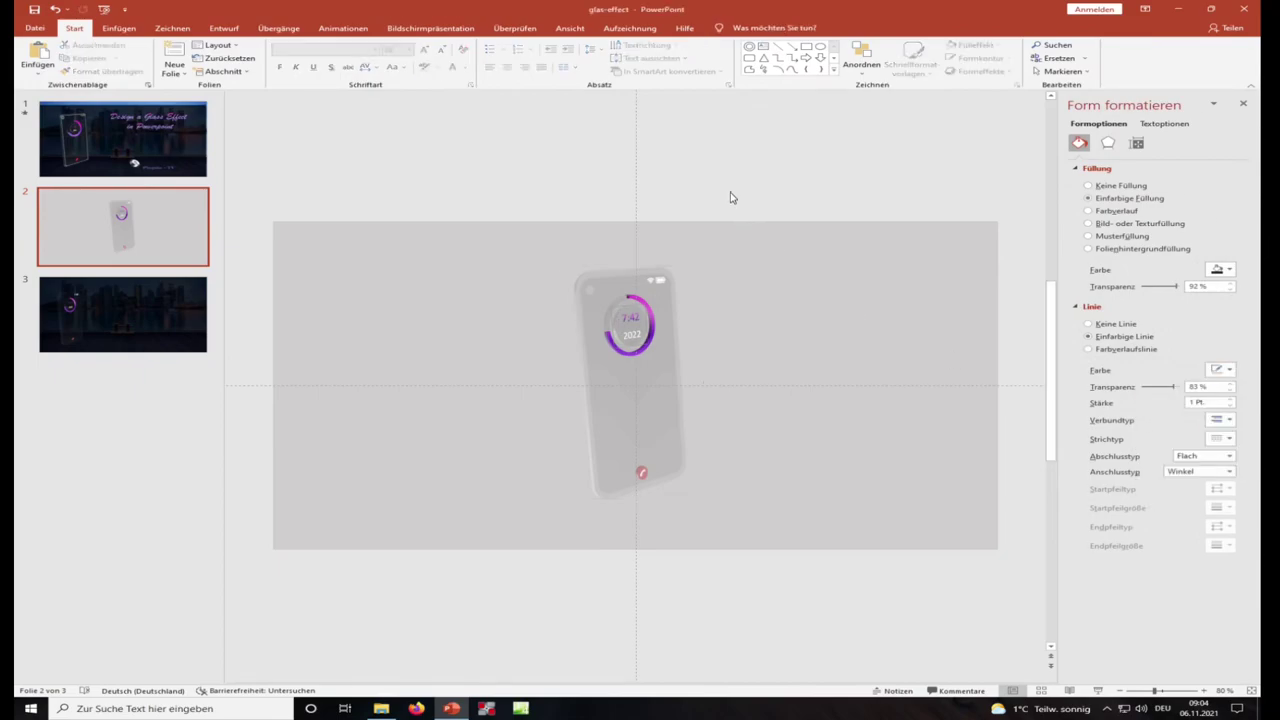
click(171, 314)
Step: Replace slide 3's phone with a fresh copy from slide 2, placed on the left
click(414, 313)
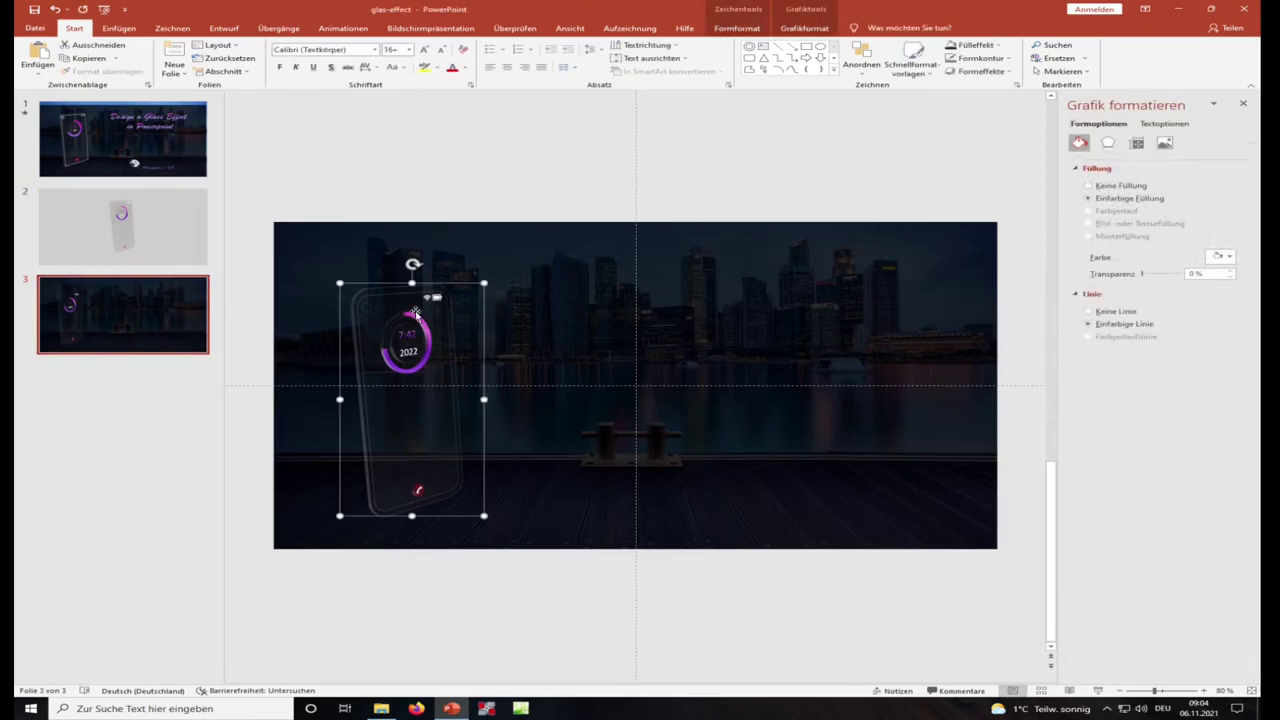
key(Delete)
right_click(626, 332)
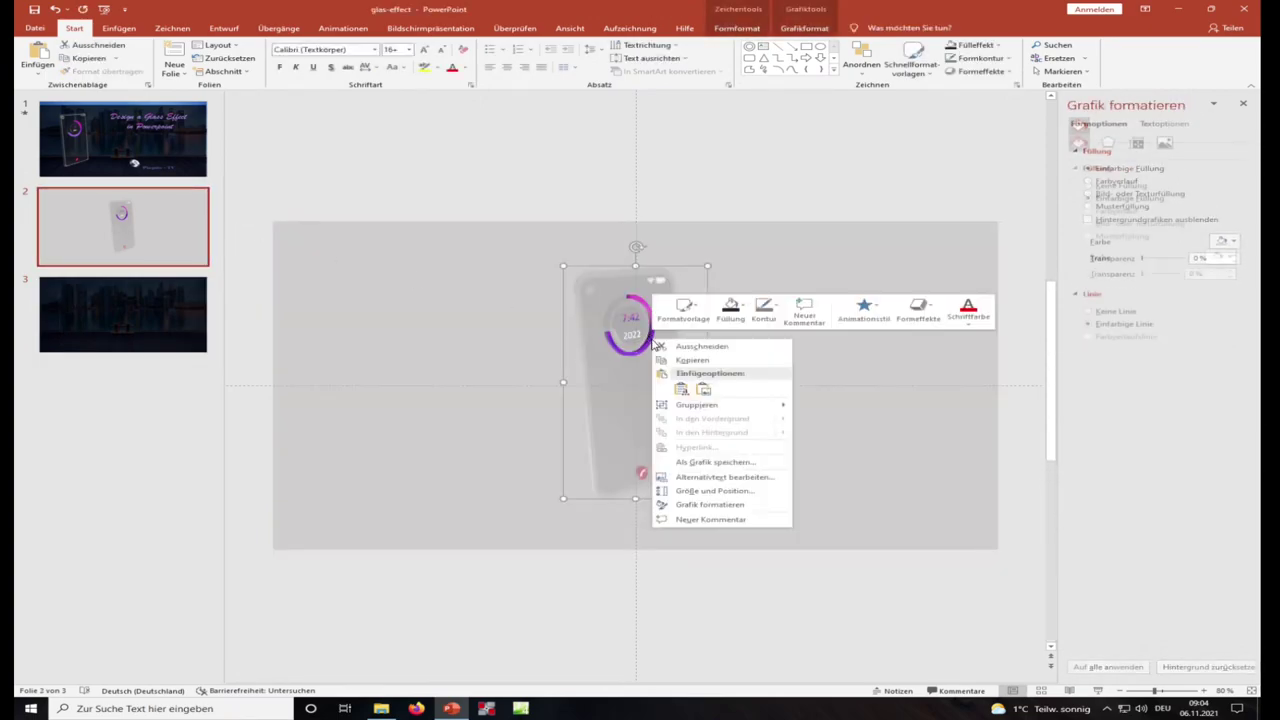
click(677, 357)
click(185, 324)
right_click(362, 158)
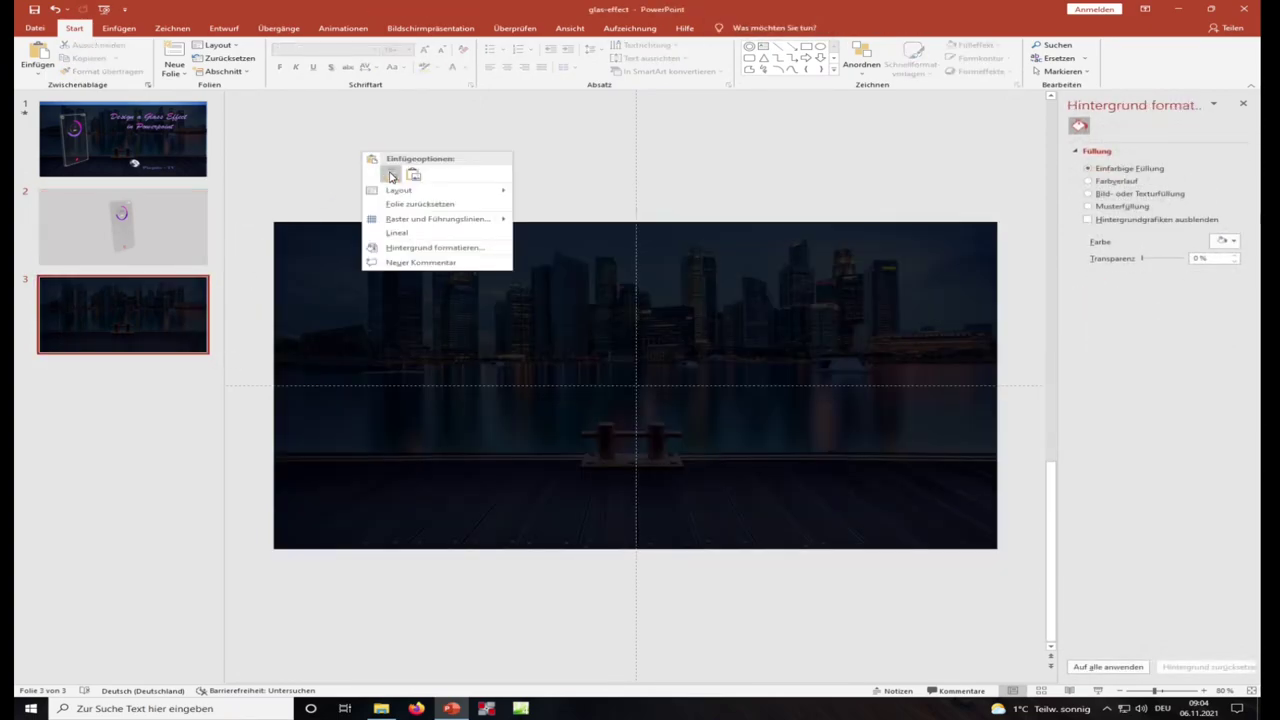
click(387, 175)
drag(605, 364, 371, 379)
Step: Select the overlay, then nudge the phone mockup slightly up and to the right
click(841, 309)
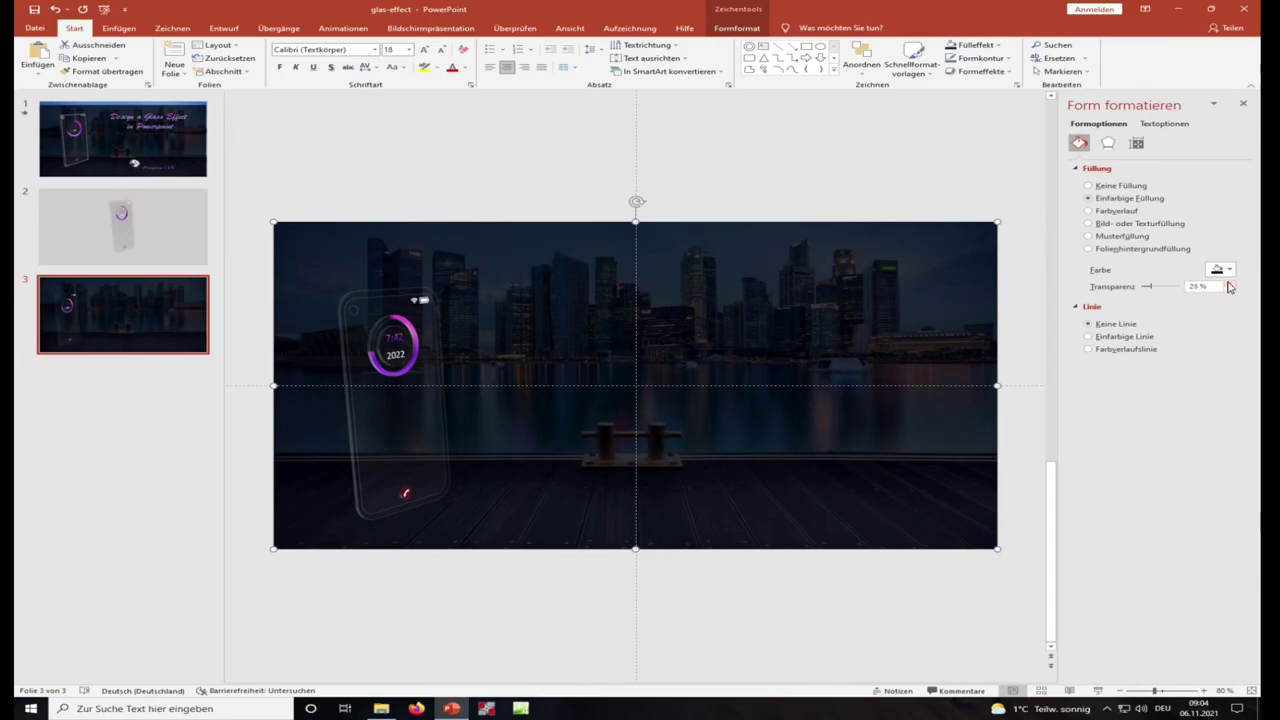
click(537, 186)
drag(413, 331, 461, 313)
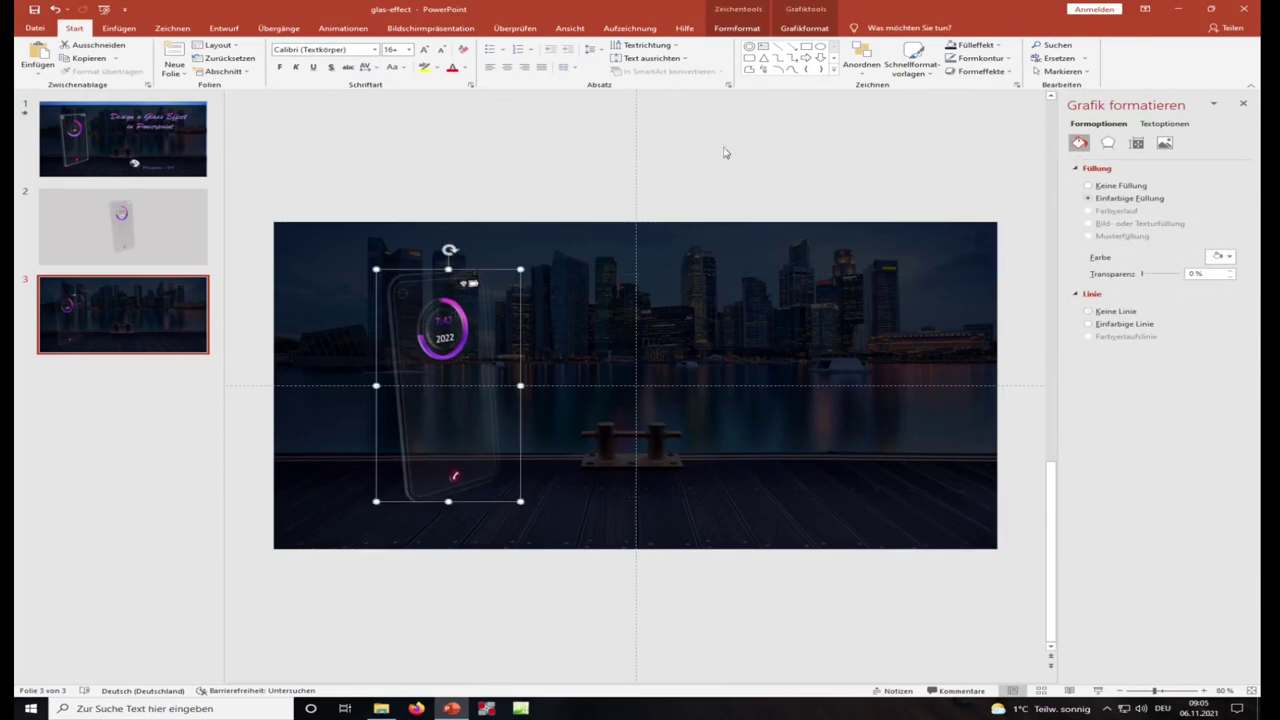
Step: Add a centered title text box reading 'Design a Glass Effect' with a second line starting 'In Pow'
click(763, 46)
click(716, 160)
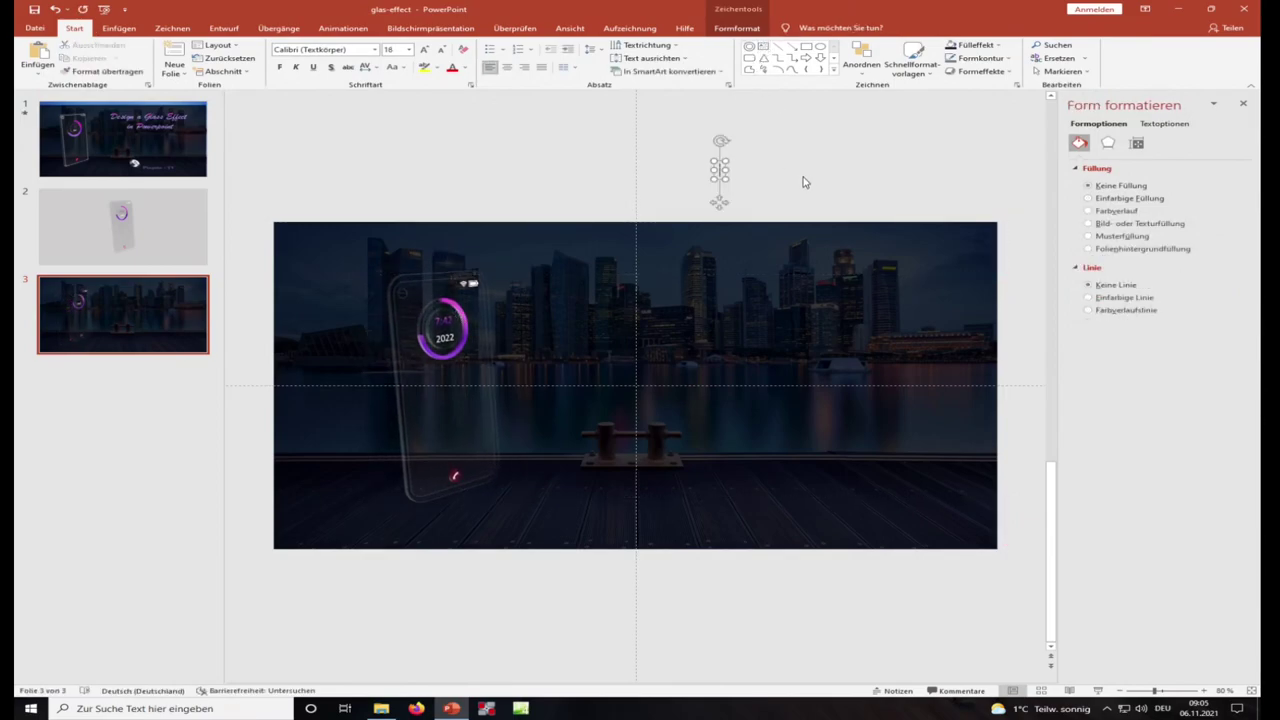
text(Desi)
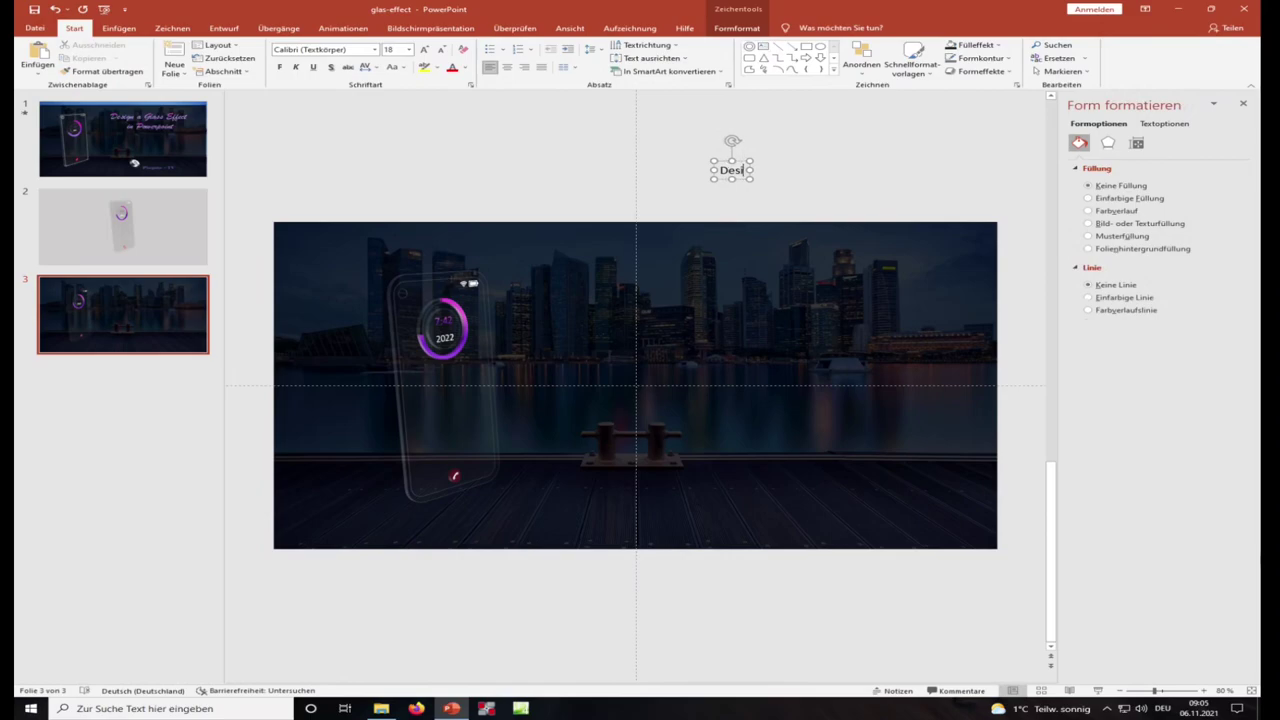
text(gn a )
text(Glass)
text( Effe)
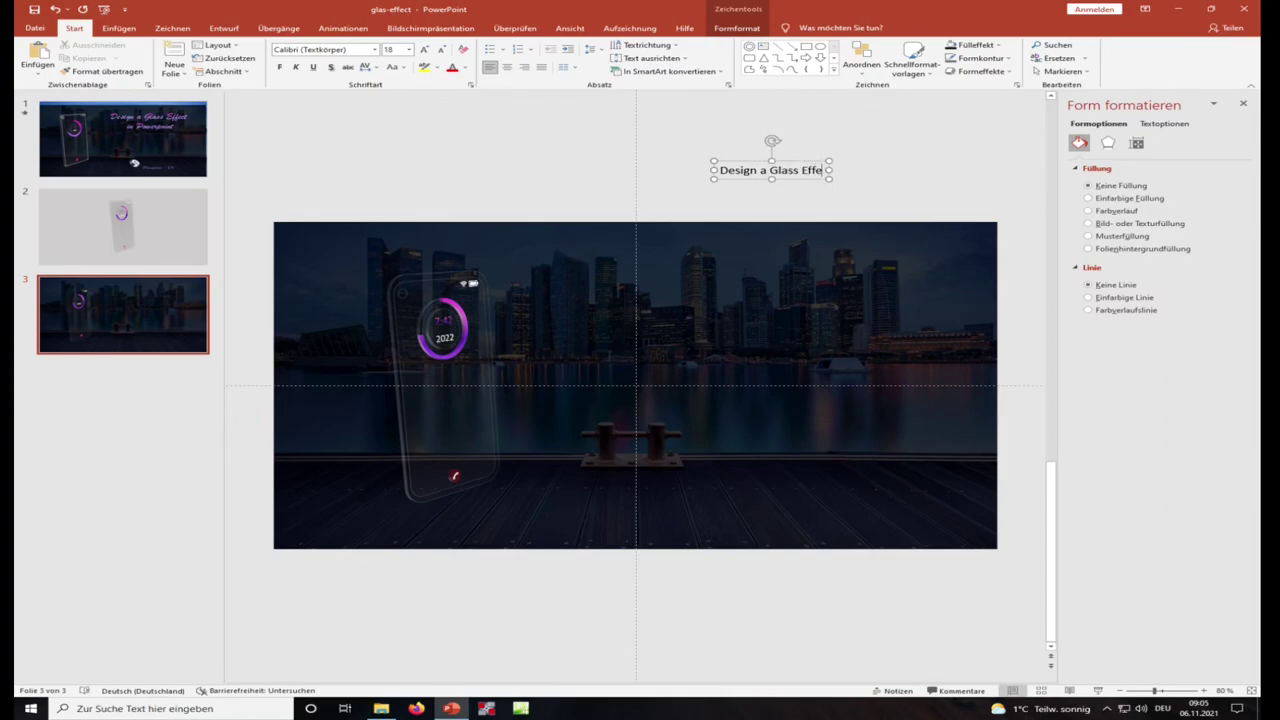
text(ct)
key(Return)
text(I)
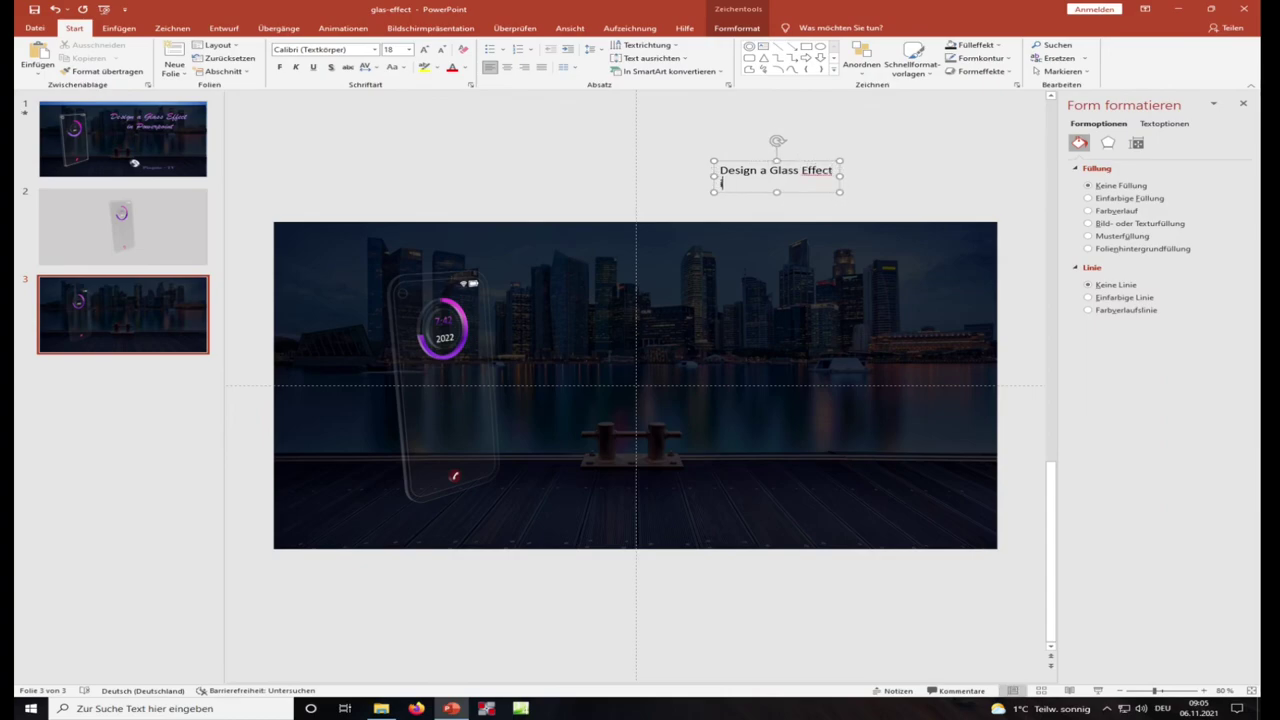
text(n Powerpoint)
click(803, 160)
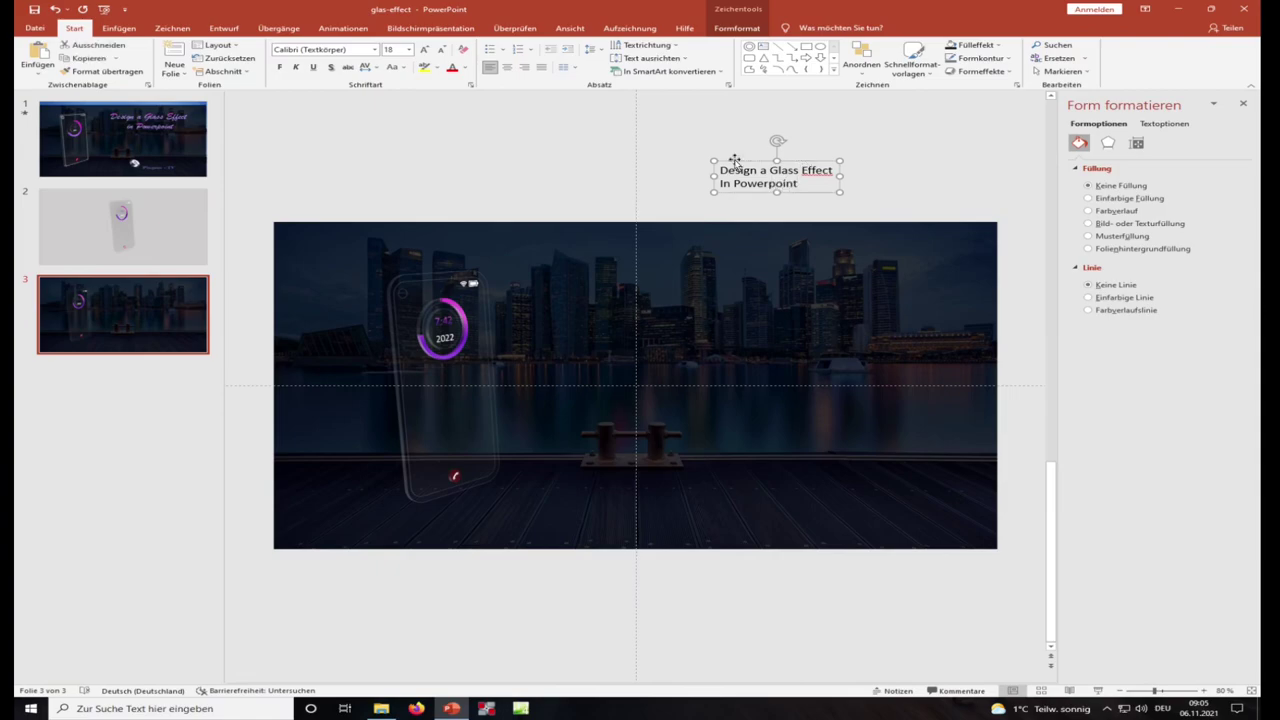
click(507, 67)
Step: Set the title font to Brush Script MT and enlarge it a few sizes
click(376, 49)
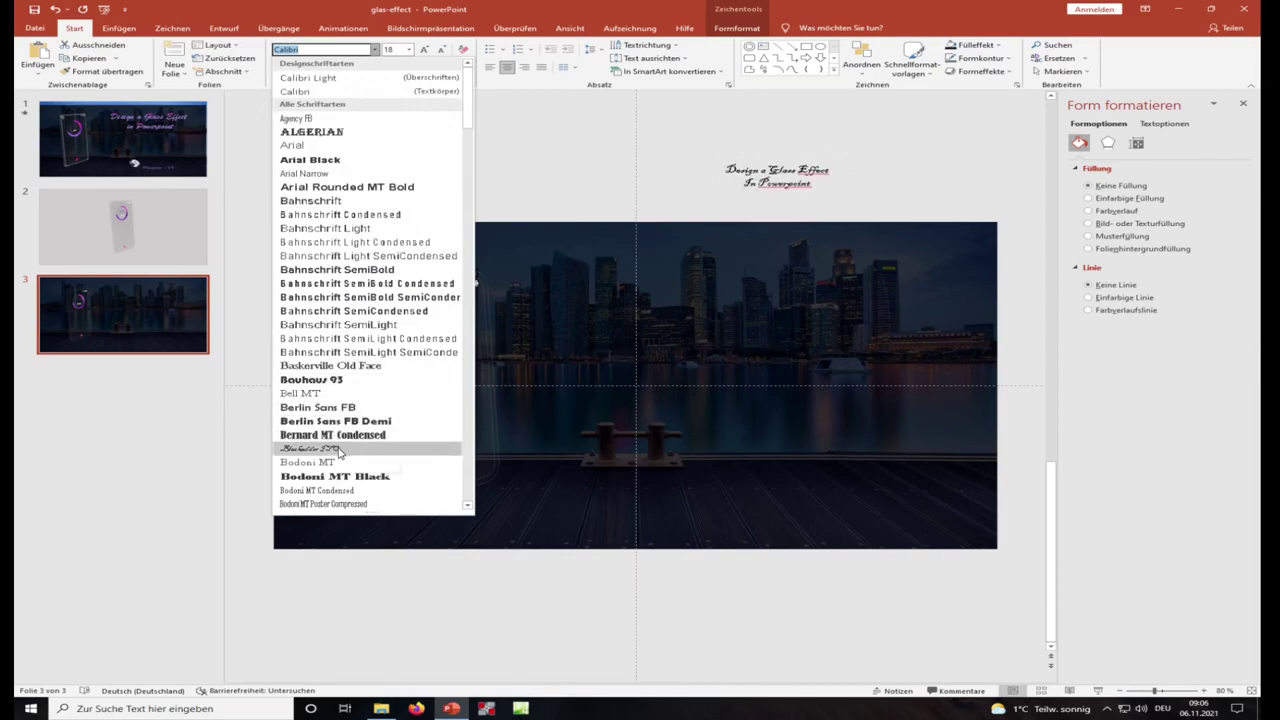
scroll(340, 452, down, 4)
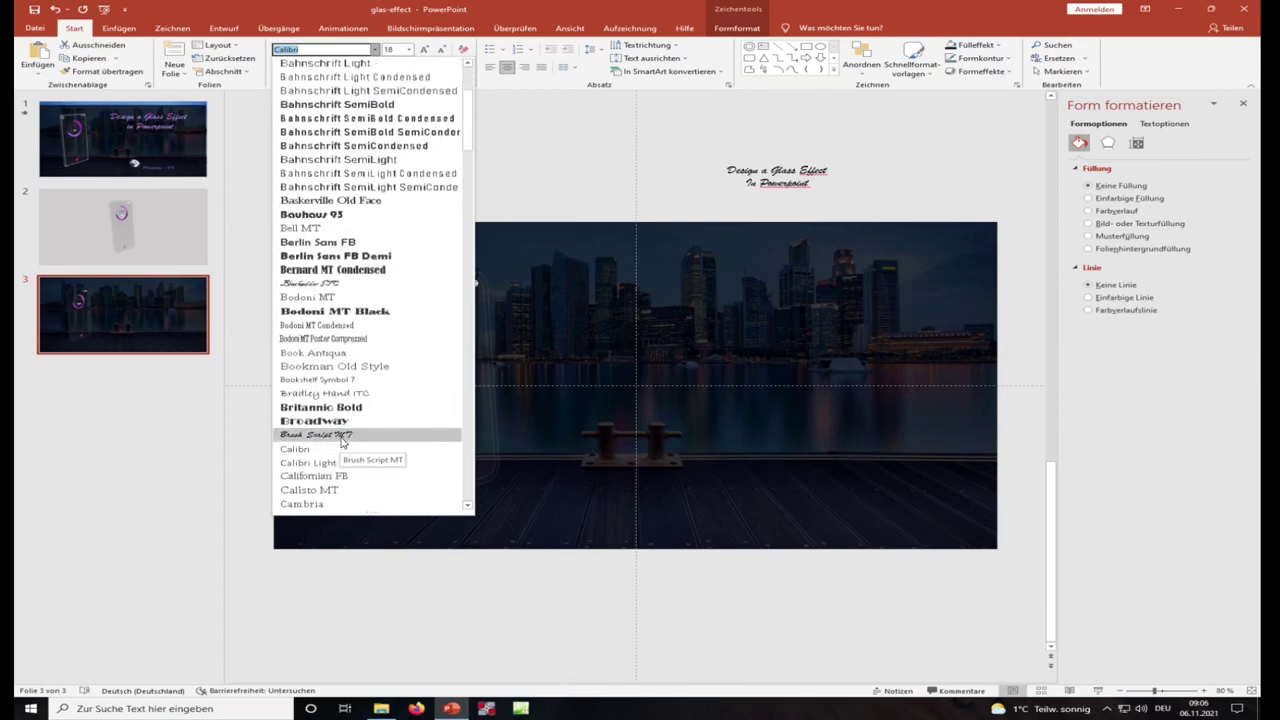
click(341, 436)
click(425, 50)
click(425, 50)
click(425, 50)
click(425, 50)
click(425, 50)
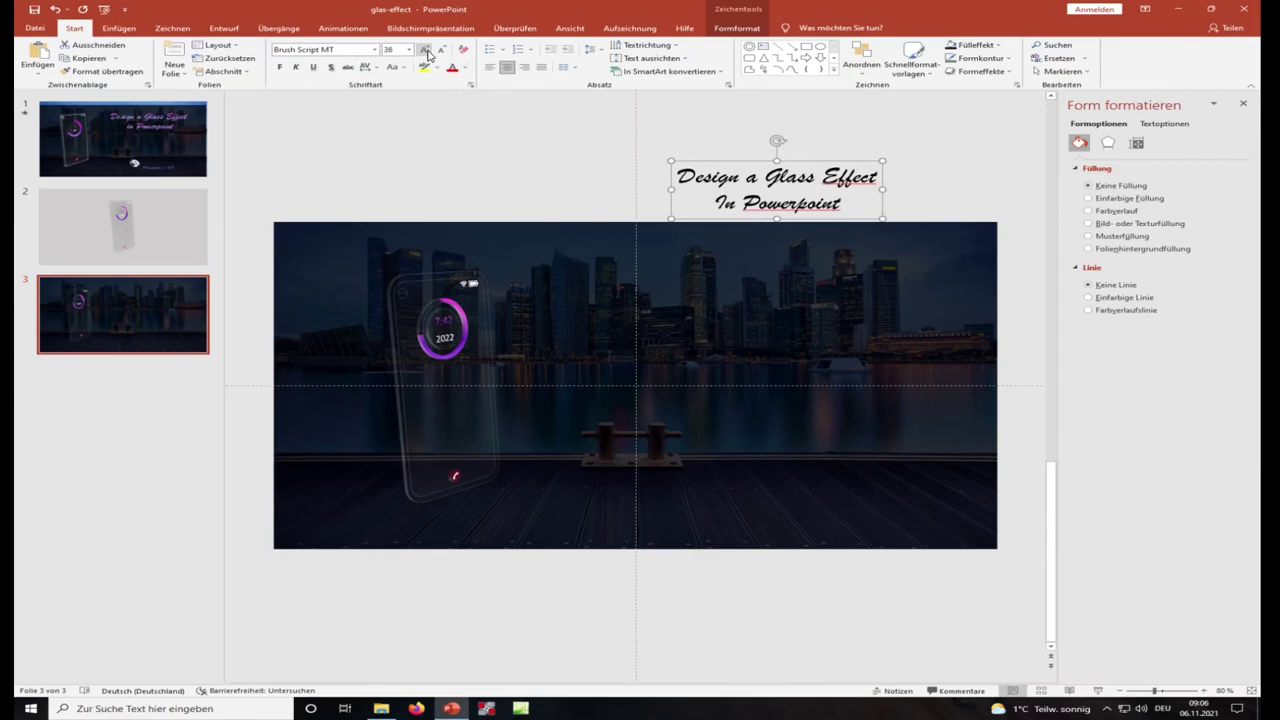
click(425, 50)
click(425, 50)
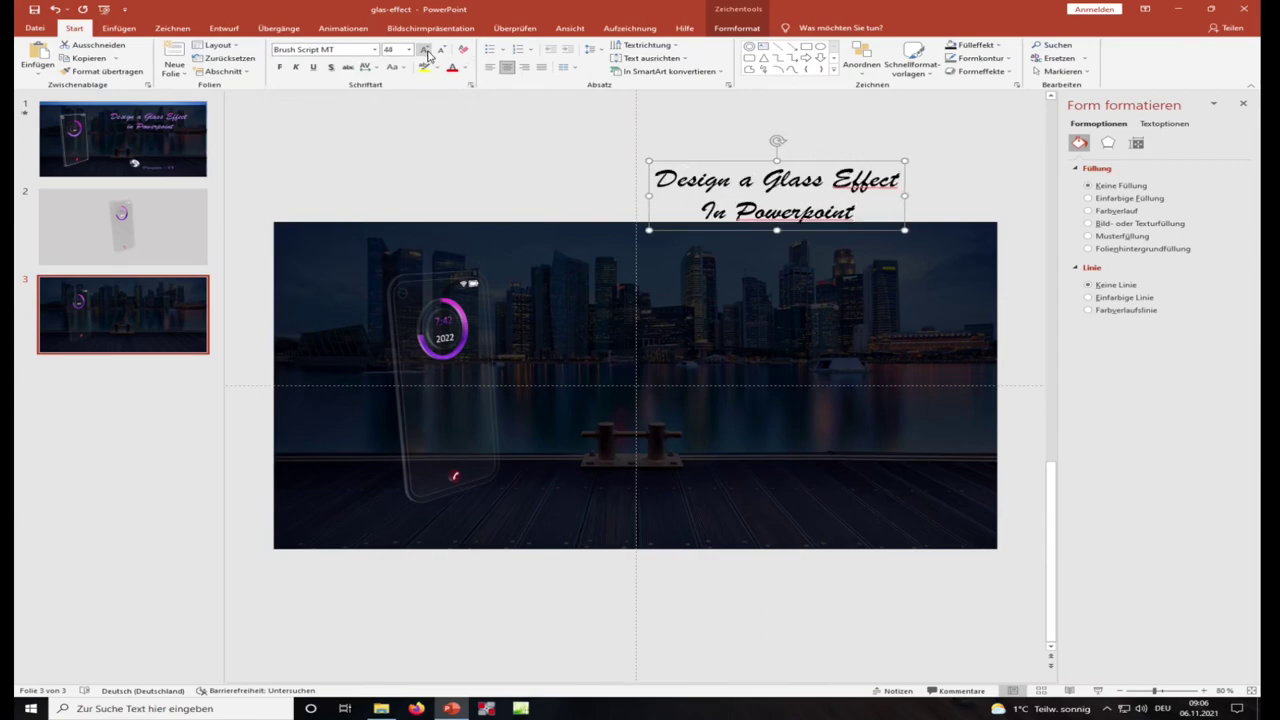
Step: Give the title a gradient text fill, move it onto the cityscape image, and grow it to 54 pt
click(1166, 128)
click(1113, 211)
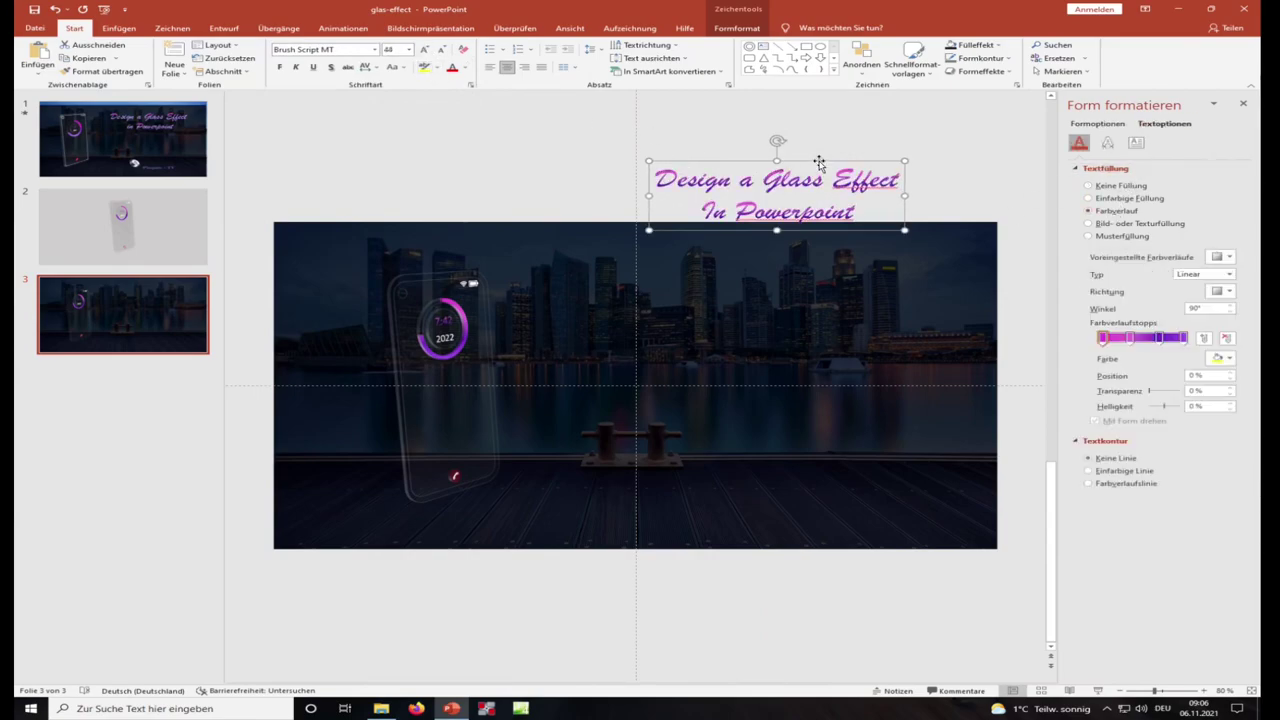
drag(818, 162, 807, 287)
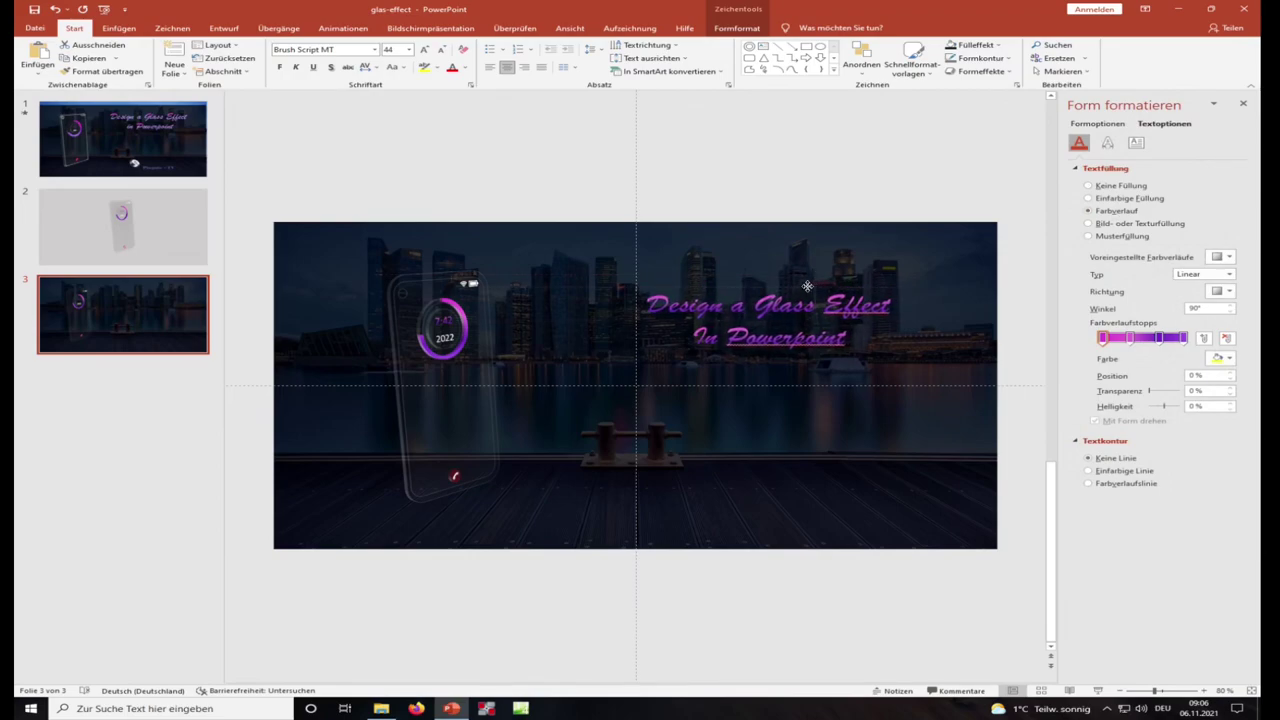
click(424, 49)
click(424, 49)
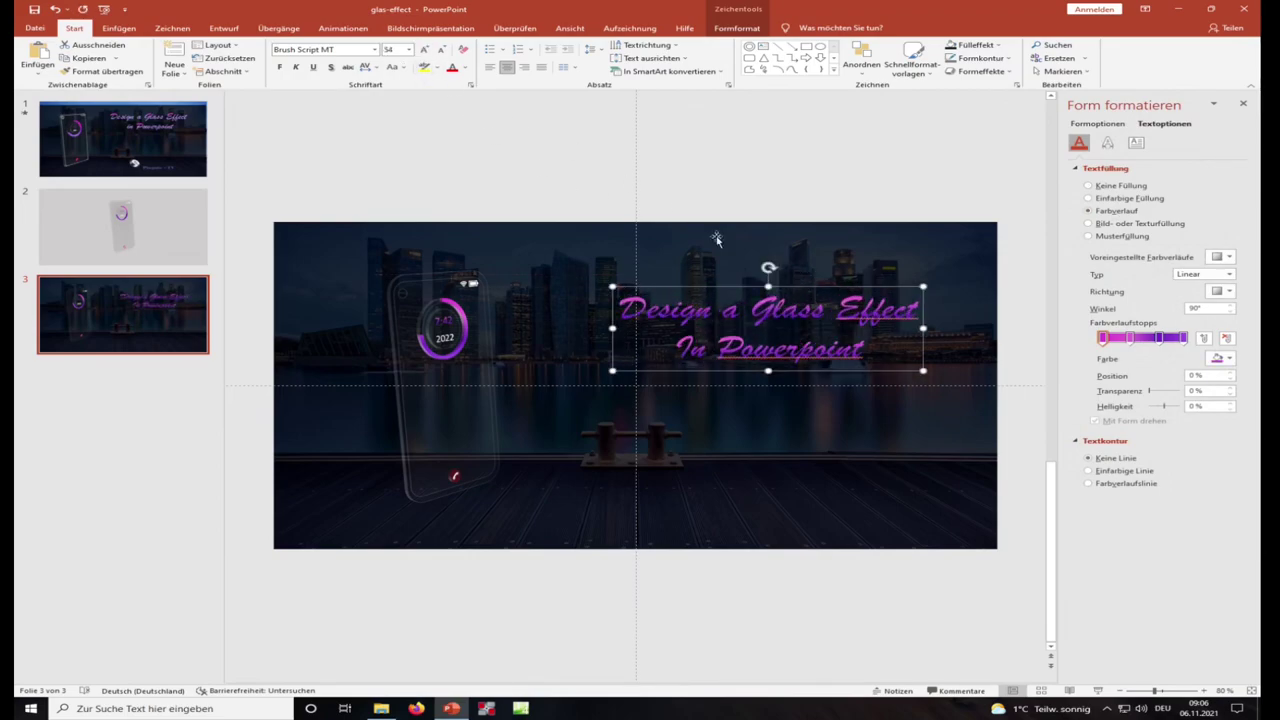
click(1107, 142)
Step: Give the title an outer drop shadow preset and nudge it slightly upward
click(1100, 168)
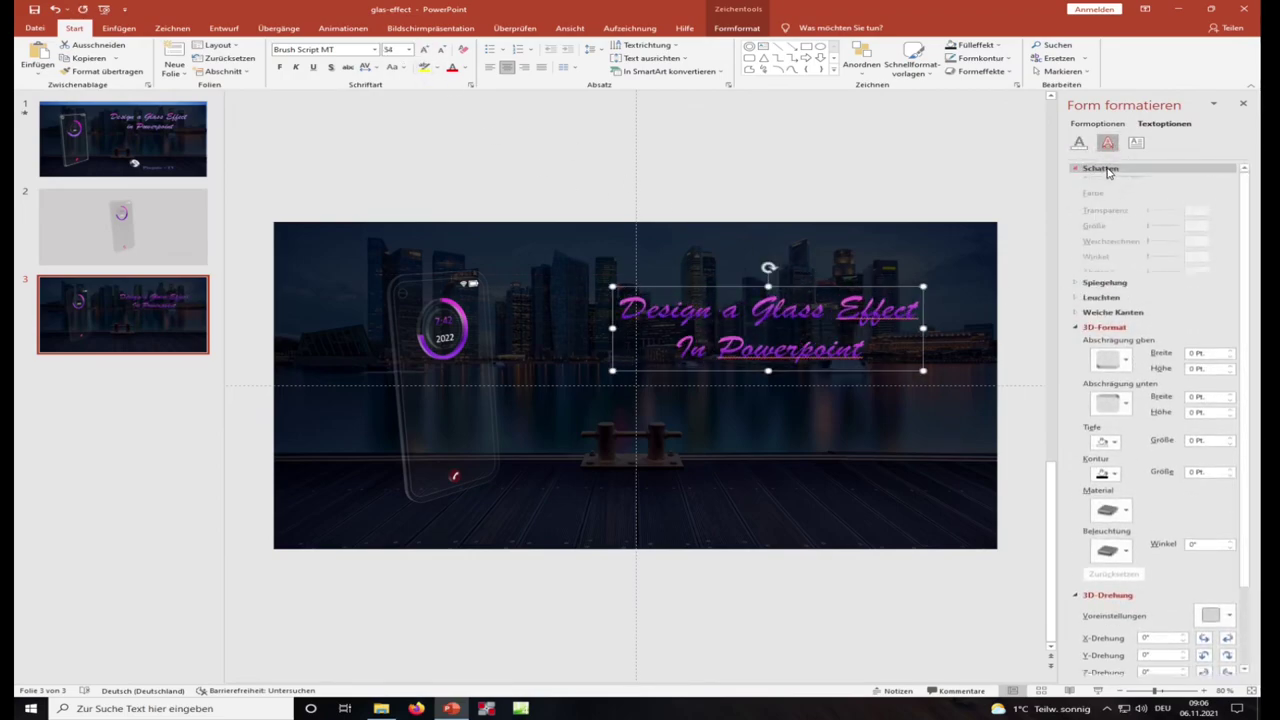
click(1228, 183)
click(1166, 281)
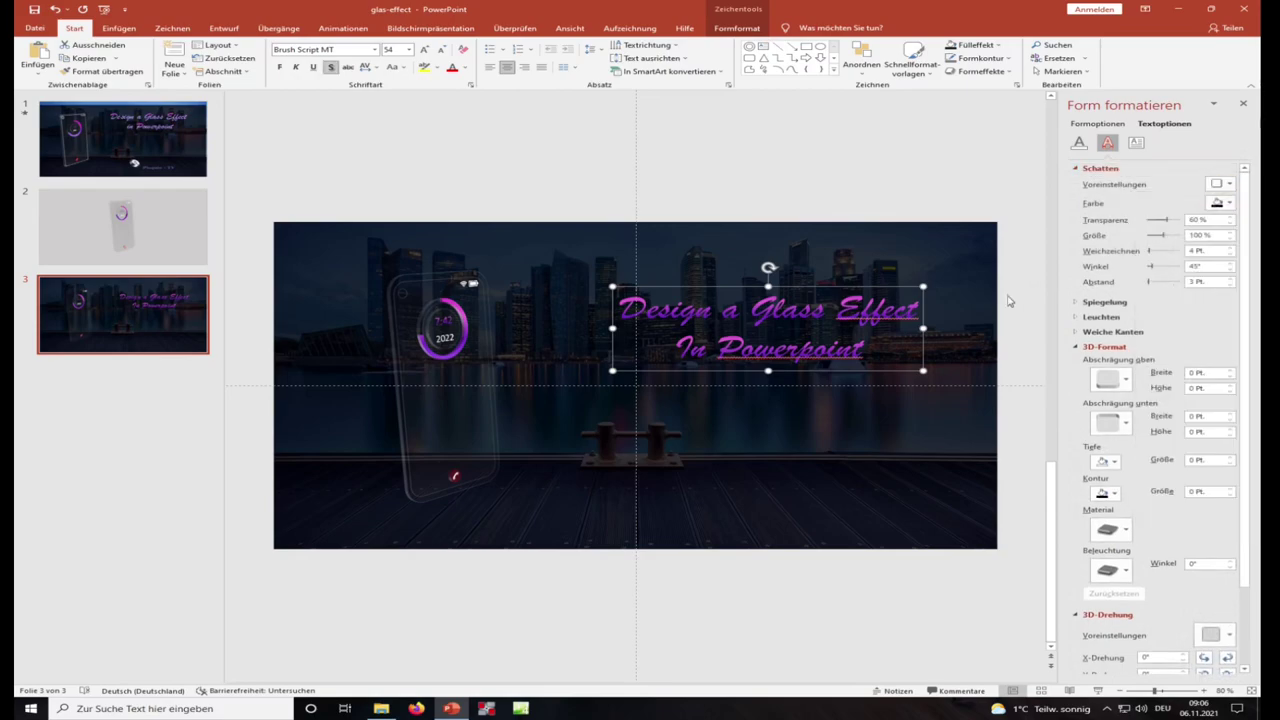
drag(887, 288, 887, 280)
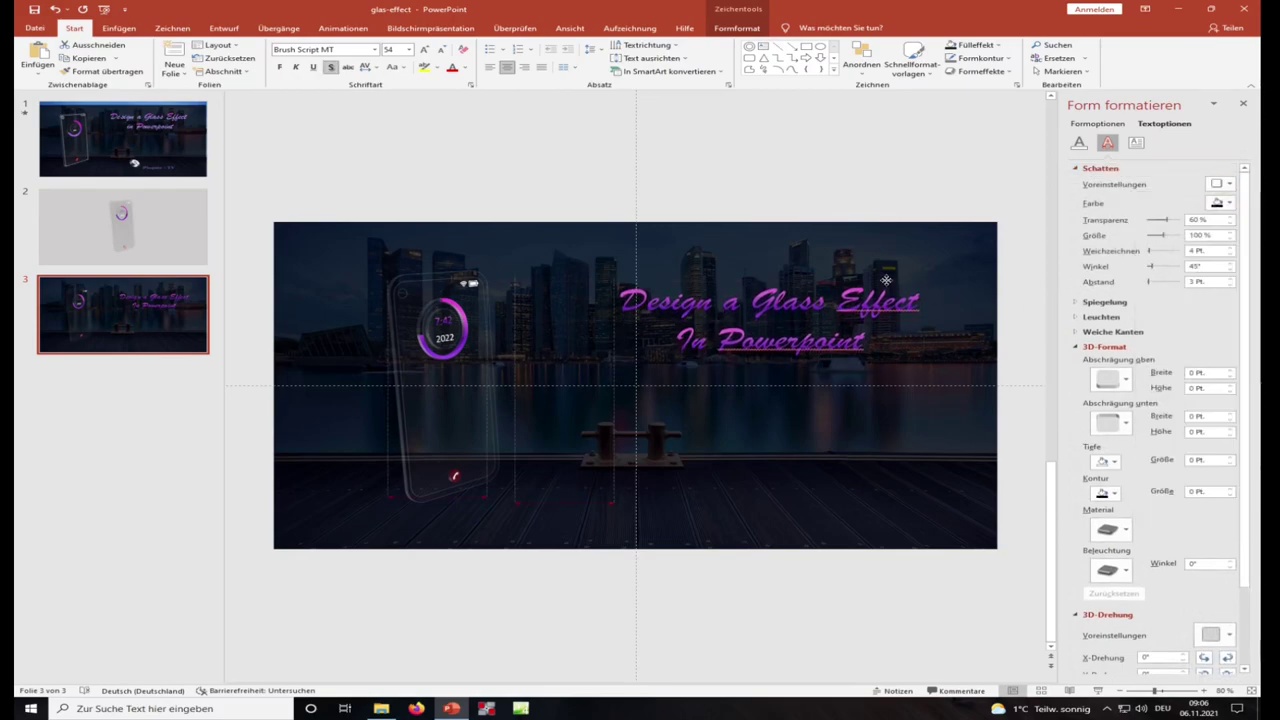
Step: Add a 6 × 11 Pt top bevel, make the title bold at 60 pt, and shift it left
click(1229, 389)
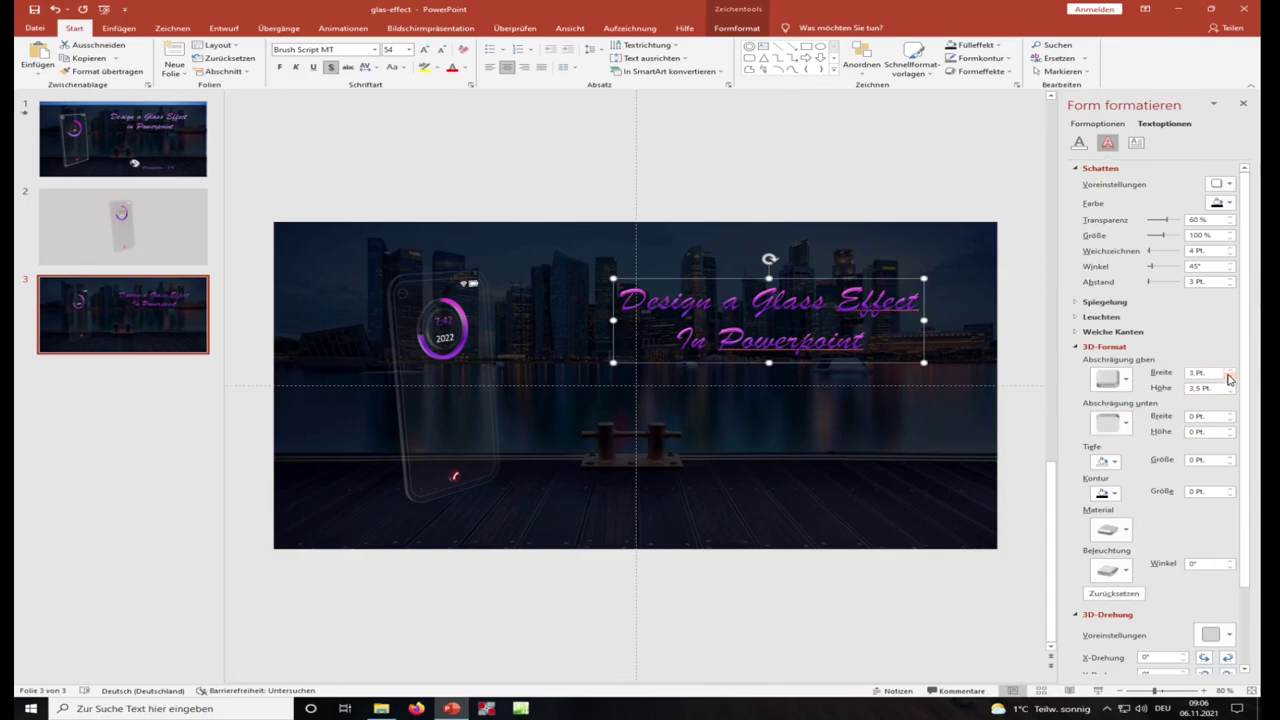
click(1230, 384)
click(279, 67)
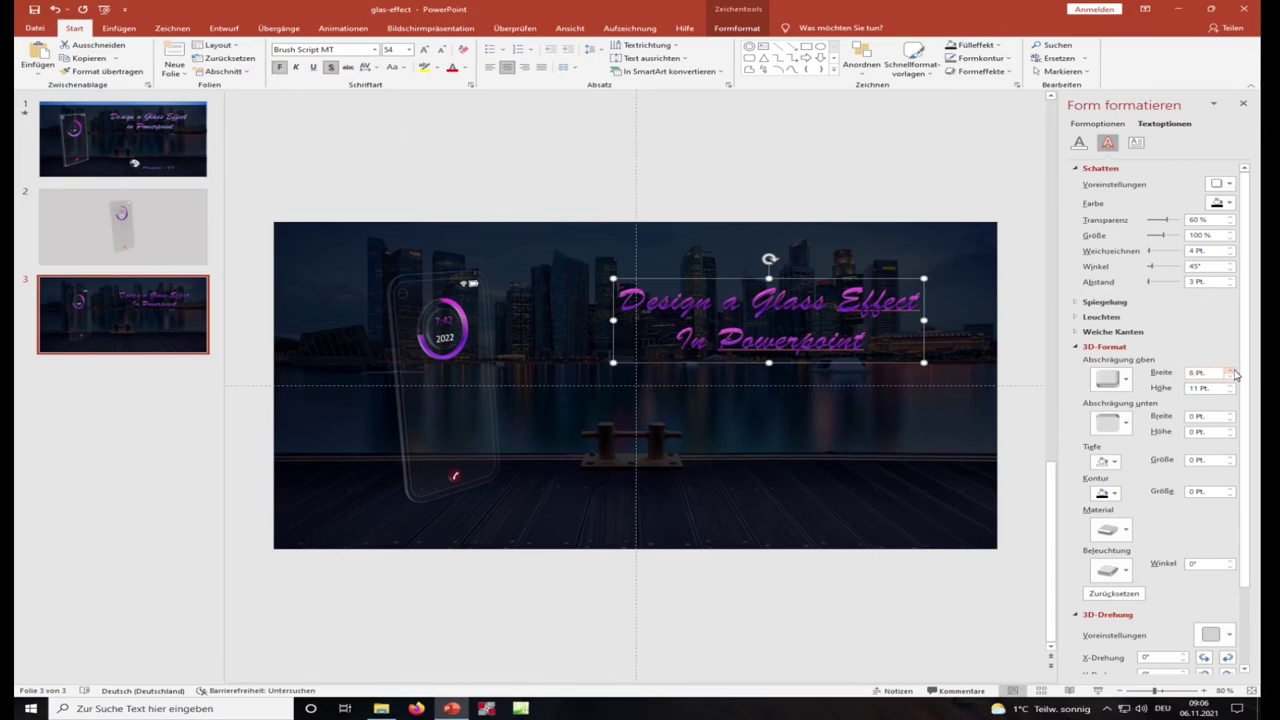
click(424, 49)
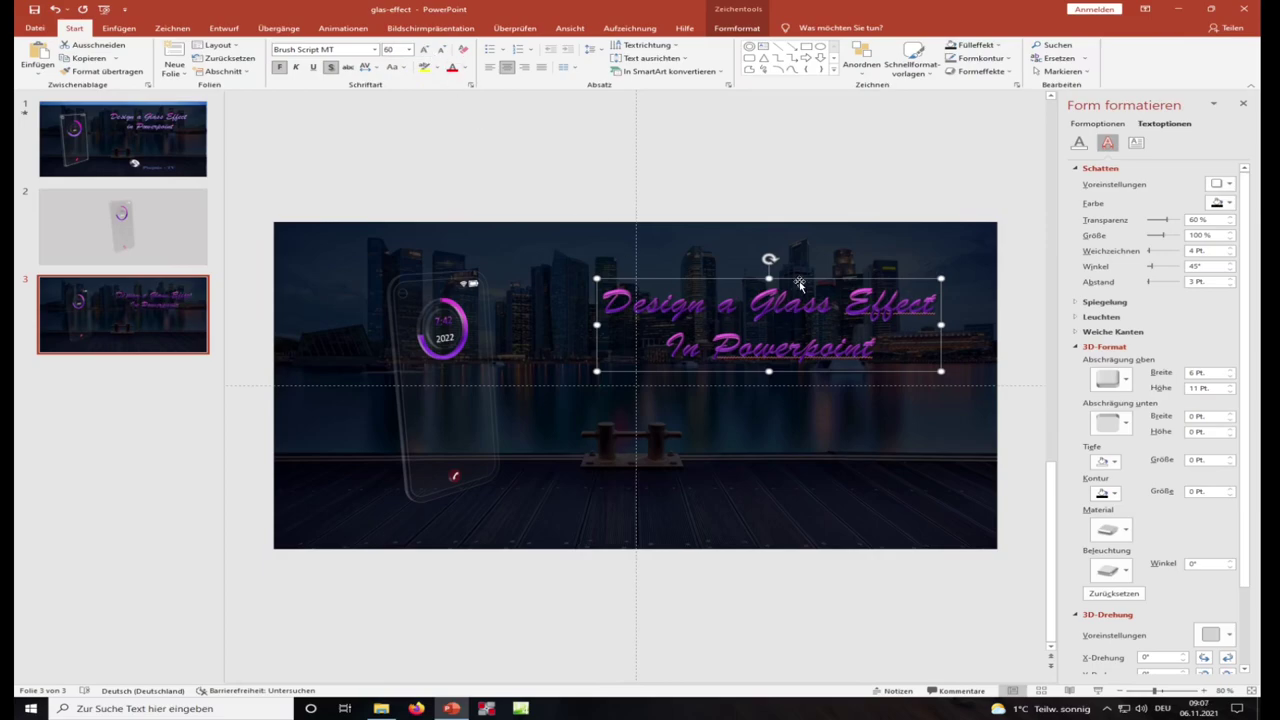
drag(800, 283, 774, 284)
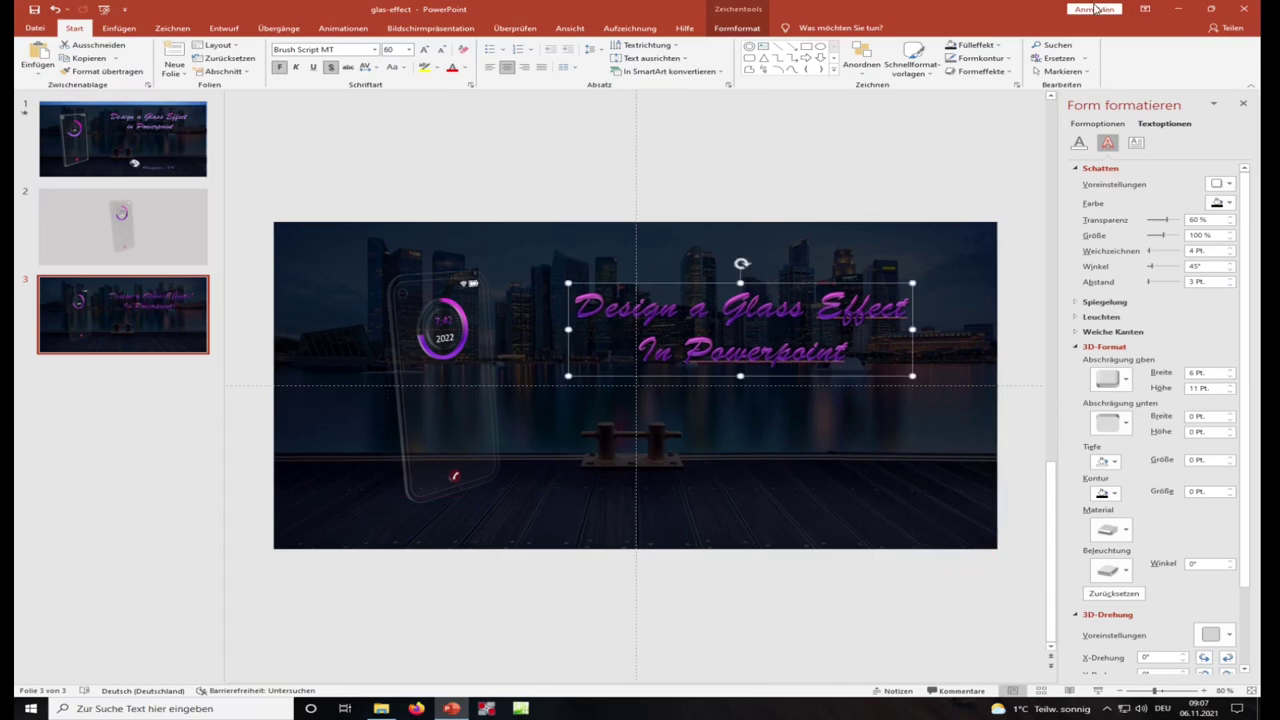
Step: Add a white 'Pinguin TV' caption in Bodoni MT Black 32 at the slide's lower right
click(766, 133)
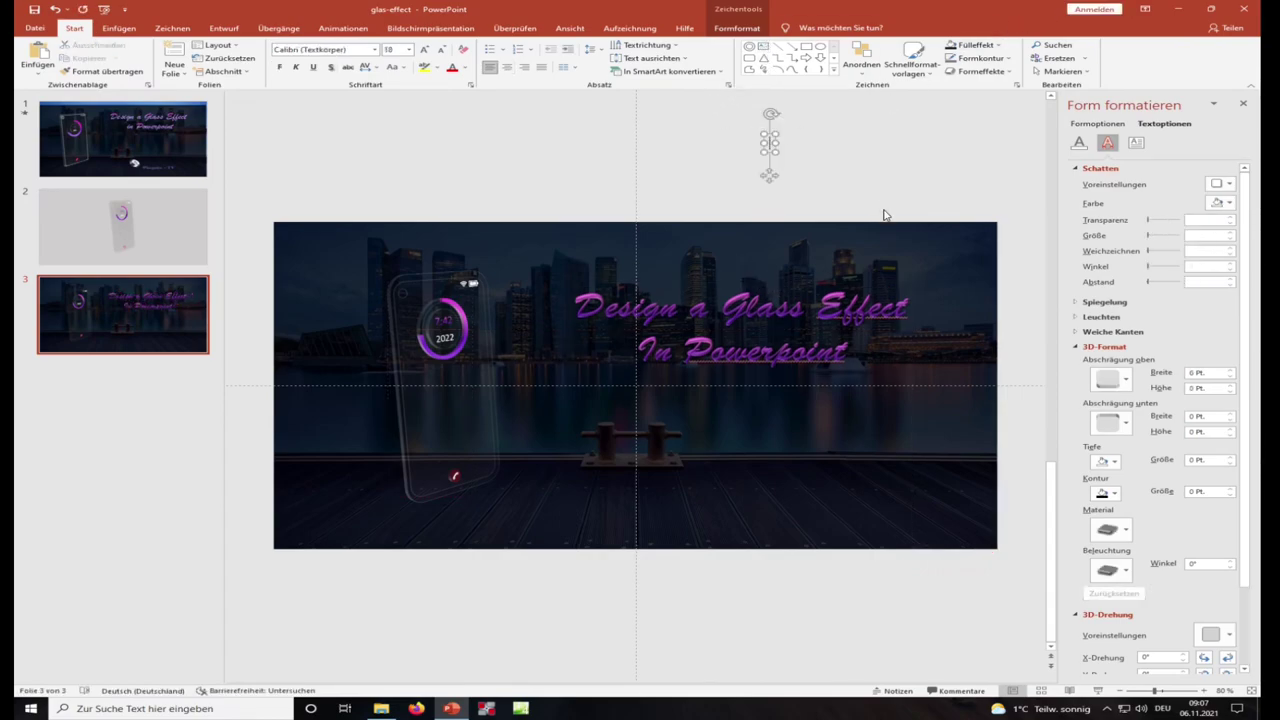
text(Pinguin)
text( TV)
key(Escape)
click(375, 49)
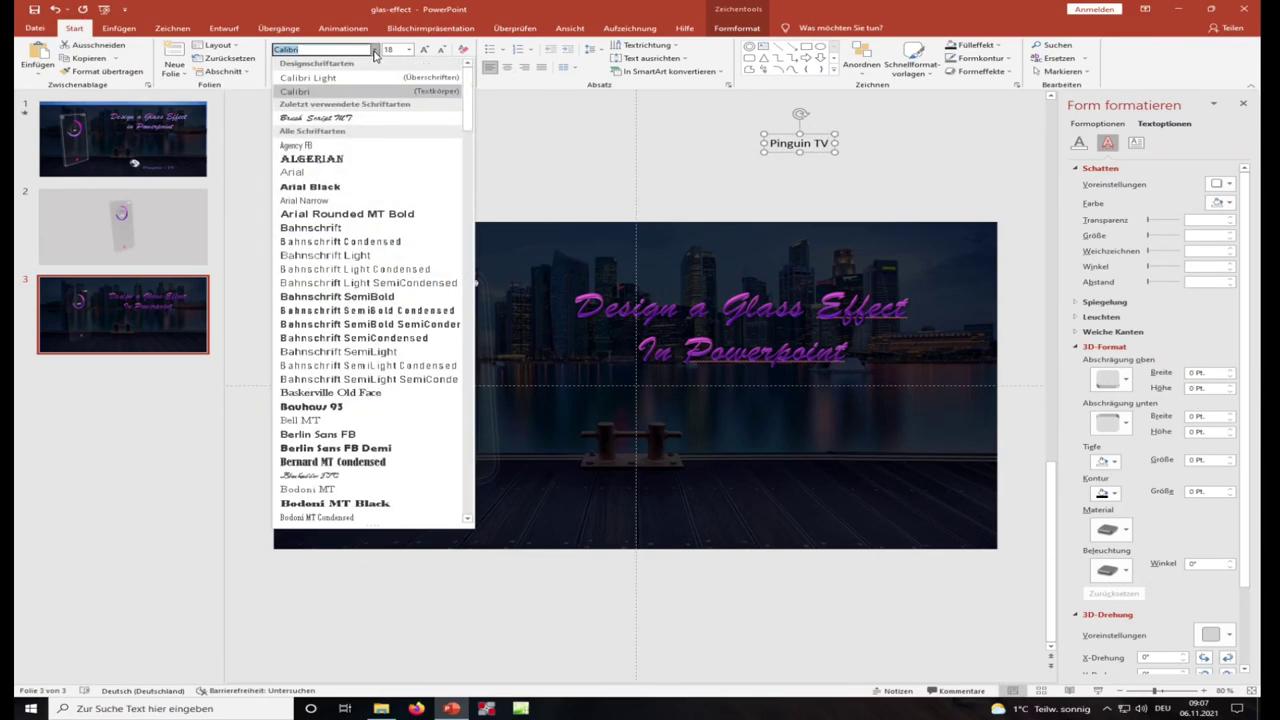
click(387, 503)
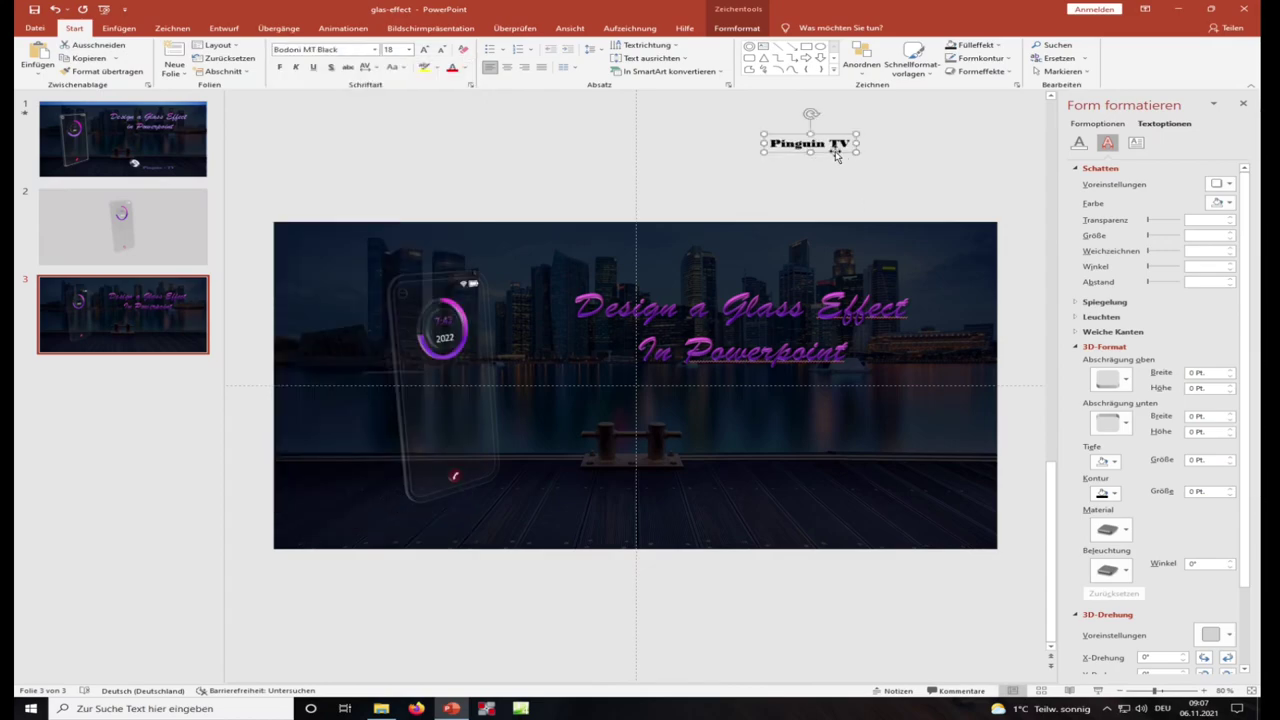
drag(837, 148, 864, 487)
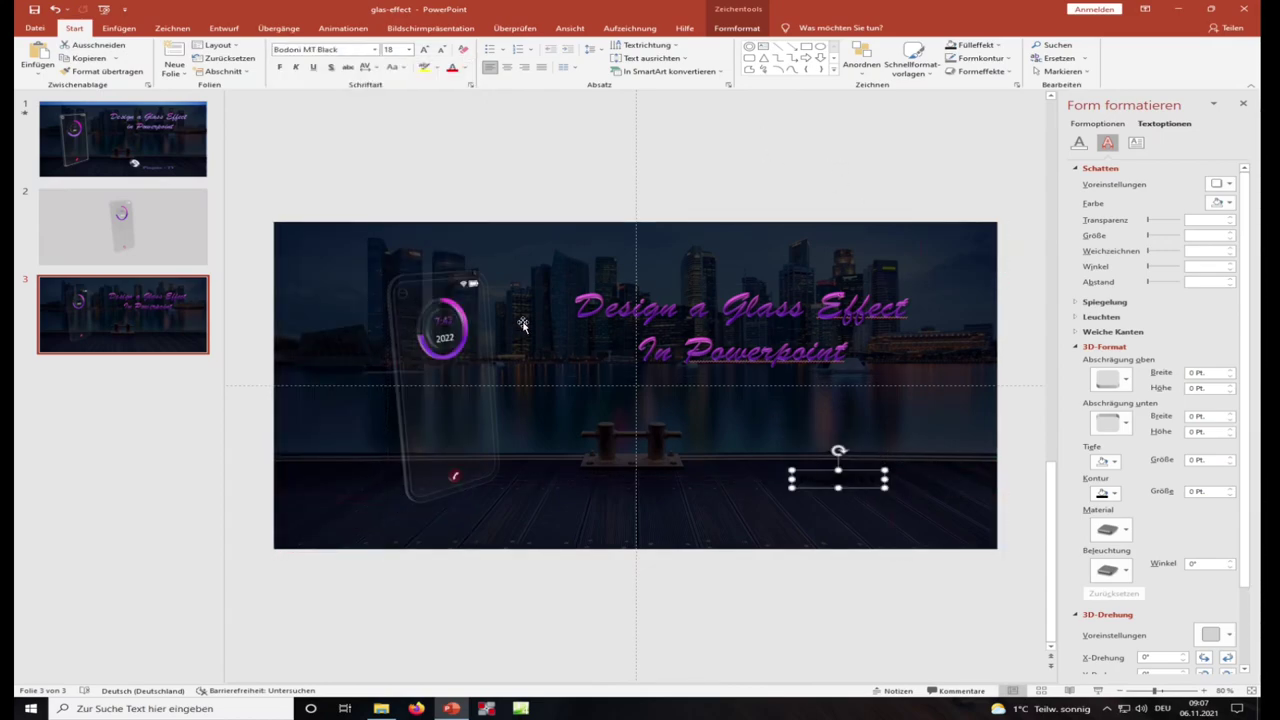
click(424, 49)
click(424, 49)
click(424, 49)
click(463, 68)
click(451, 94)
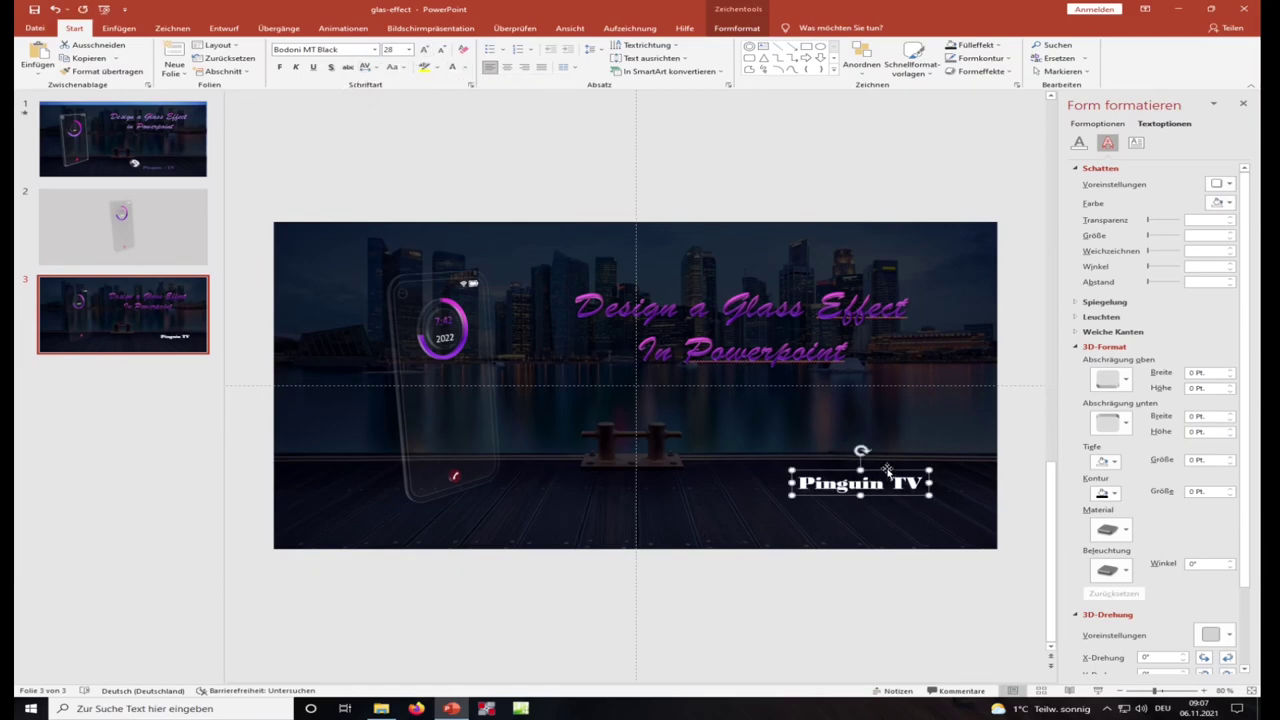
drag(888, 472, 854, 475)
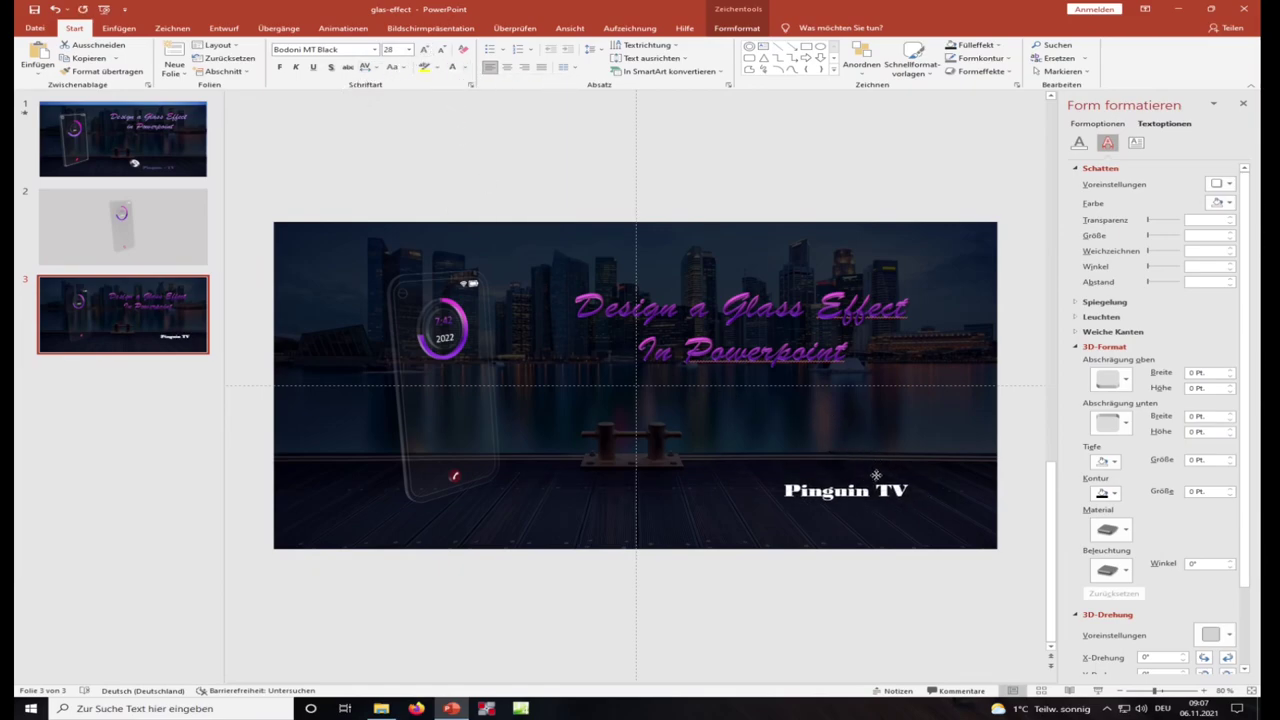
click(424, 49)
Step: Merge the Pinguin TV text into the full-slide background shape
click(895, 420)
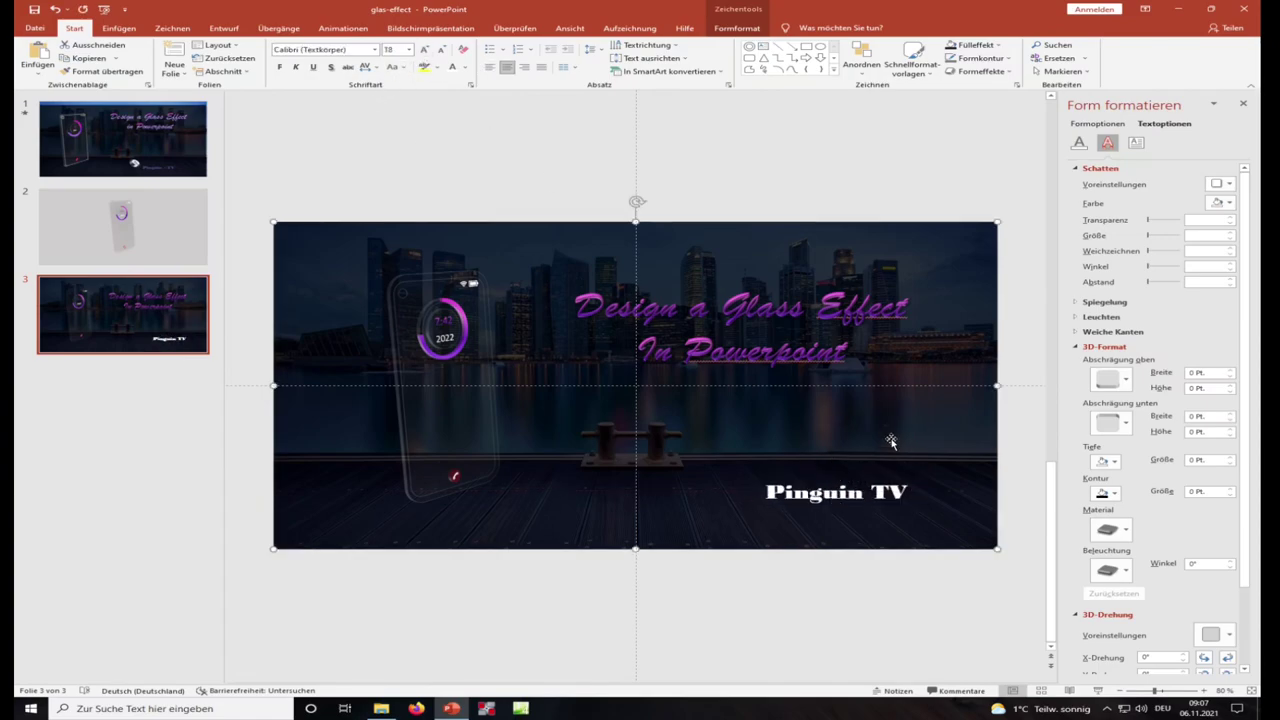
shift+click(904, 493)
click(737, 27)
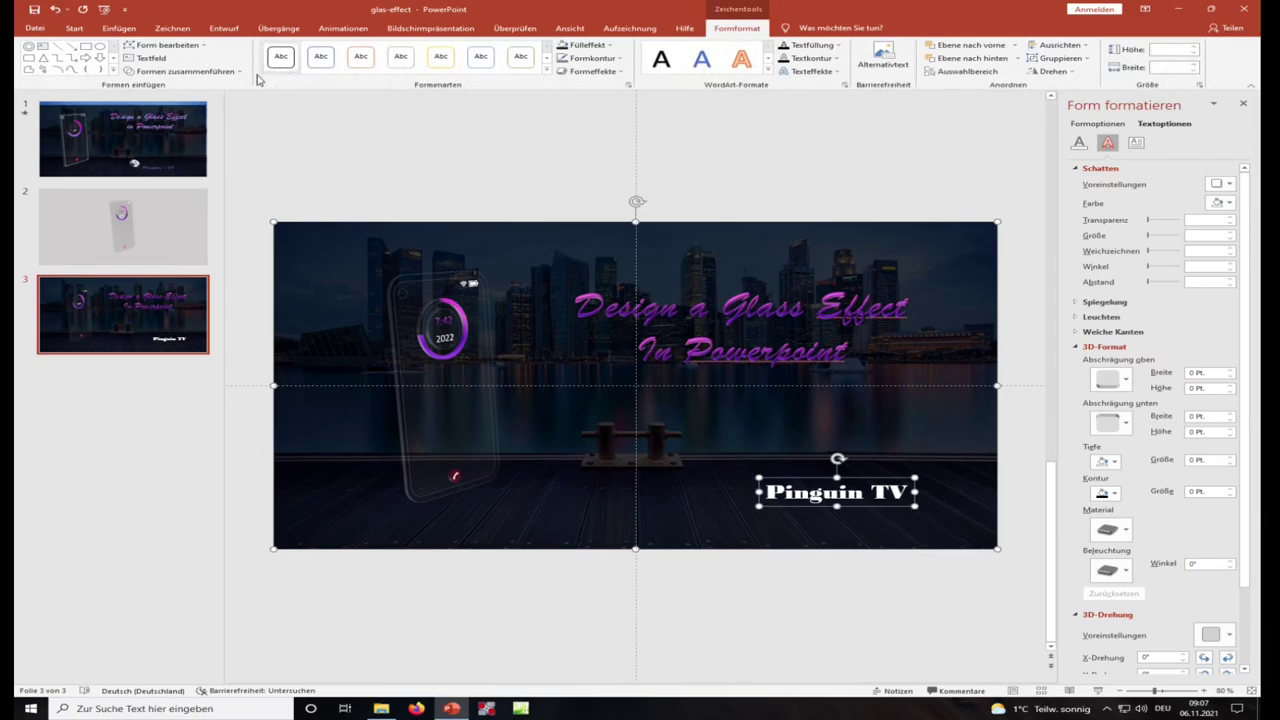
click(180, 71)
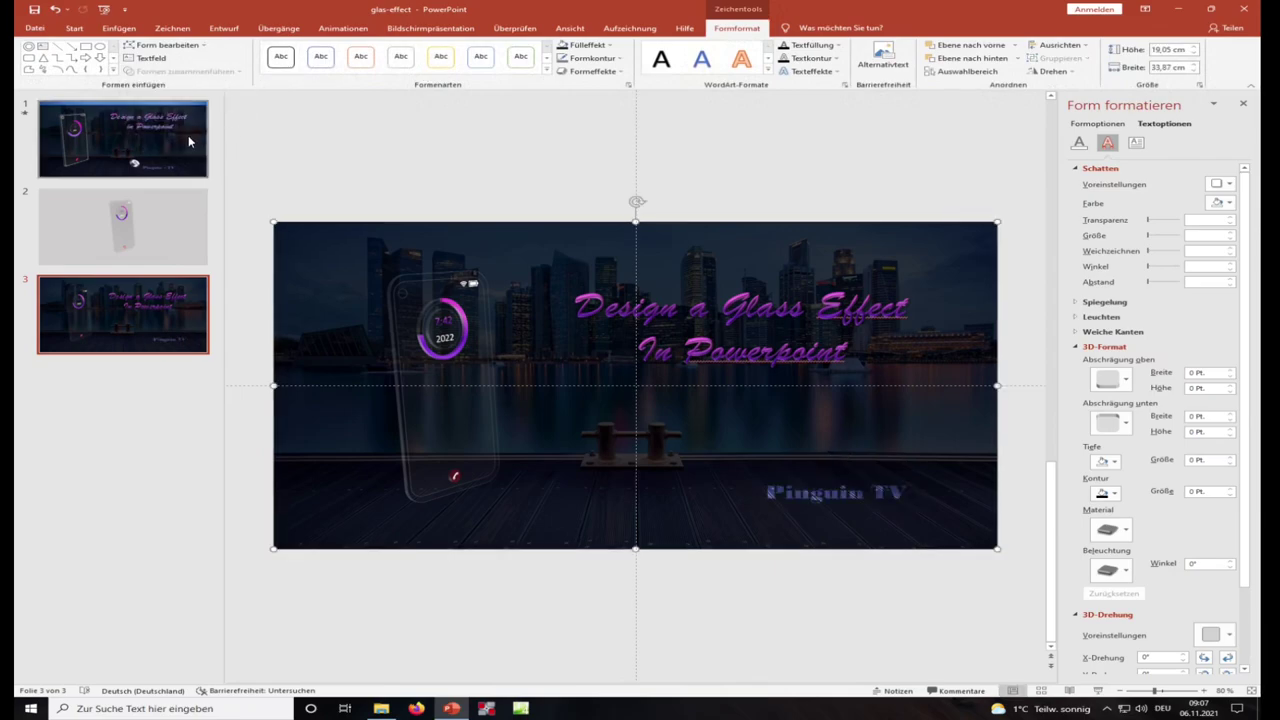
Step: Copy the penguin logo from slide 1 and paste it beside Pinguin TV on slide 3
click(188, 135)
click(680, 486)
right_click(680, 486)
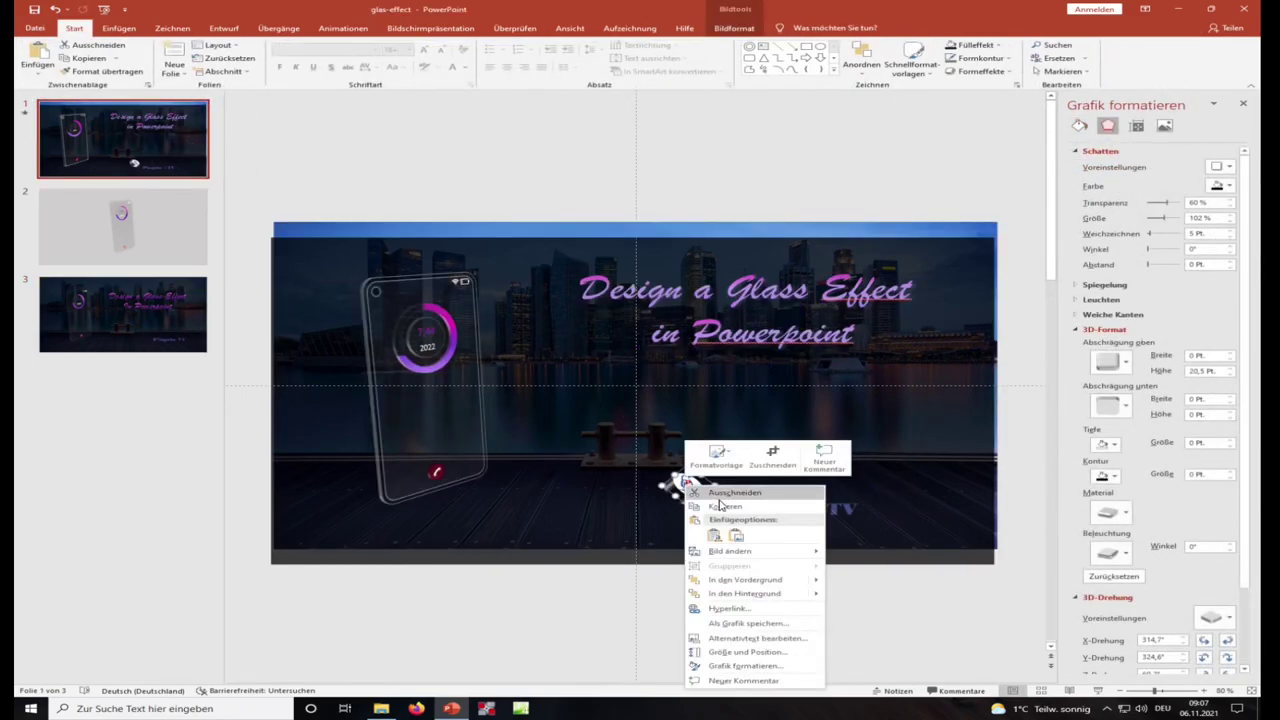
key(Escape)
click(122, 314)
right_click(666, 122)
click(690, 143)
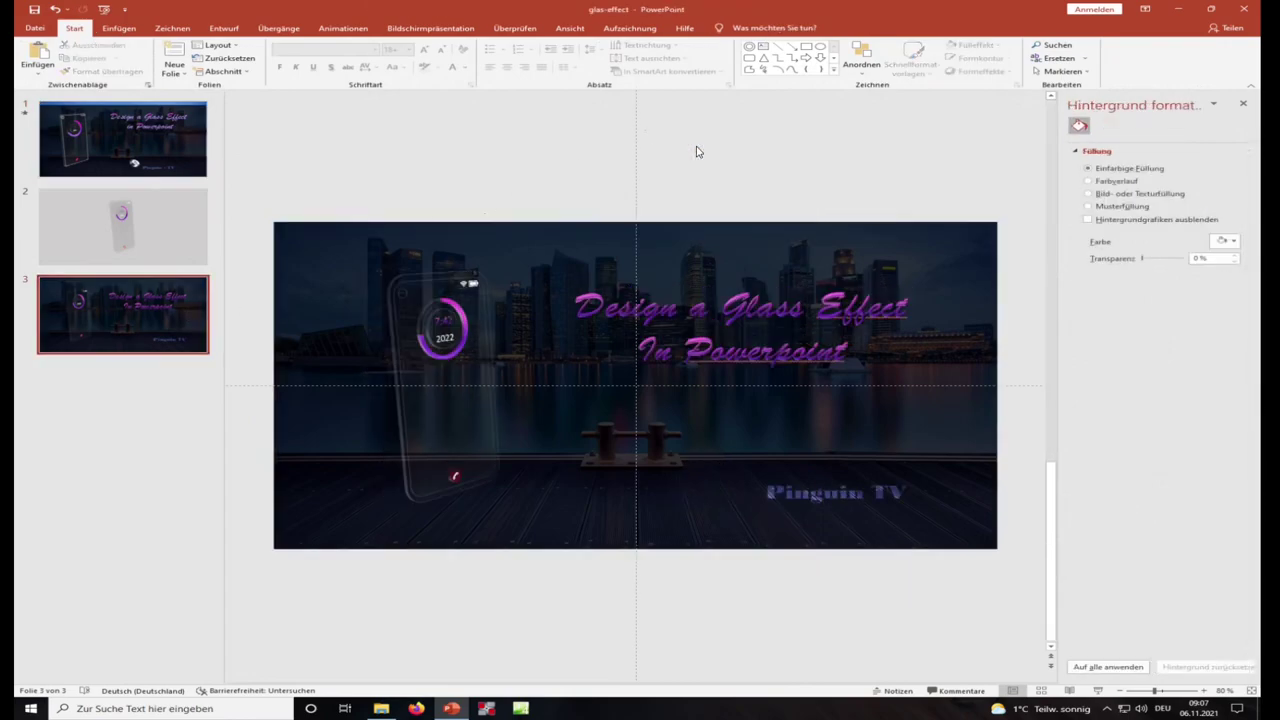
drag(686, 487, 738, 490)
click(480, 134)
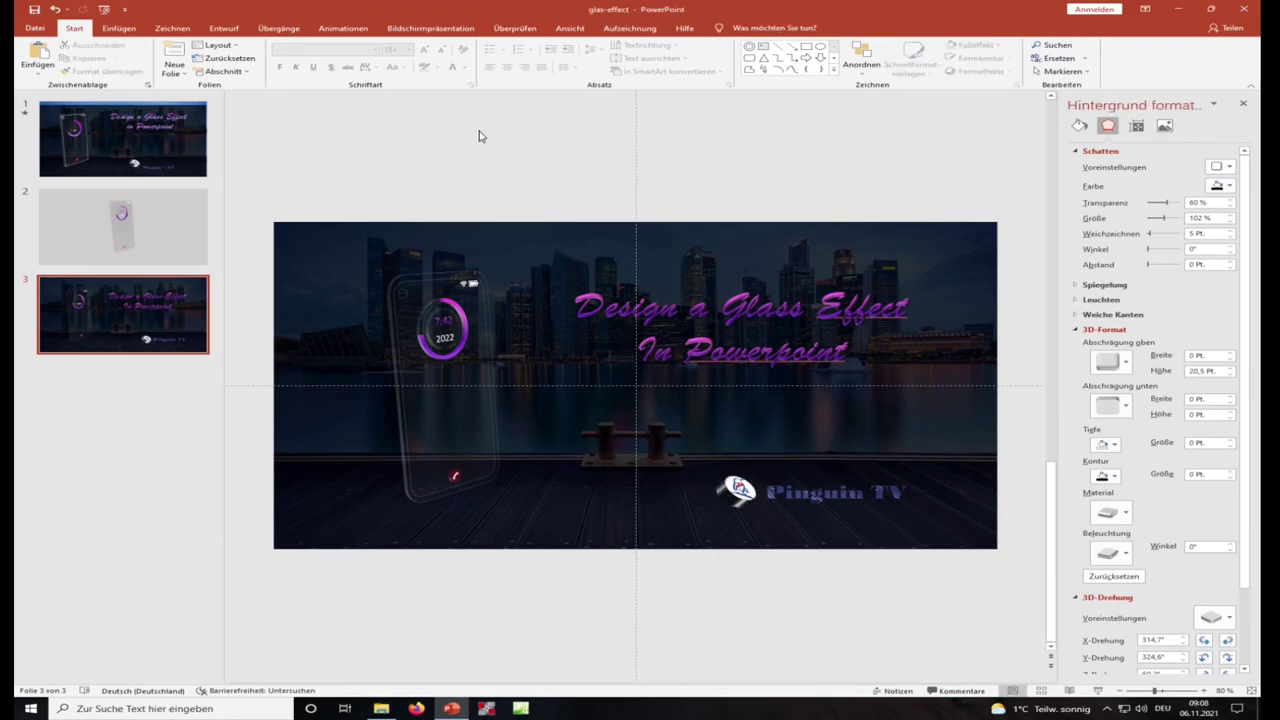
Step: Apply the Glitzern transition to slide 3 from the transitions gallery
click(278, 28)
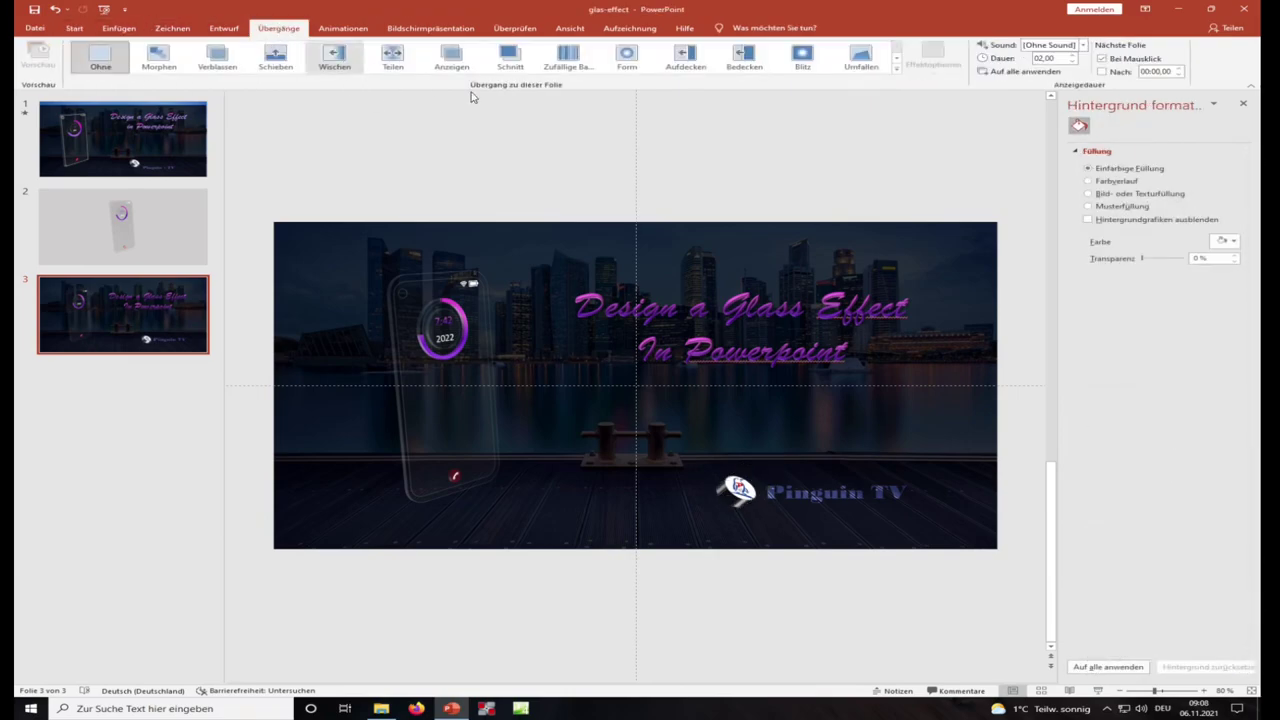
click(896, 70)
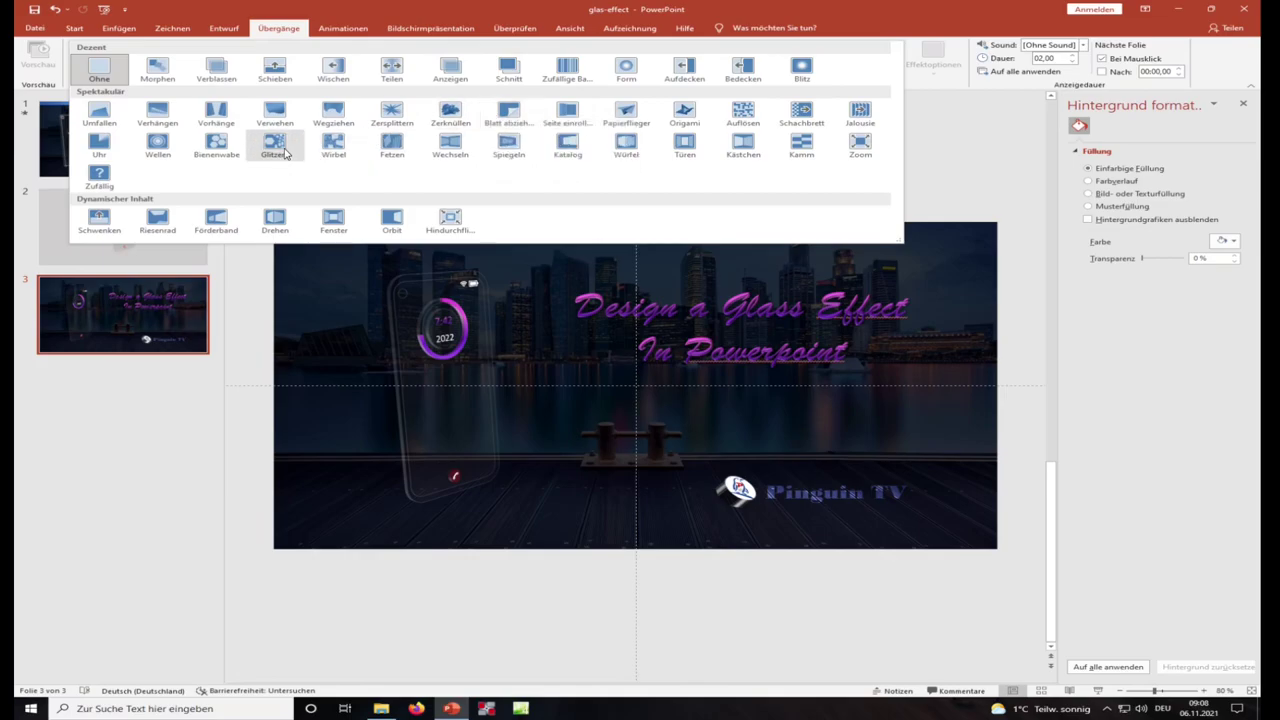
click(274, 145)
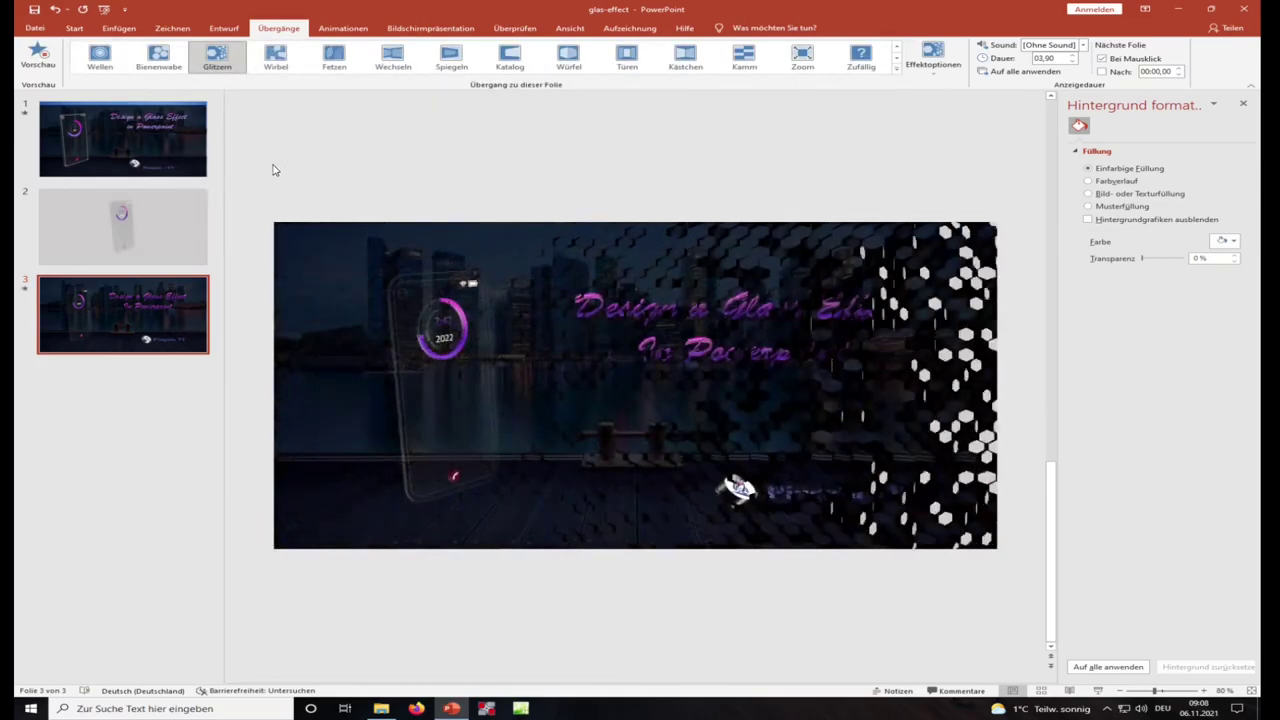
key(shift+F5)
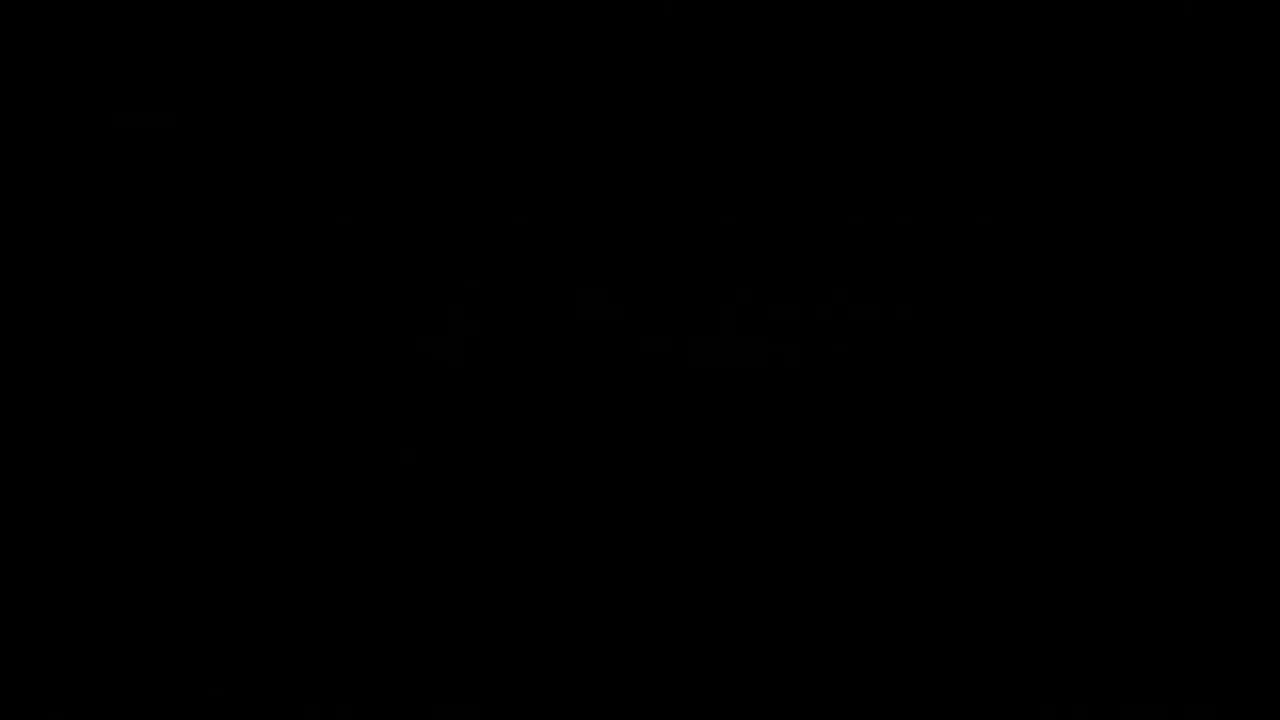